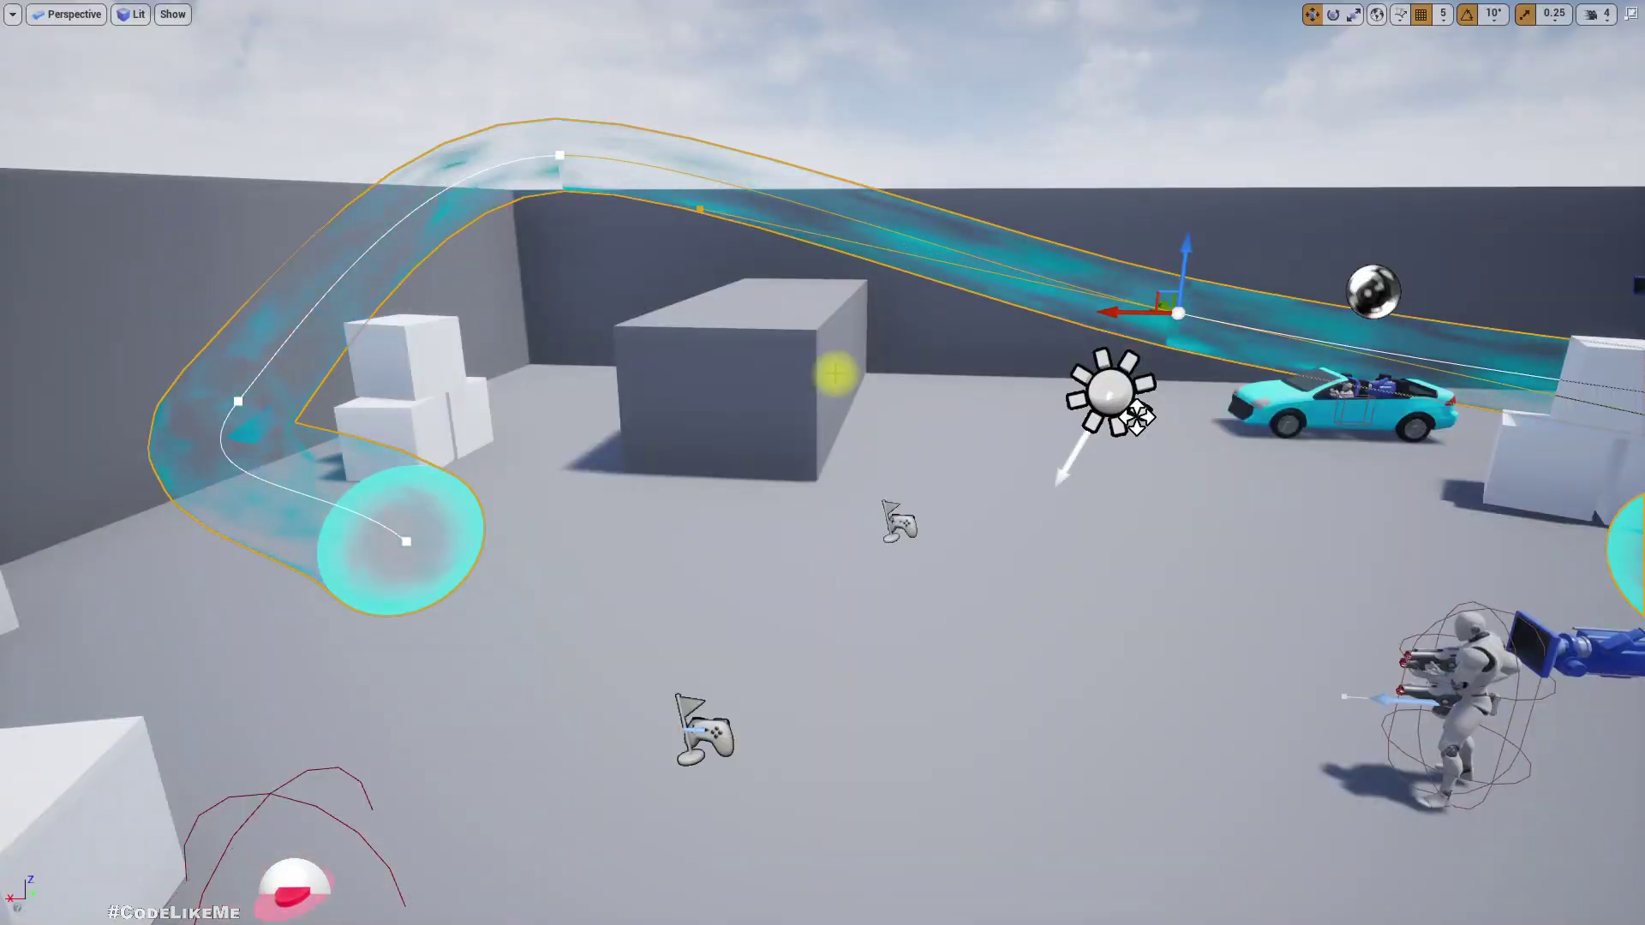
Examine the translucent cyan portal pipe in the level along its whole length, including its openings at both ends
right_drag(835, 373, 929, 357)
key(w)
key(d)
key(w)
key(e)
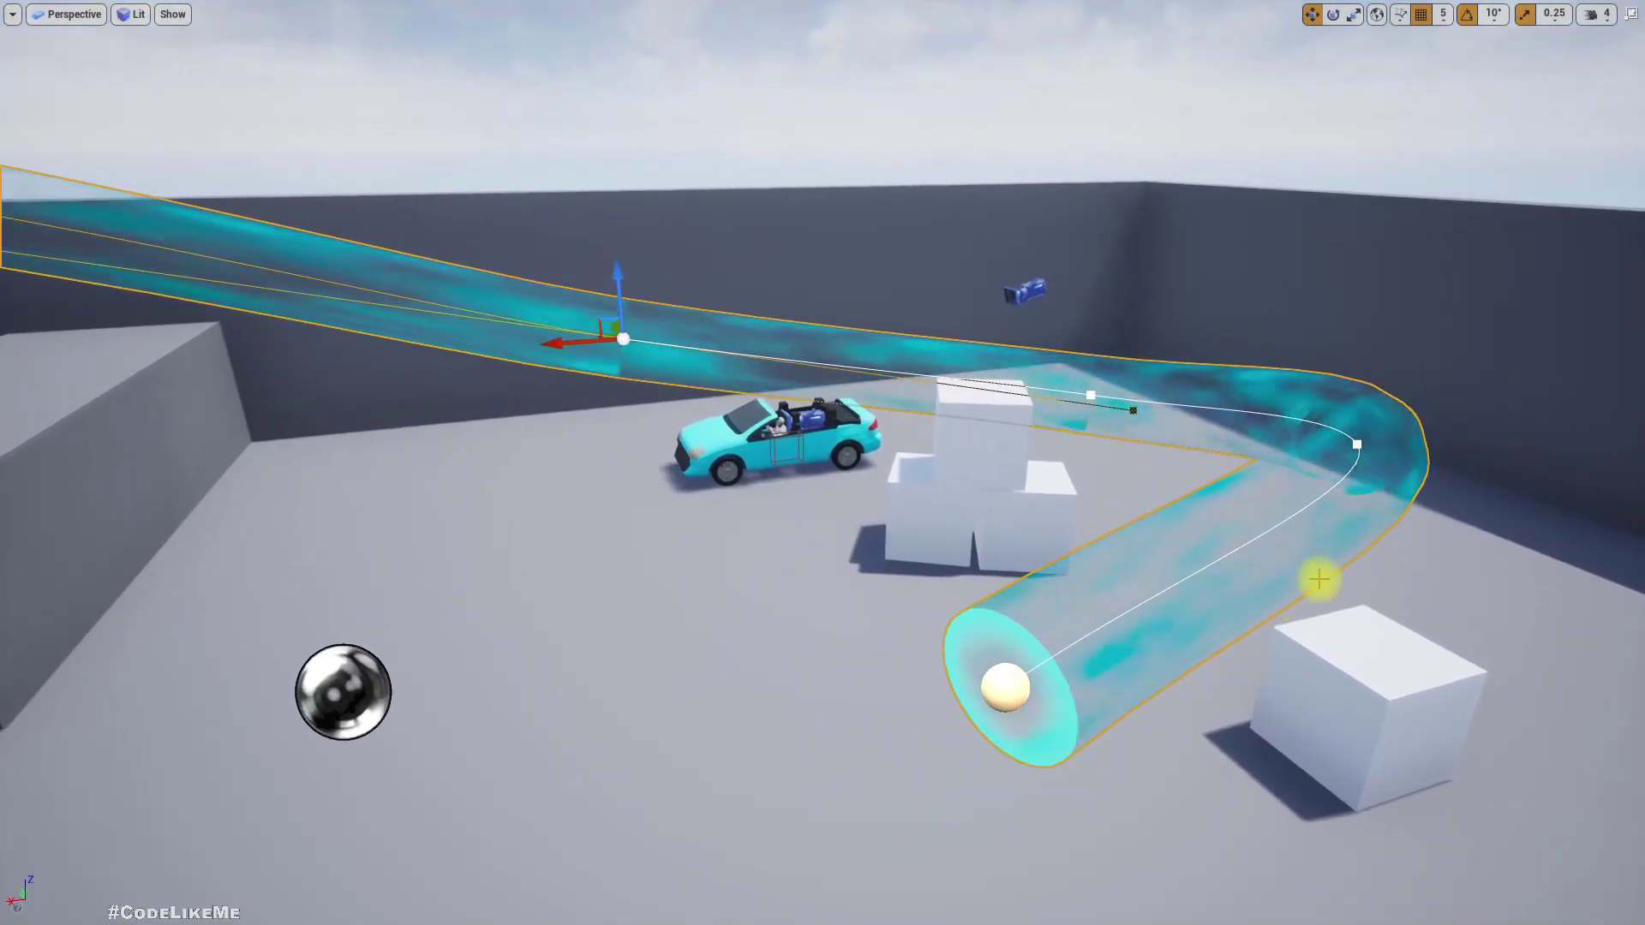
key(s)
right_drag(1093, 611, 1011, 628)
key(d)
key(w)
key(s)
key(a)
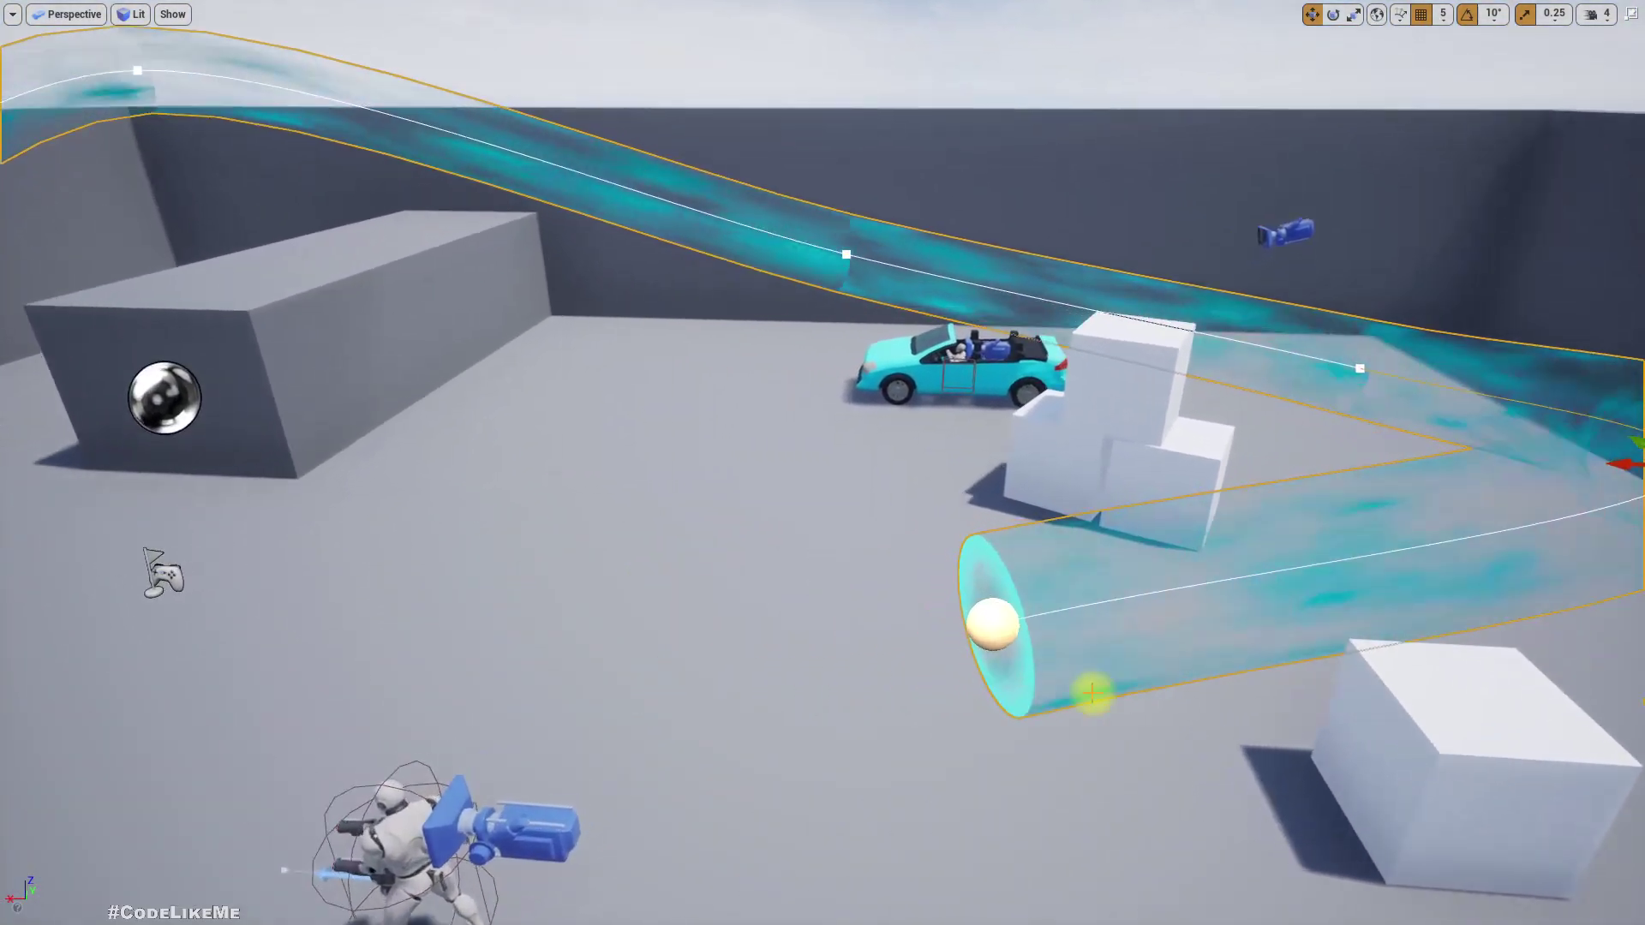
right_drag(1094, 691, 1253, 593)
key(a)
key(w)
key(q)
key(d)
key(w)
right_drag(1041, 667, 544, 485)
key(a)
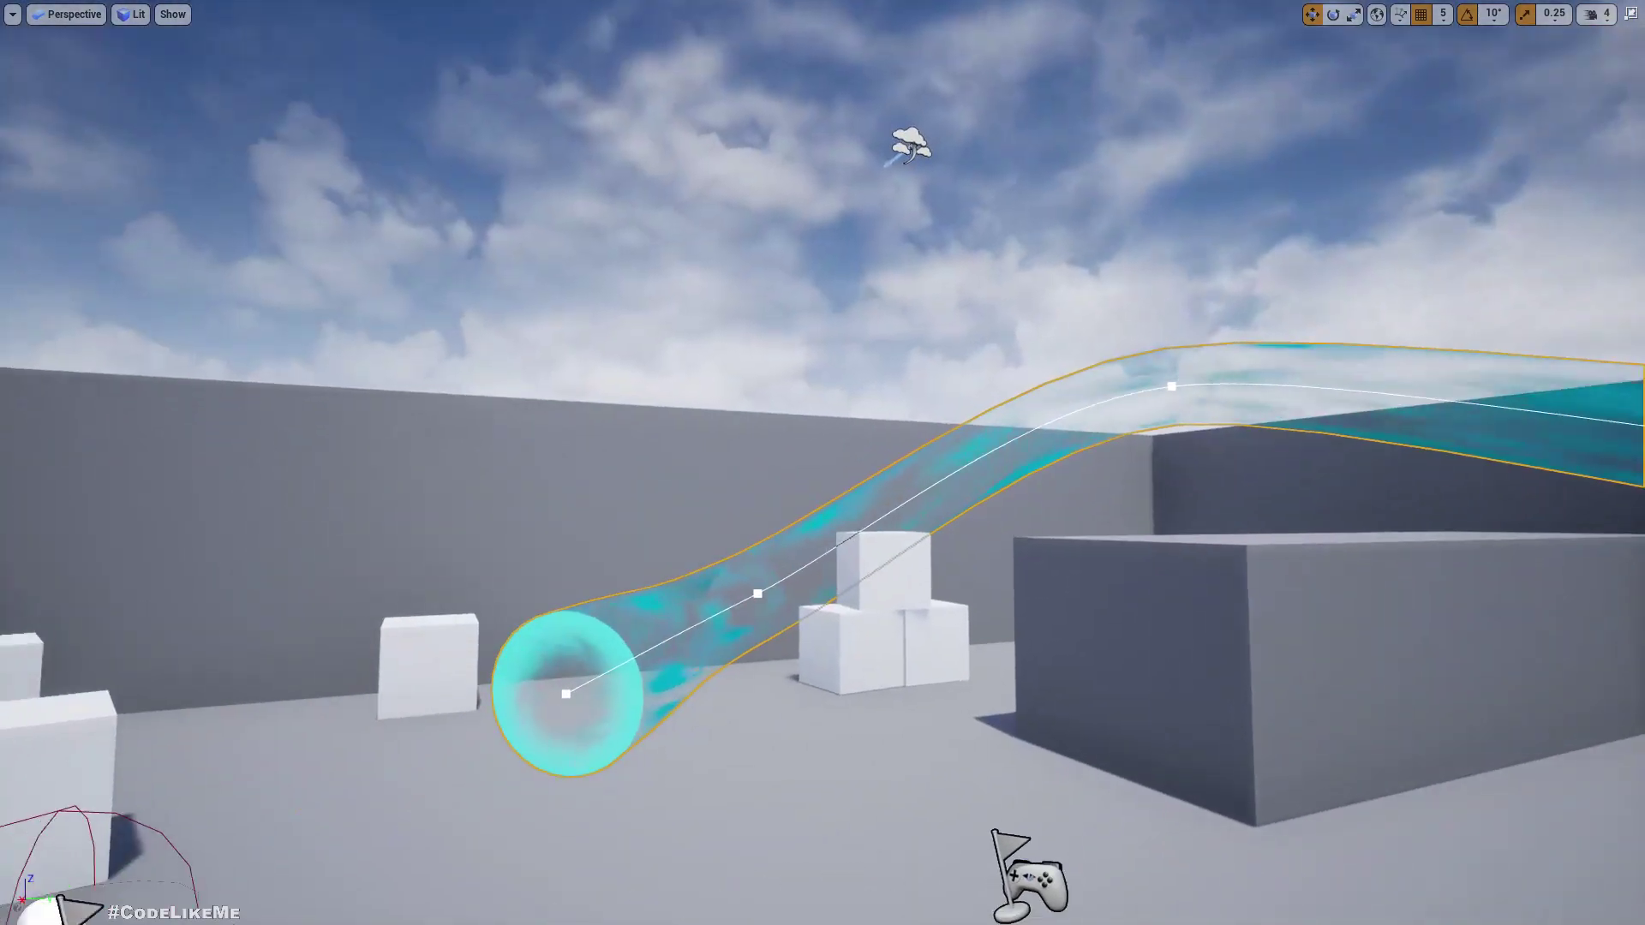
right_drag(514, 450, 509, 445)
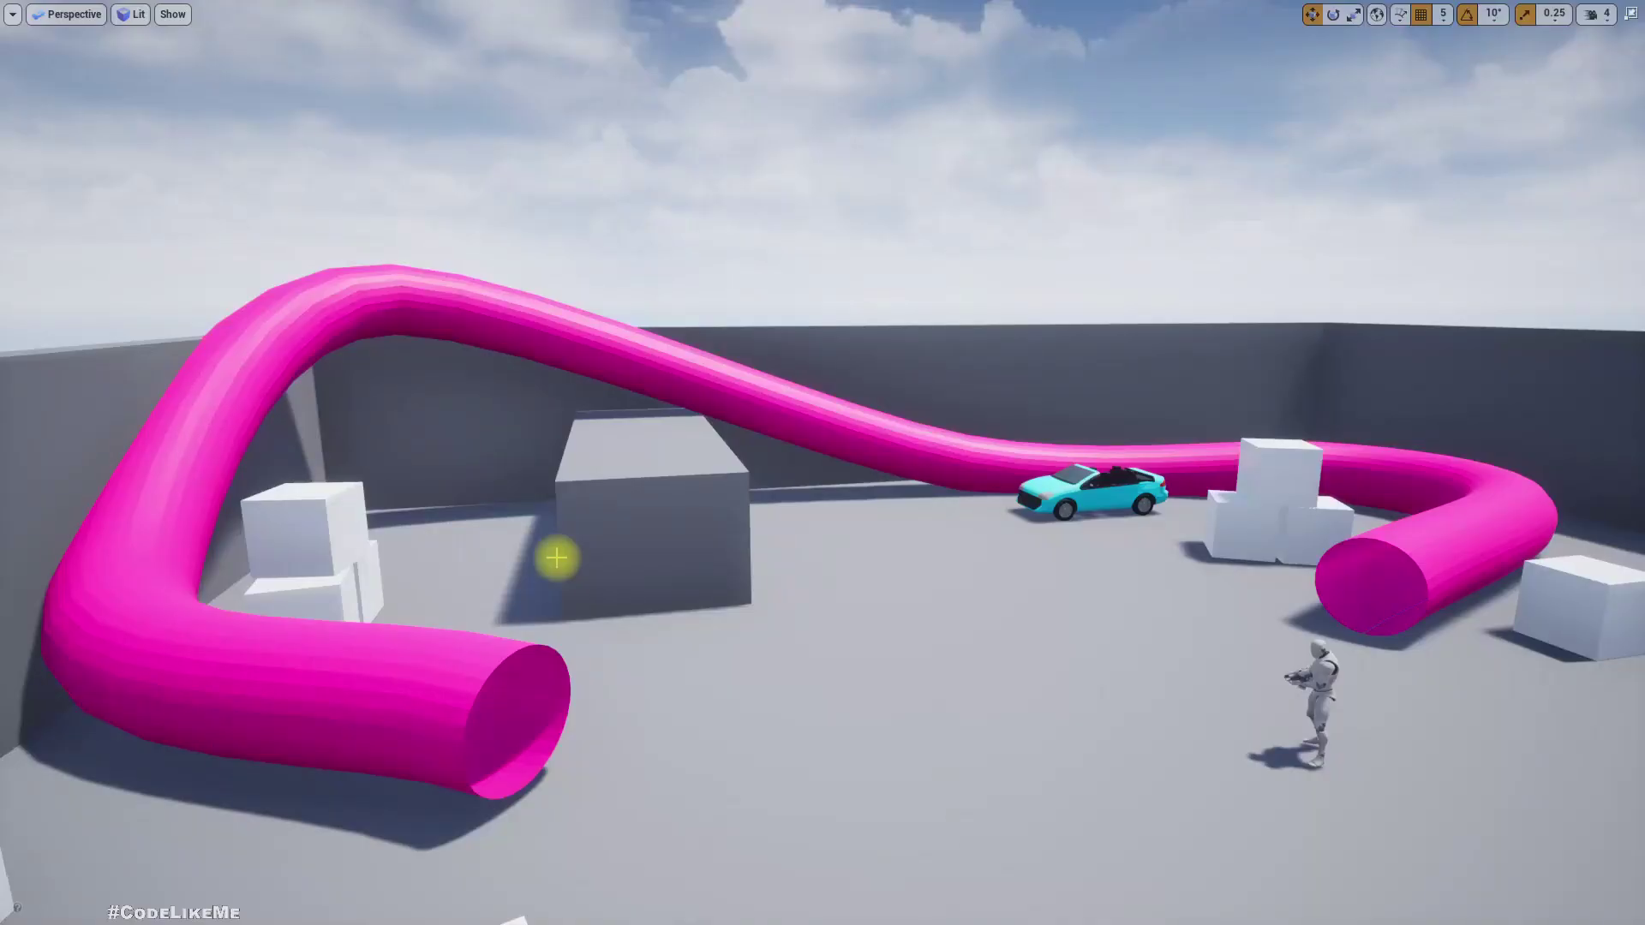
Leave the full-screen level view of the pink pipe and bring up the M_Door material graph
mouse_move(706, 692)
right_down()
mouse_move(786, 688)
mouse_move(683, 693)
mouse_move(706, 692)
right_up()
key(d)
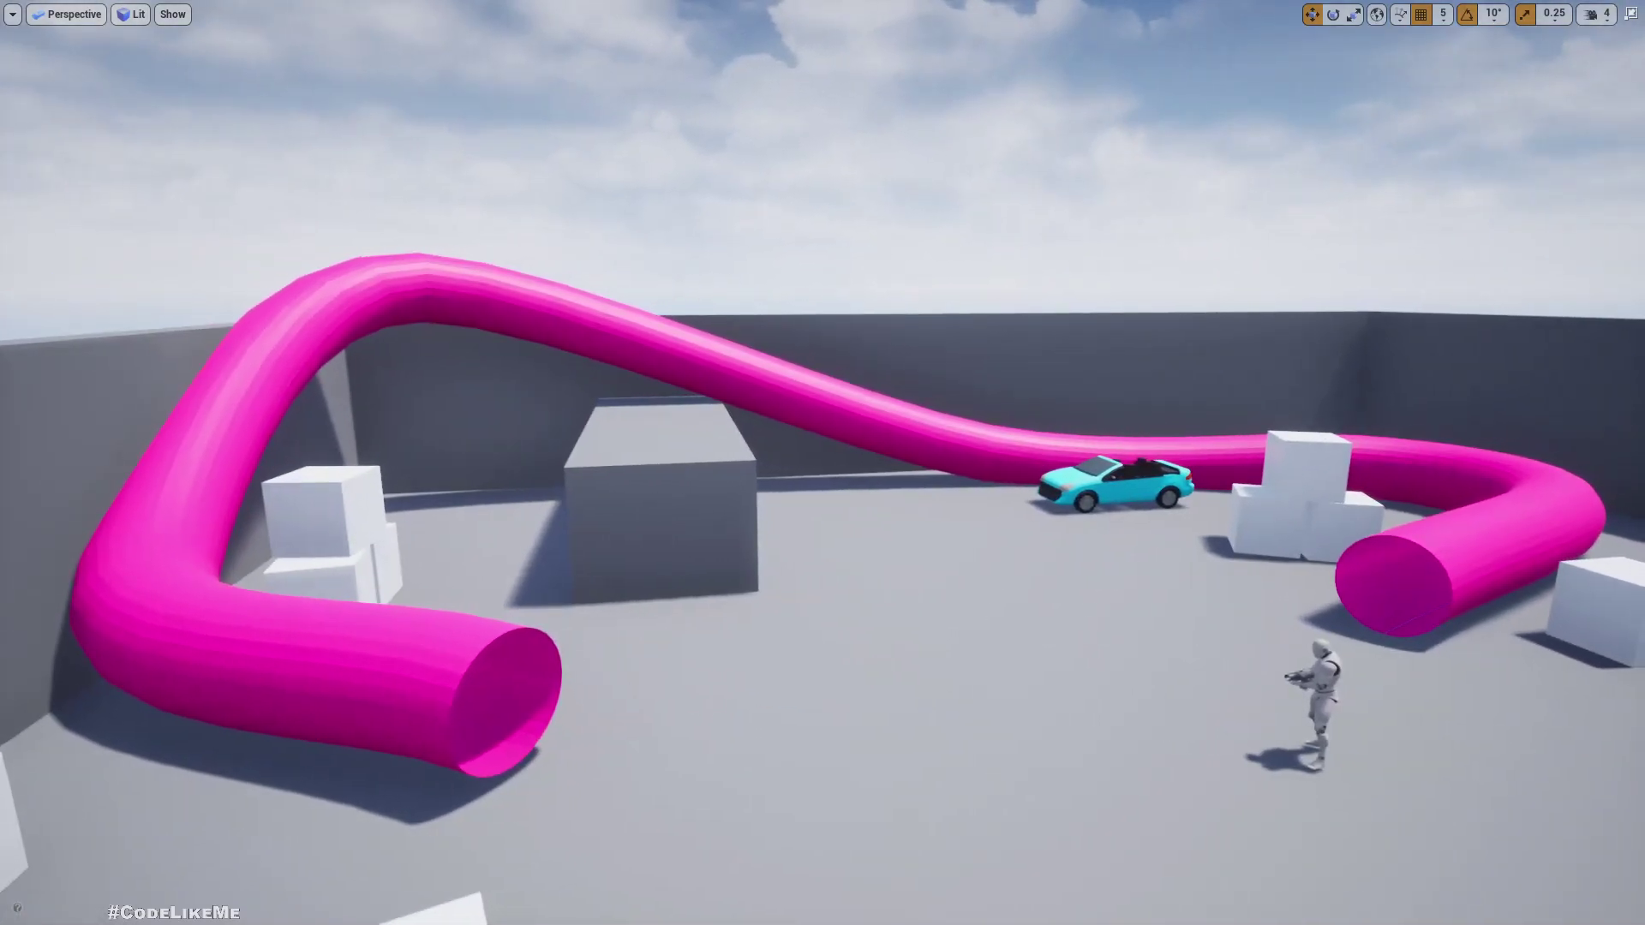
key(F11)
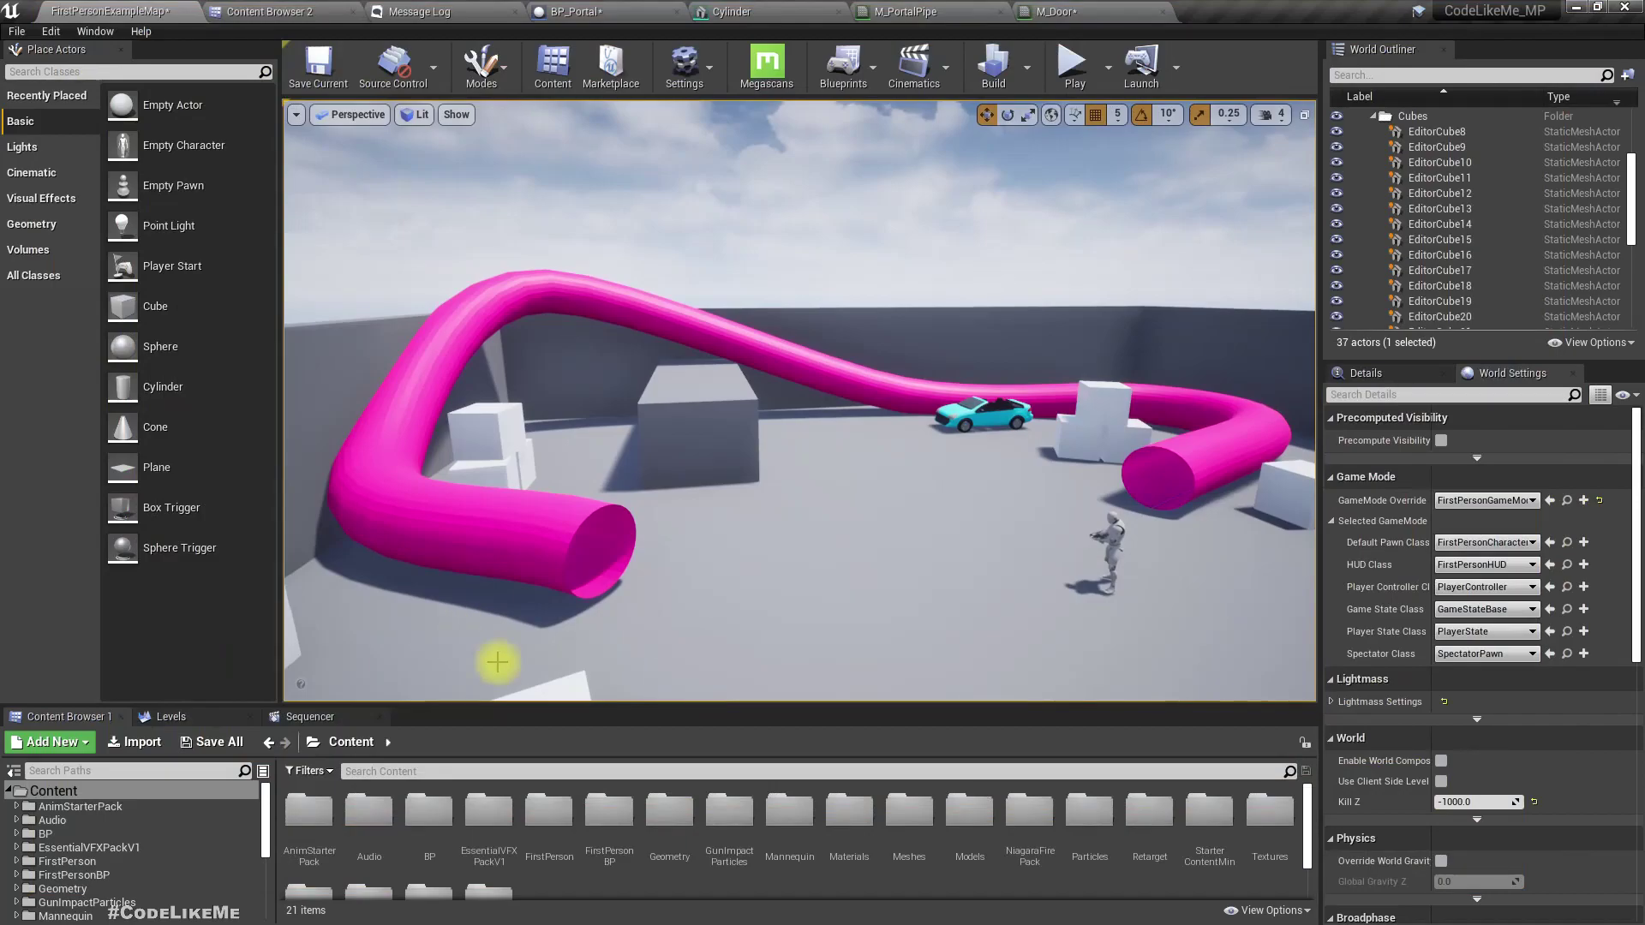
scroll(702, 480, down, 2)
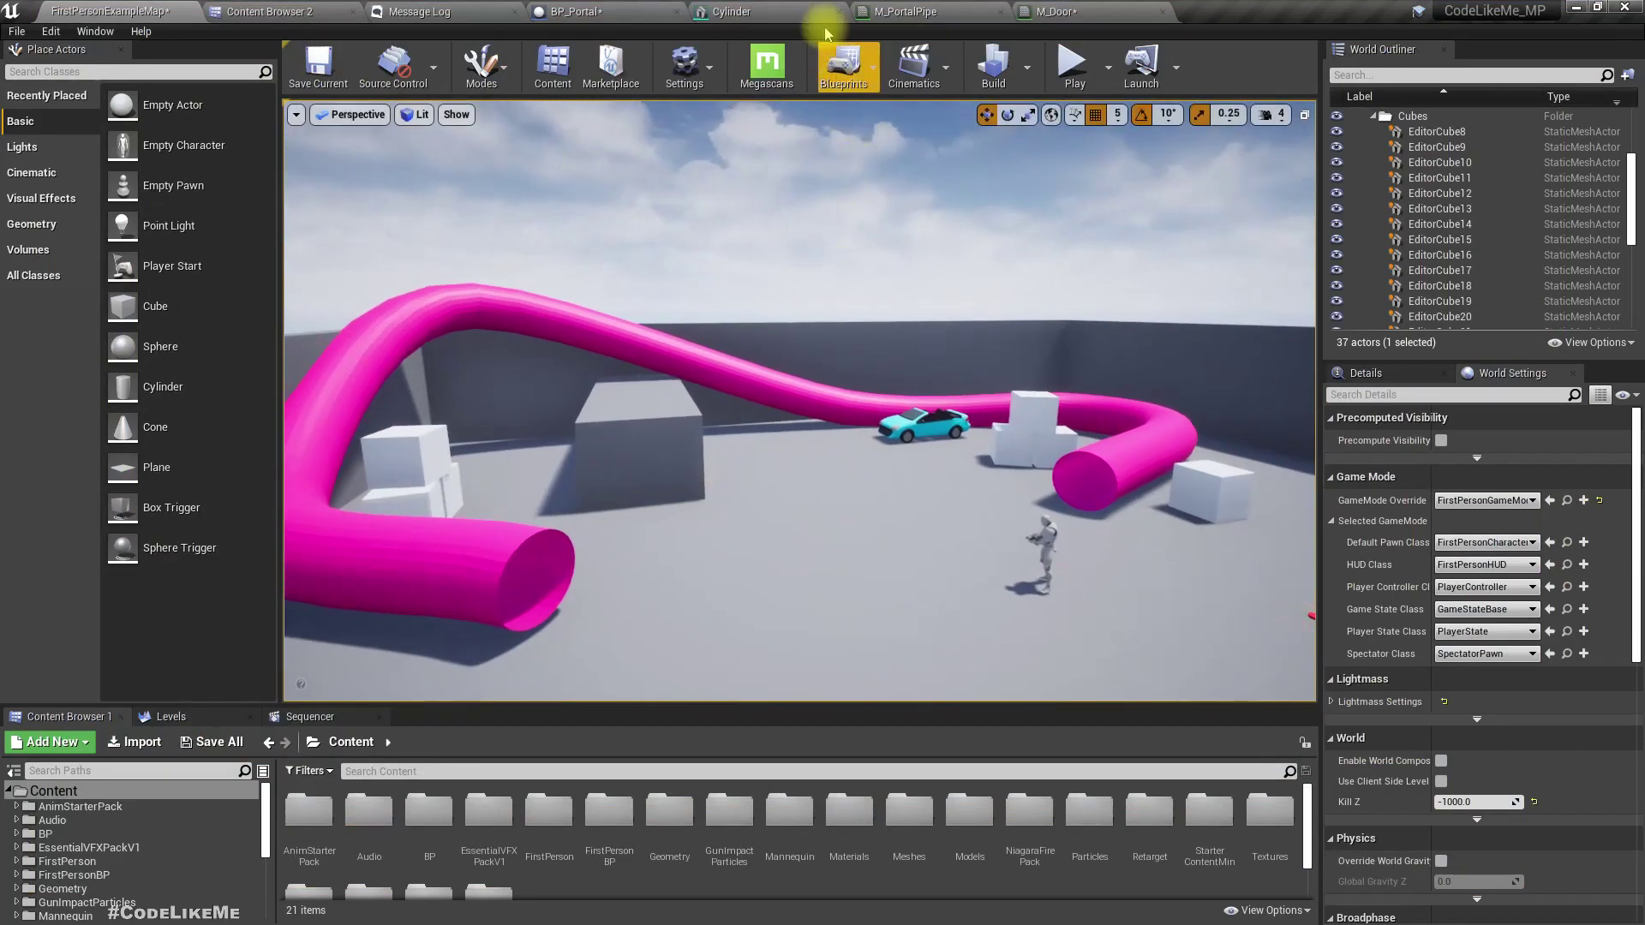
click(906, 11)
click(1114, 12)
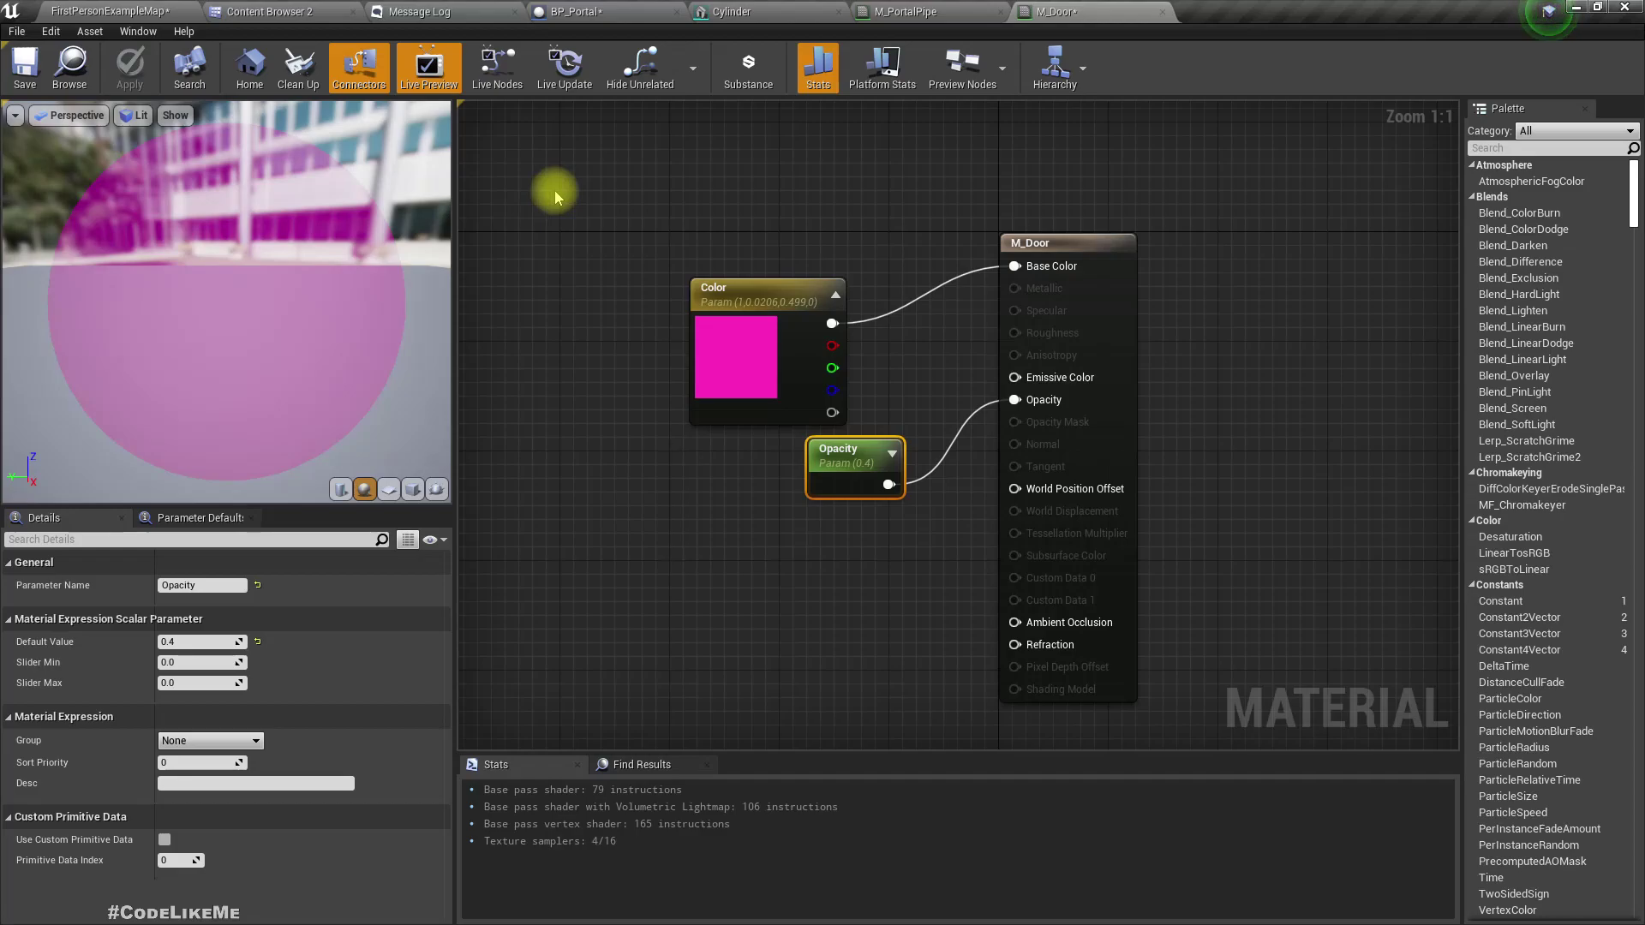
right_drag(557, 191, 627, 211)
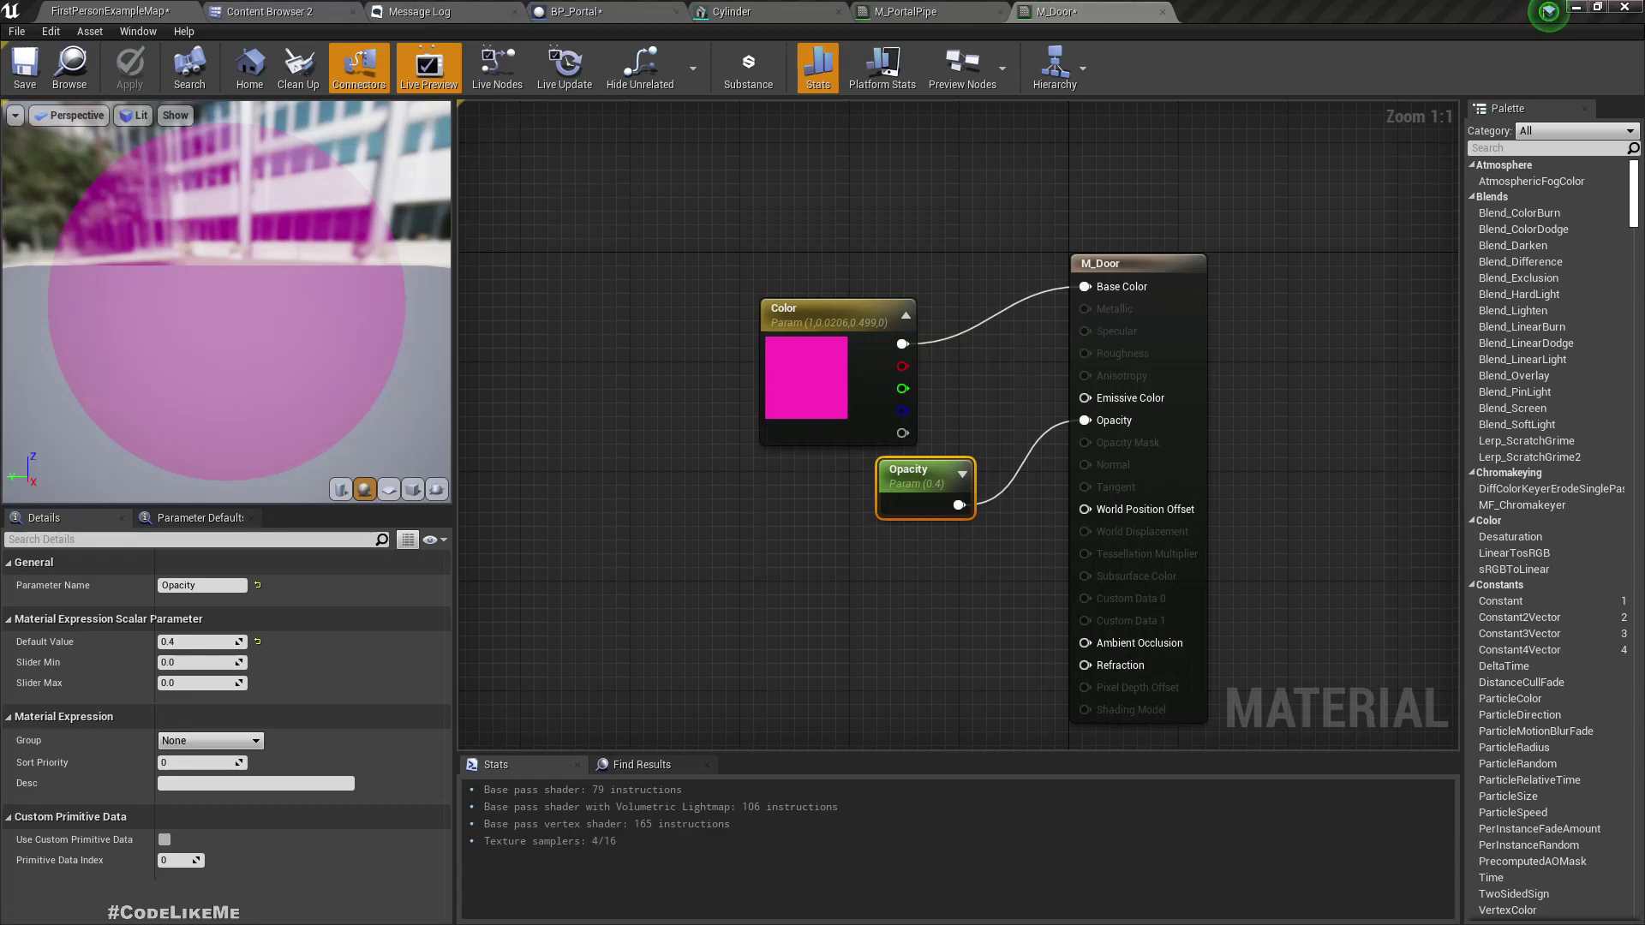
View the portal.png swirl image in Photos, and locate the portal texture in the project's BP/Portal folder
drag(2, 412, 1086, 5)
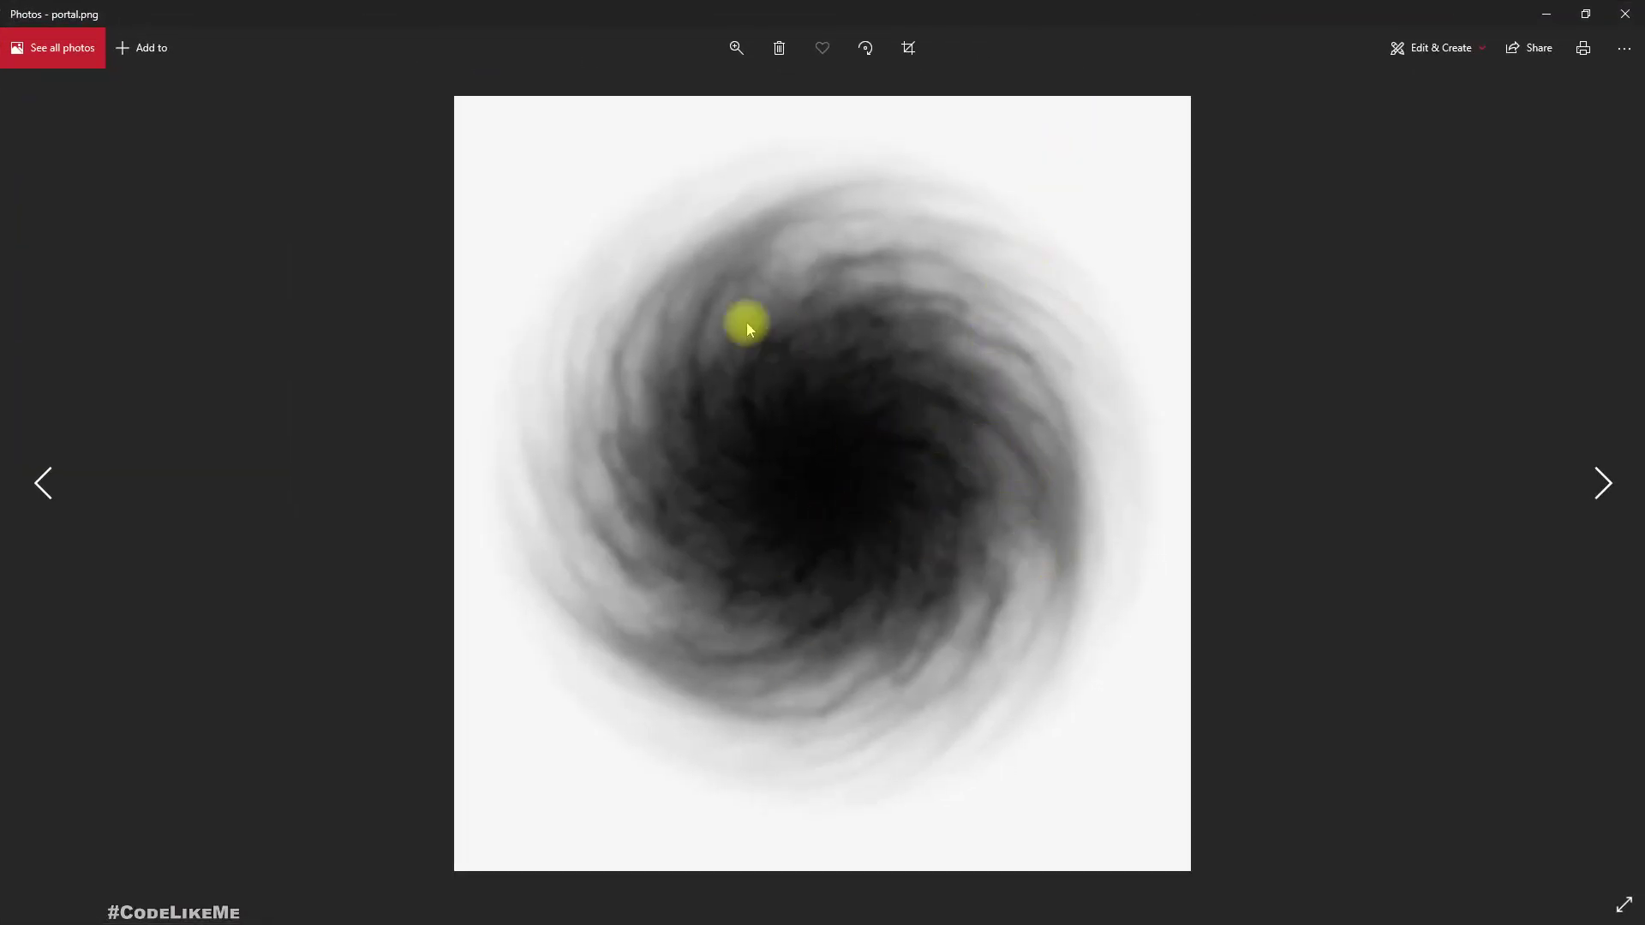
click(1630, 12)
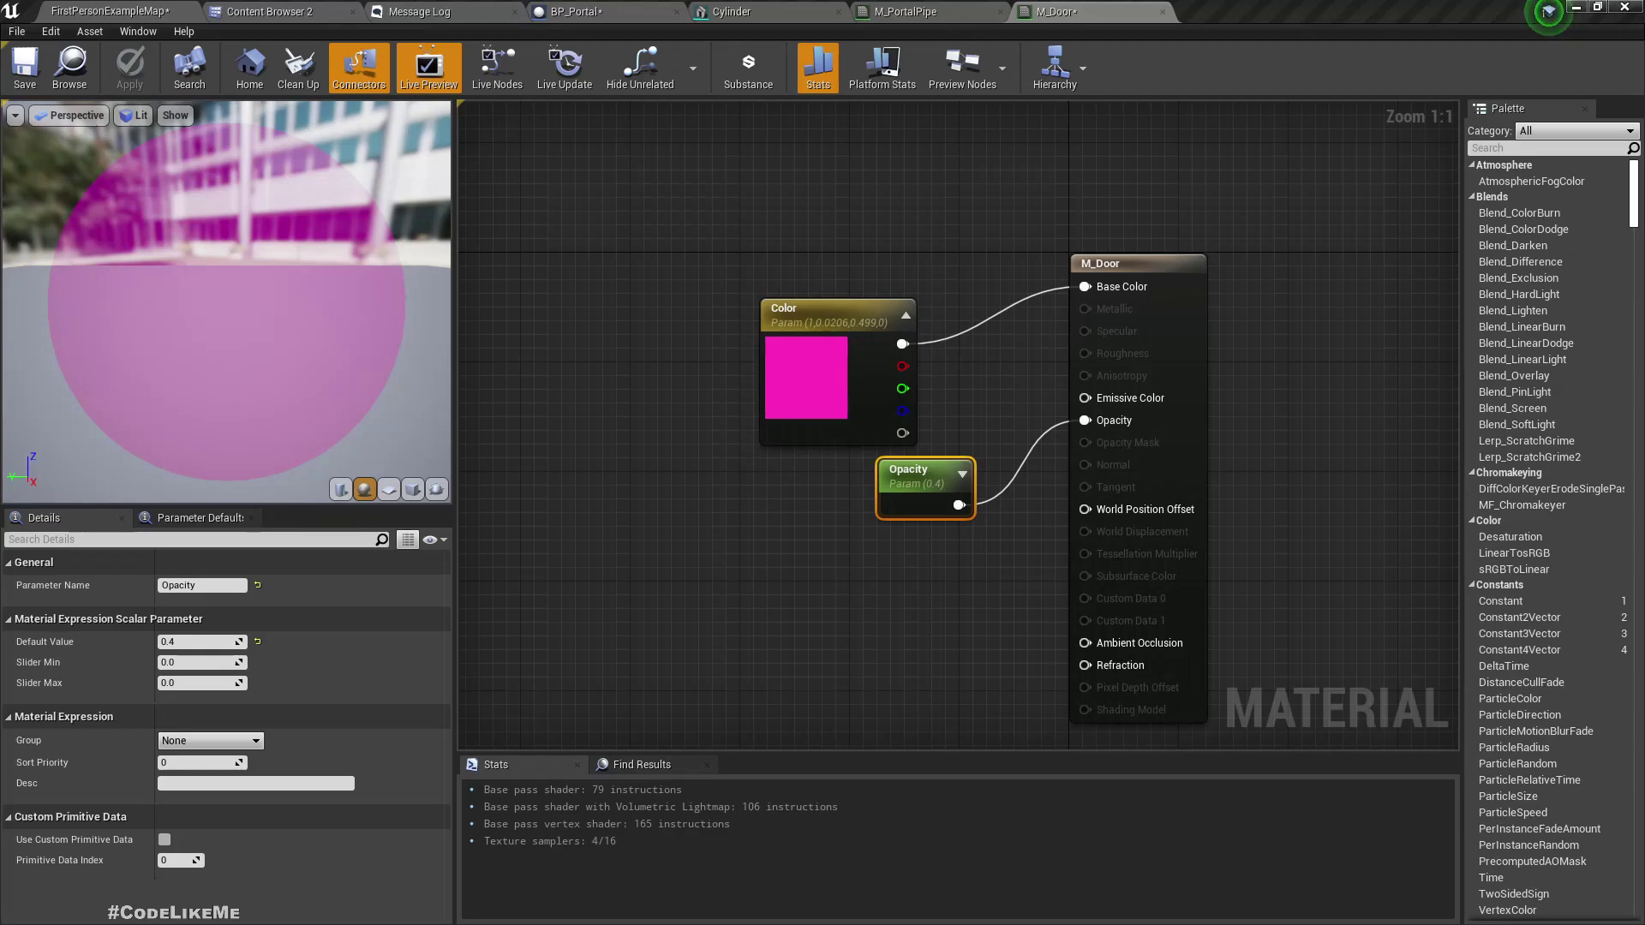
key(ctrl+b)
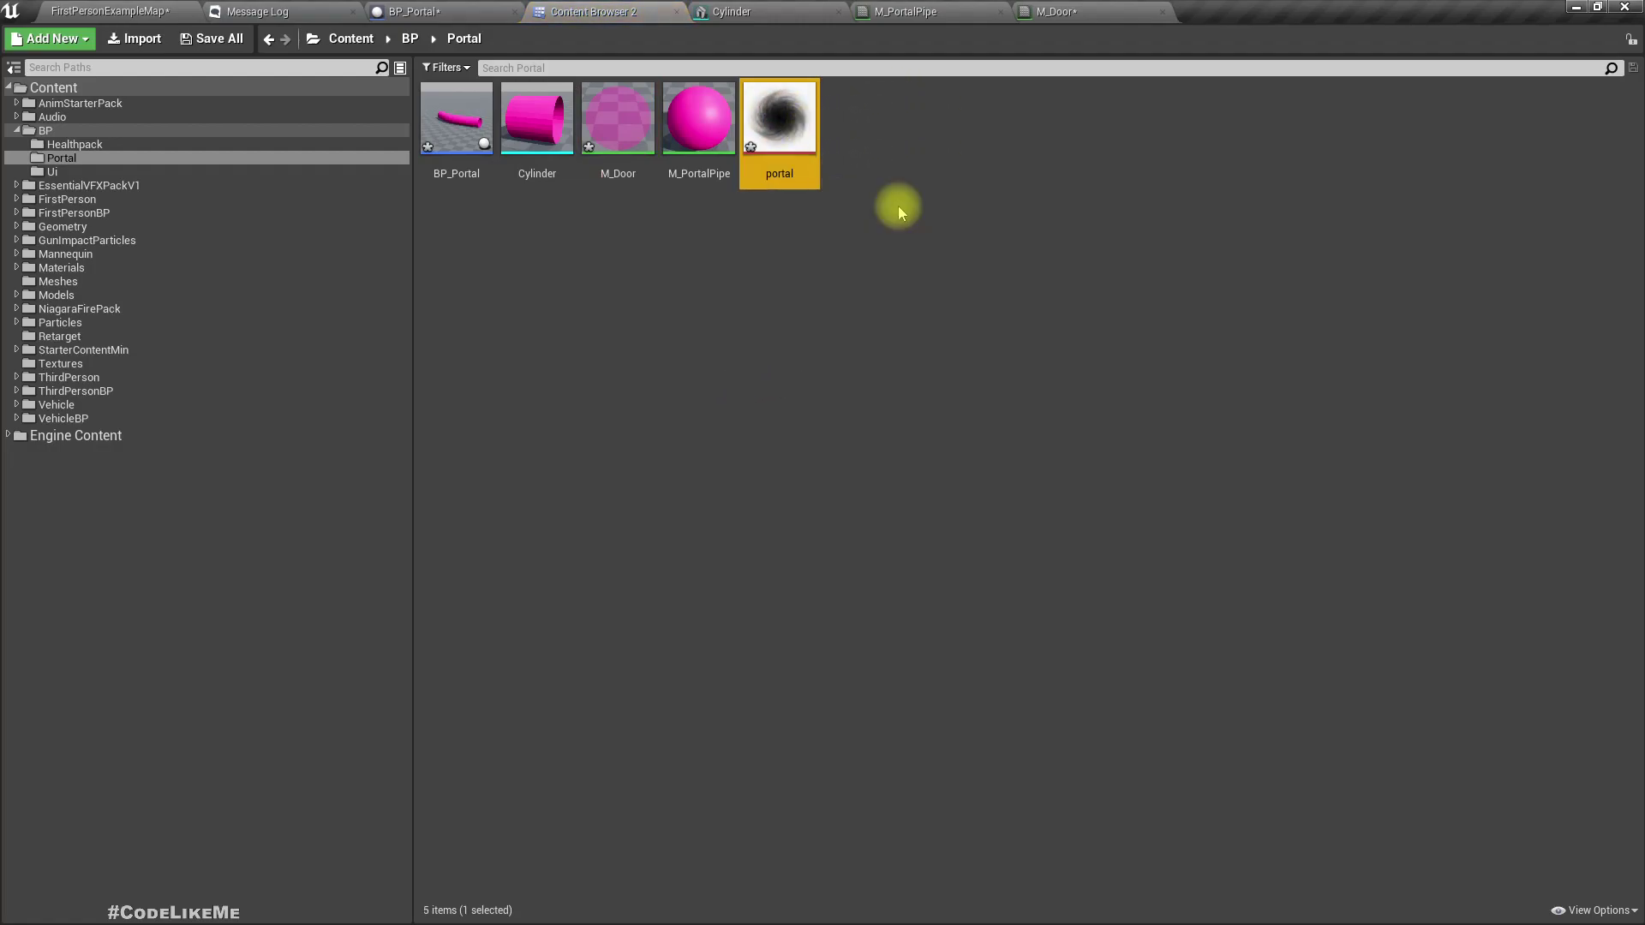
Try to place the portal texture in the M_Door material graph
mouse_move(789, 126)
drag(789, 126, 664, 495)
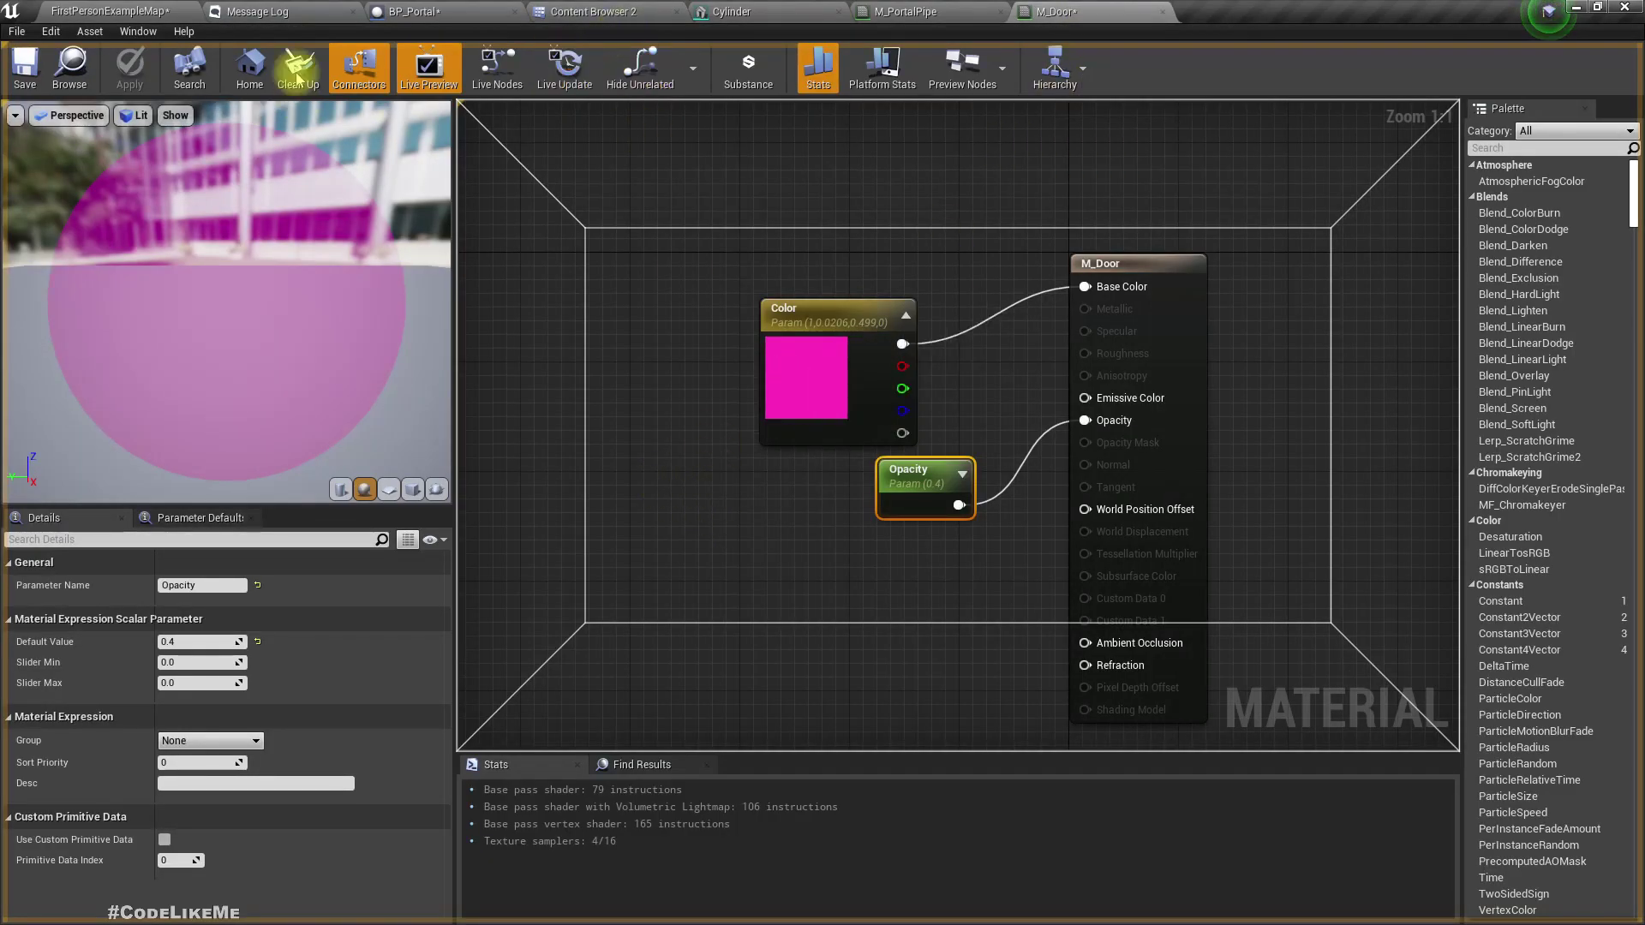
drag(197, 517, 74, 525)
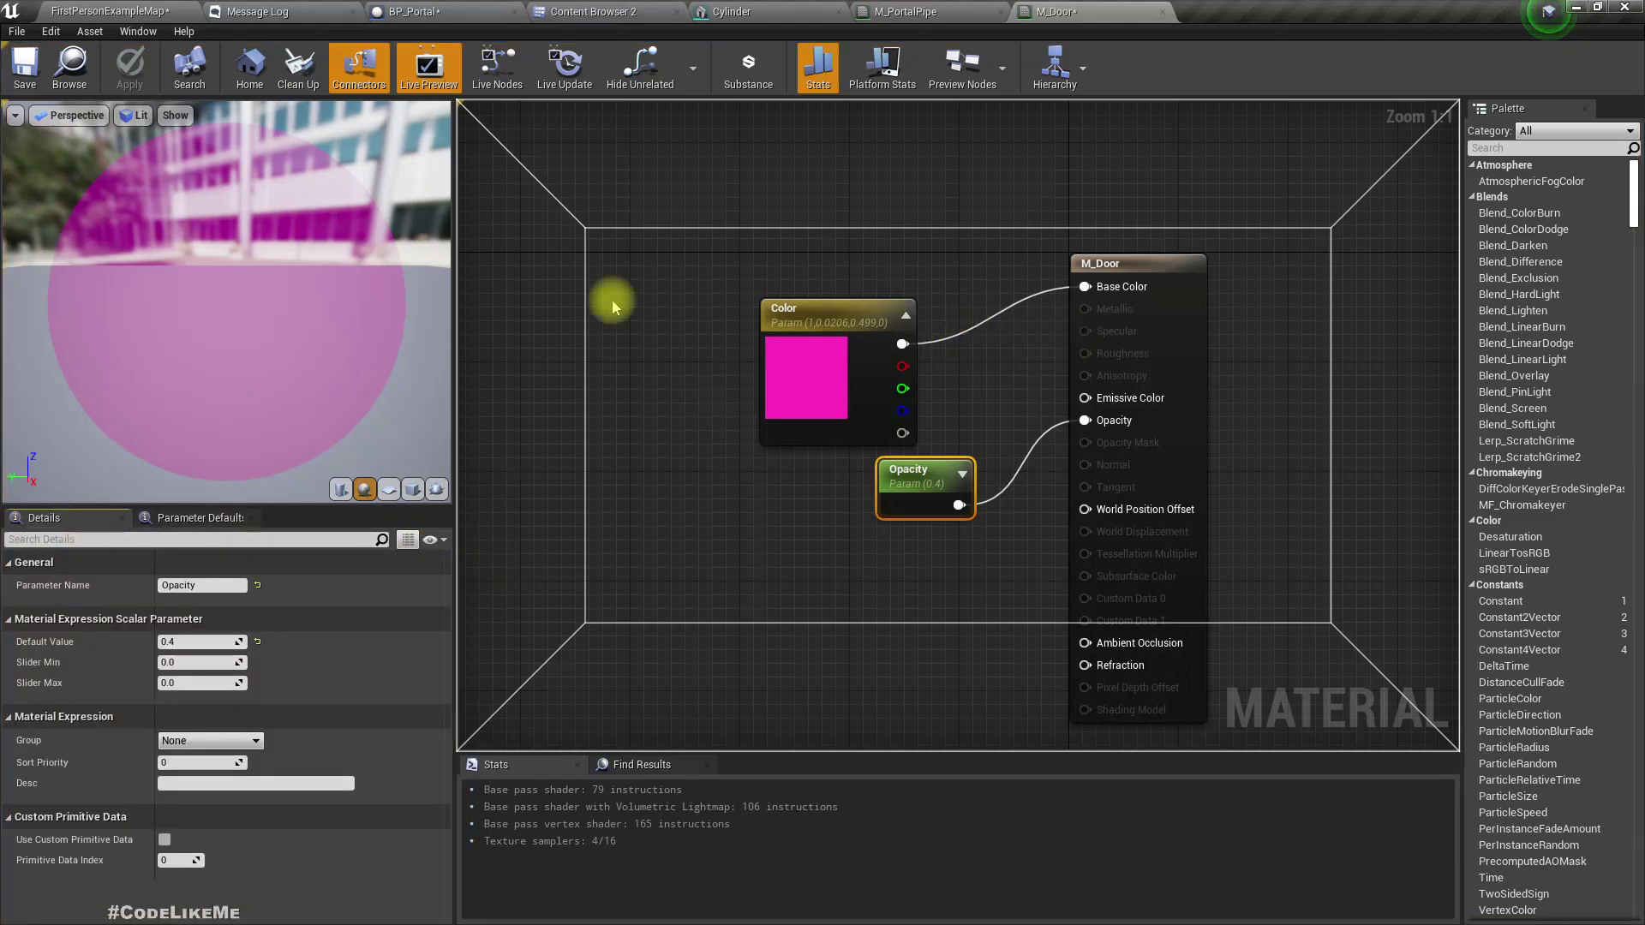
drag(44, 517, 115, 523)
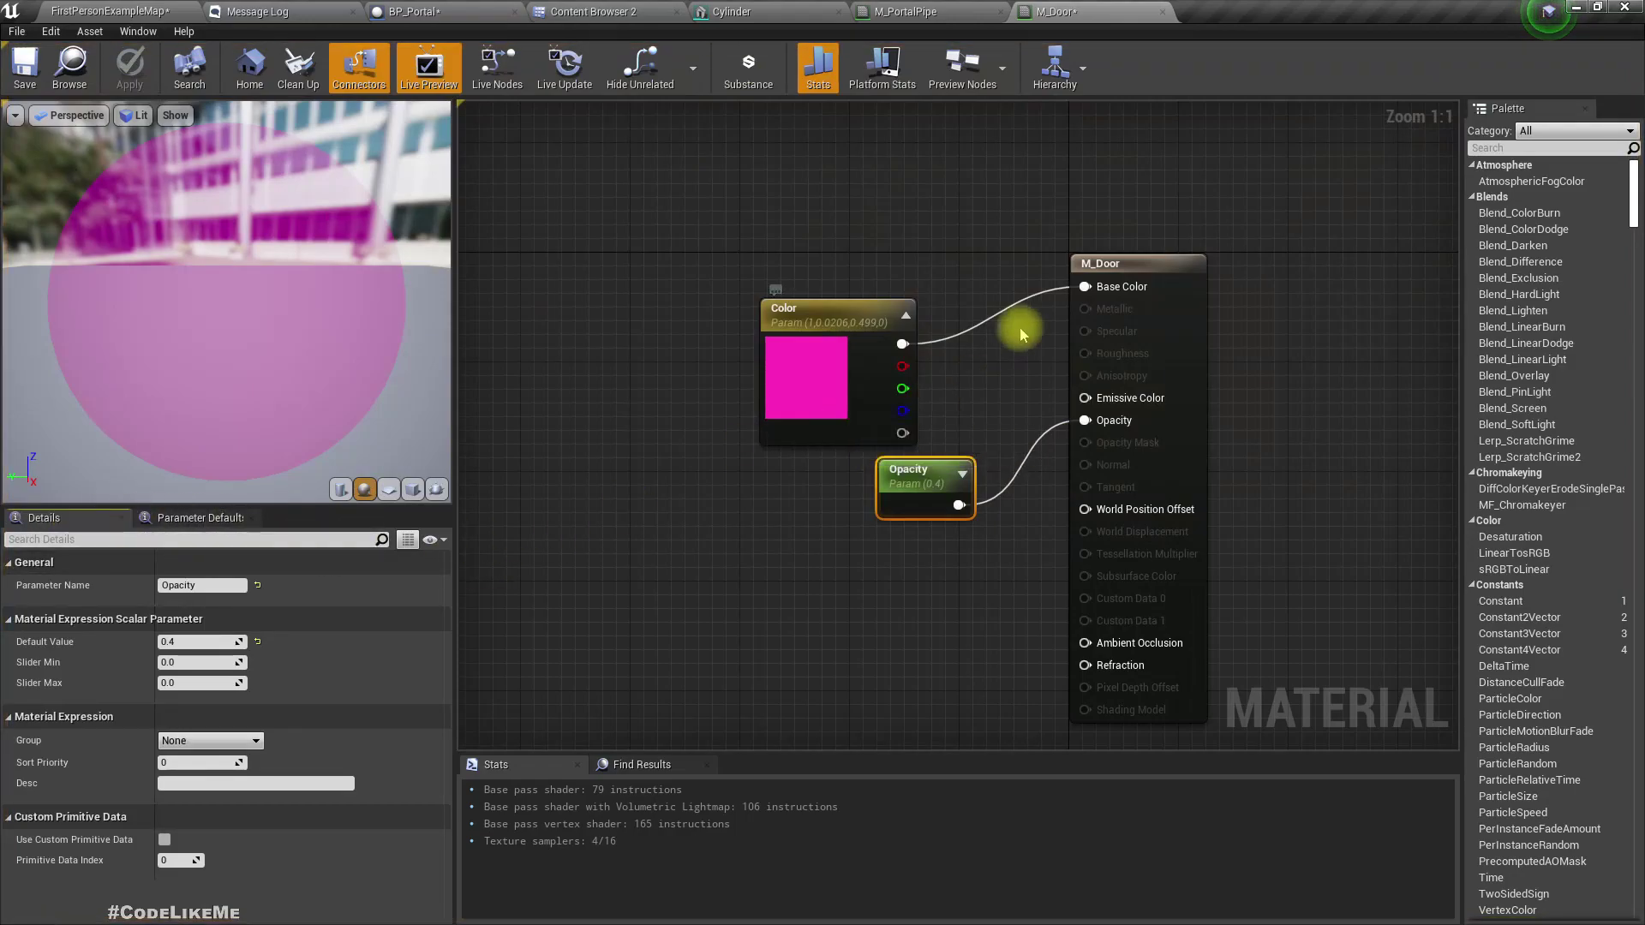
Add the portal texture from the Portal folder to M_Door as a Texture Sample and line up the Color node above it
click(600, 11)
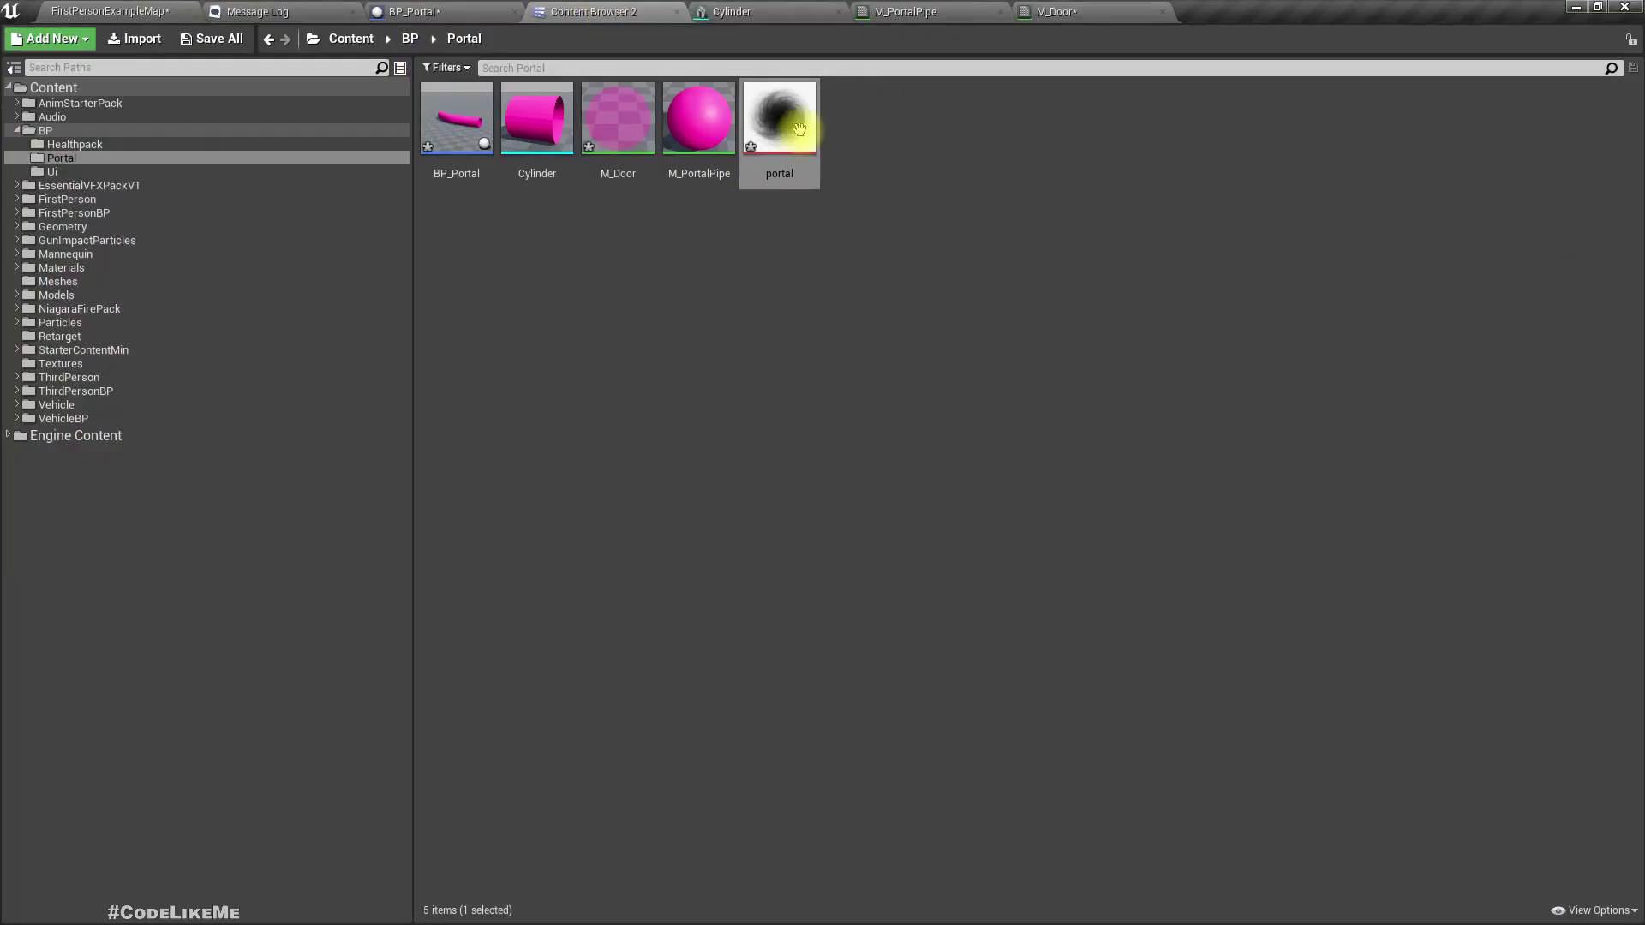
drag(779, 124, 659, 480)
drag(807, 311, 734, 239)
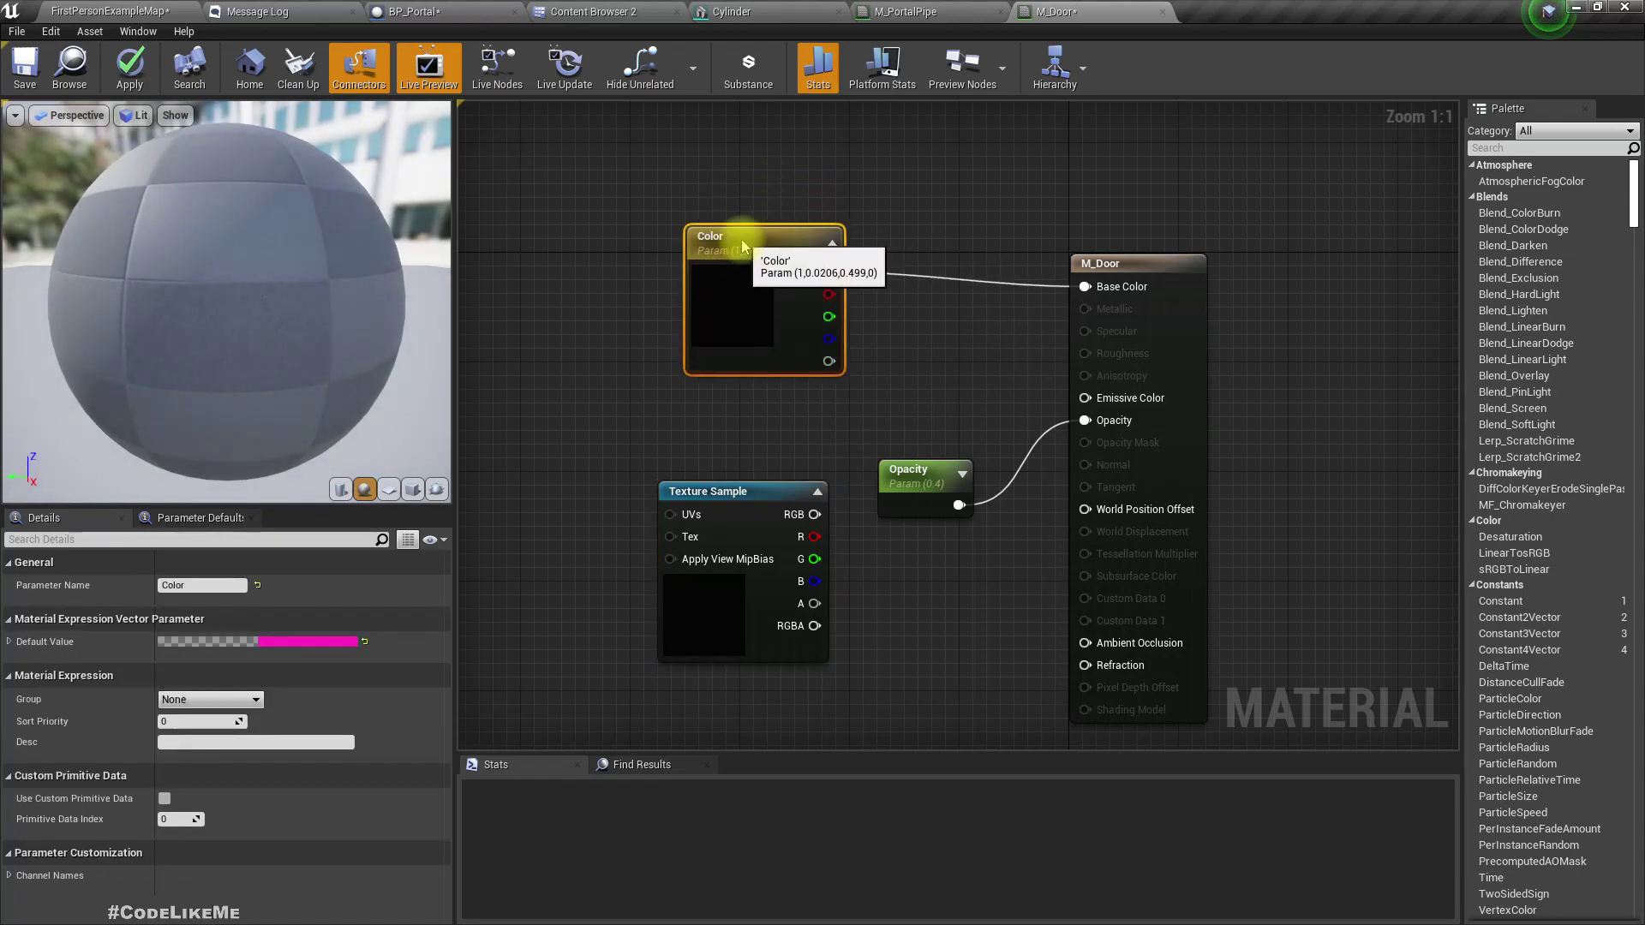
drag(792, 484, 760, 452)
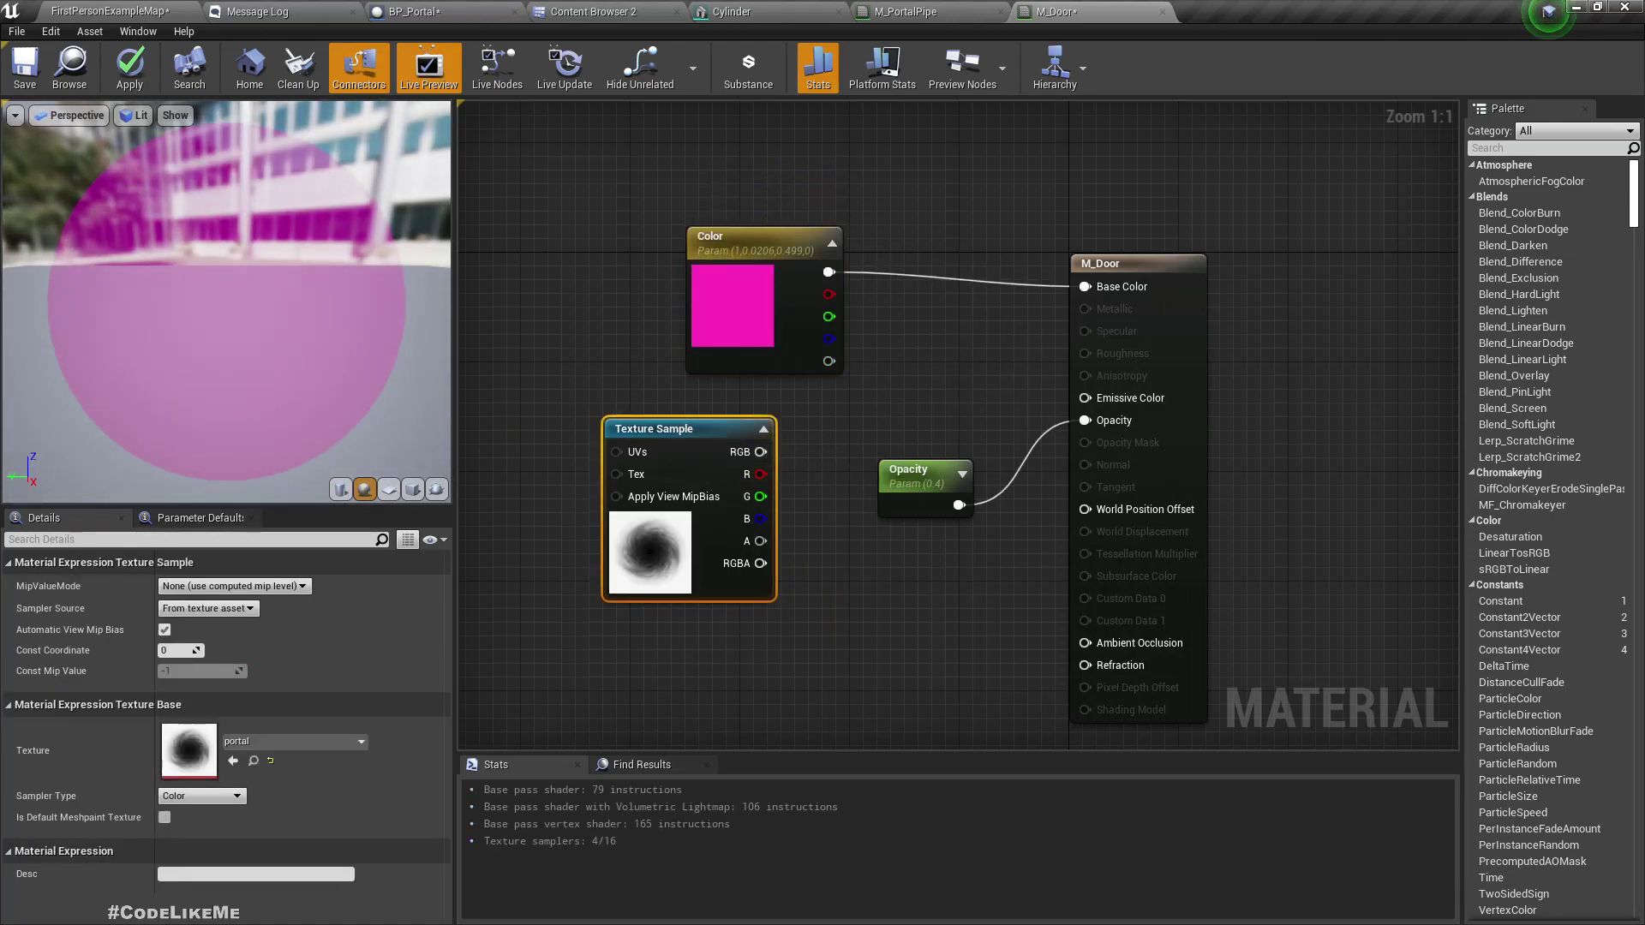
right_drag(859, 410, 1016, 390)
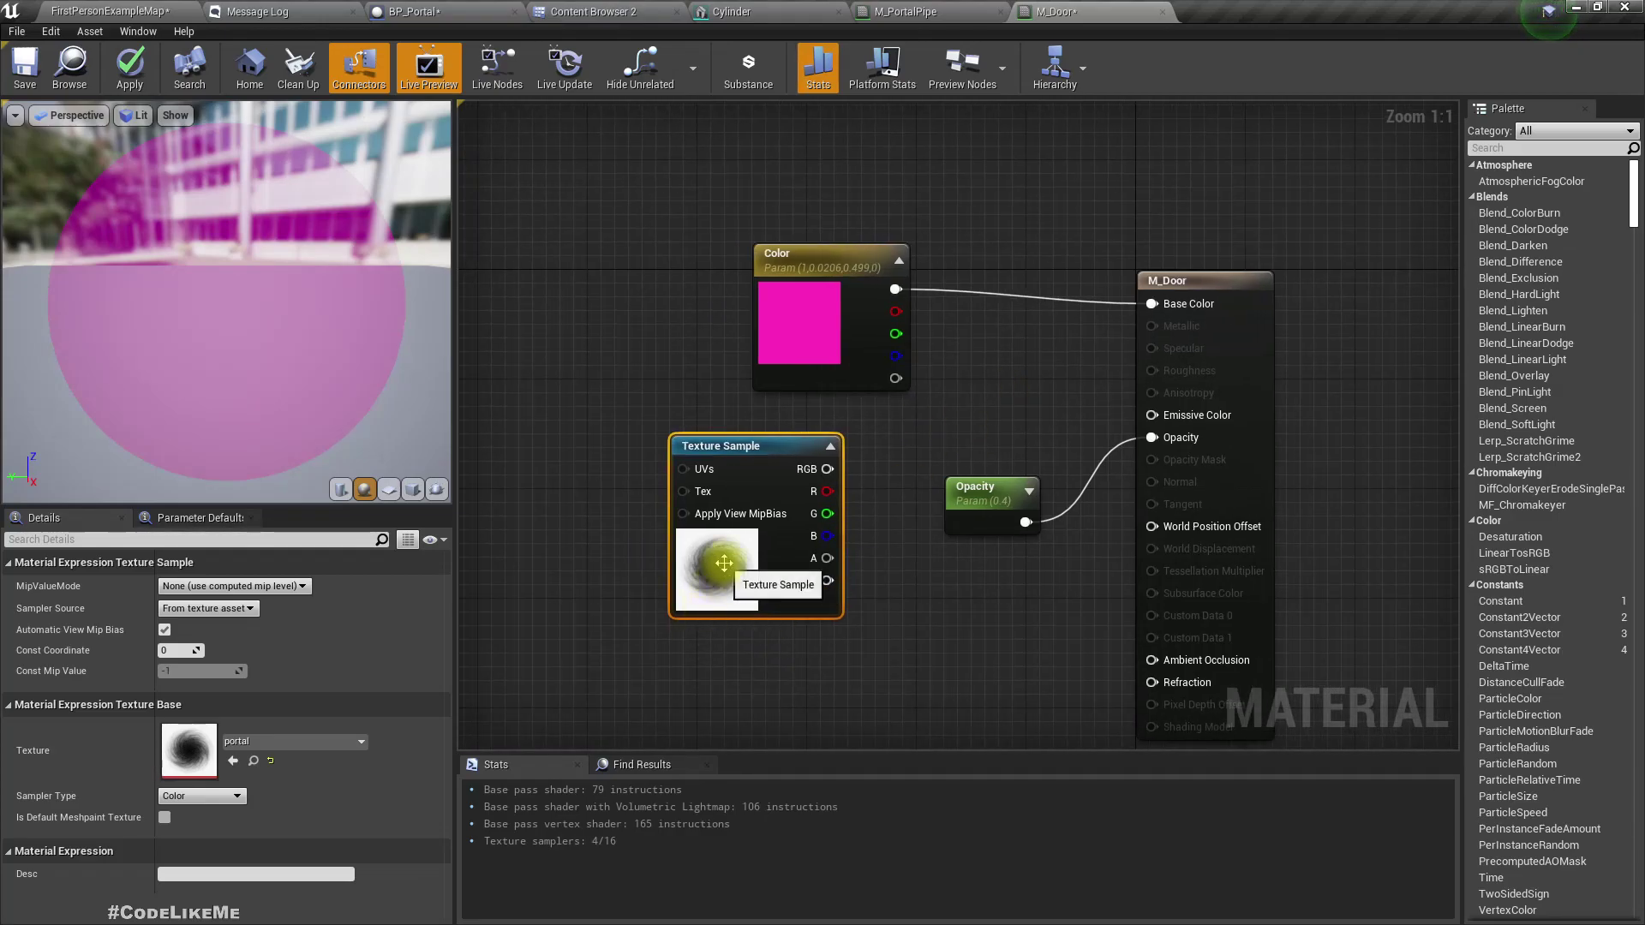
drag(840, 251, 770, 265)
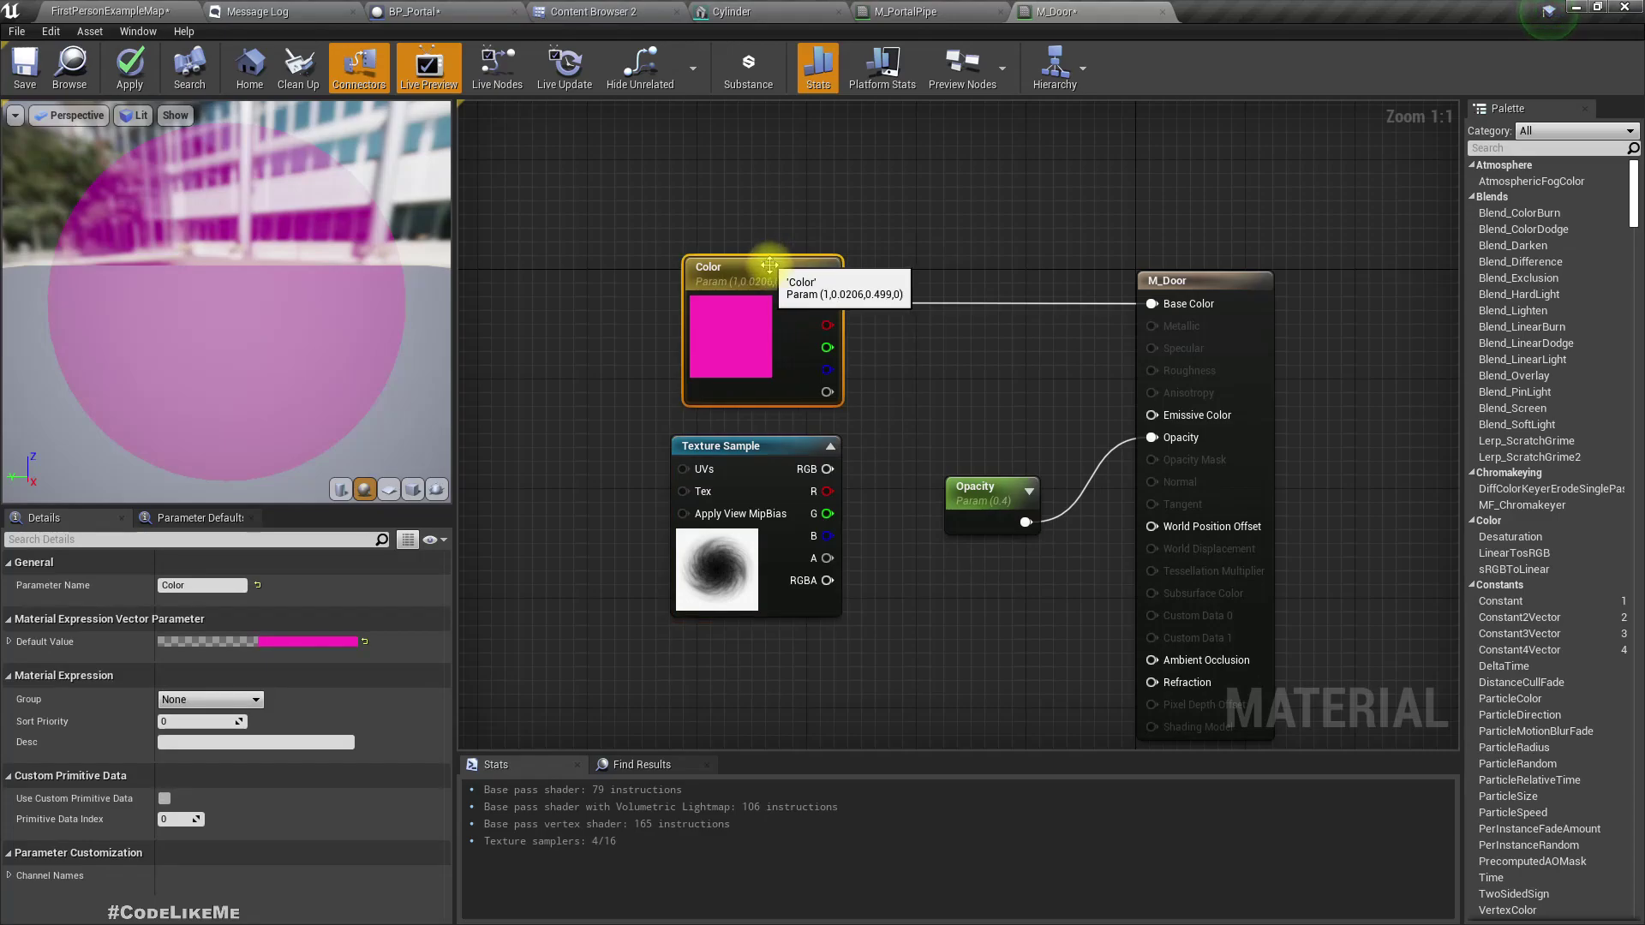
Delete the Opacity parameter node and connect the portal texture's R output to M_Door's Opacity input instead
right_drag(995, 595, 1023, 550)
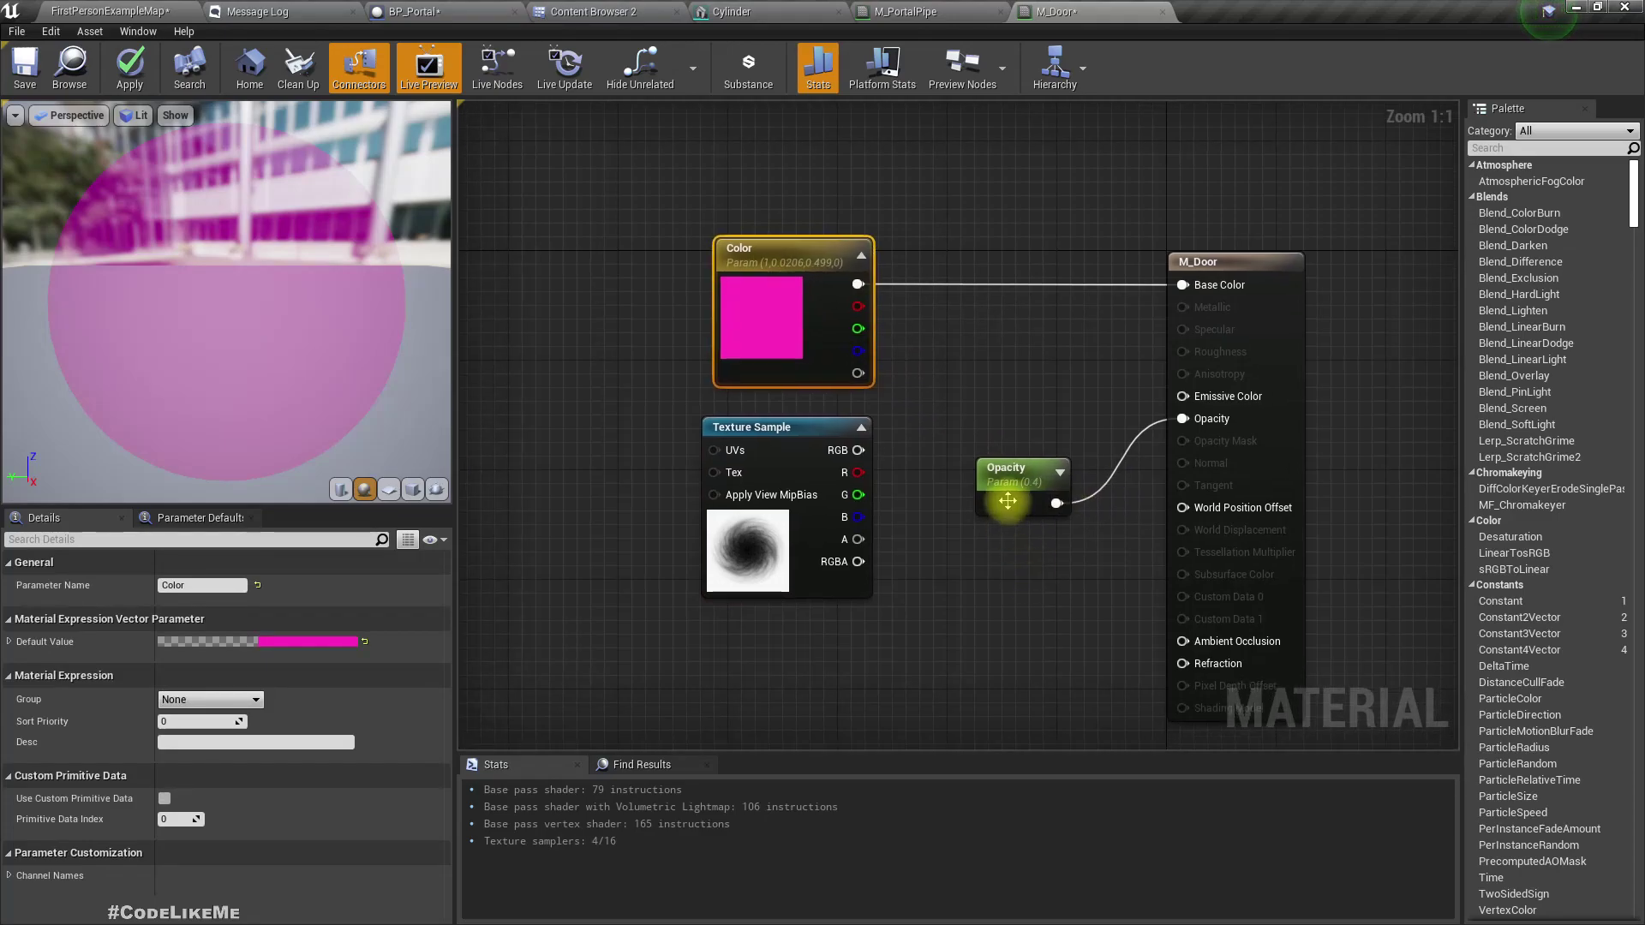
click(992, 462)
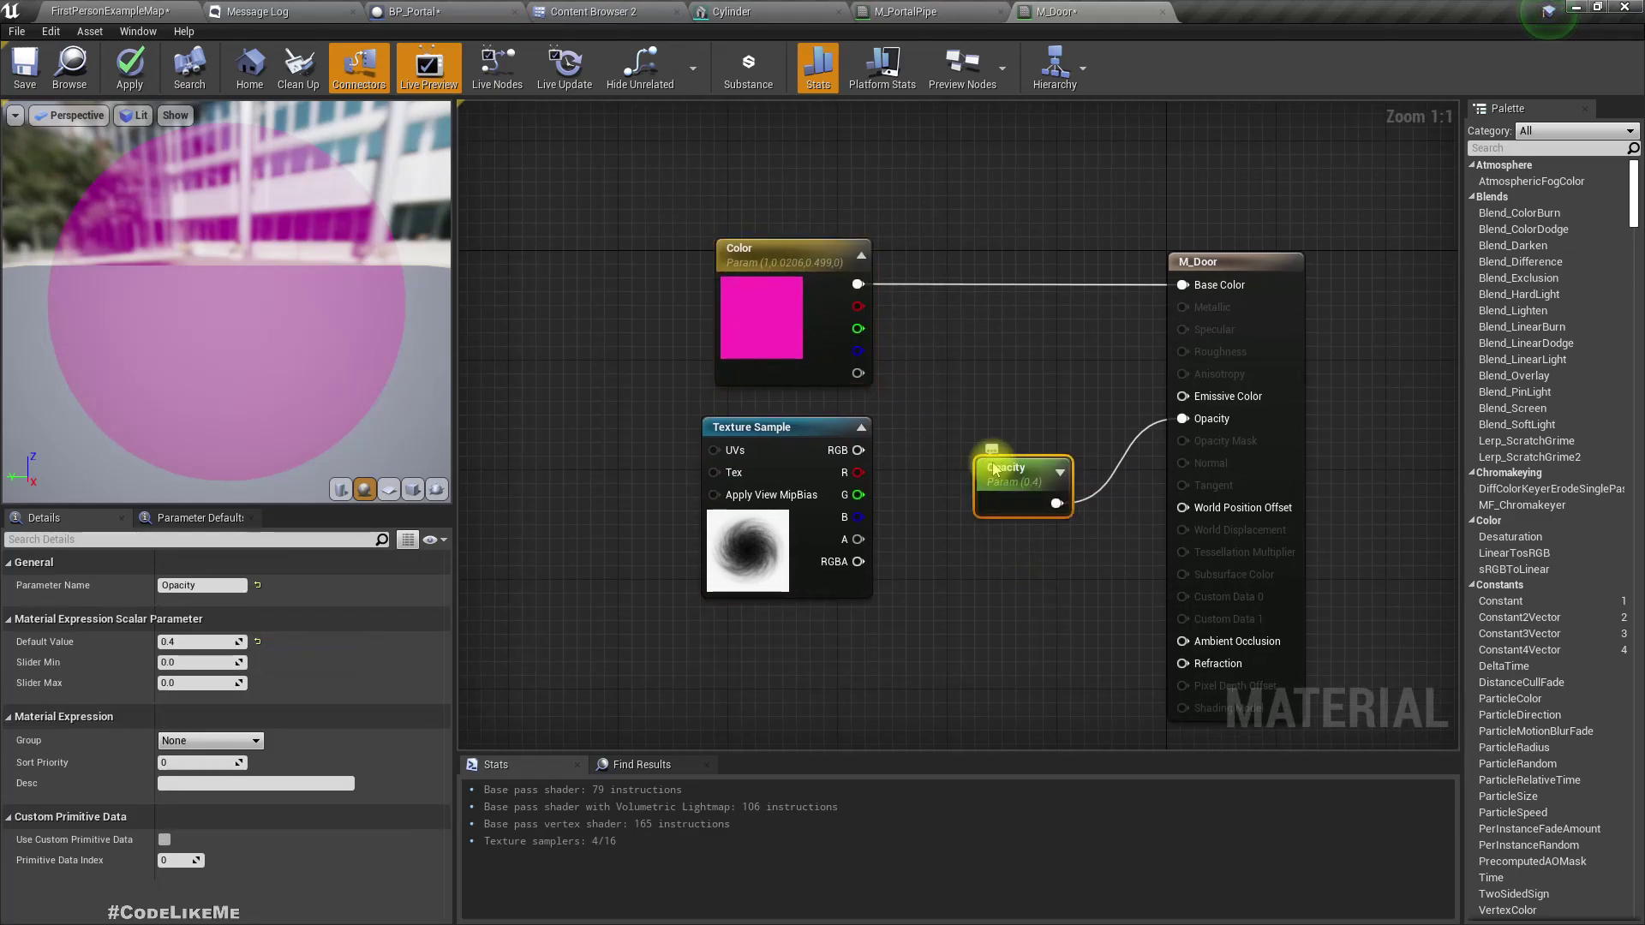
key(Delete)
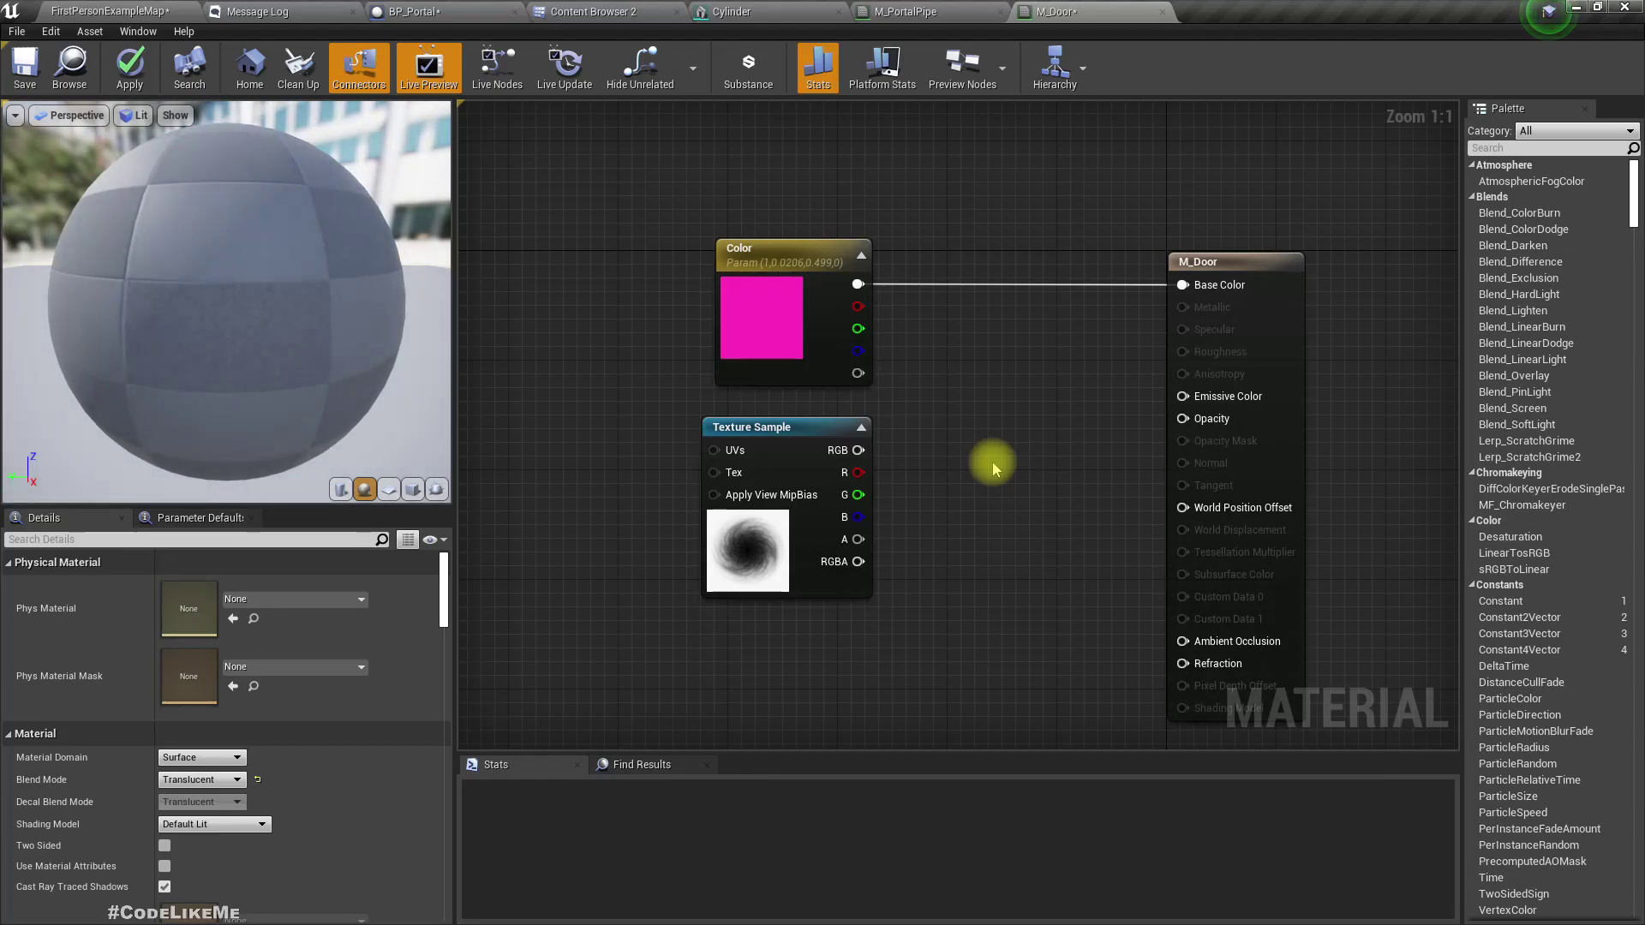
key(ctrl+z)
drag(1011, 484, 1018, 420)
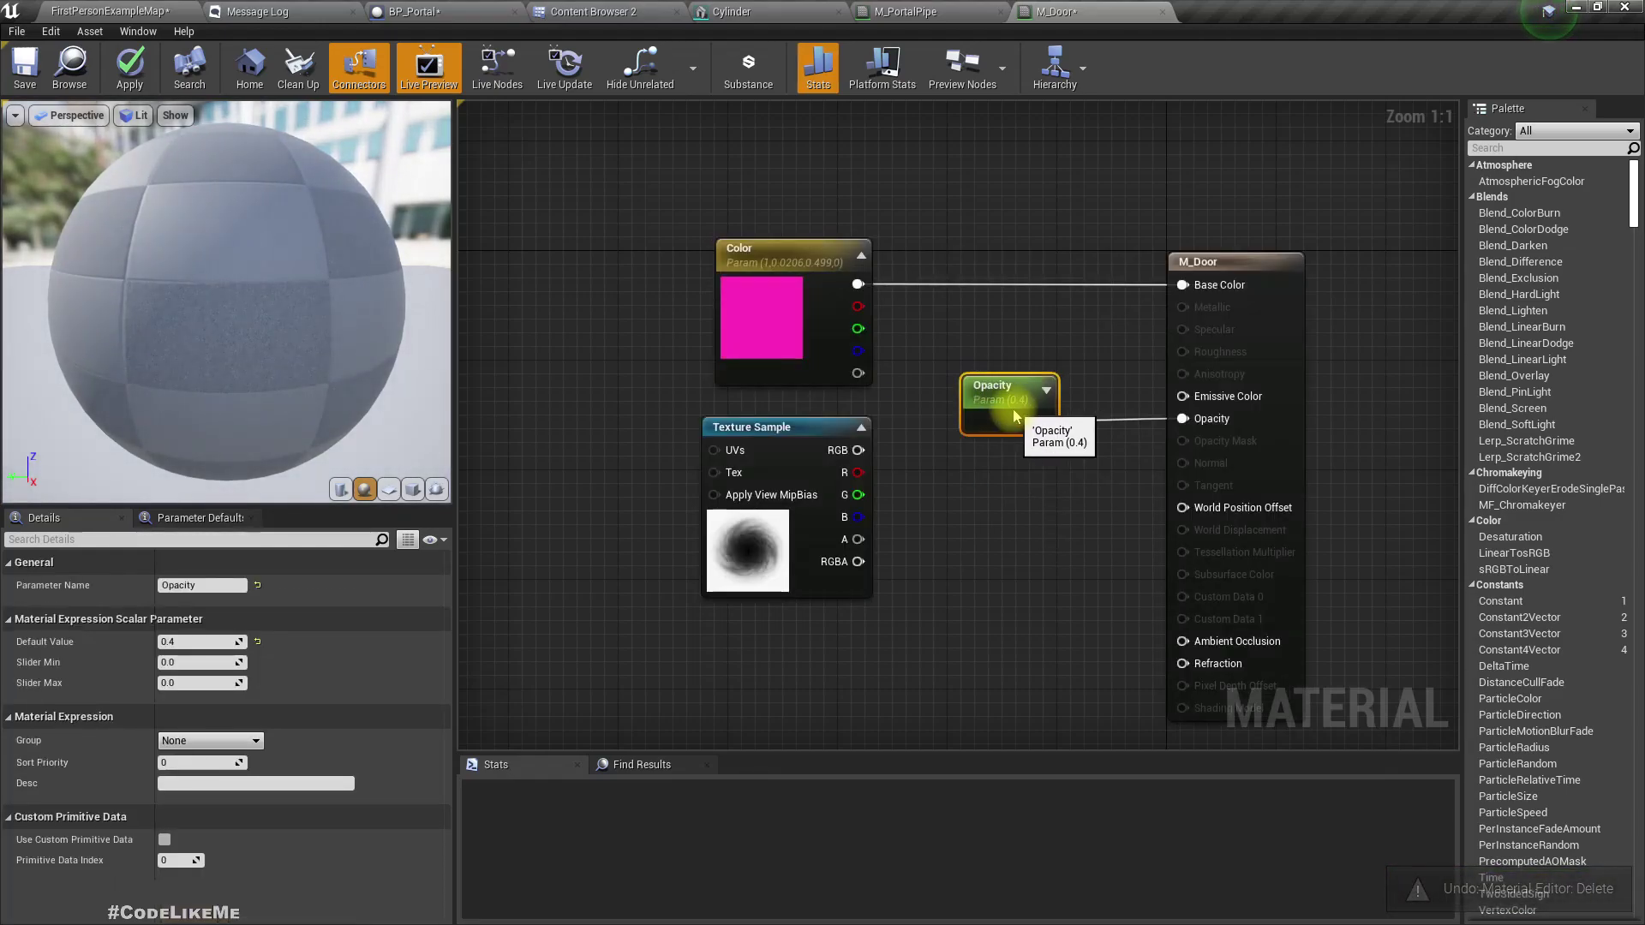
key(Delete)
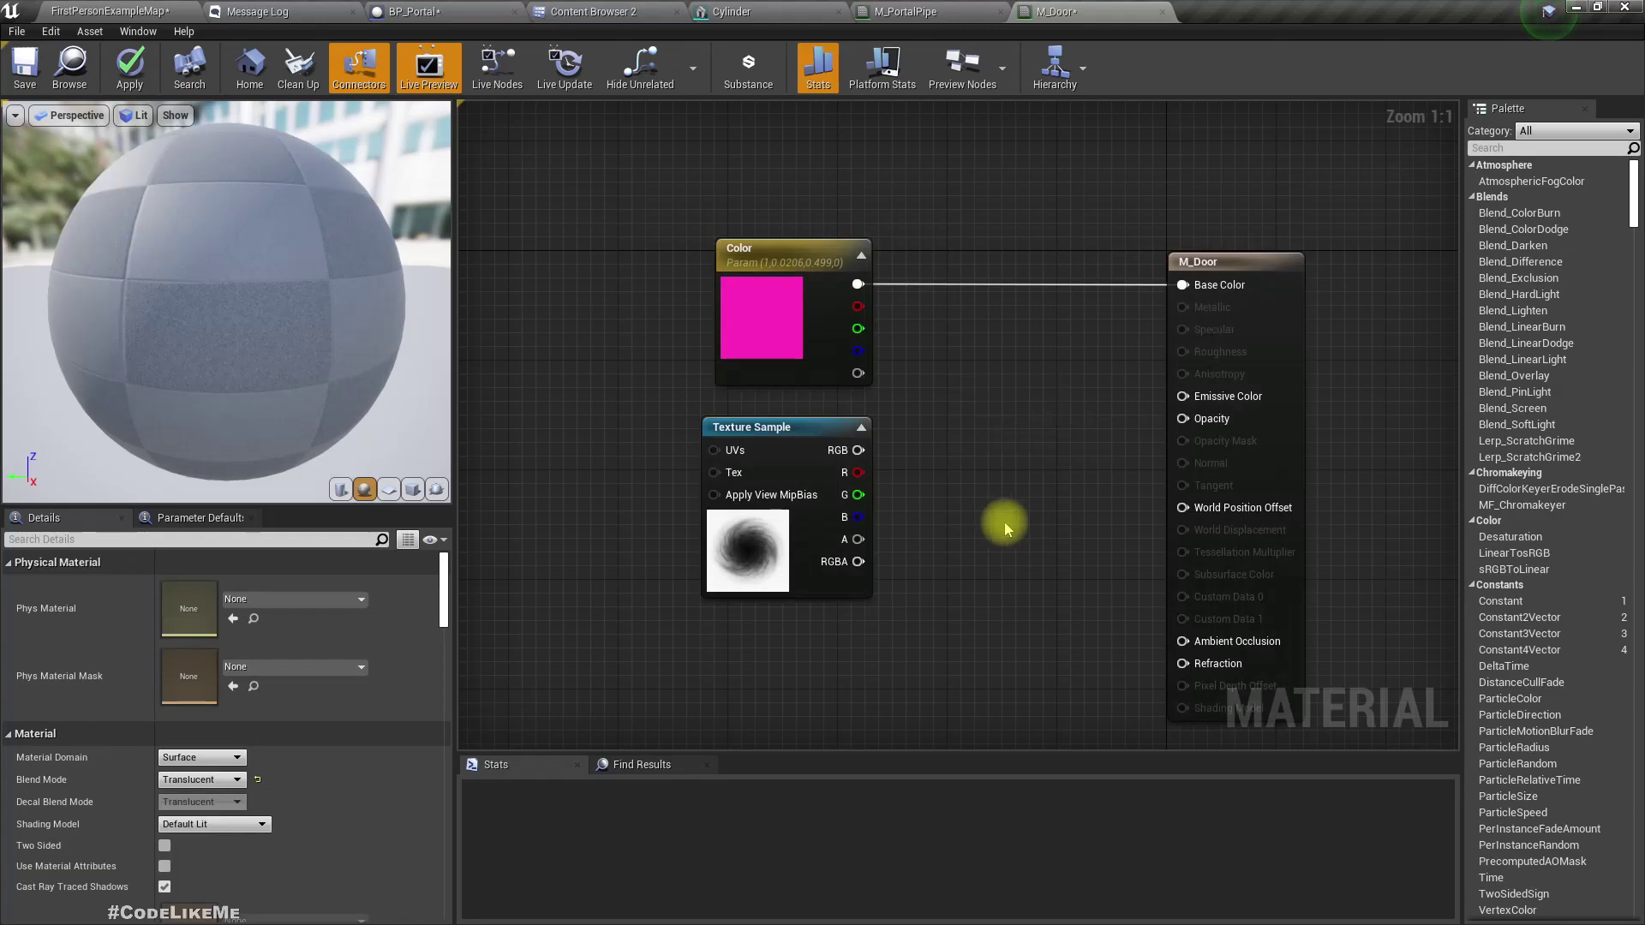
right_drag(930, 491, 893, 477)
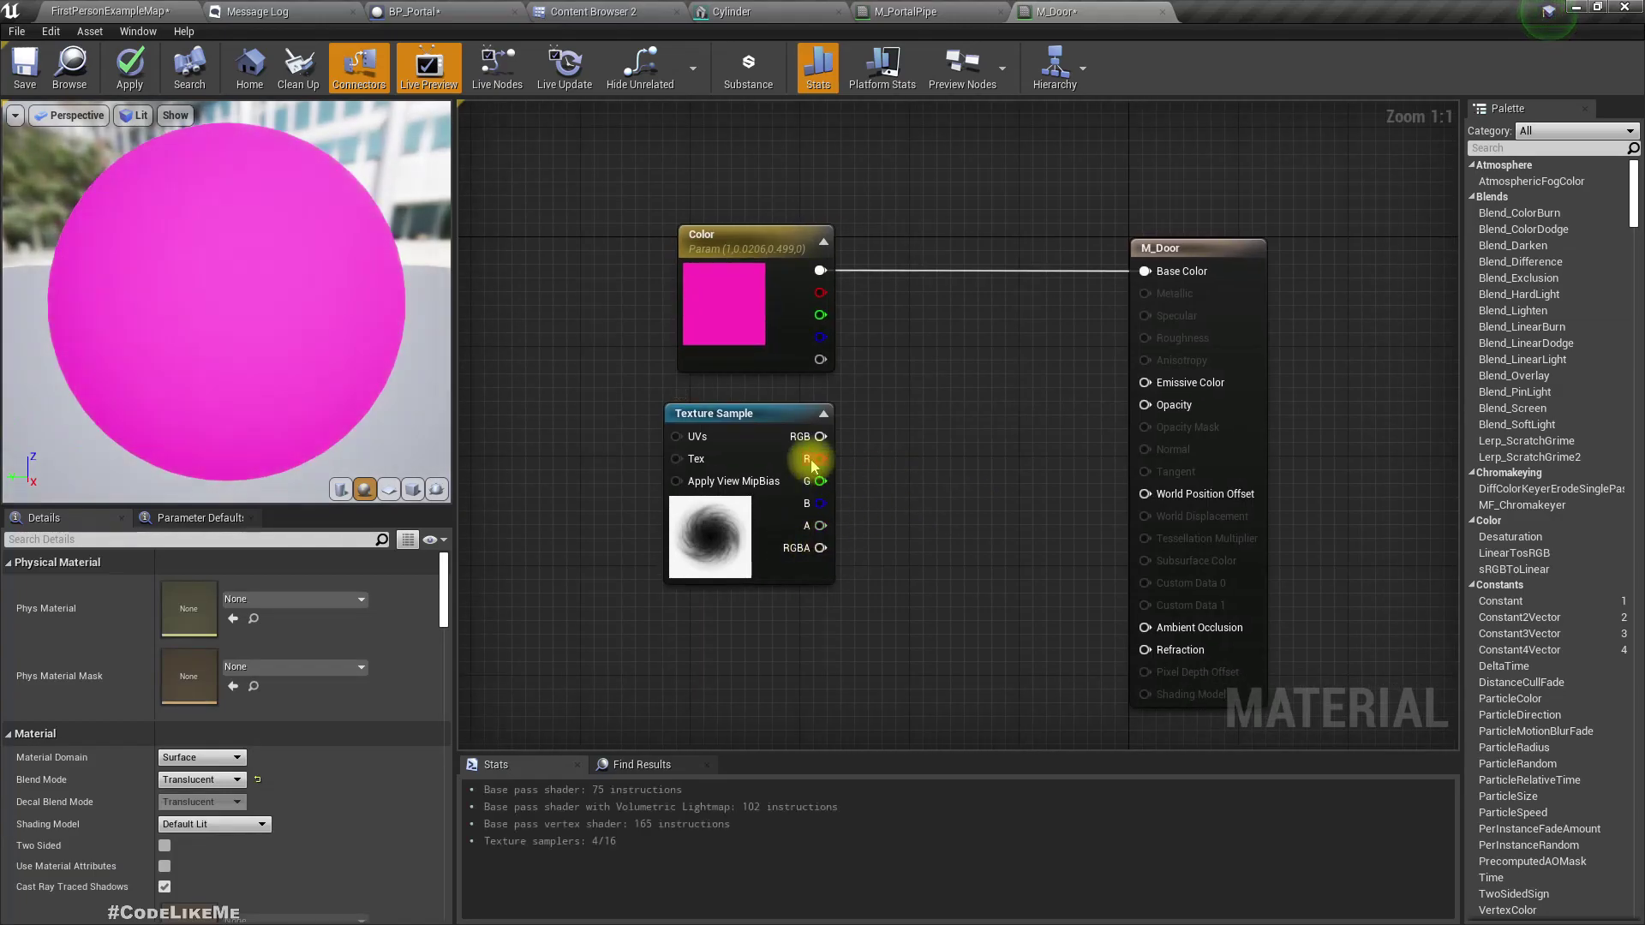
drag(813, 465, 1160, 412)
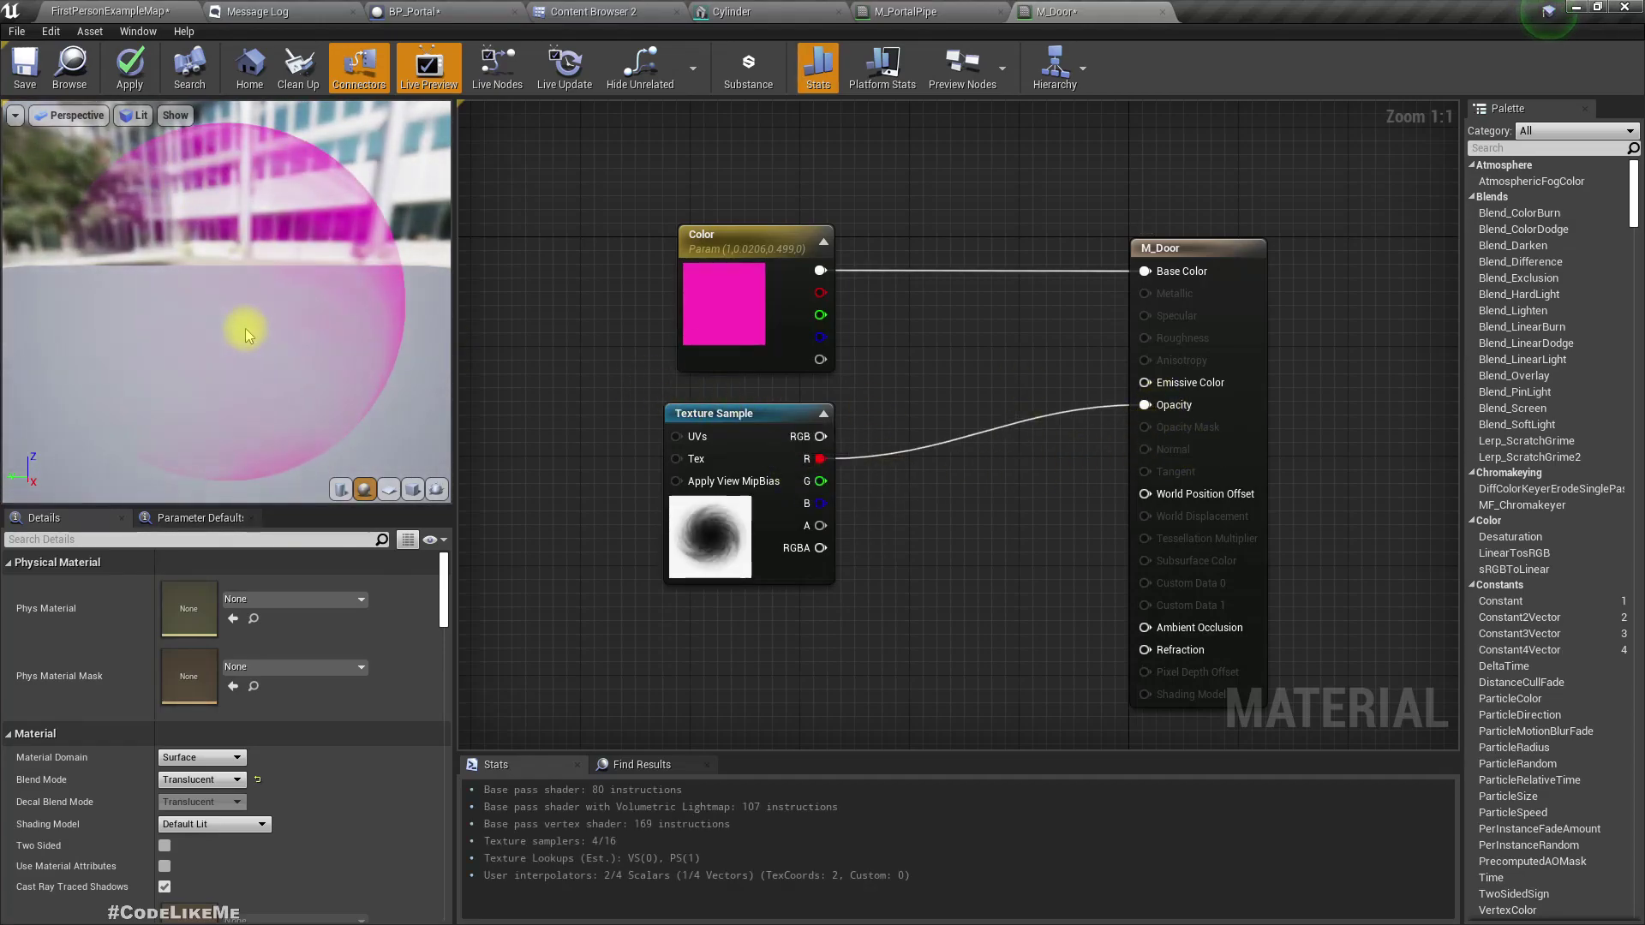
Switch the material preview to the cylinder shape and examine the swirl opacity on its flat circular end
drag(242, 331, 262, 390)
drag(246, 300, 242, 332)
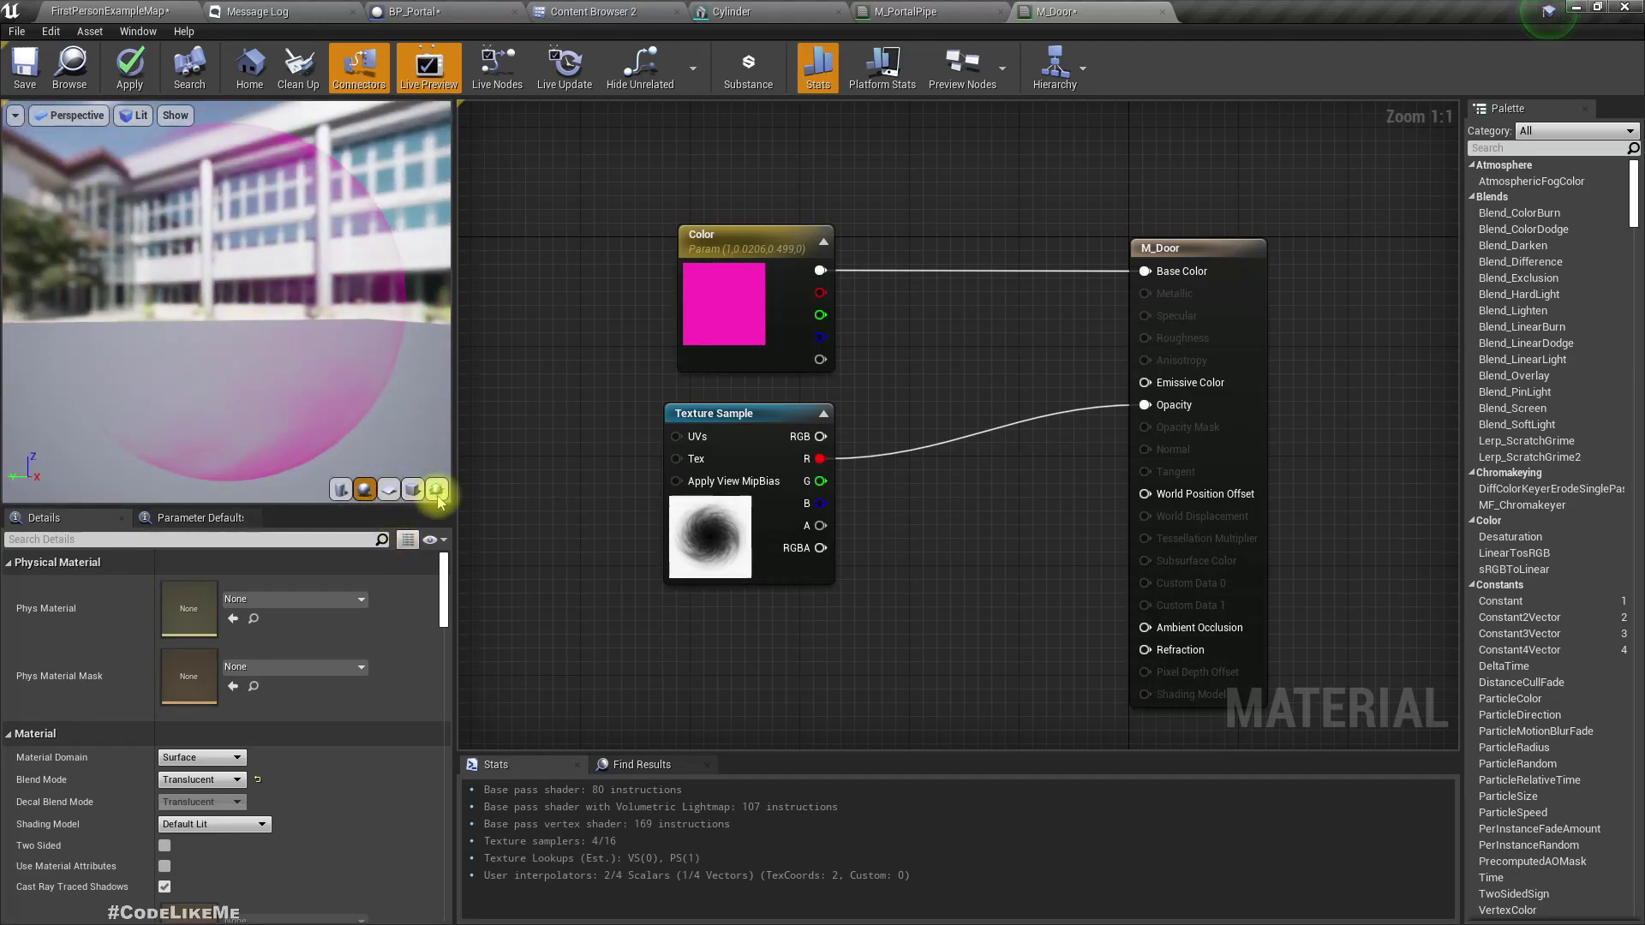
click(340, 489)
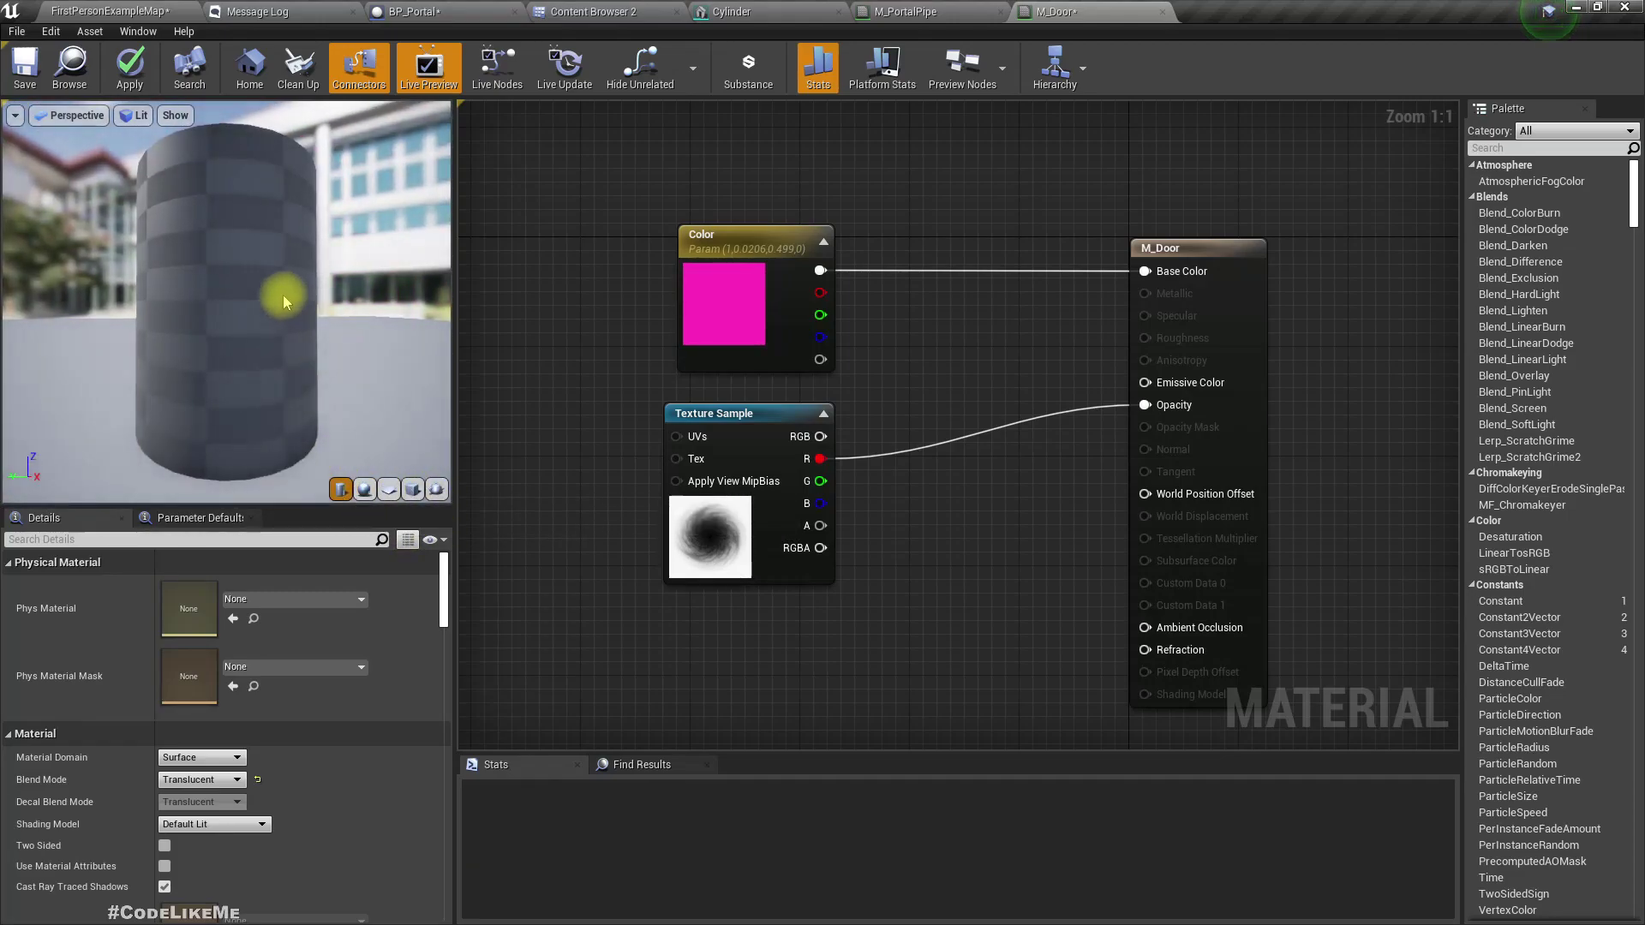
drag(284, 301, 286, 483)
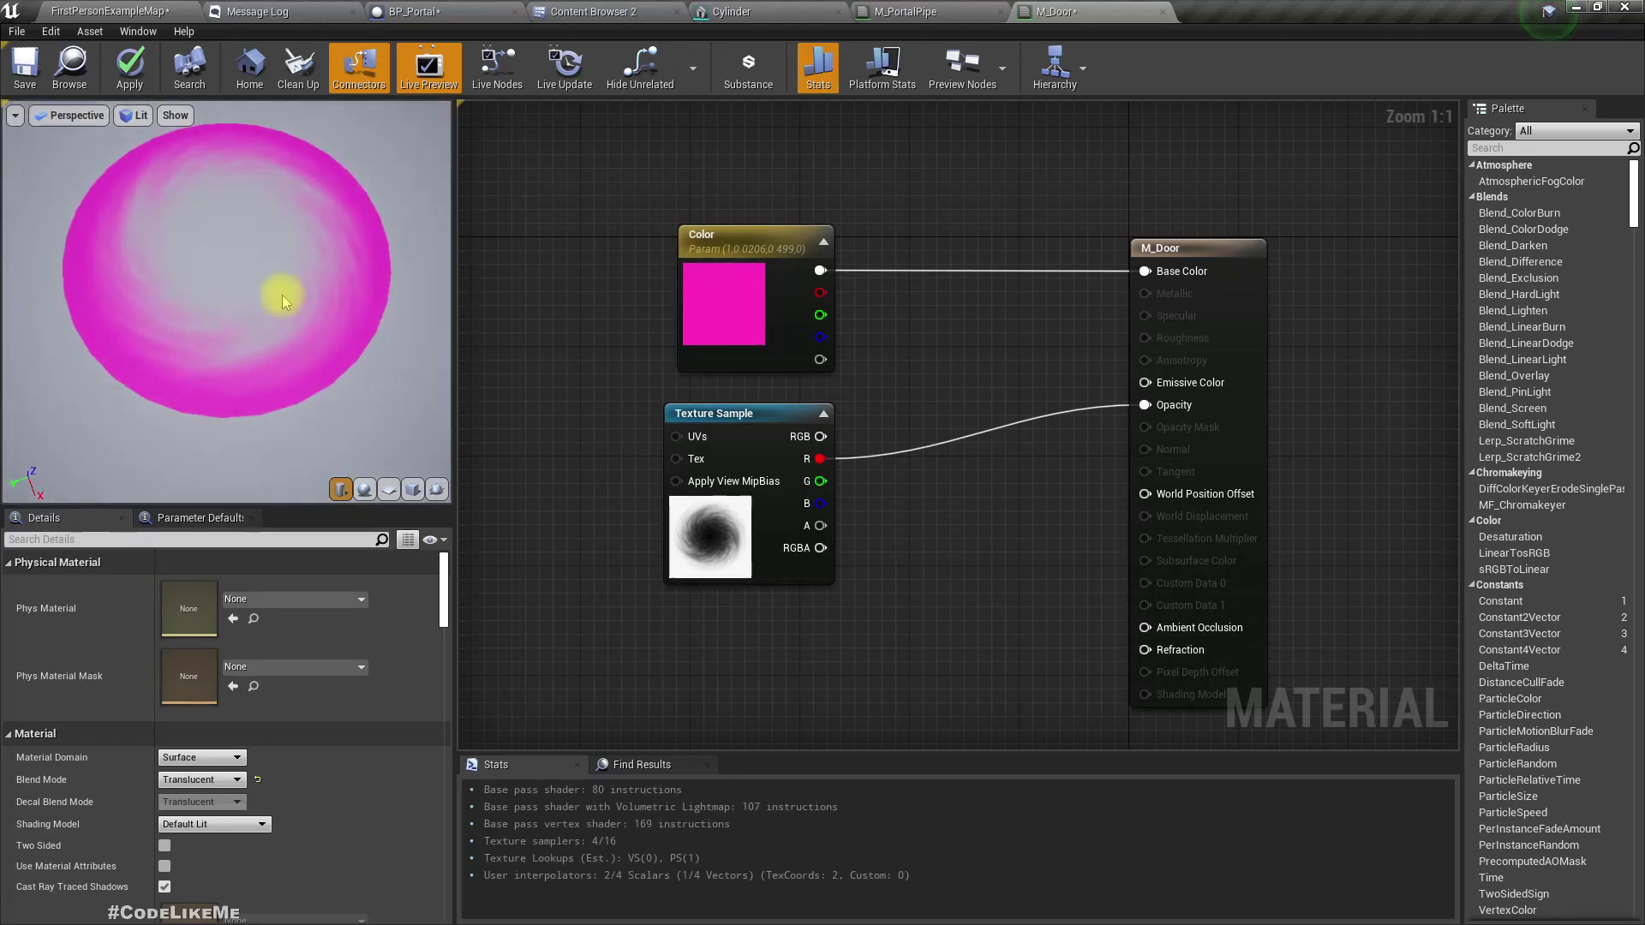
scroll(269, 283, up, 5)
scroll(262, 279, down, 5)
drag(261, 280, 262, 346)
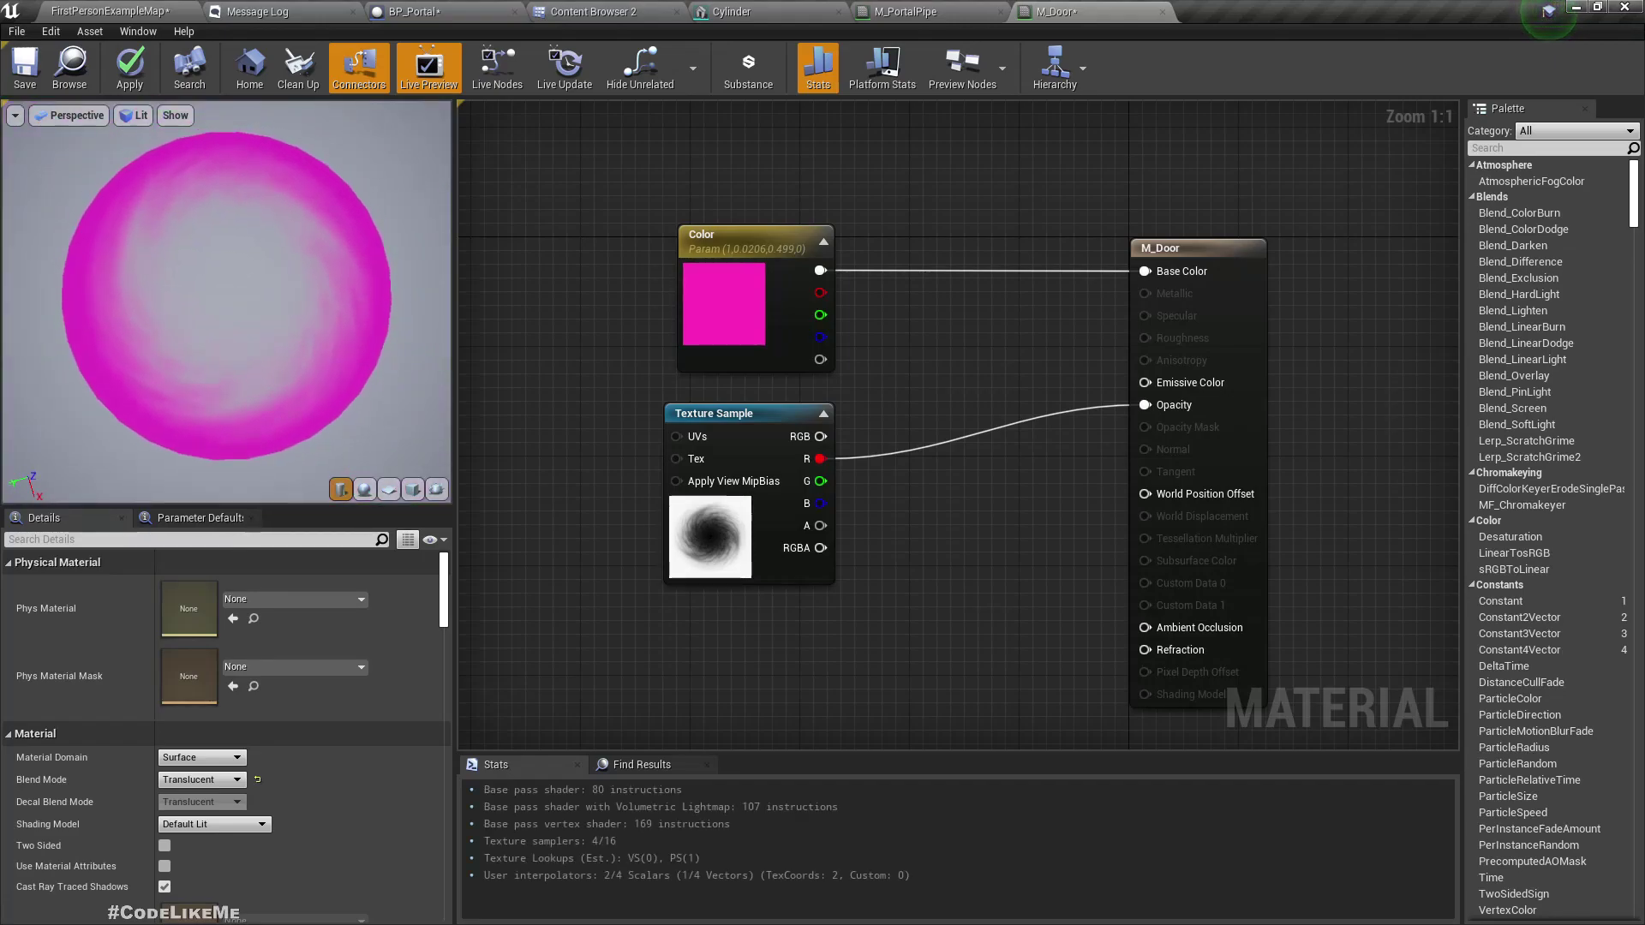
Apply the M_Door material changes and return to the FirstPersonExampleMap level
click(728, 253)
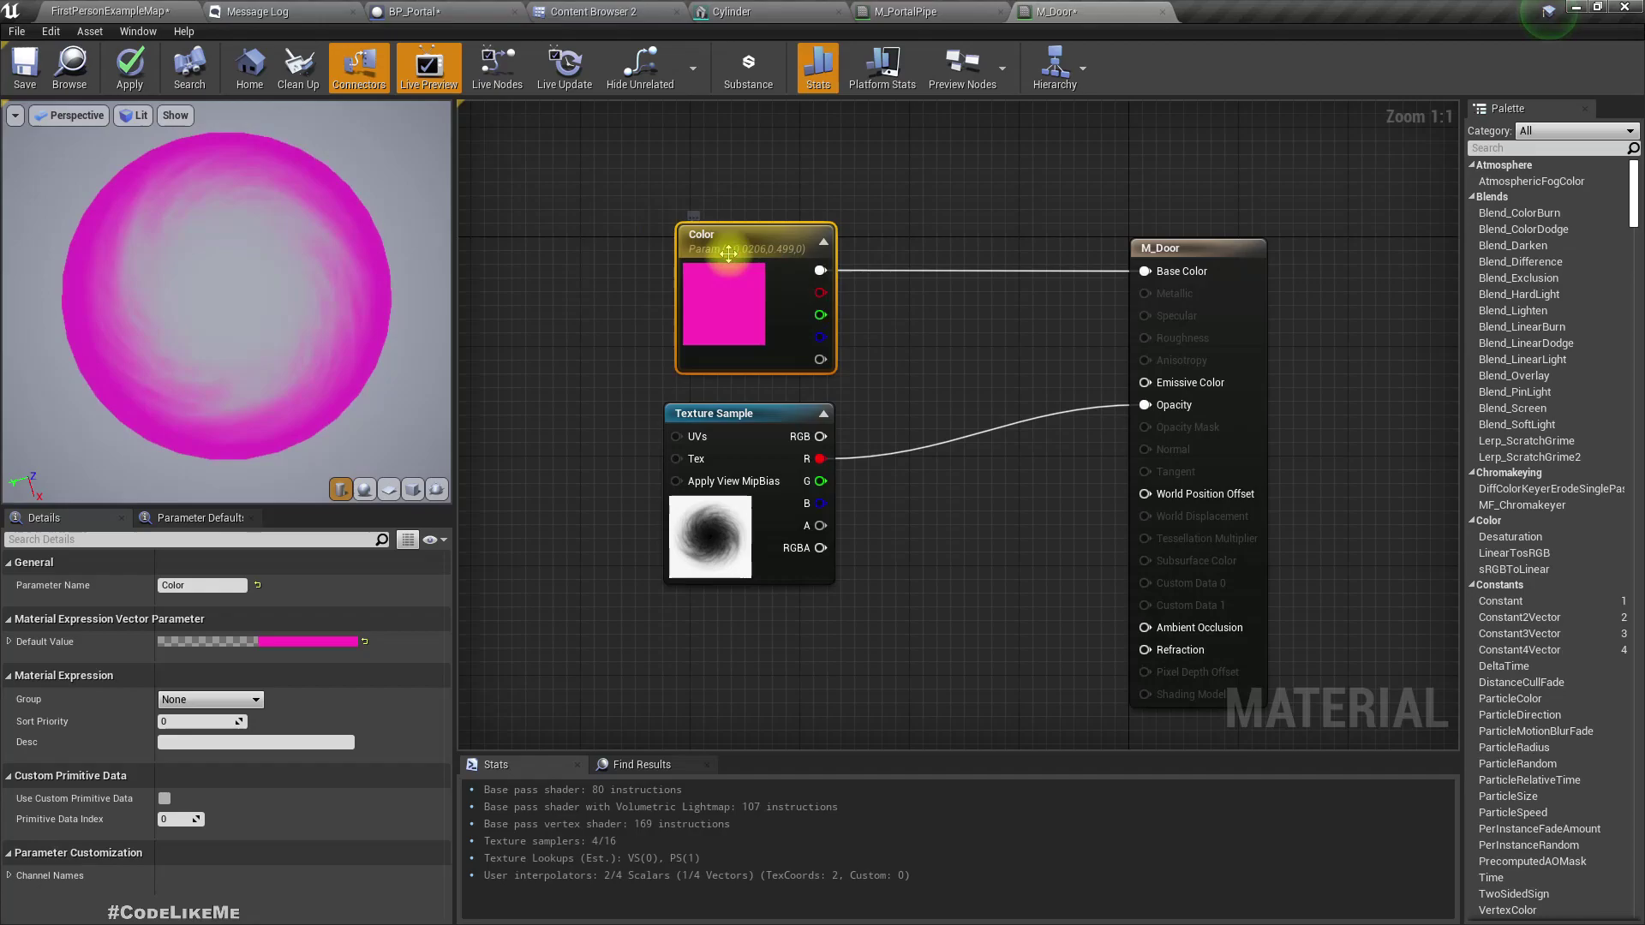
click(765, 566)
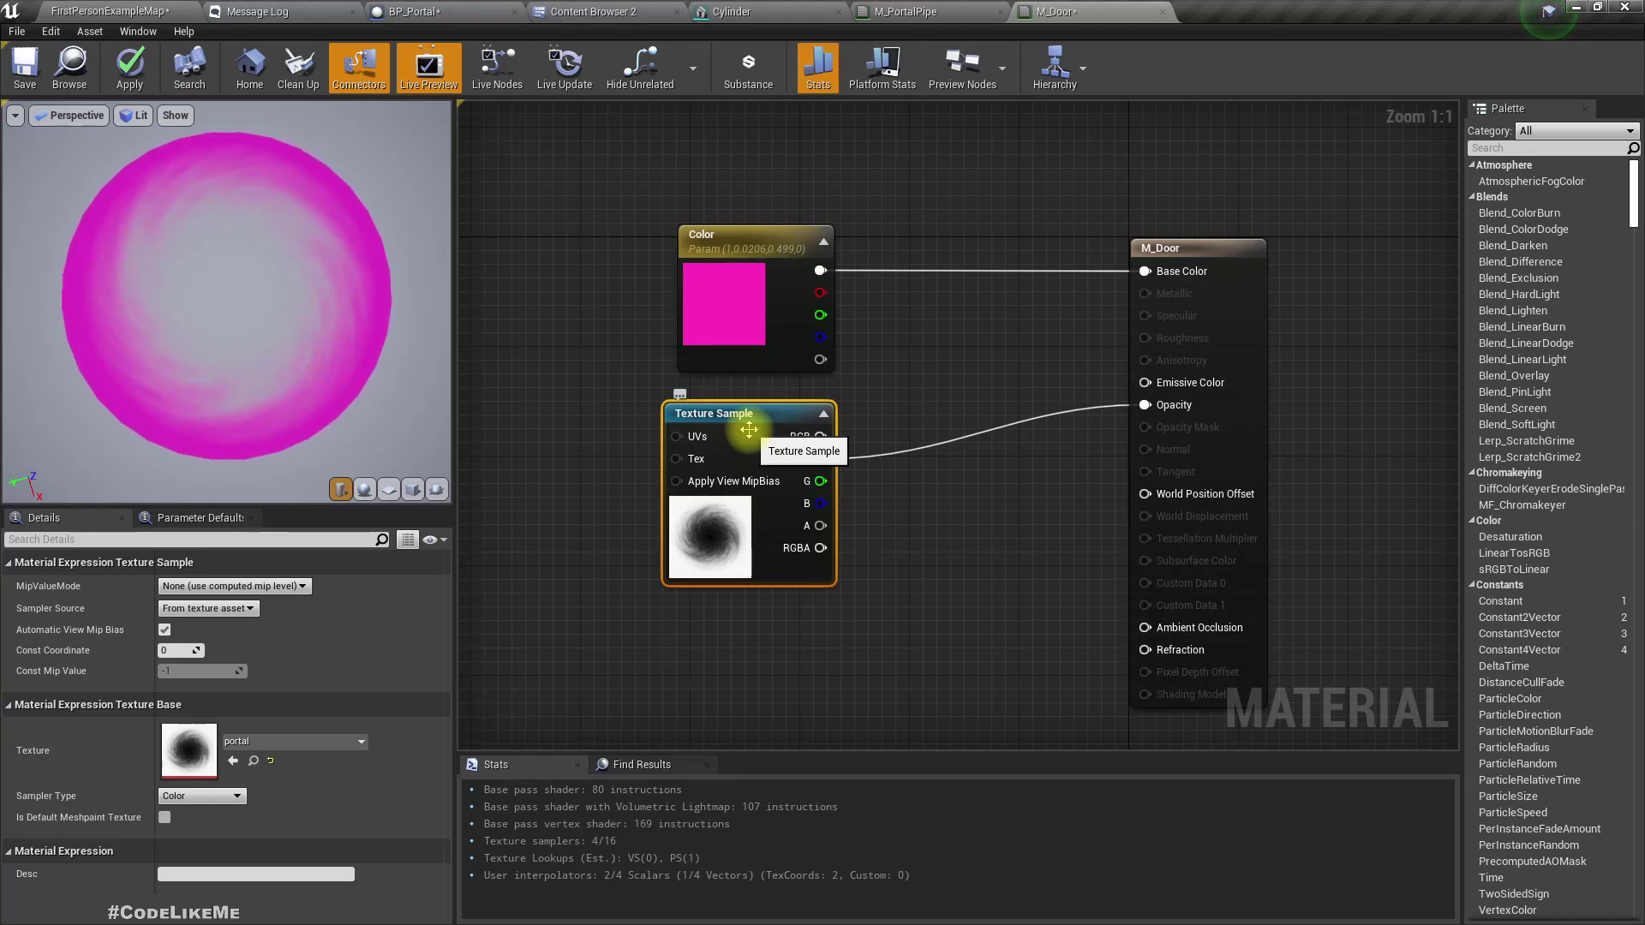
click(129, 67)
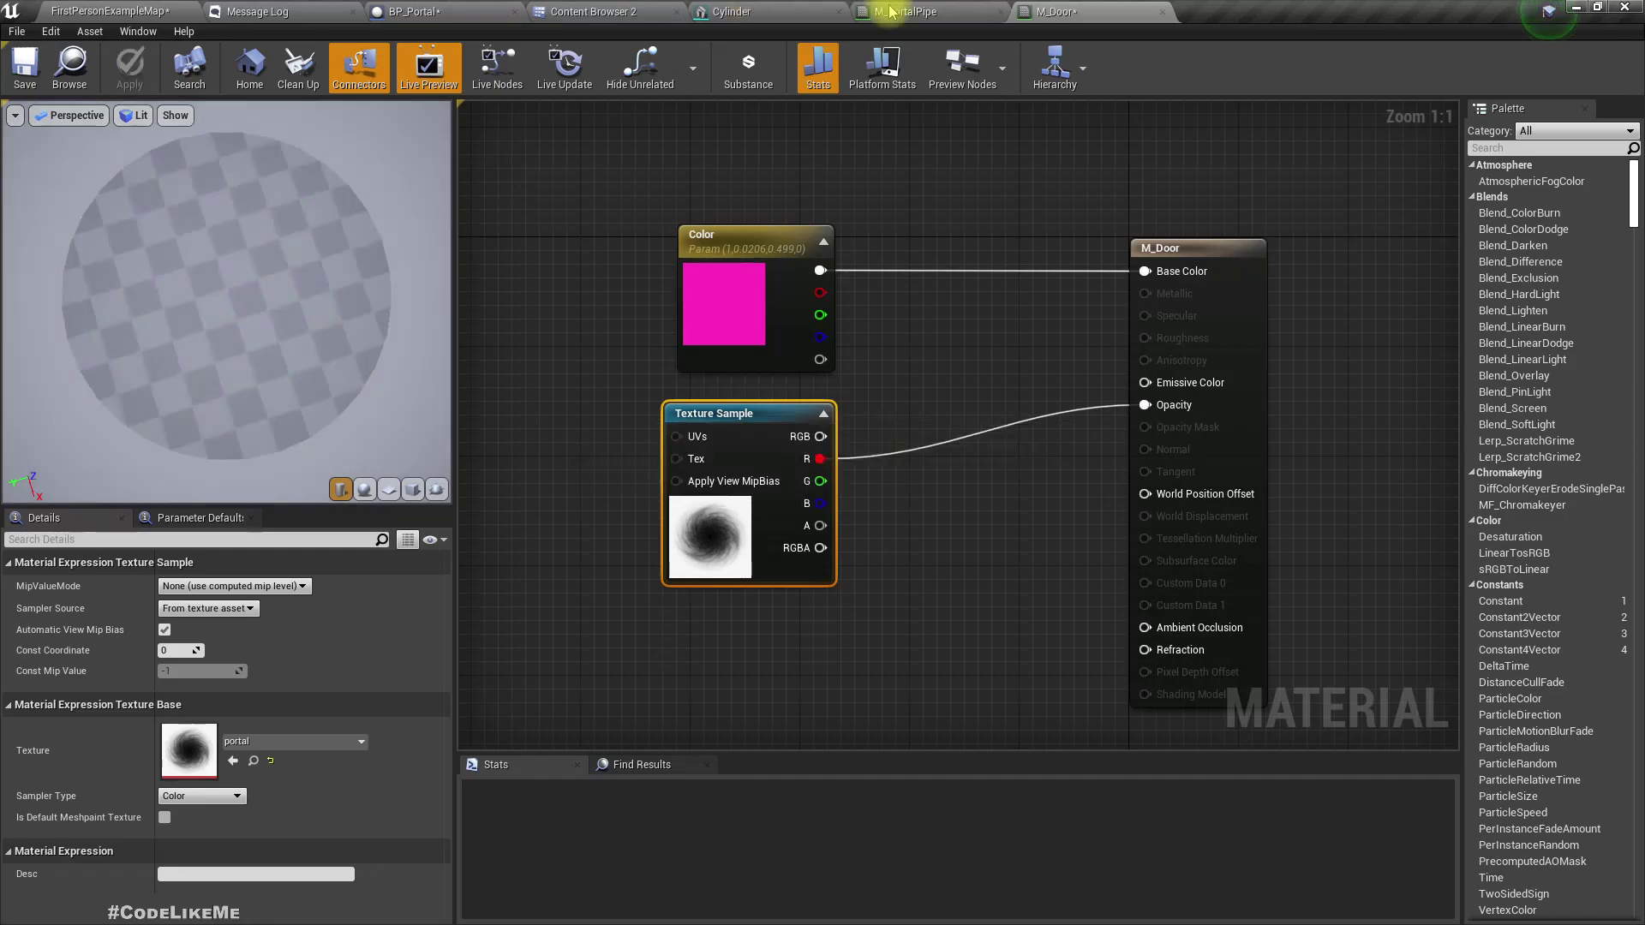
click(197, 8)
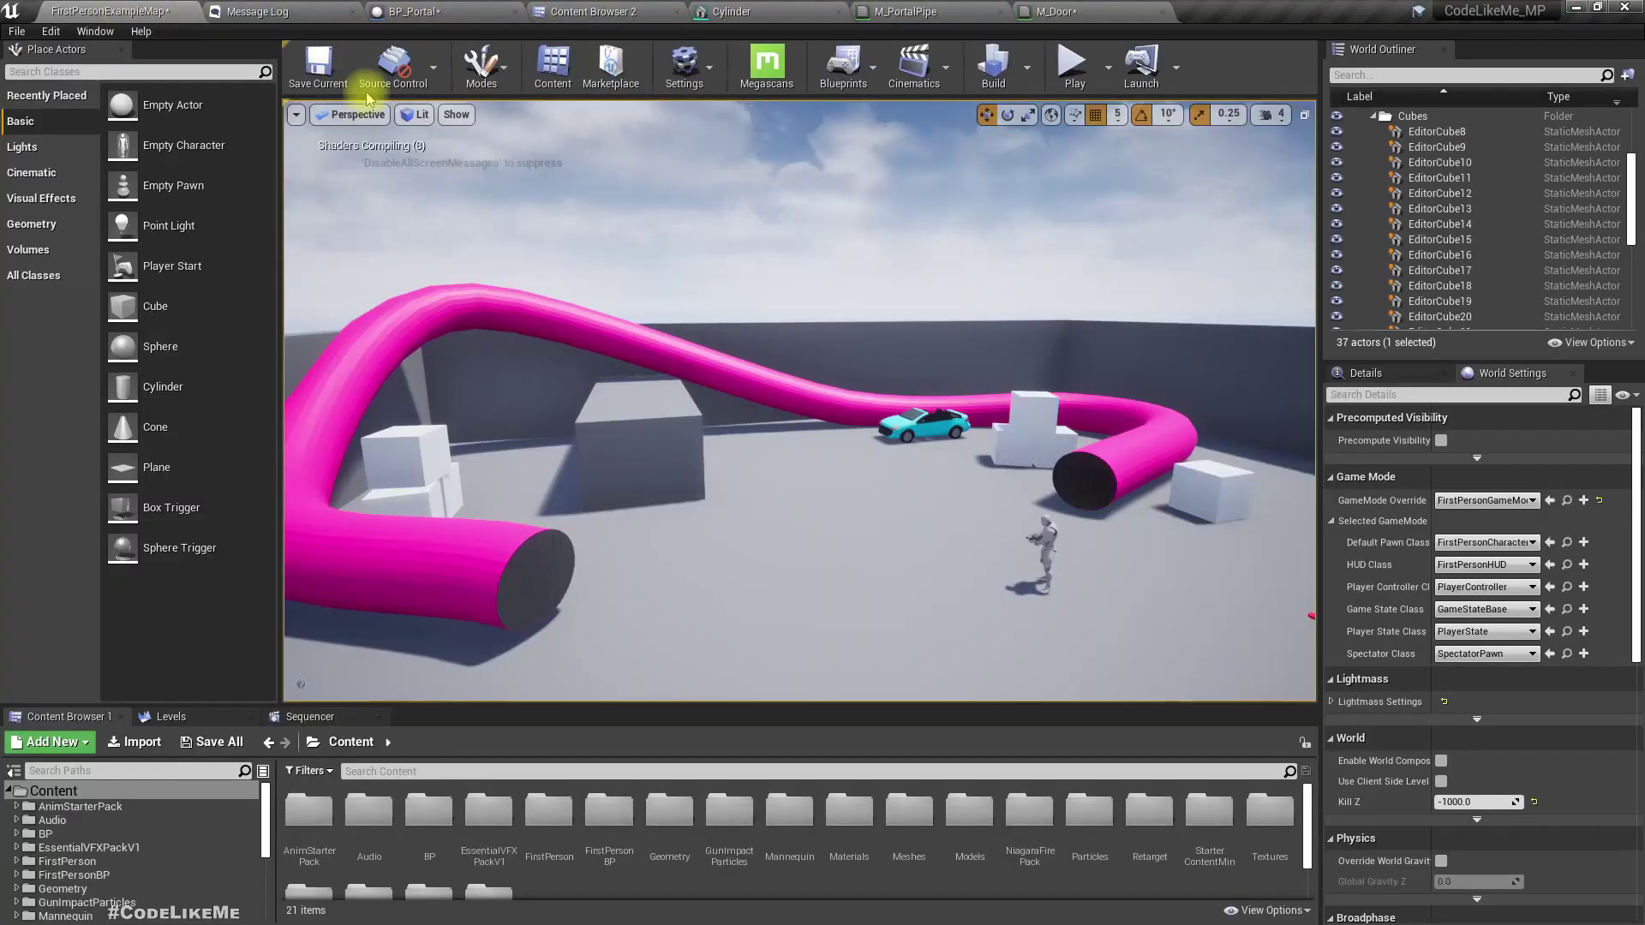
Examine the near open end of the portal pipe up close in the level
key(w)
mouse_move(798, 401)
right_down()
mouse_move(745, 386)
mouse_move(788, 389)
right_up()
mouse_move(828, 327)
right_down()
mouse_move(810, 327)
mouse_move(827, 327)
right_up()
right_drag(780, 223, 779, 283)
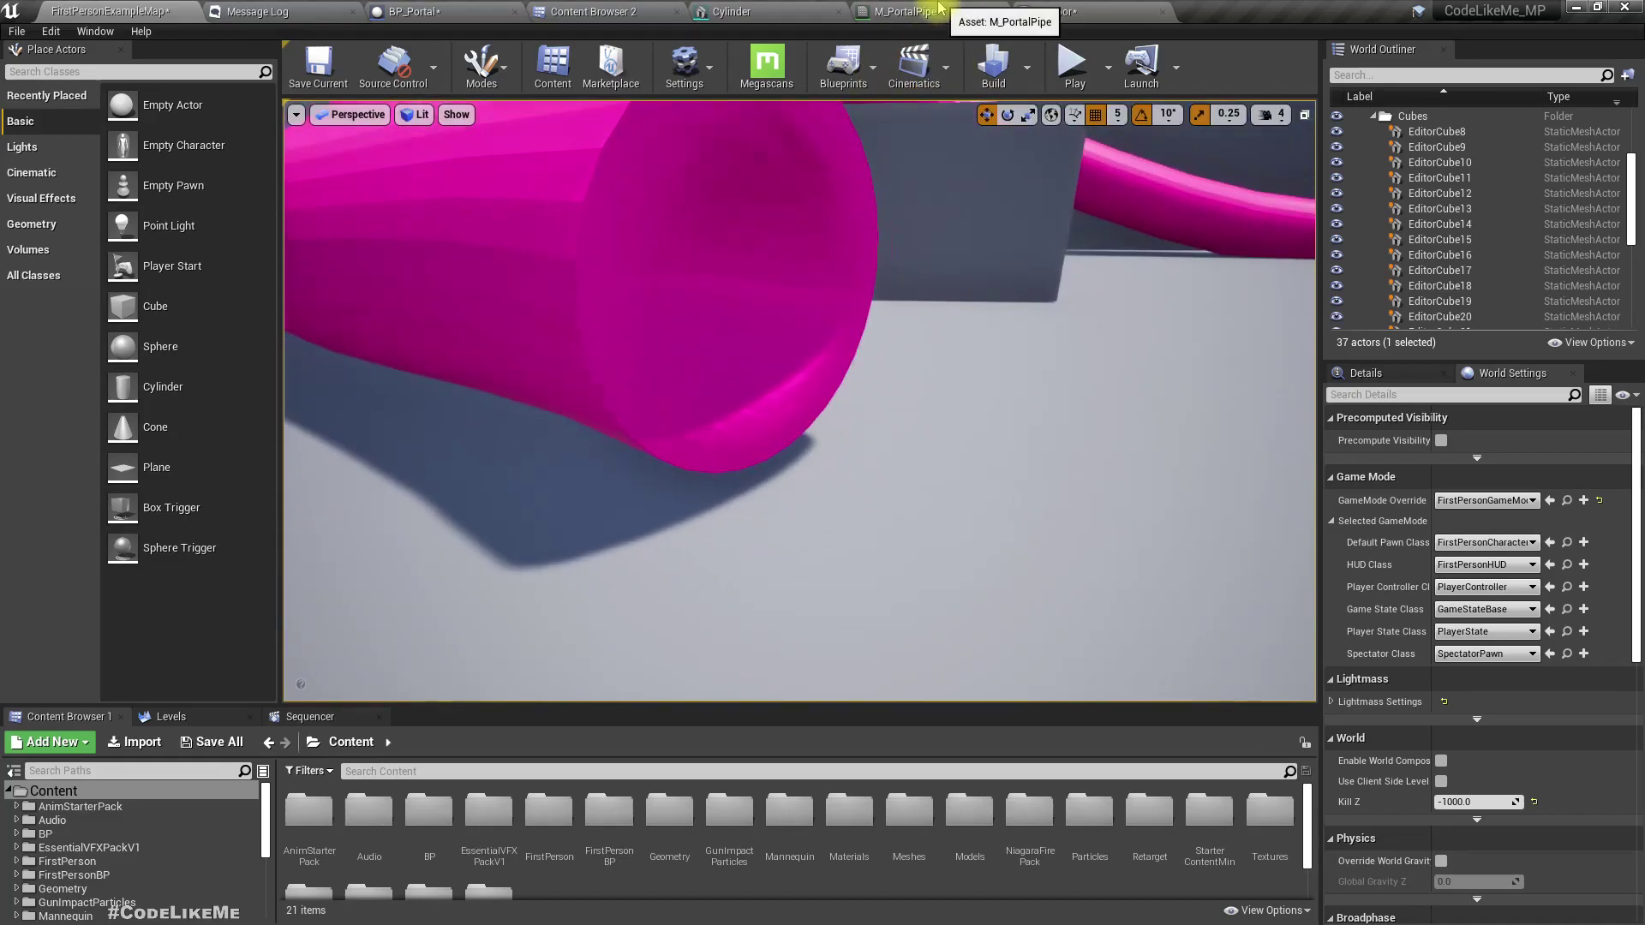
click(908, 12)
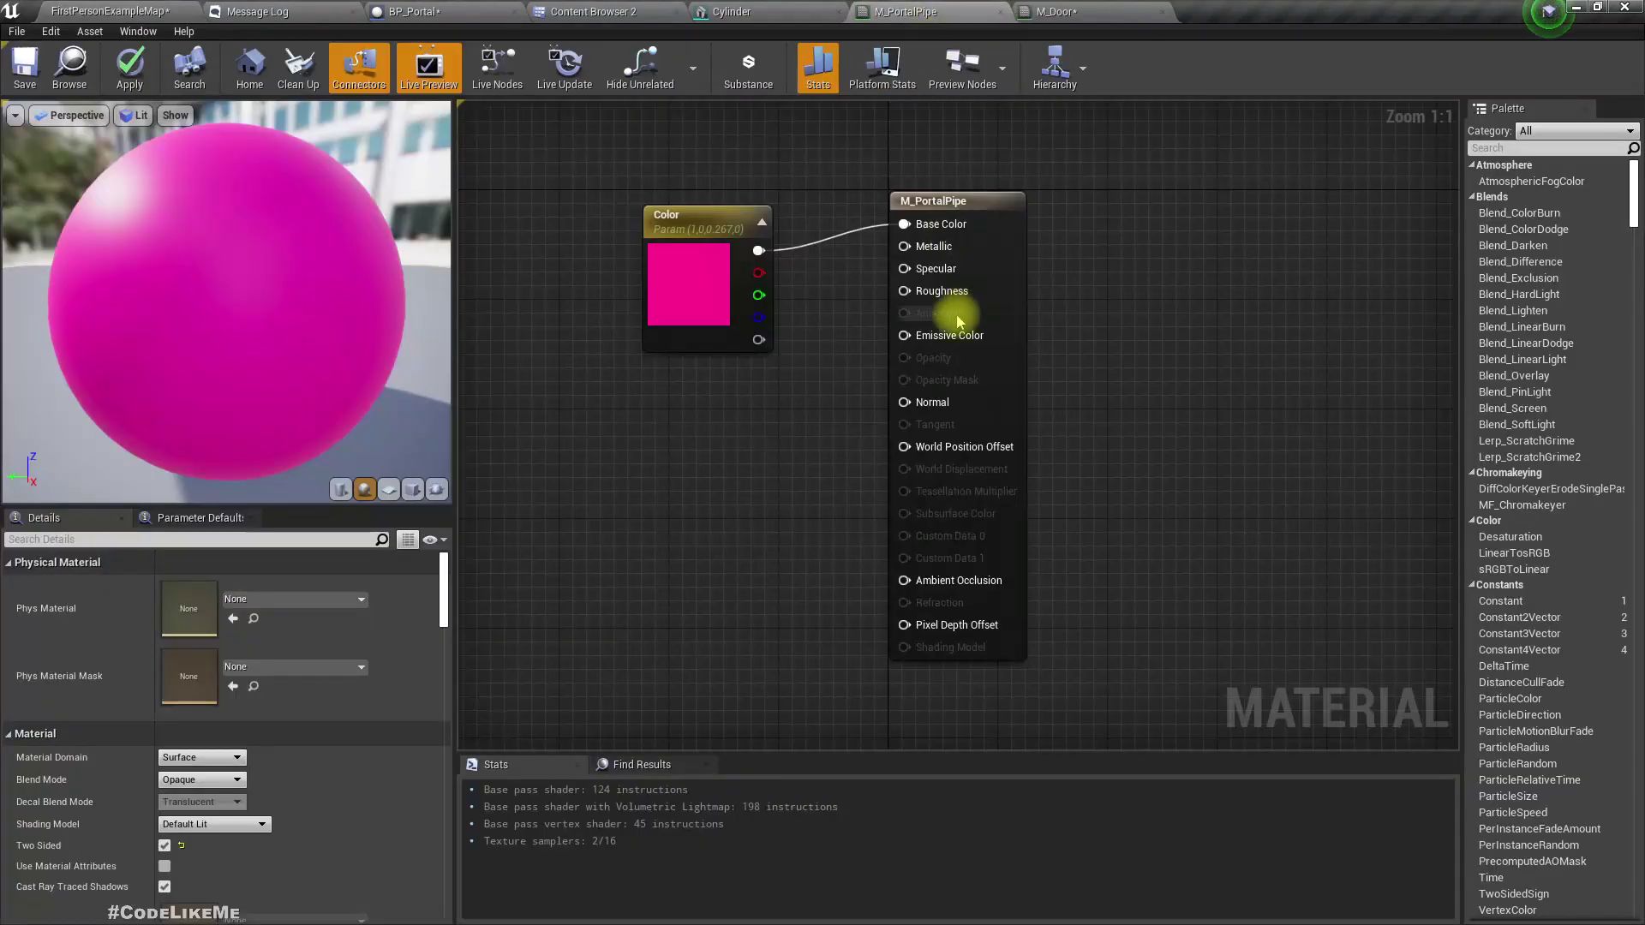
Inspect BP_Portal's Construction Script and its Portal Pipe collapsed graph, and open the M_PortalPipe material
click(463, 11)
key(a)
right_drag(705, 274, 759, 281)
click(734, 268)
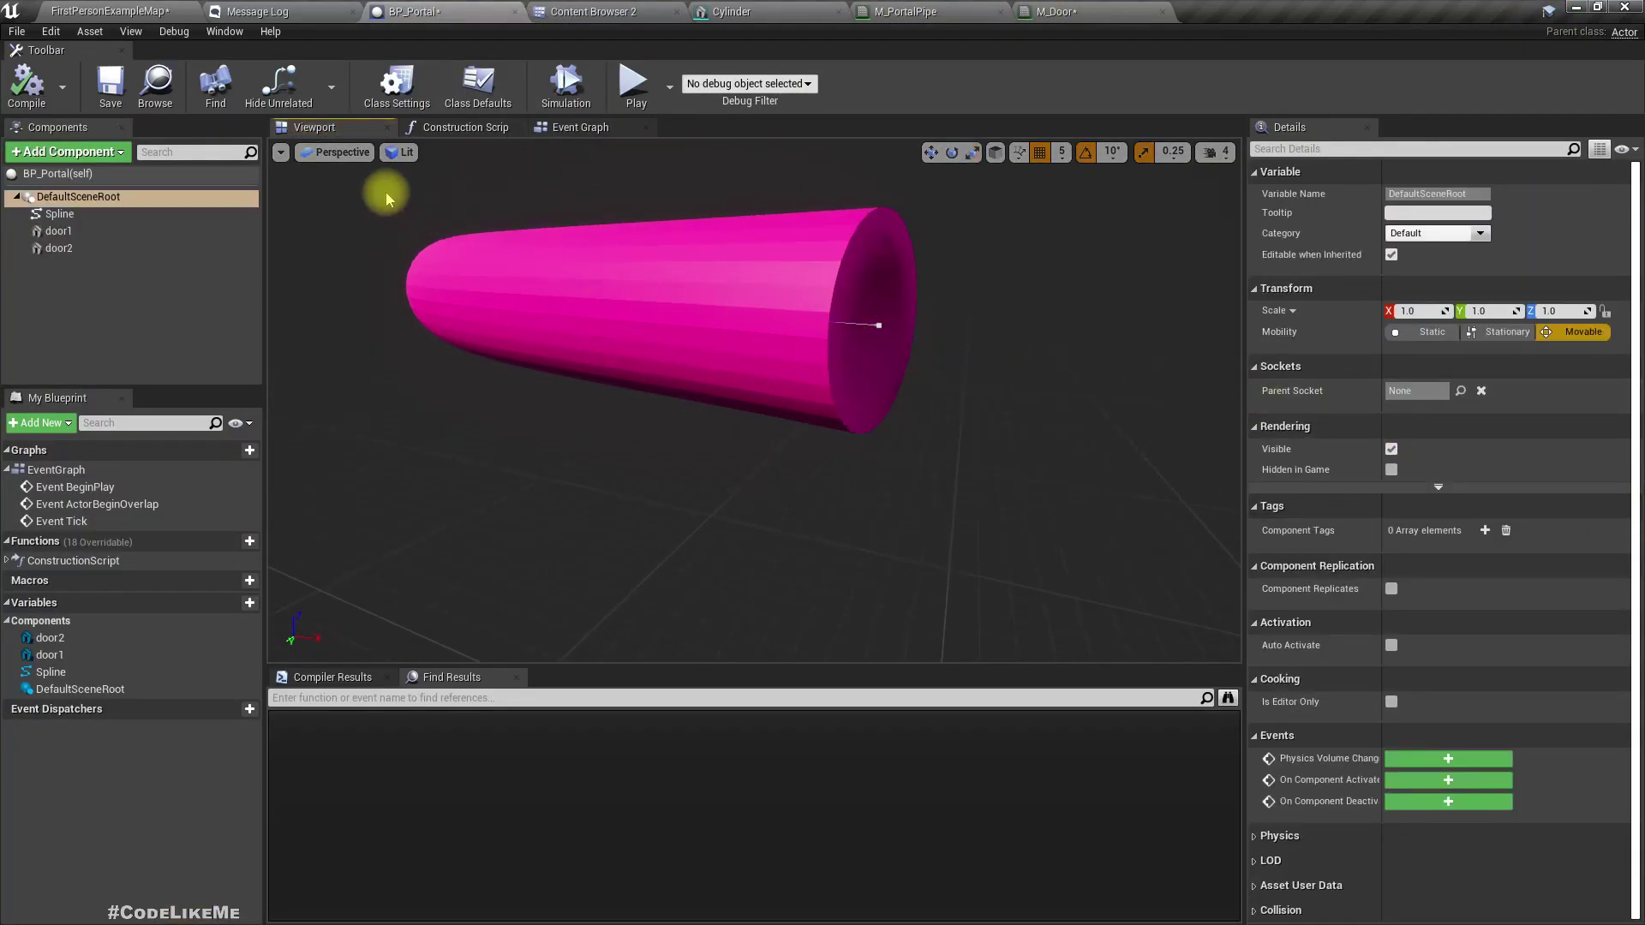
click(458, 127)
click(576, 203)
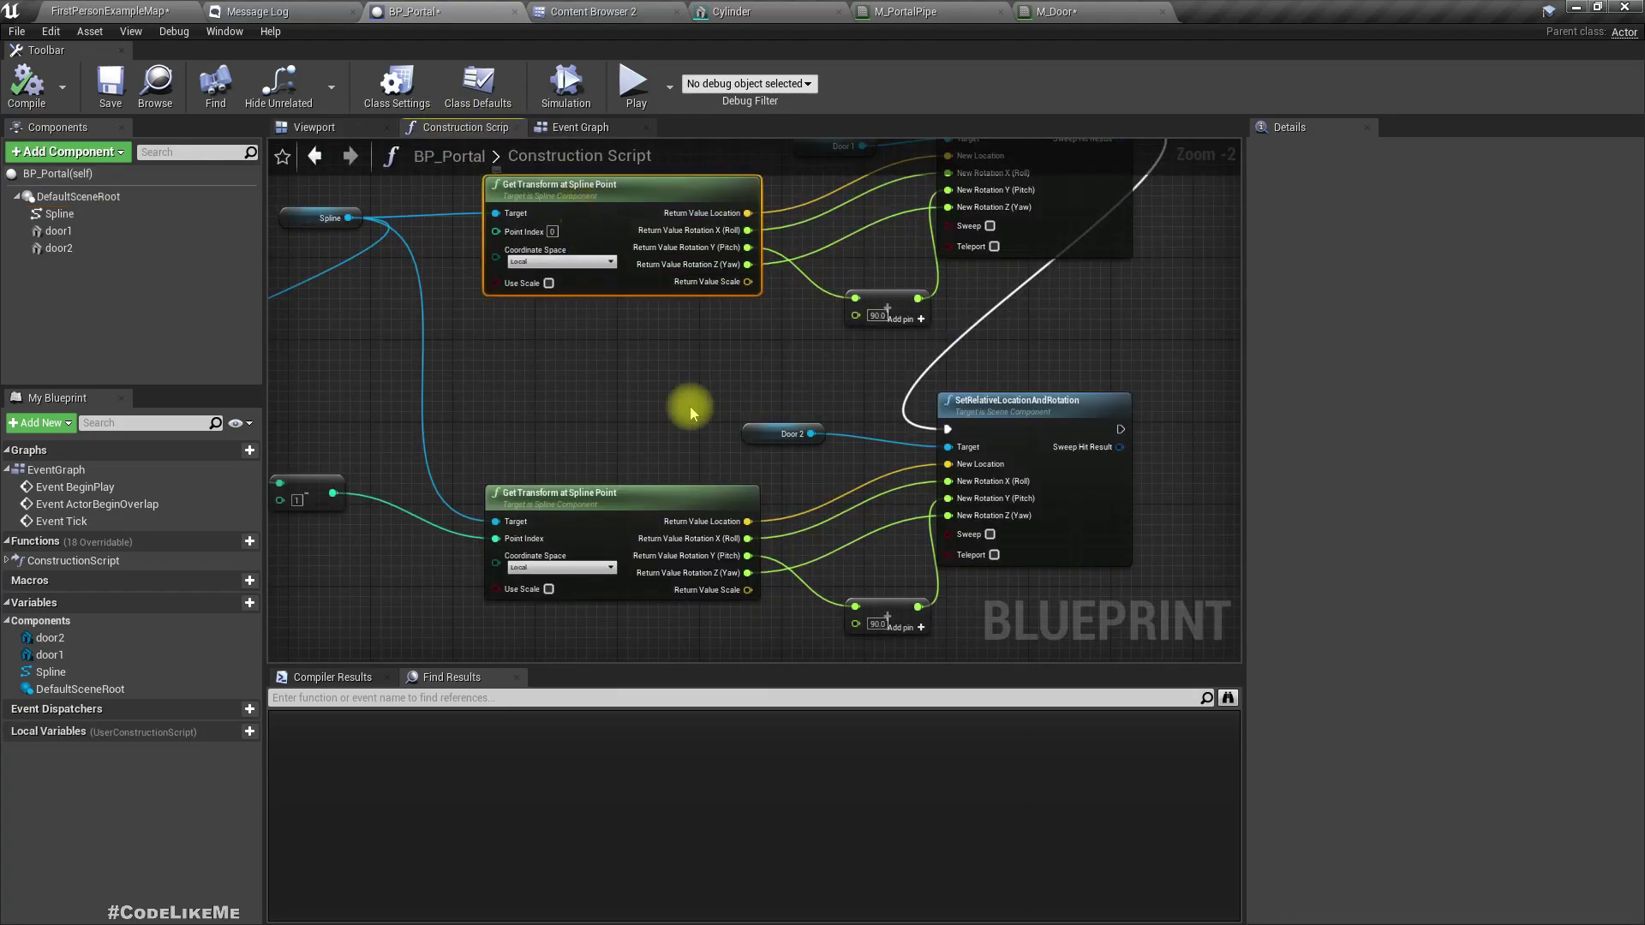
right_drag(691, 414, 784, 565)
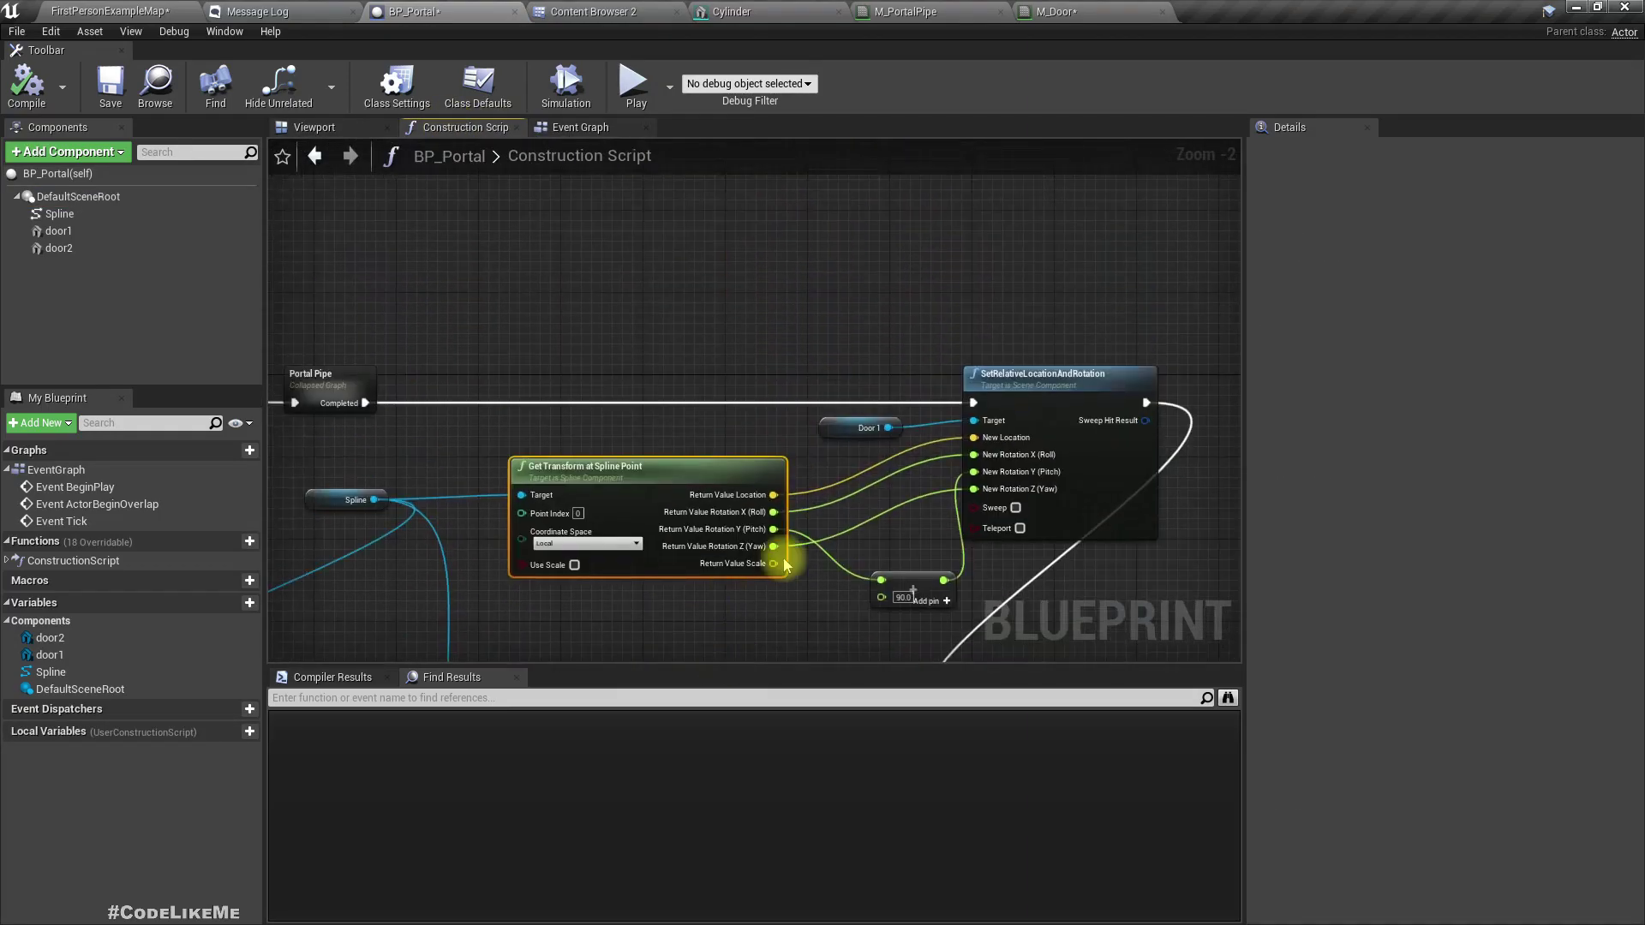
double_click(333, 388)
click(899, 268)
double_click(1410, 435)
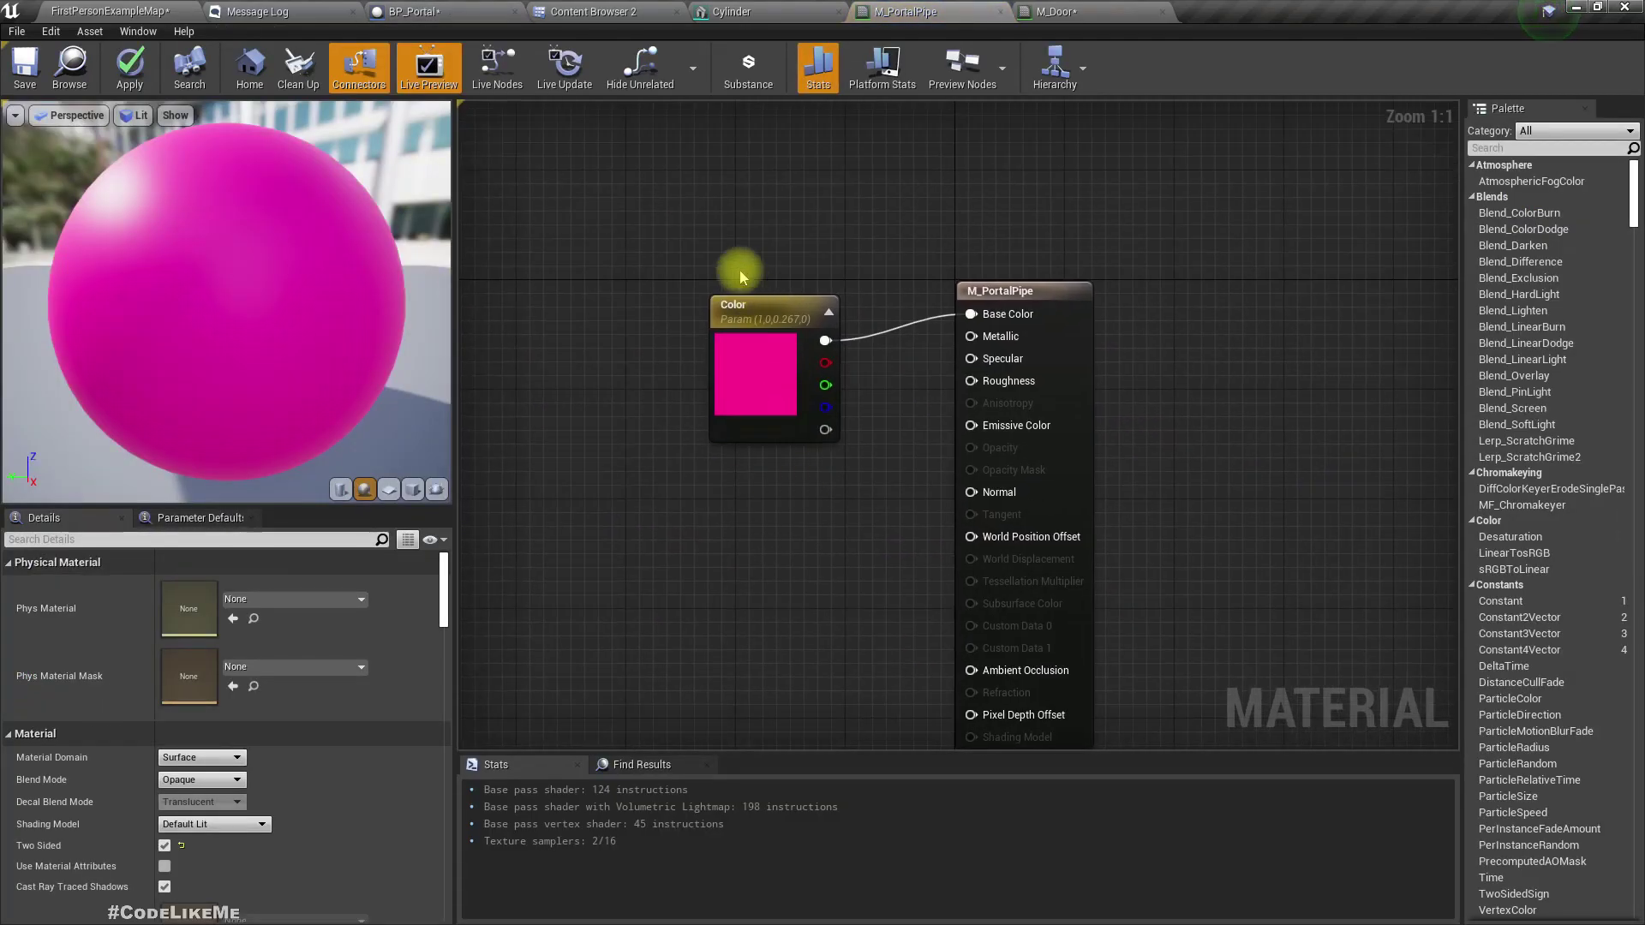
Move the Color node further from the M_PortalPipe result node and set the material's Blend Mode to Translucent
click(735, 302)
drag(734, 302, 691, 288)
right_drag(936, 597, 885, 533)
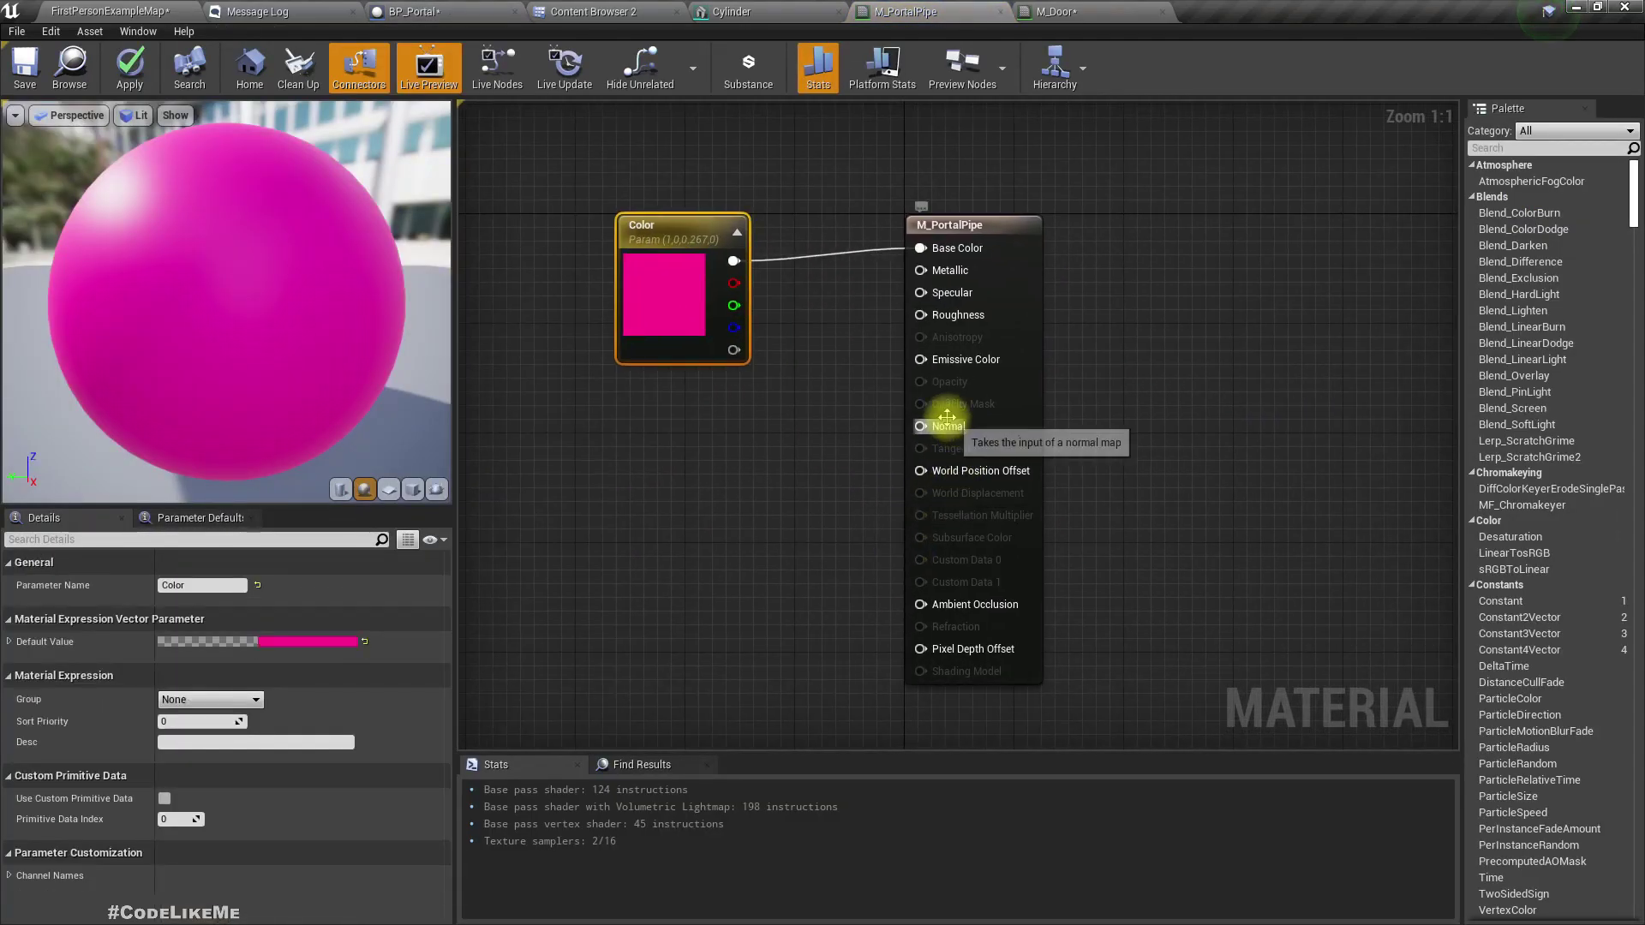
click(1014, 224)
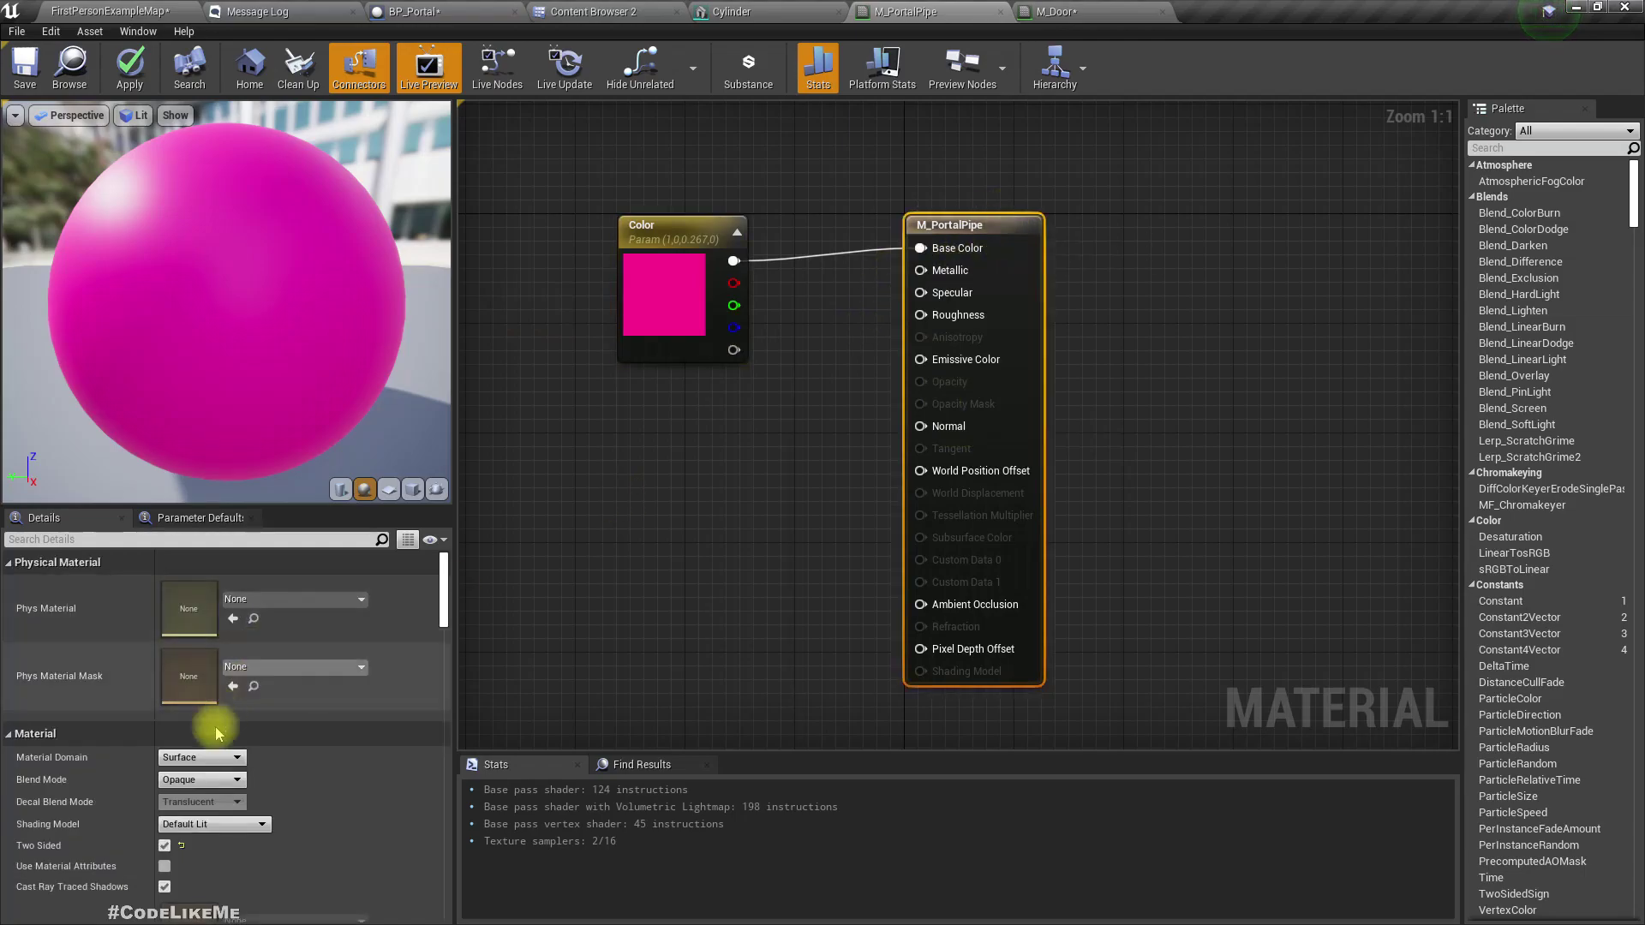
click(196, 780)
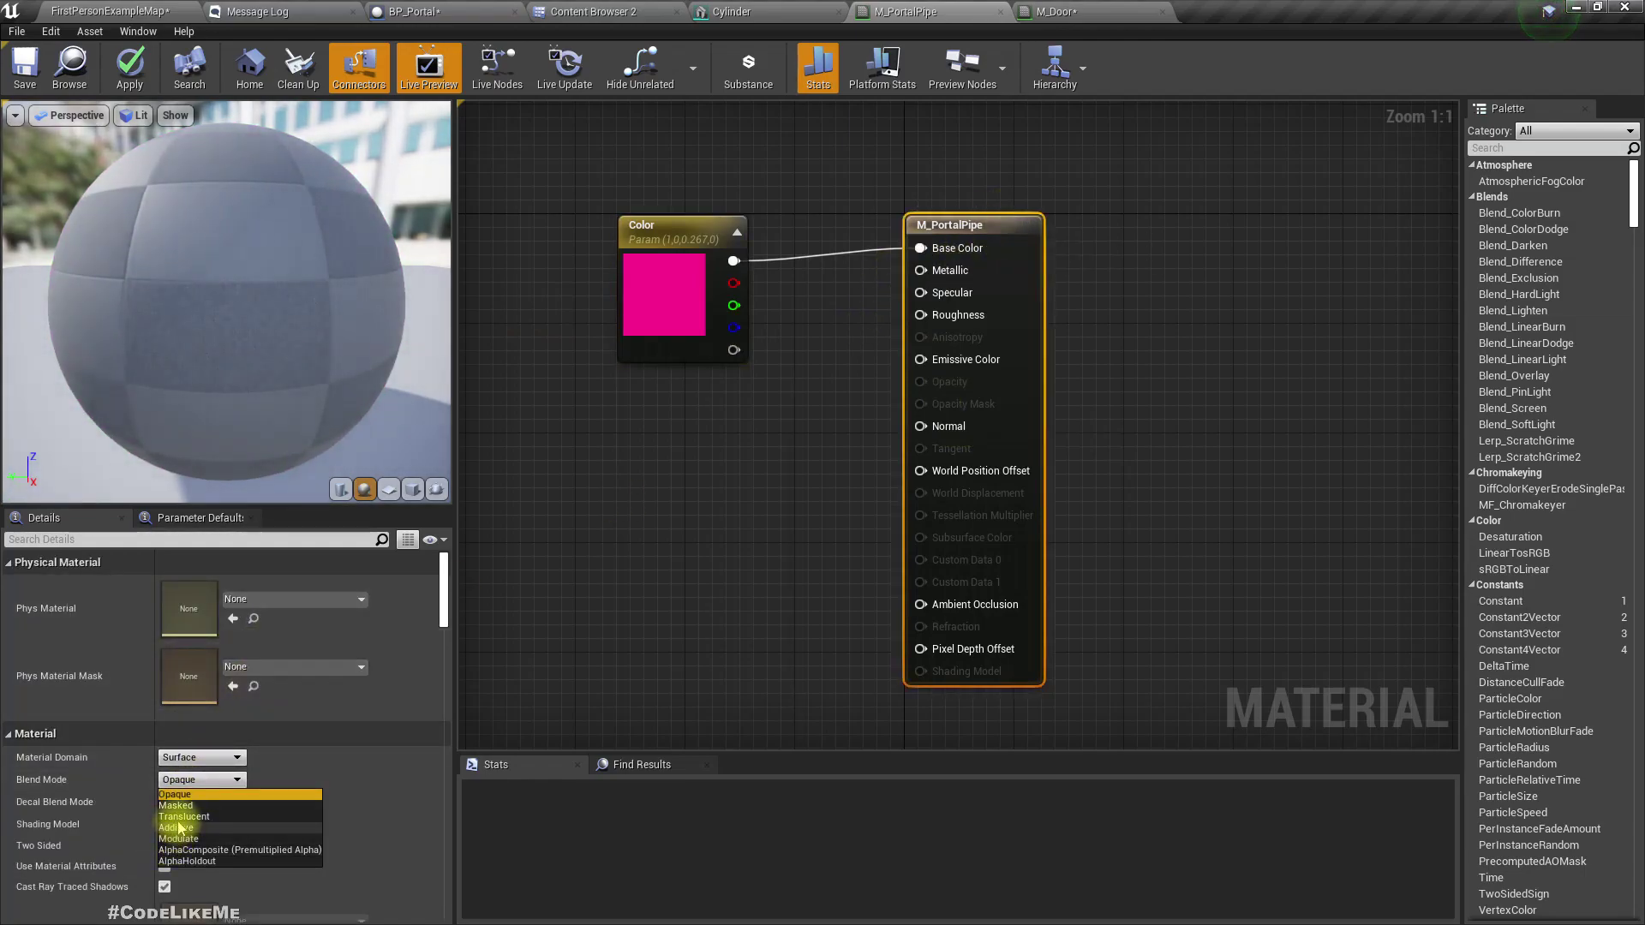
click(184, 817)
Promote M_PortalPipe's Opacity input to a parameter with a default value of 0.5
right_click(958, 383)
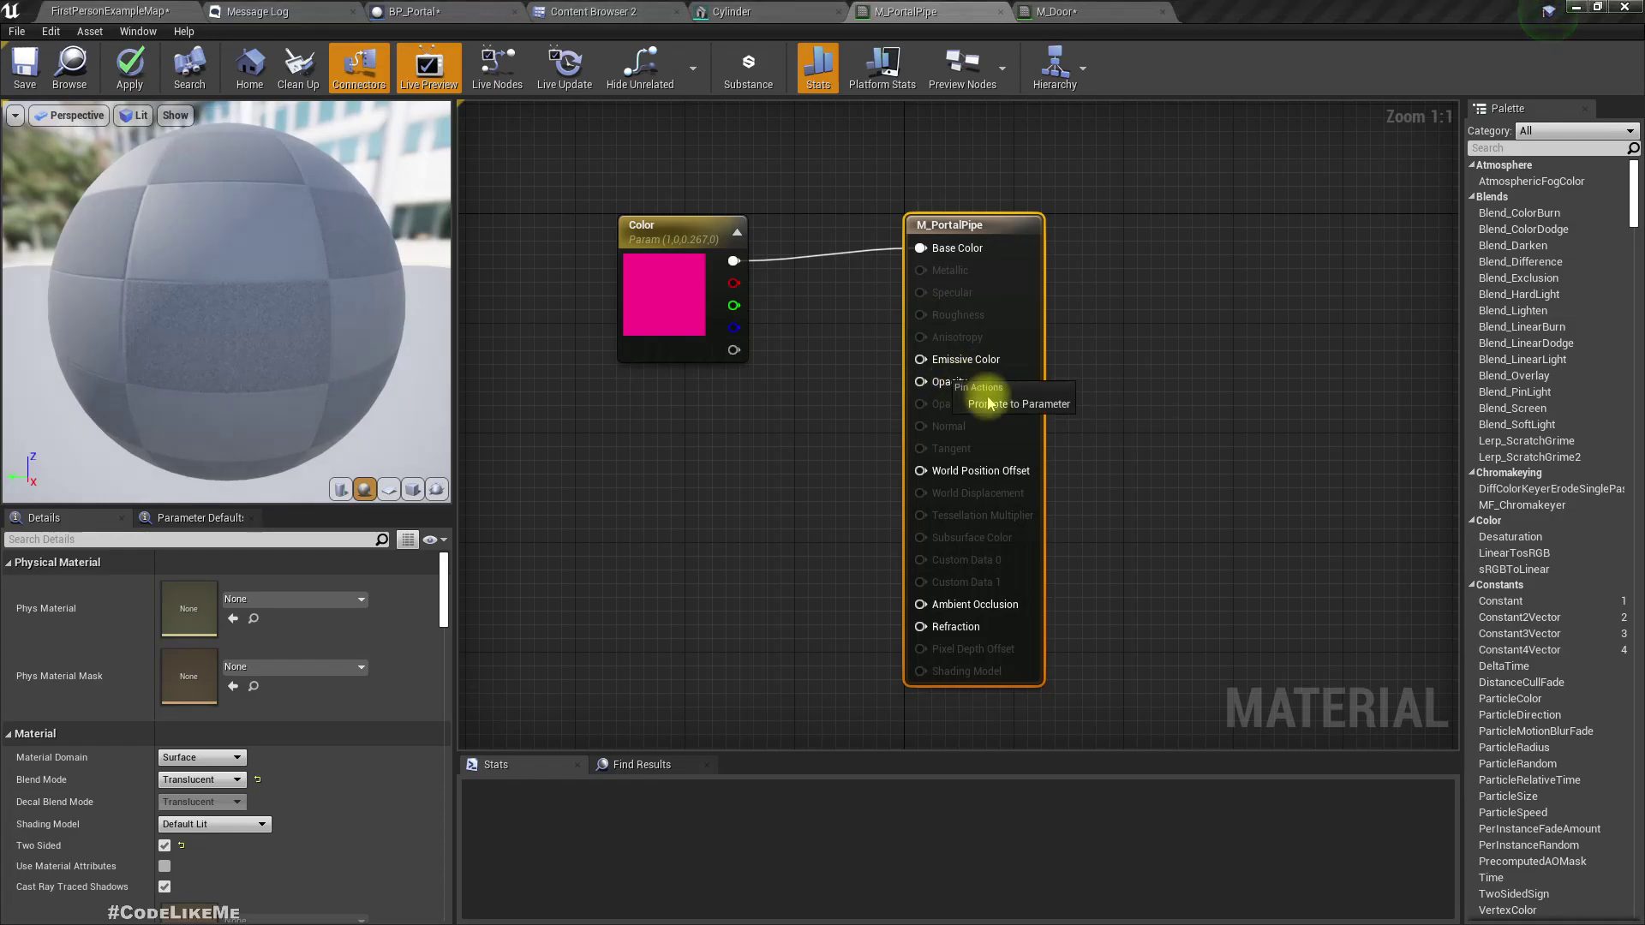
click(976, 403)
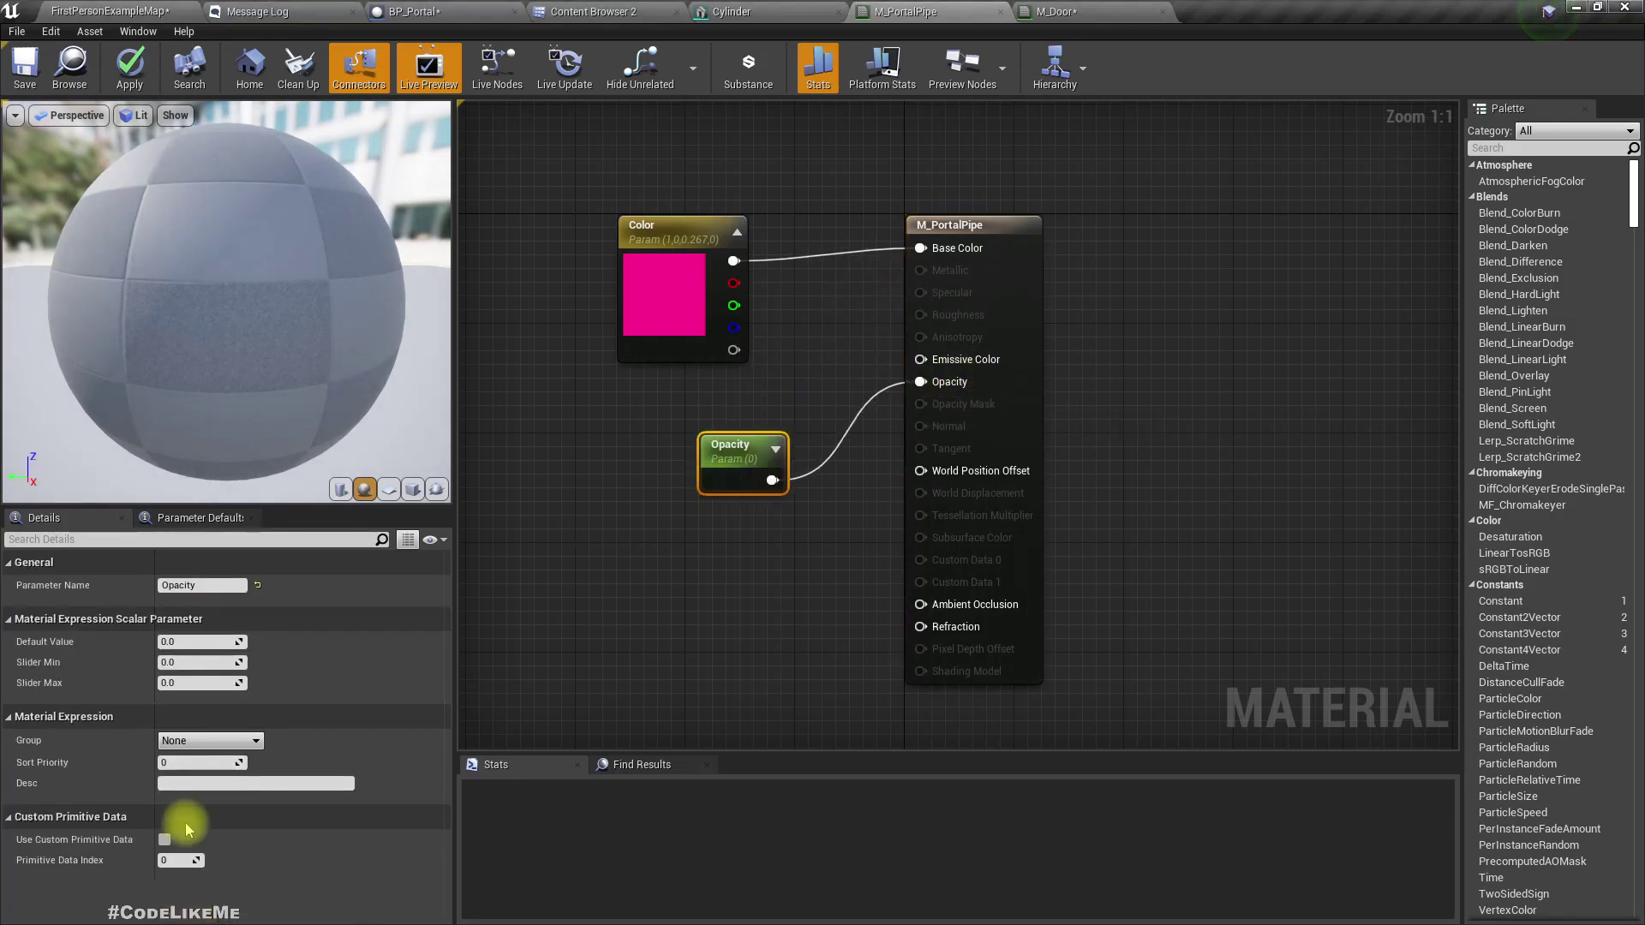
text(0.5)
key(Return)
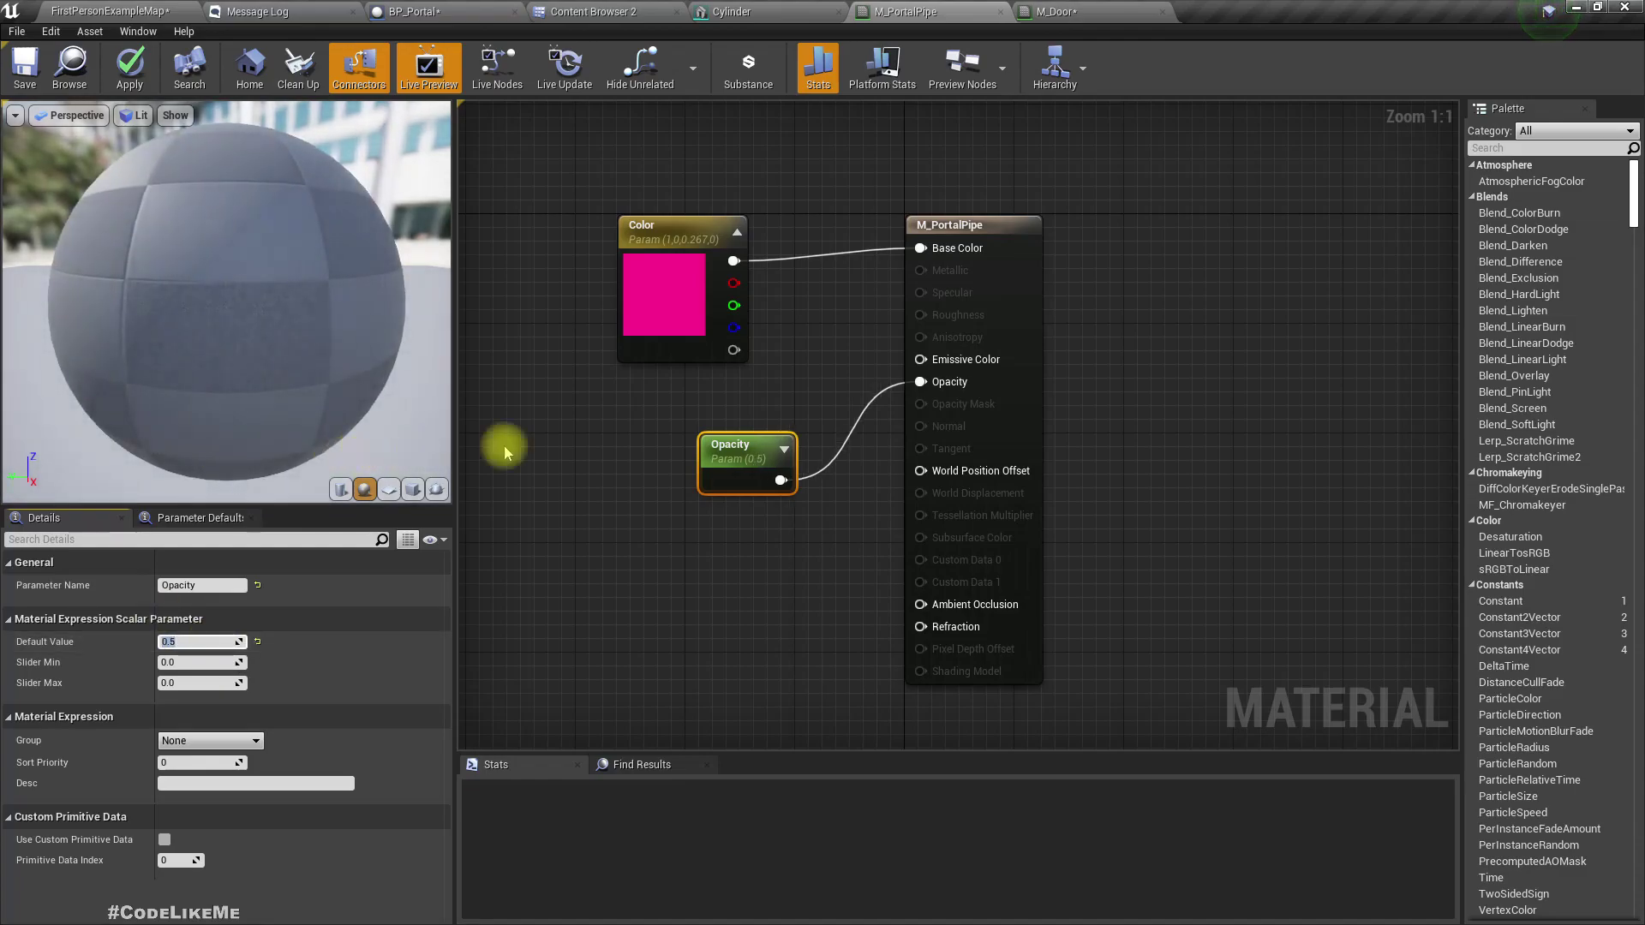
Change M_PortalPipe's Color parameter to a near-white tint of about R 0.912, G 0.907, B 1.0, and apply the material
double_click(674, 287)
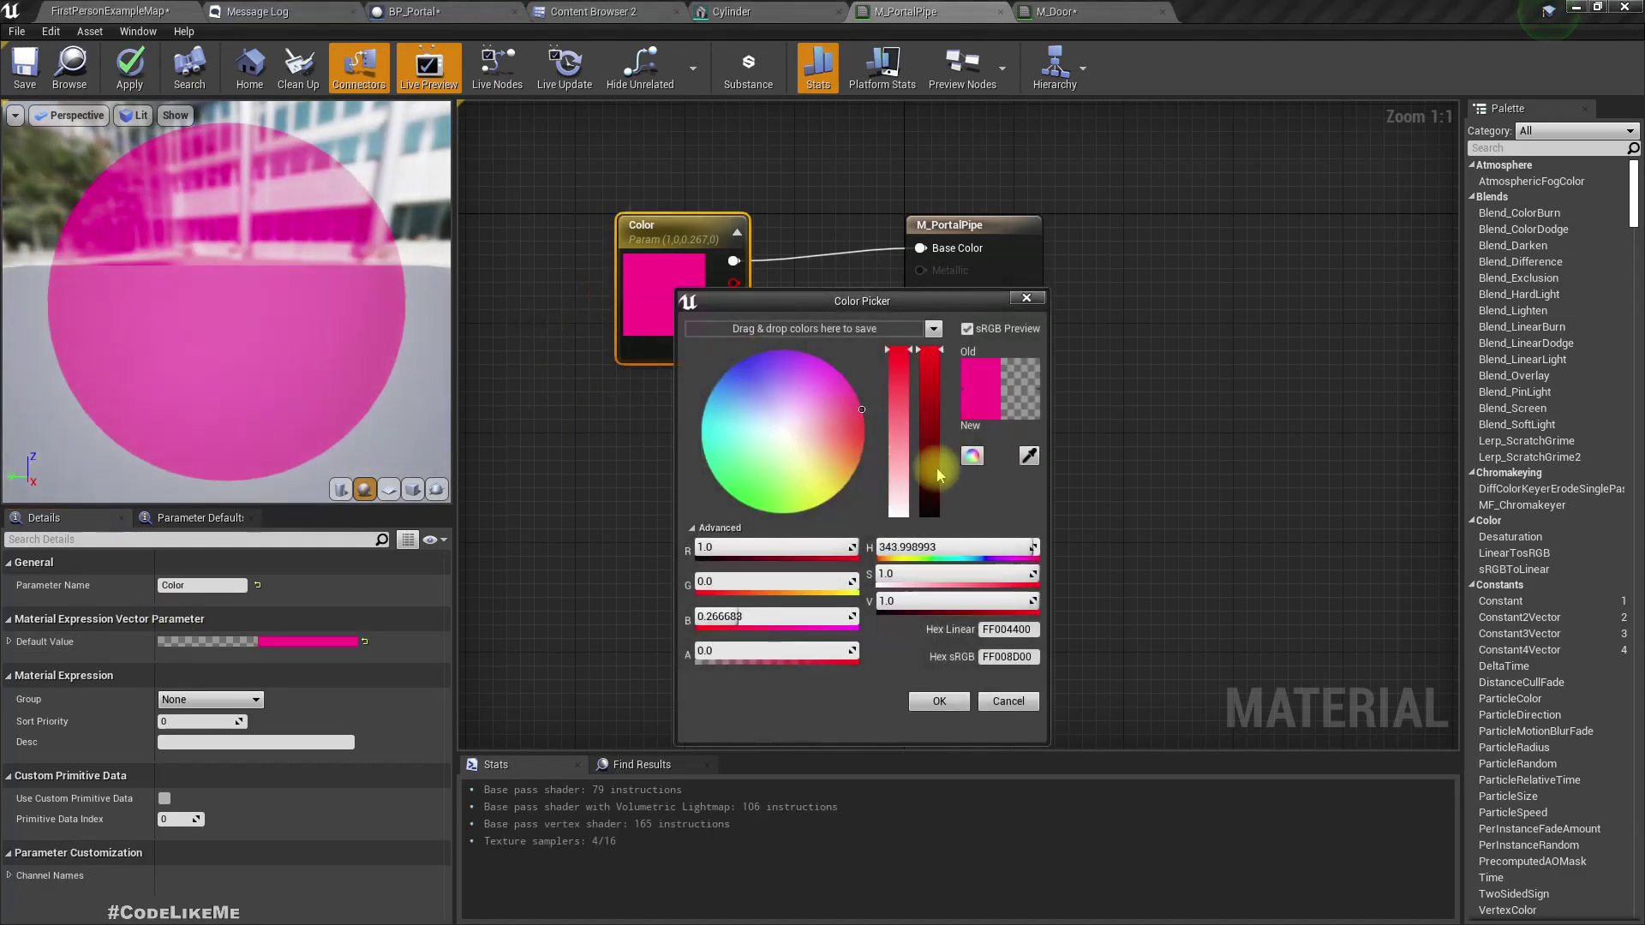
drag(782, 401, 343, 339)
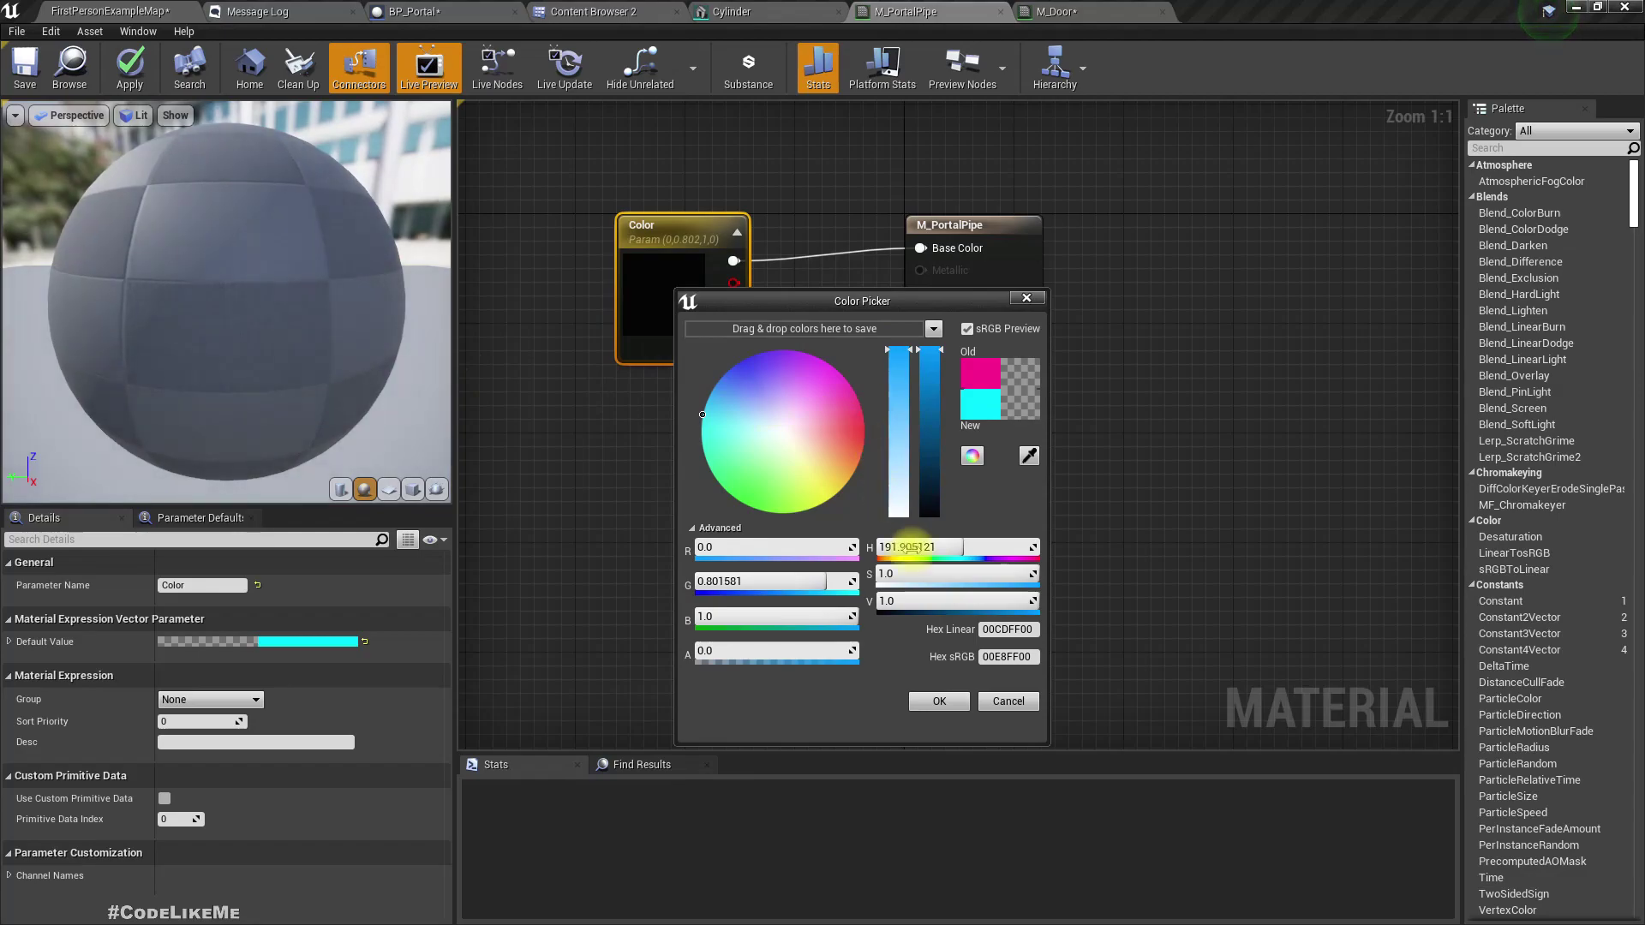
click(780, 425)
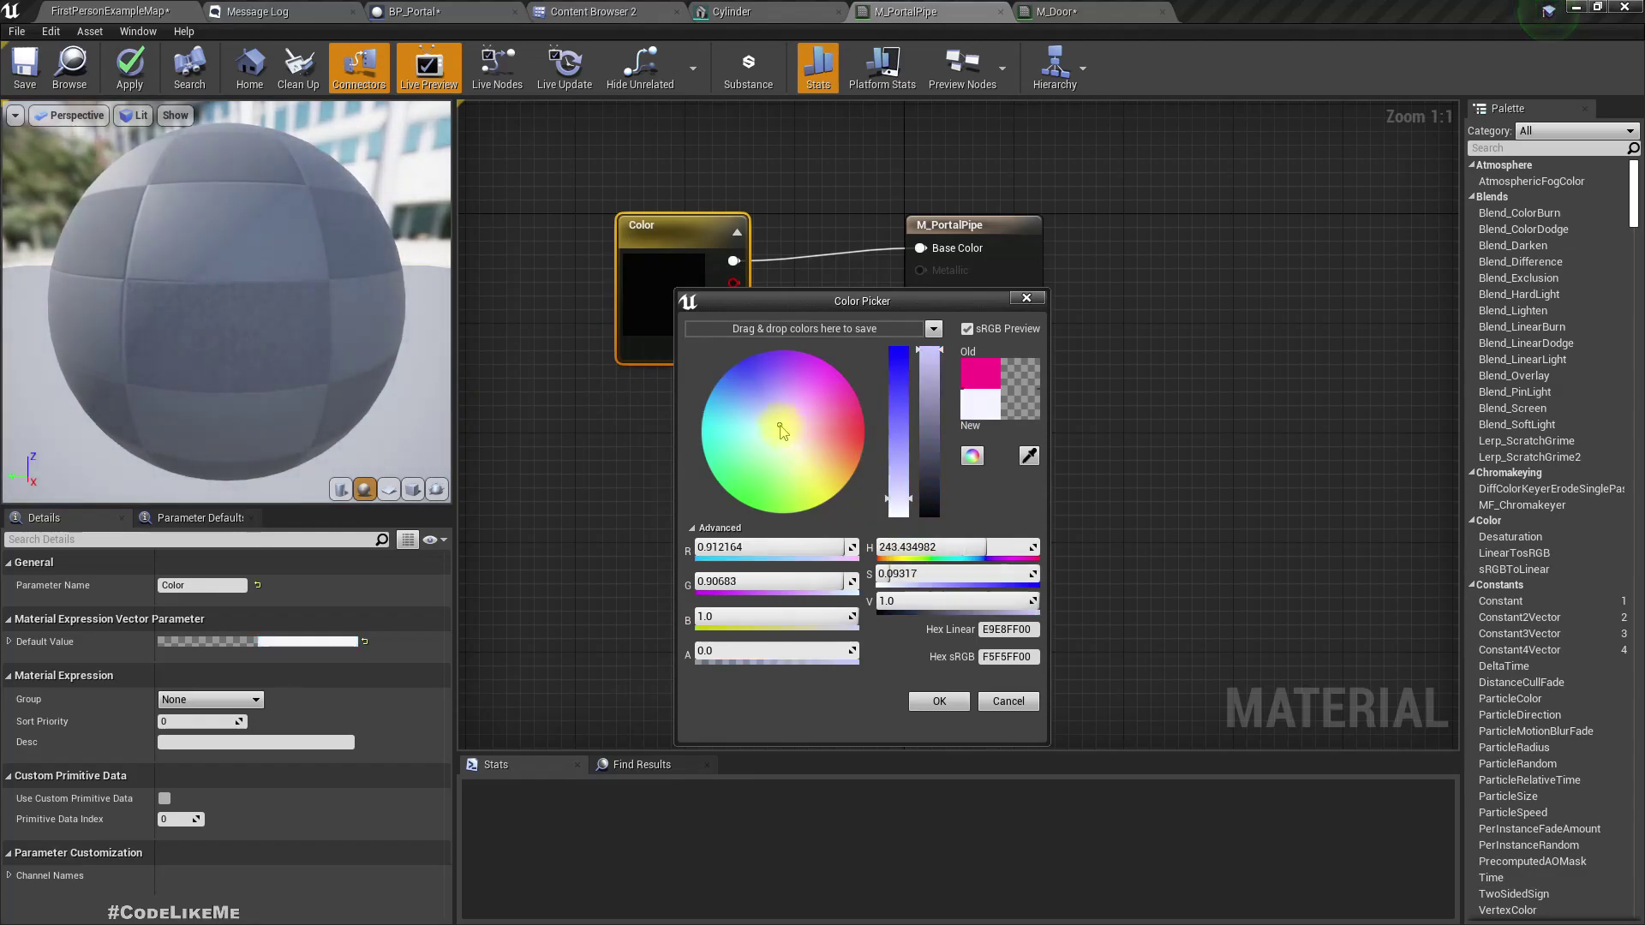
click(940, 702)
click(127, 61)
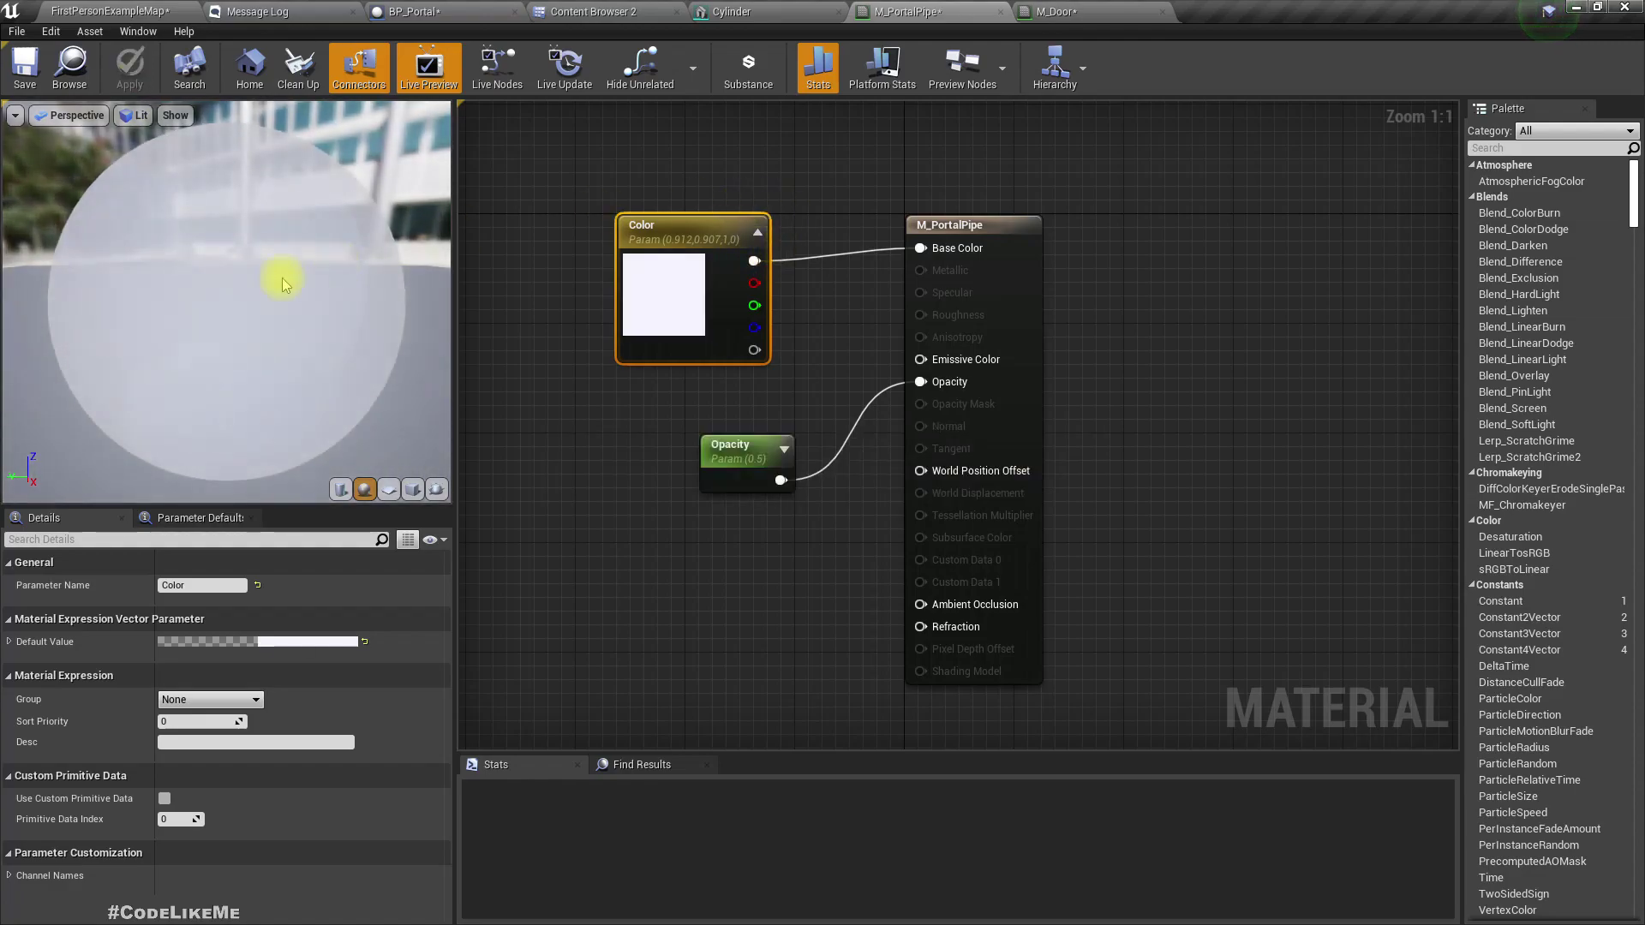
drag(281, 278, 301, 290)
Return to the FirstPersonExampleMap level and examine the translucent pipe and its swirl door from several viewpoints
click(113, 12)
key(s)
mouse_move(728, 404)
right_down()
mouse_move(682, 378)
mouse_move(713, 389)
right_up()
key(d)
key(w)
drag(713, 389, 753, 391)
key(a)
right_drag(754, 390, 822, 433)
key(w)
key(a)
key(d)
key(q)
mouse_move(610, 270)
right_down()
mouse_move(659, 257)
mouse_move(672, 271)
mouse_move(628, 257)
right_up()
key(a)
key(w)
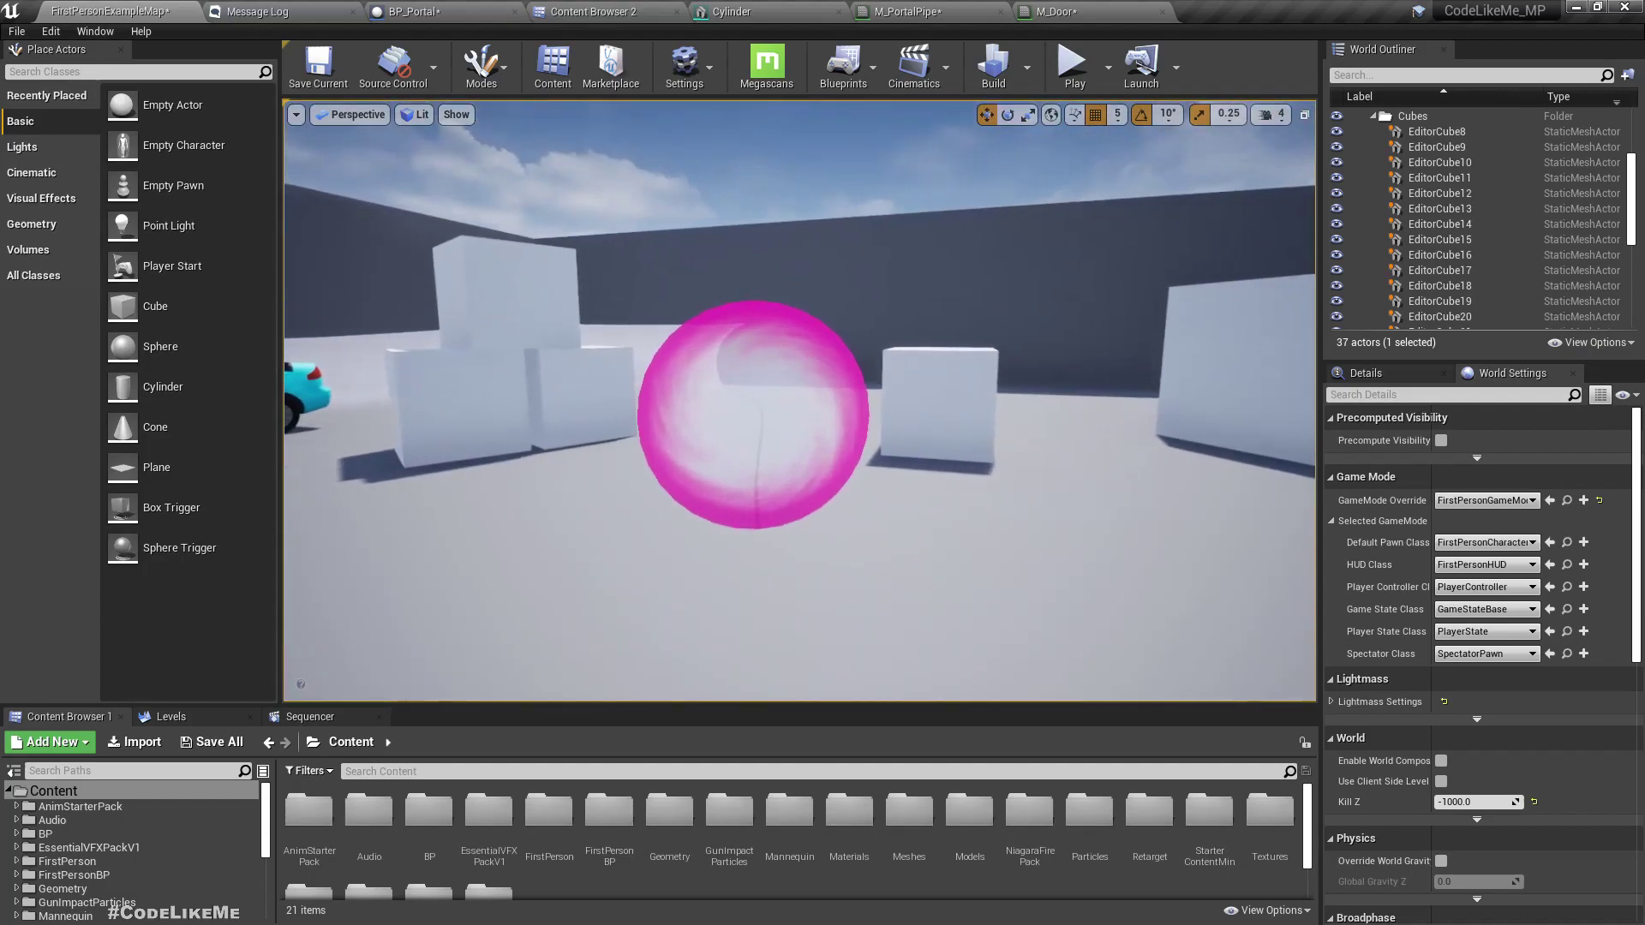
right_drag(614, 395, 625, 396)
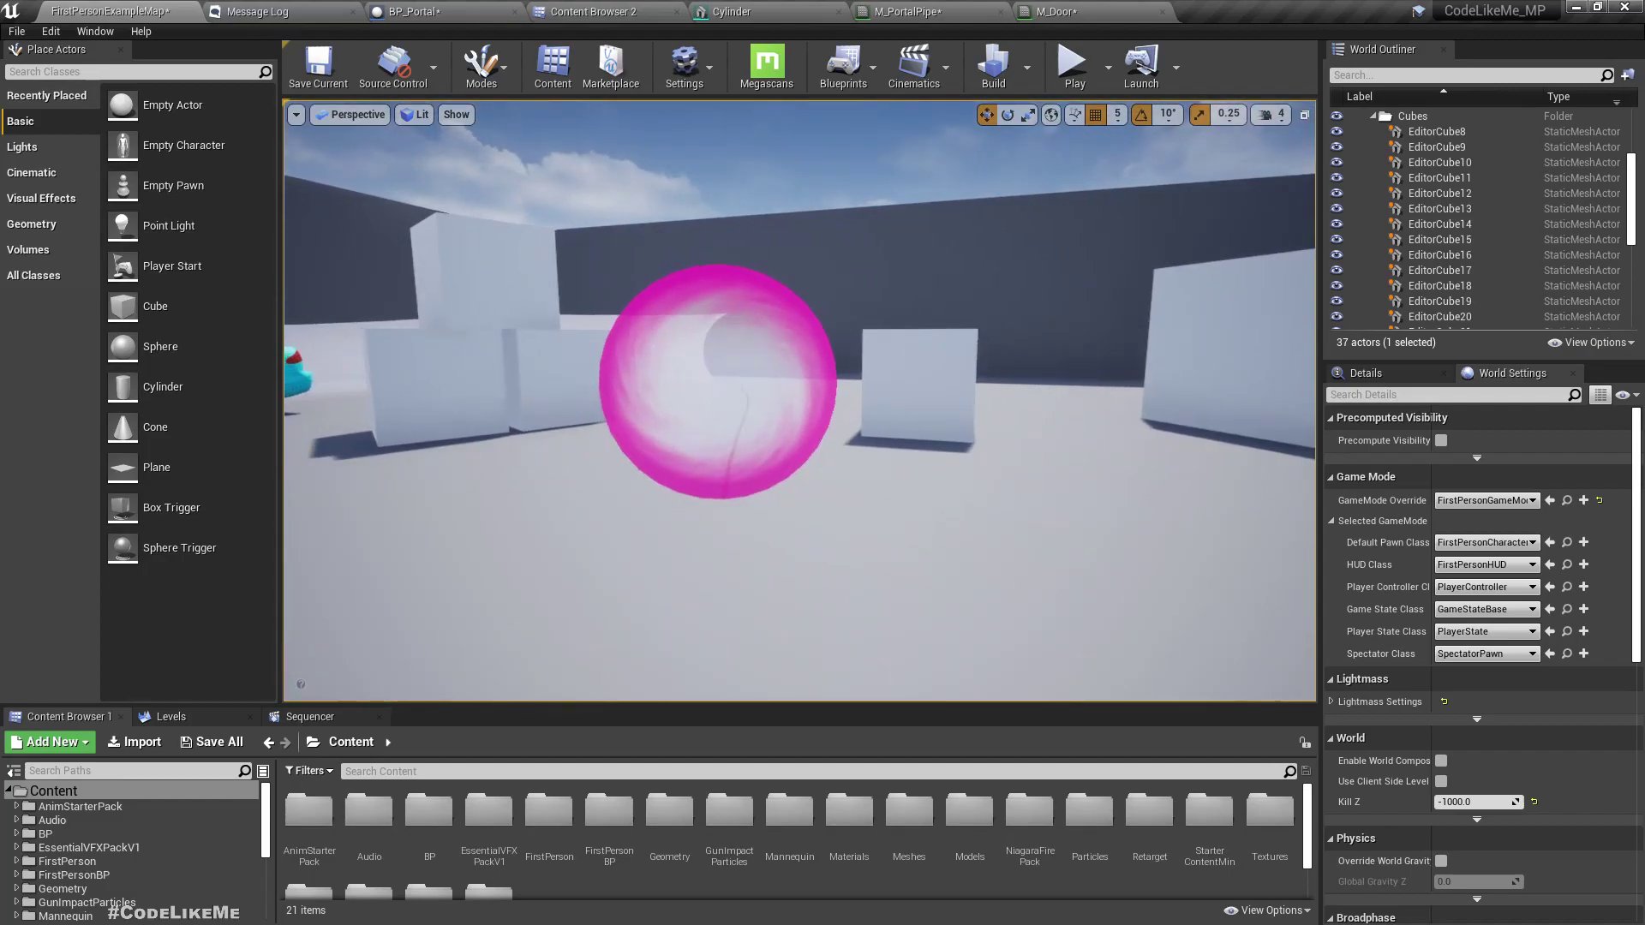
Add a CustomRotator node to M_Door and place it ahead of the portal Texture Sample with room for its inputs
click(1068, 8)
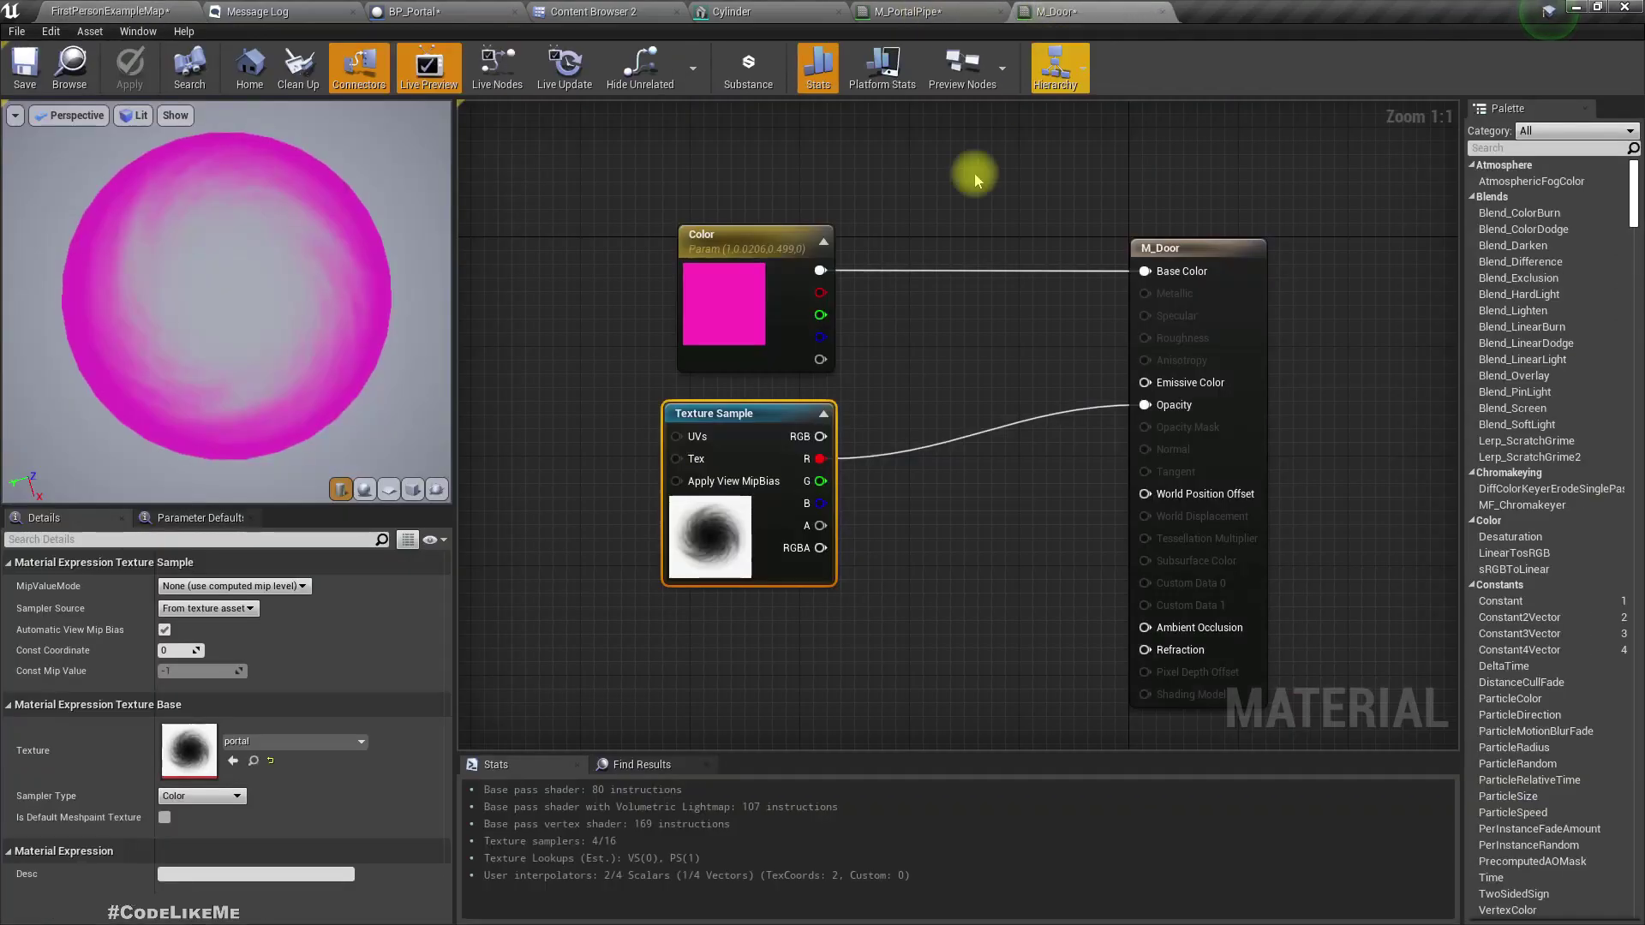
right_drag(943, 360, 1055, 356)
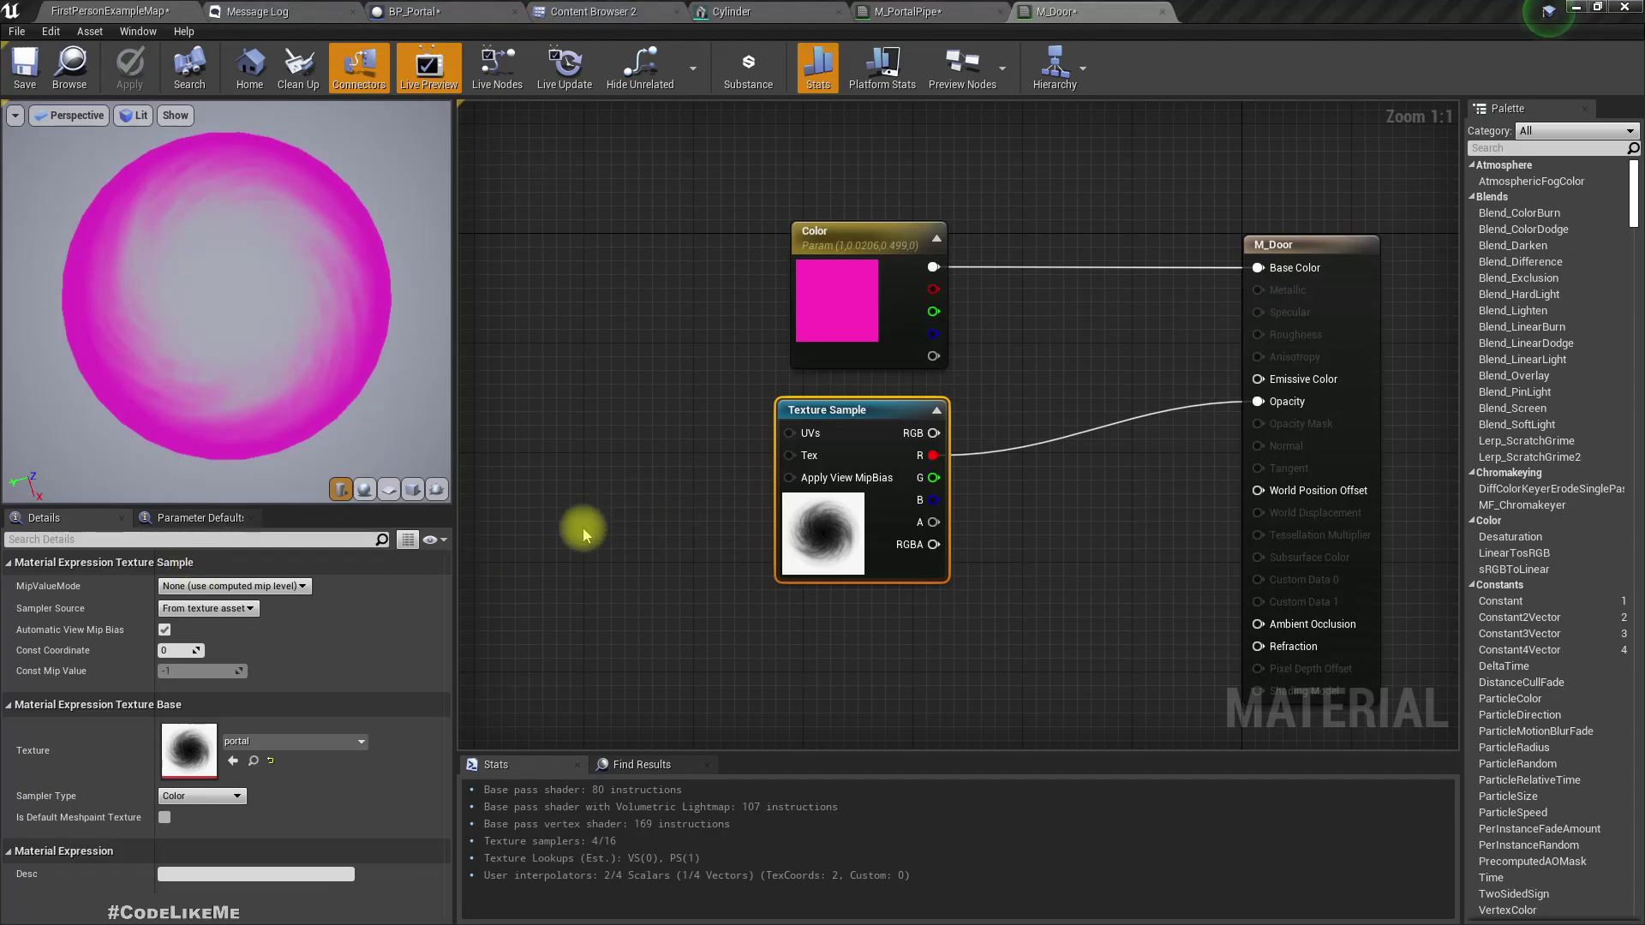
right_click(649, 530)
text(cust)
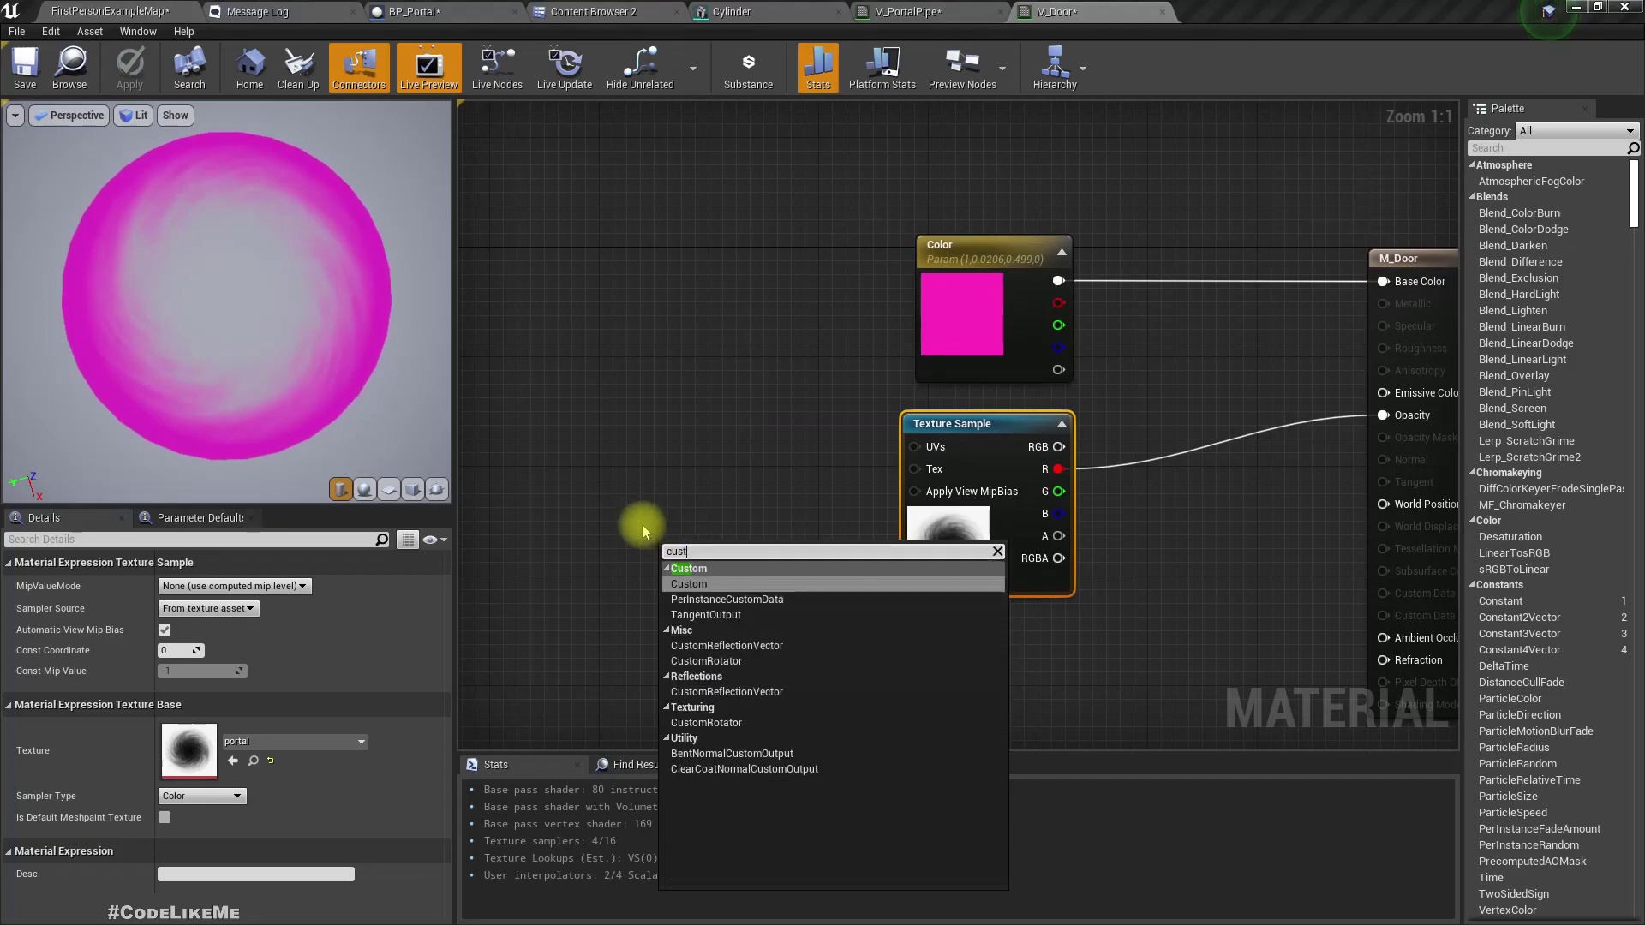
text(om rotat)
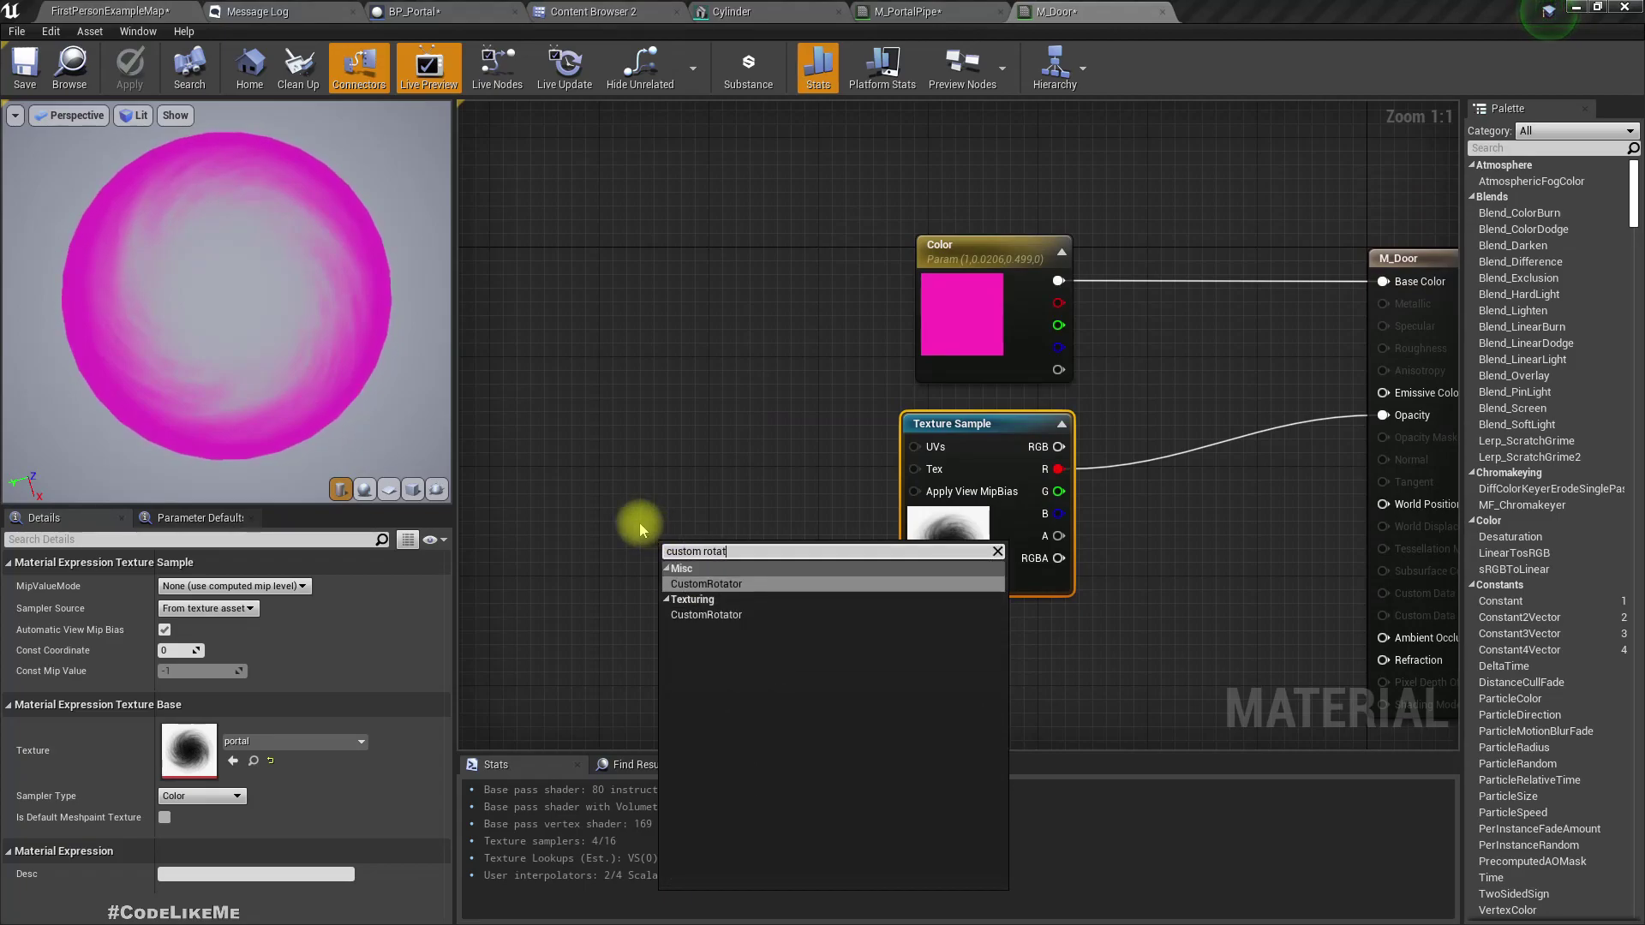
key(Return)
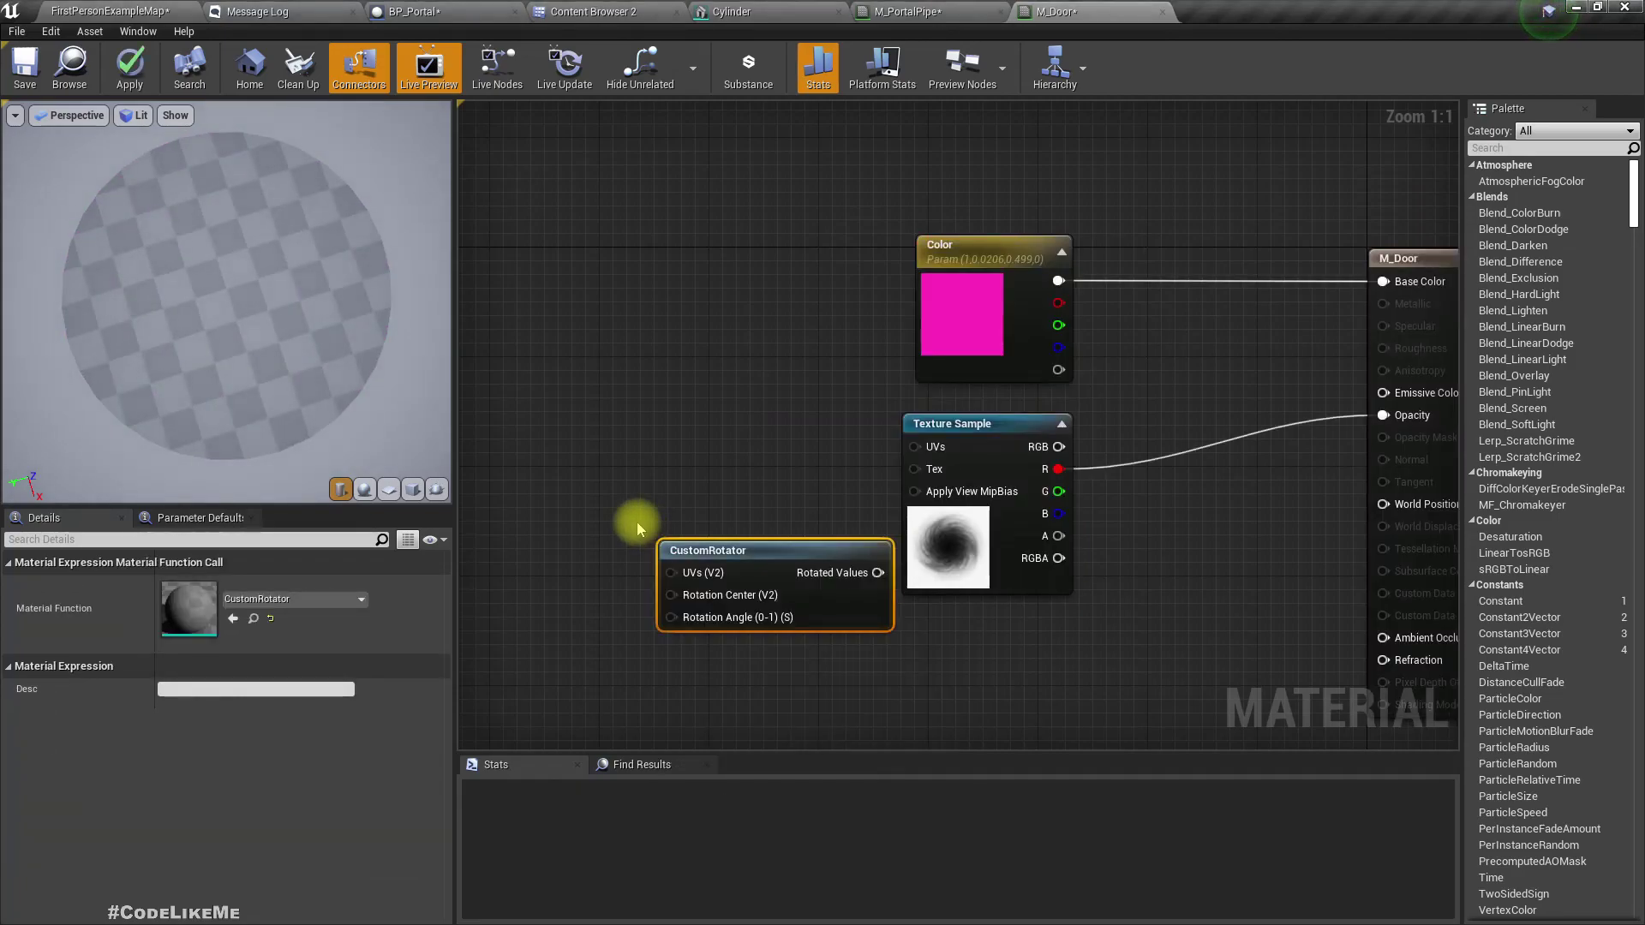
right_drag(731, 496, 897, 495)
drag(962, 576, 859, 559)
right_drag(716, 485, 829, 499)
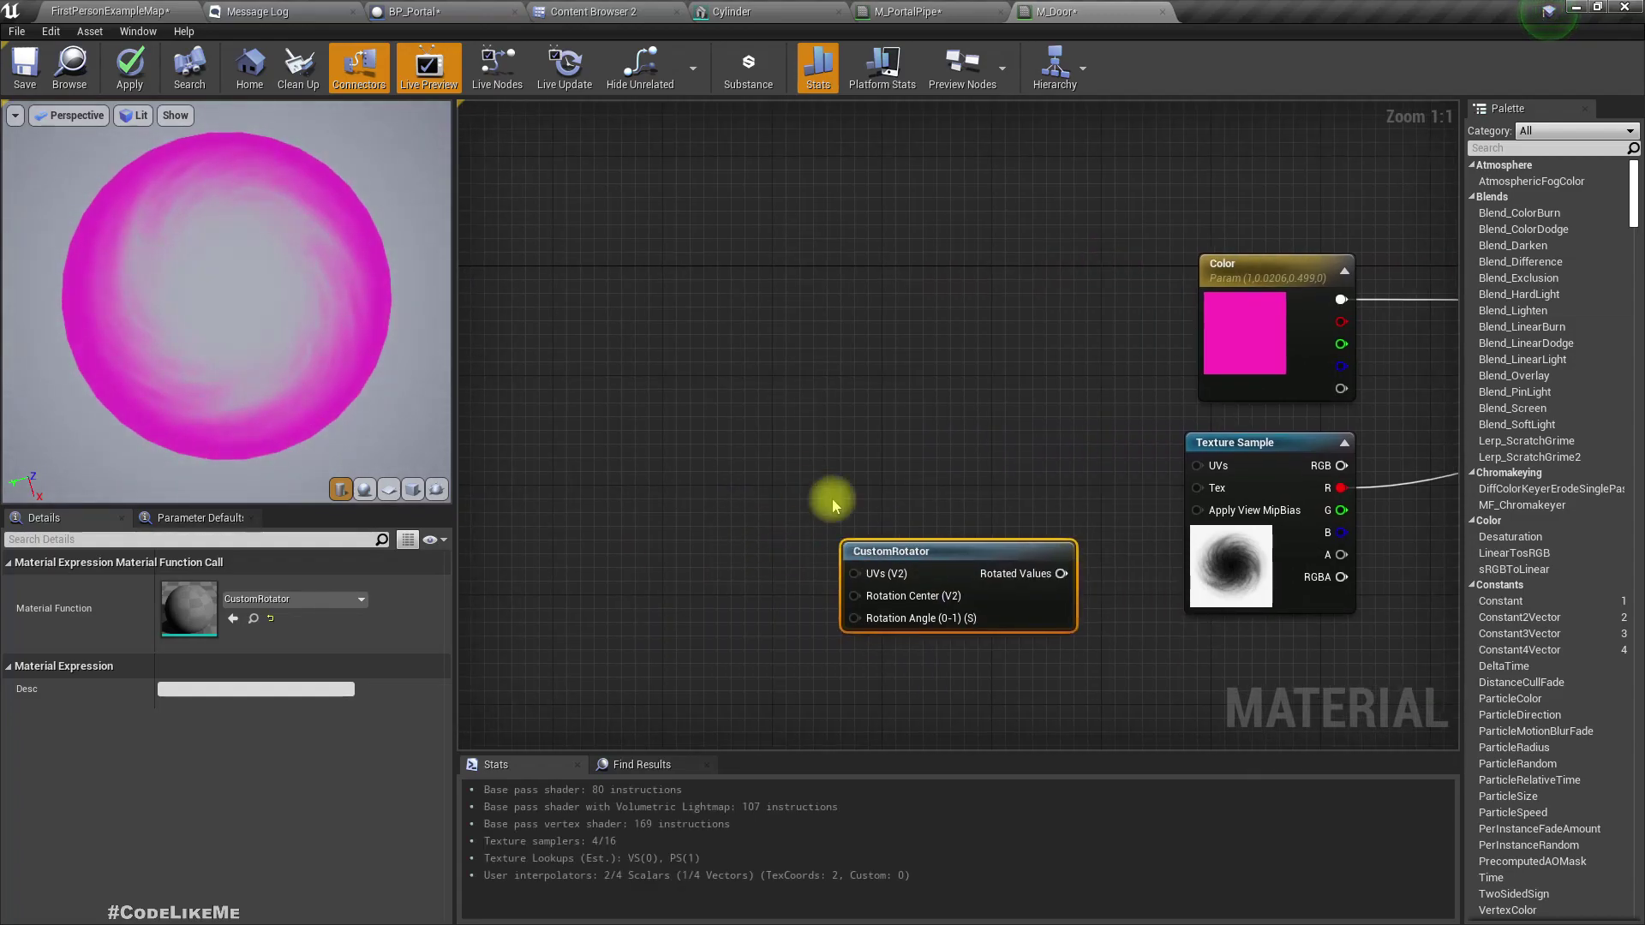
Add a TextureCoordinate node and connect it to the CustomRotator's UVs input
right_click(609, 508)
text(texc)
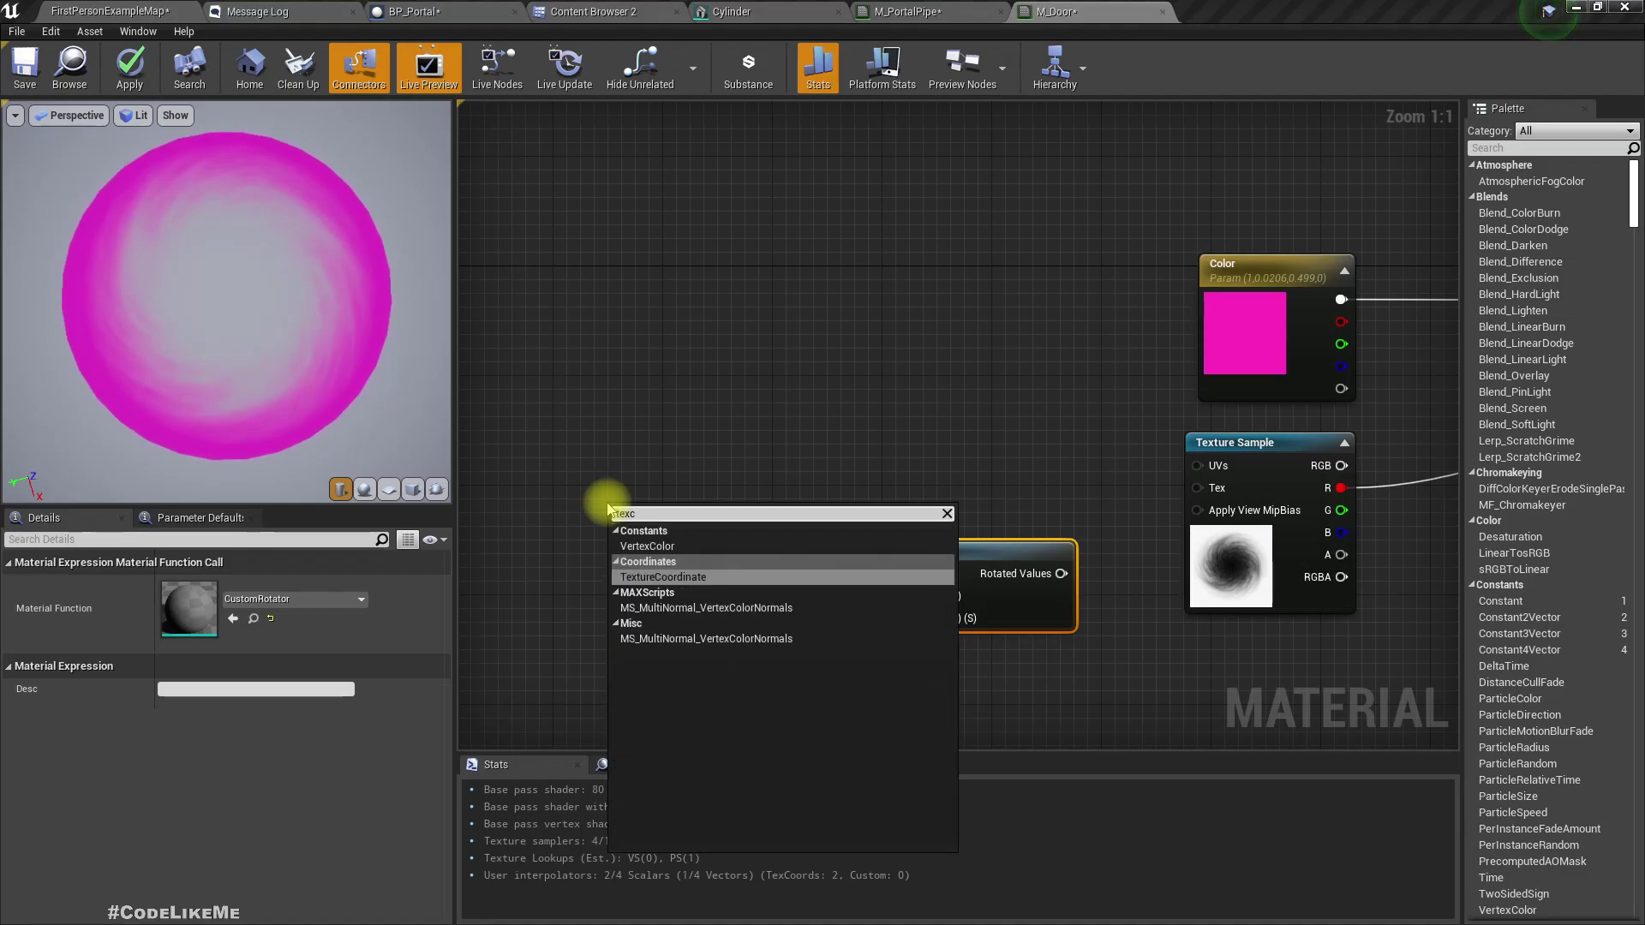
key(Return)
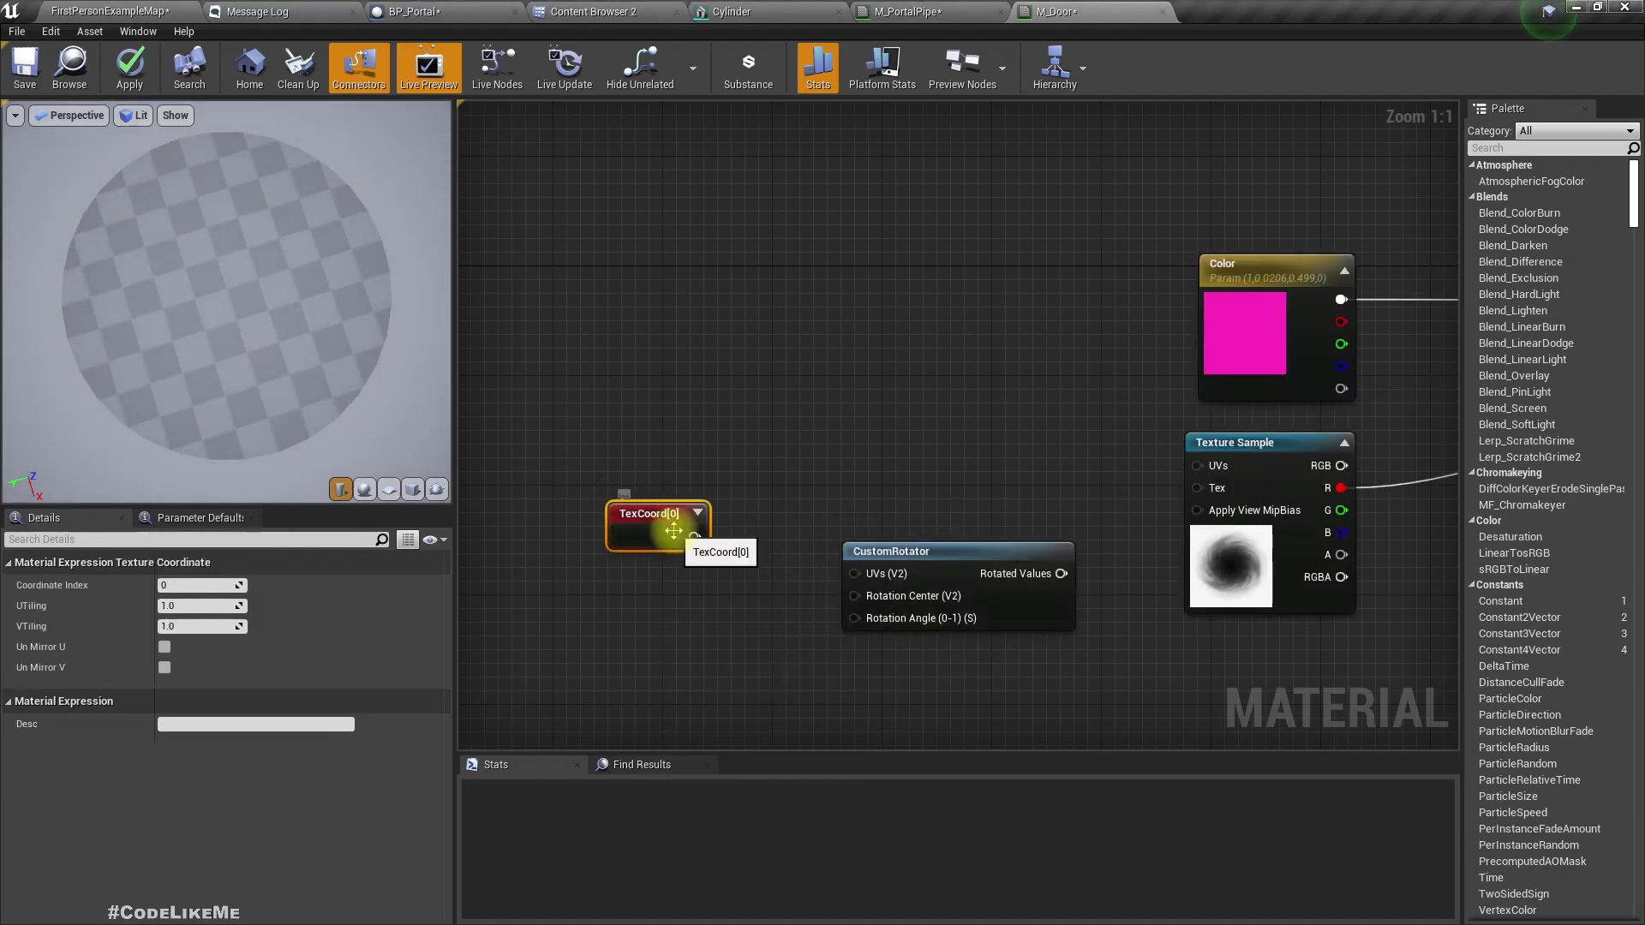
drag(690, 539, 852, 574)
Connect the CustomRotator's Rotated Values output to the Texture Sample's UVs and line up the CustomRotator and TexCoord nodes
right_drag(1030, 599, 923, 591)
drag(954, 565, 1105, 460)
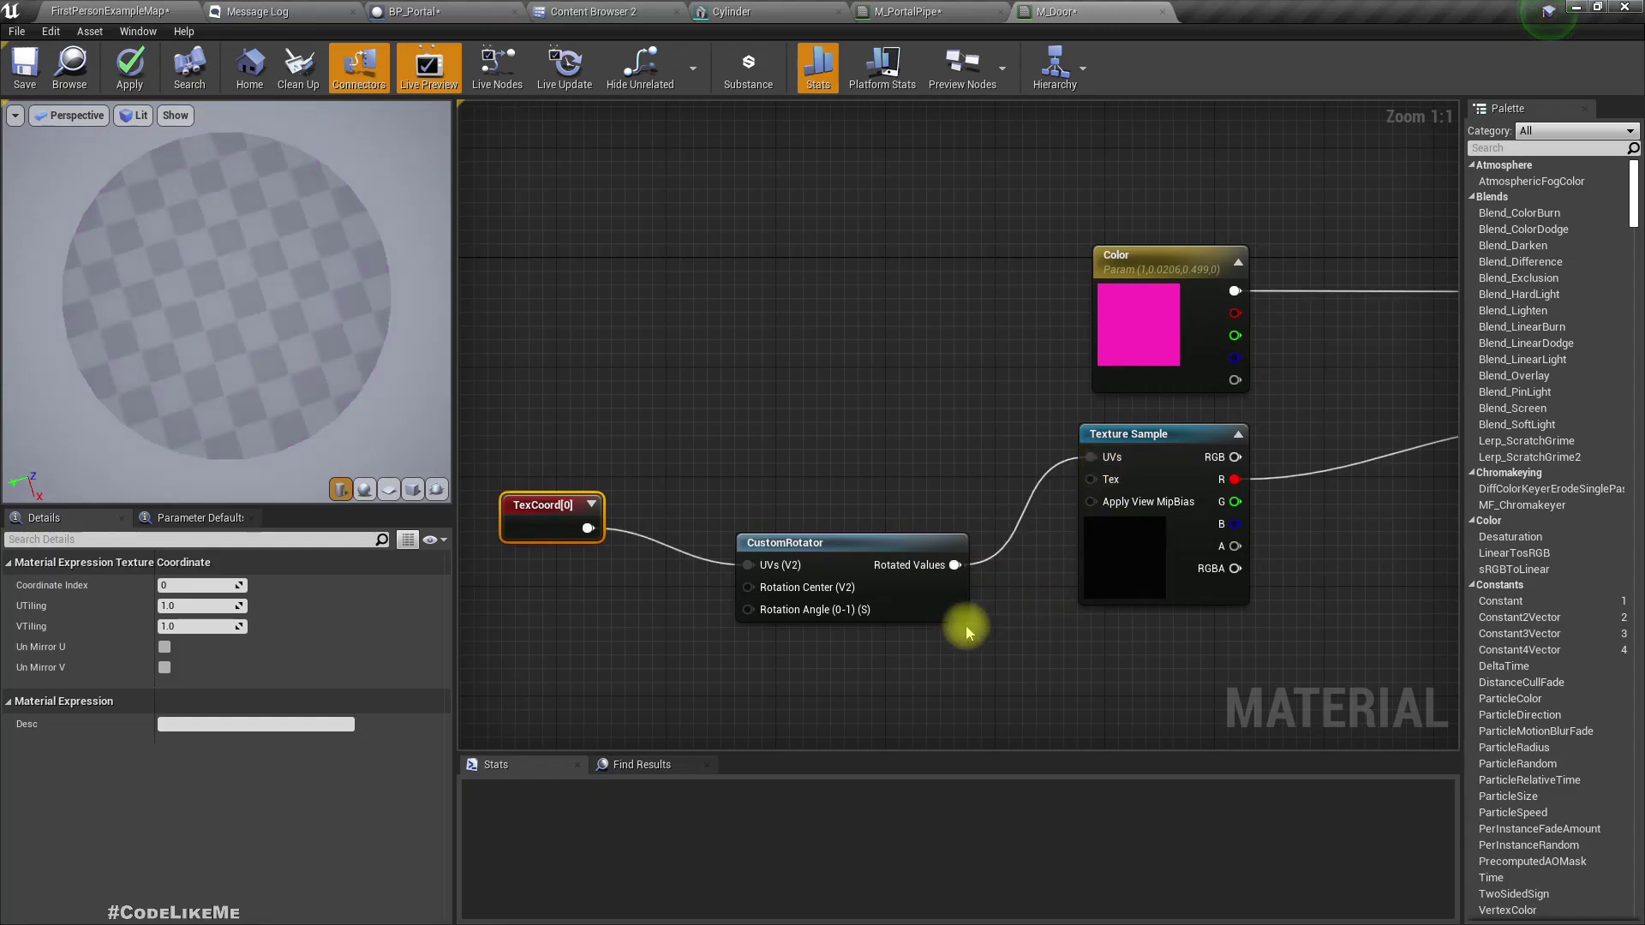
drag(851, 557, 866, 479)
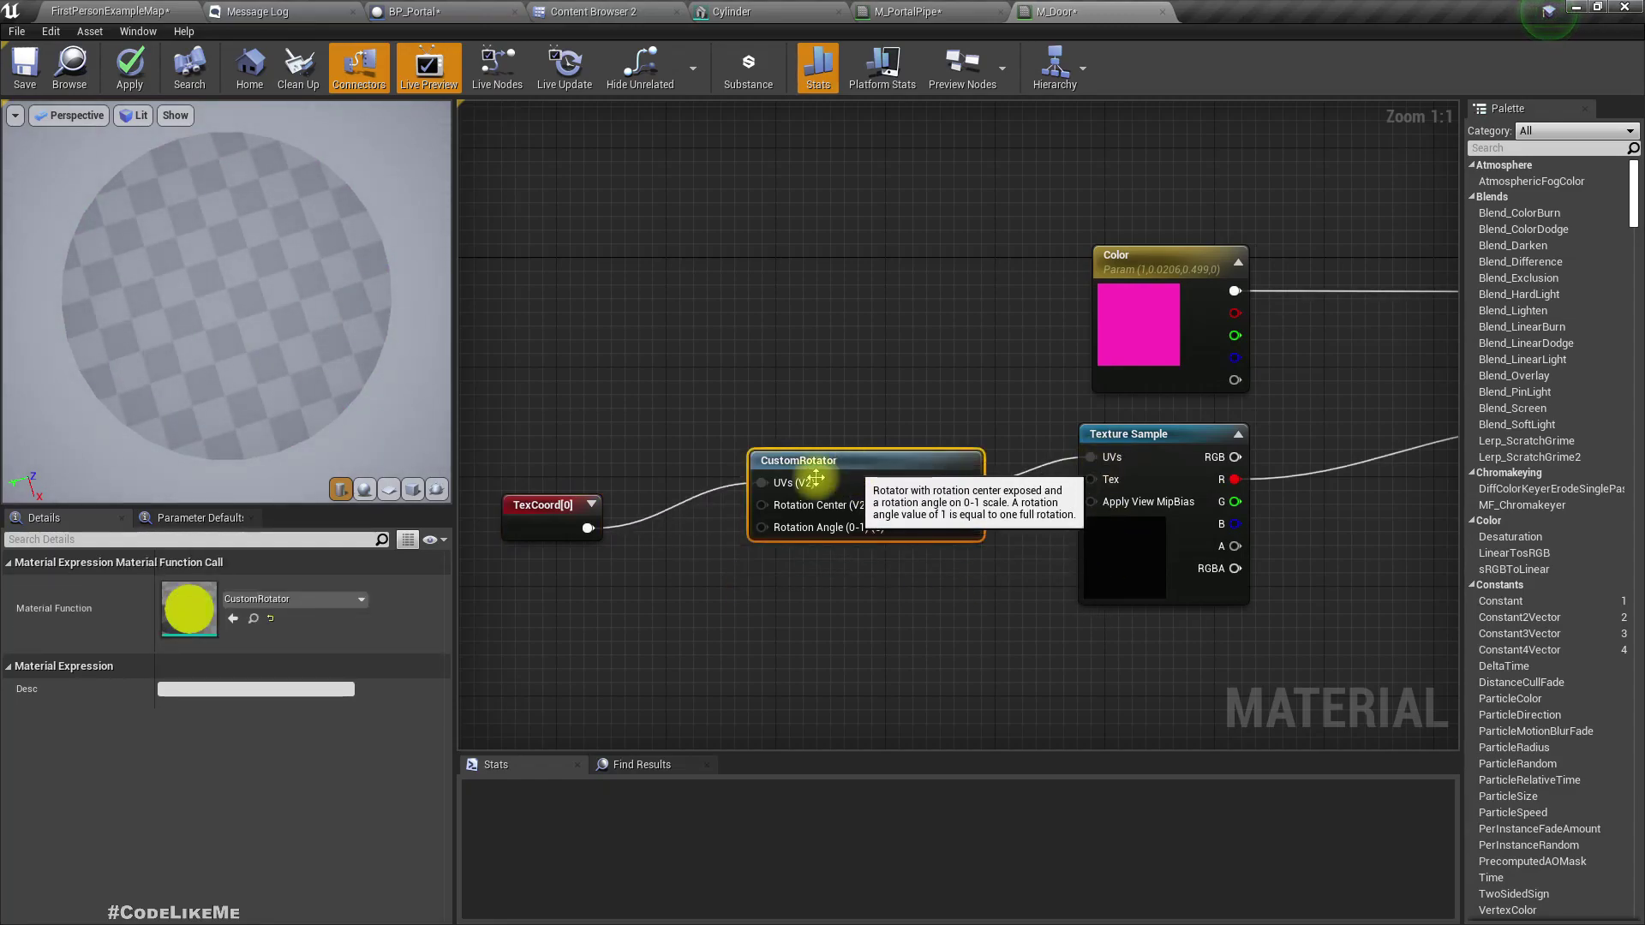
drag(562, 533, 561, 490)
right_drag(693, 526, 852, 488)
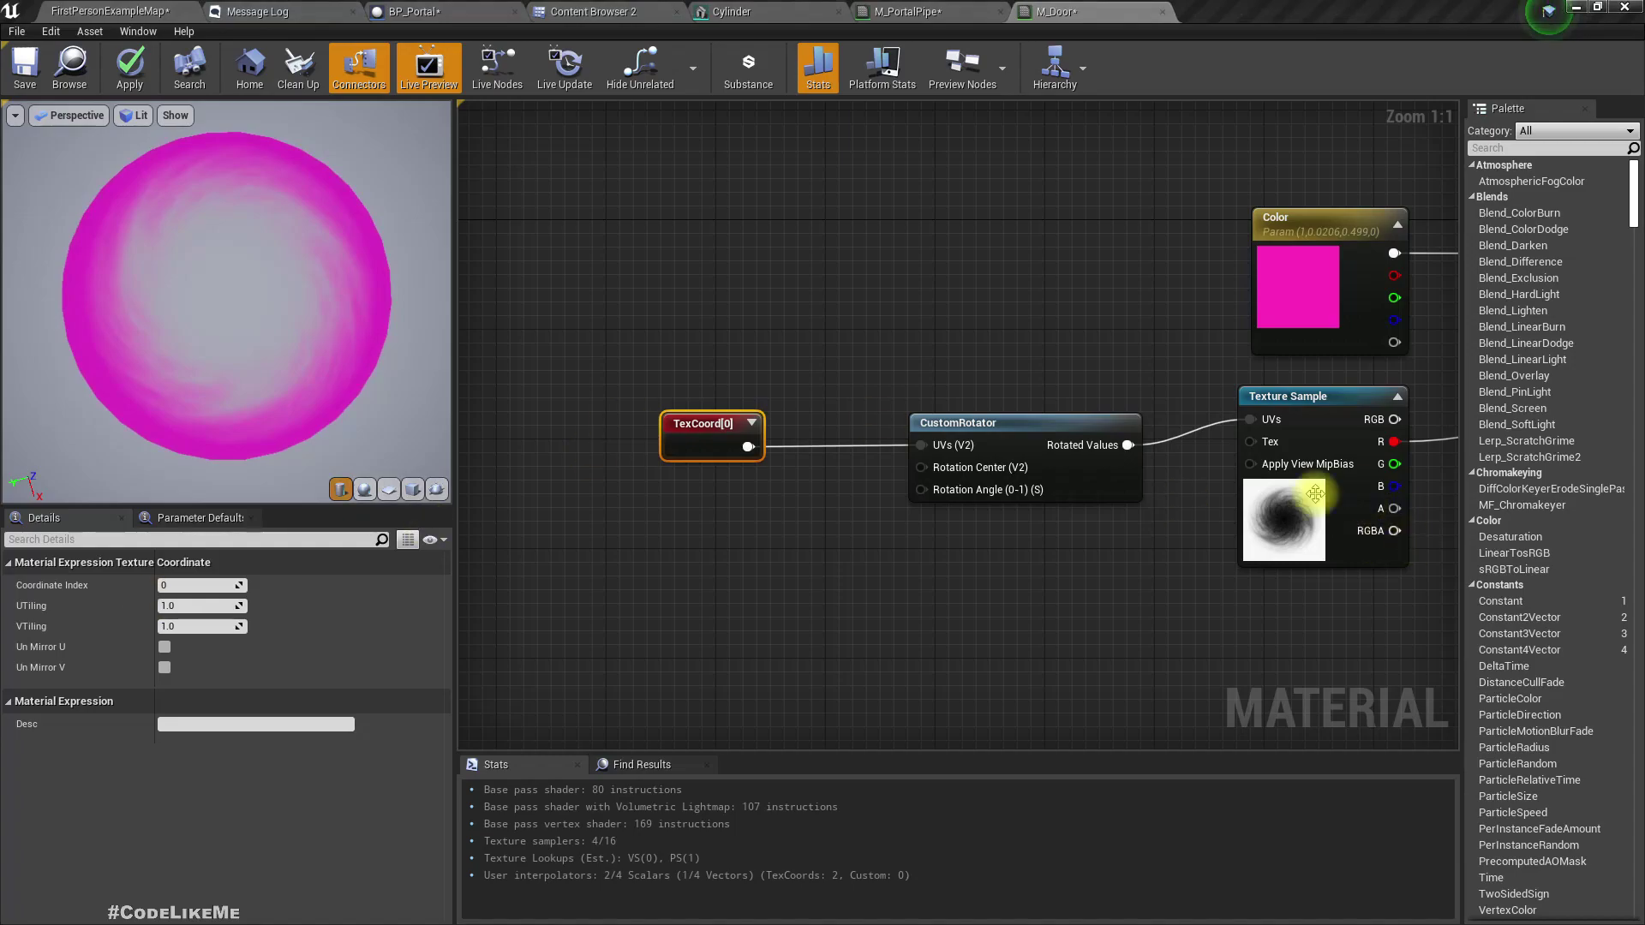
Drive the CustomRotator's Rotation Angle with a Time node placed below TexCoord, and apply the M_Door changes
drag(944, 497, 842, 582)
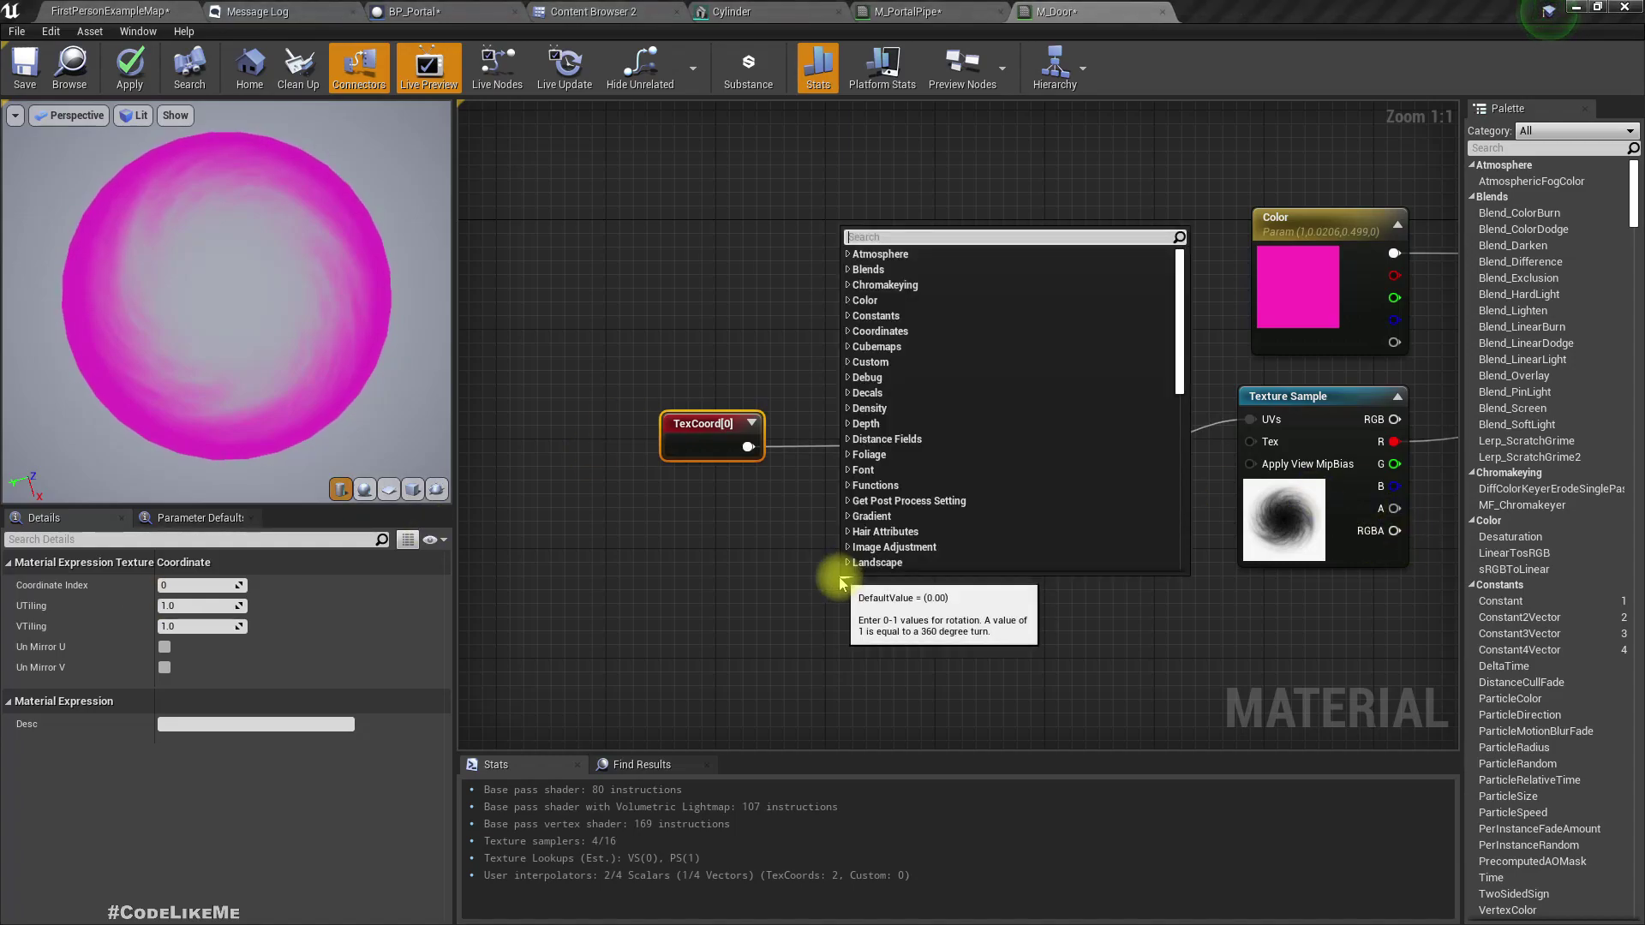
text(time)
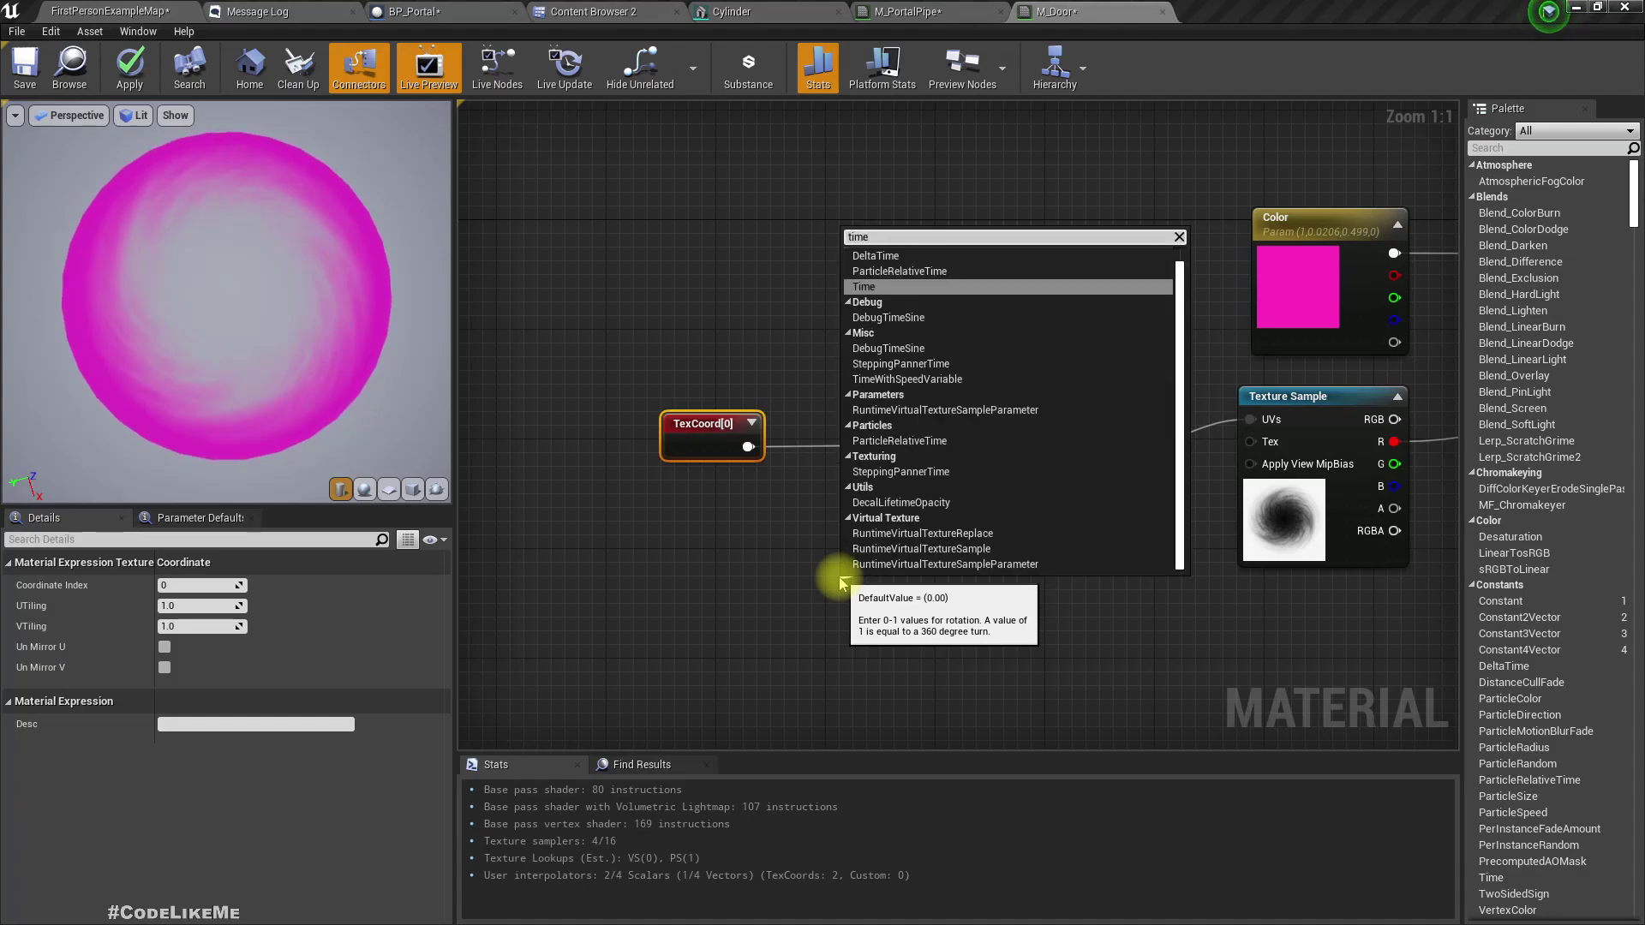
key(Return)
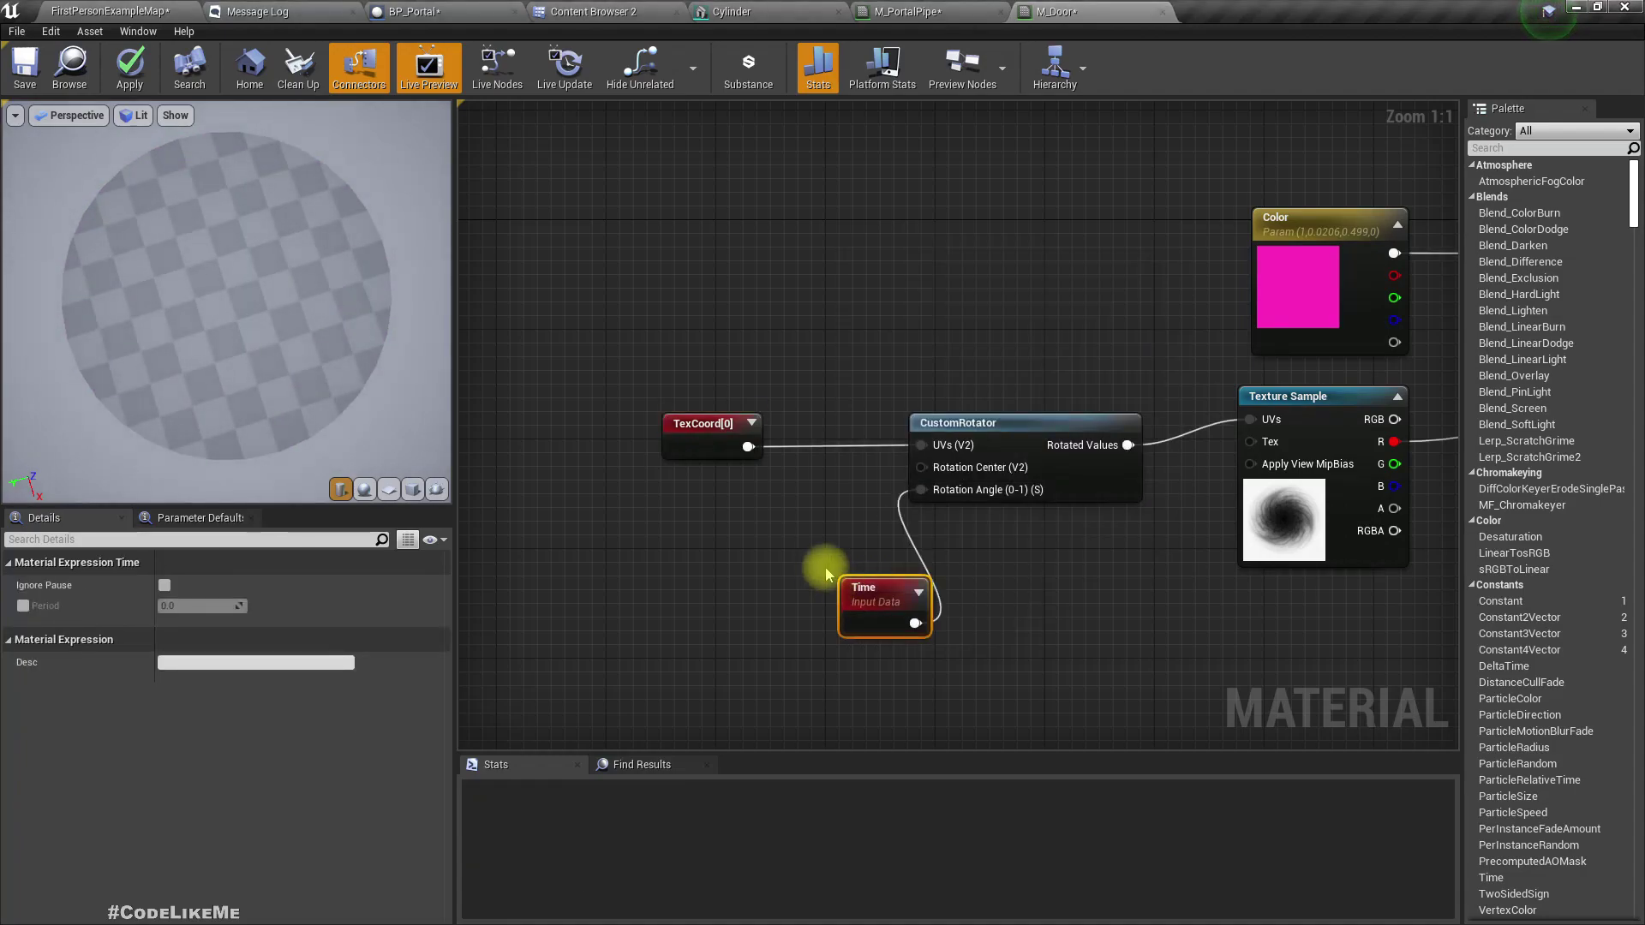
drag(876, 602, 710, 547)
click(129, 67)
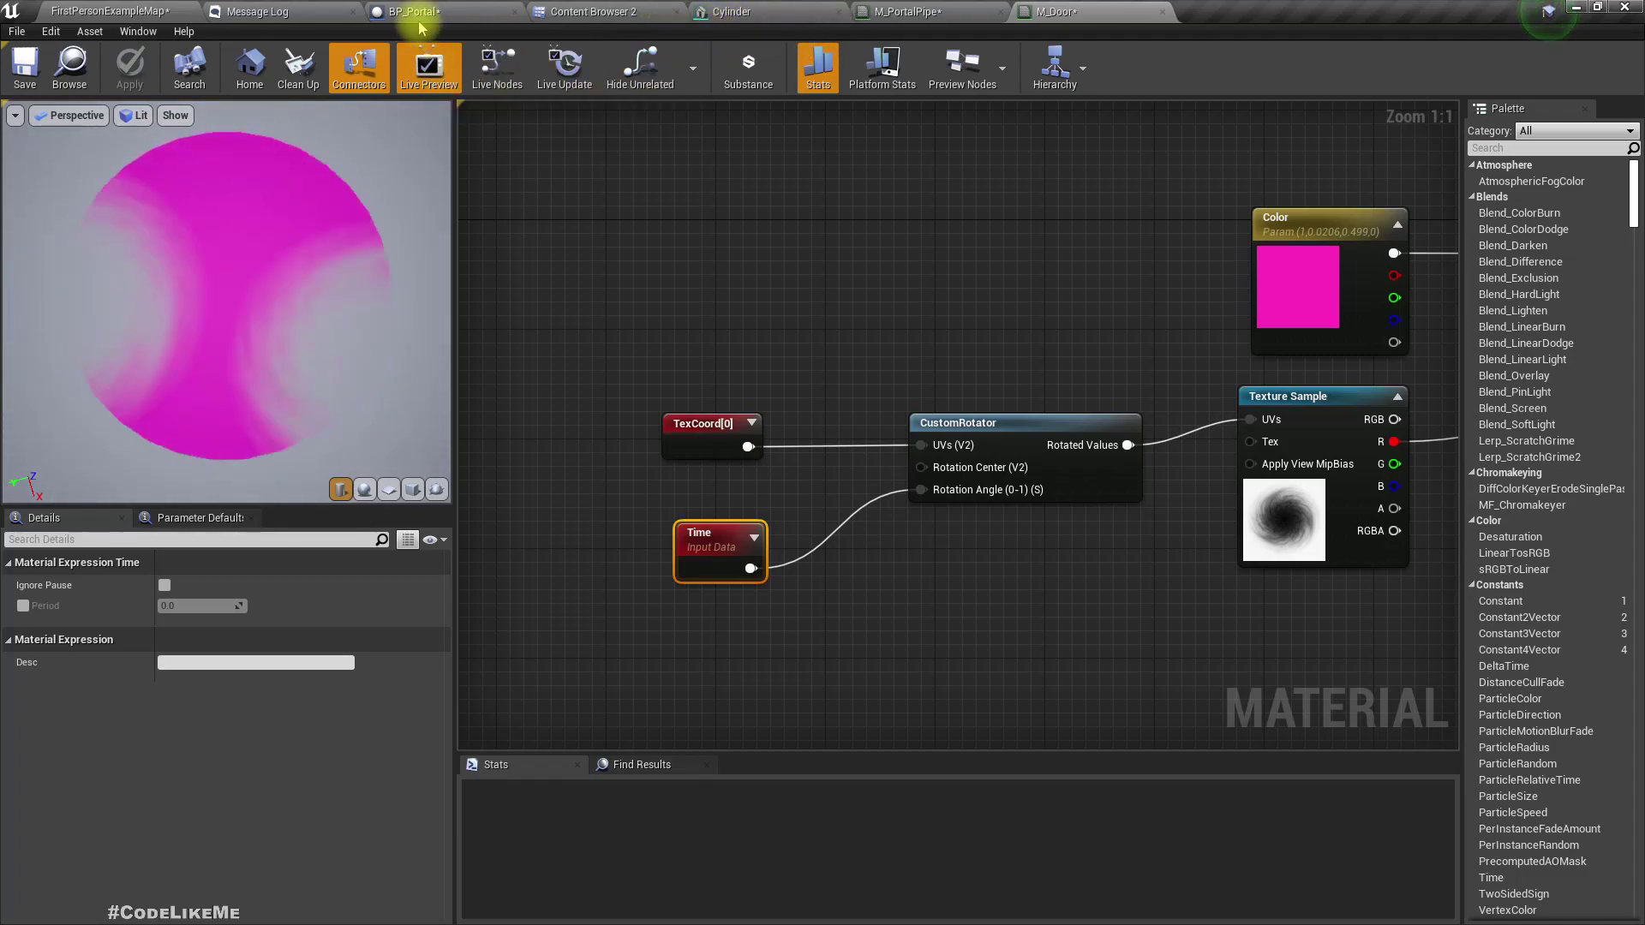
Return to the FirstPersonExampleMap level and examine the rotating swirl on the pipe's doors
click(366, 17)
click(100, 8)
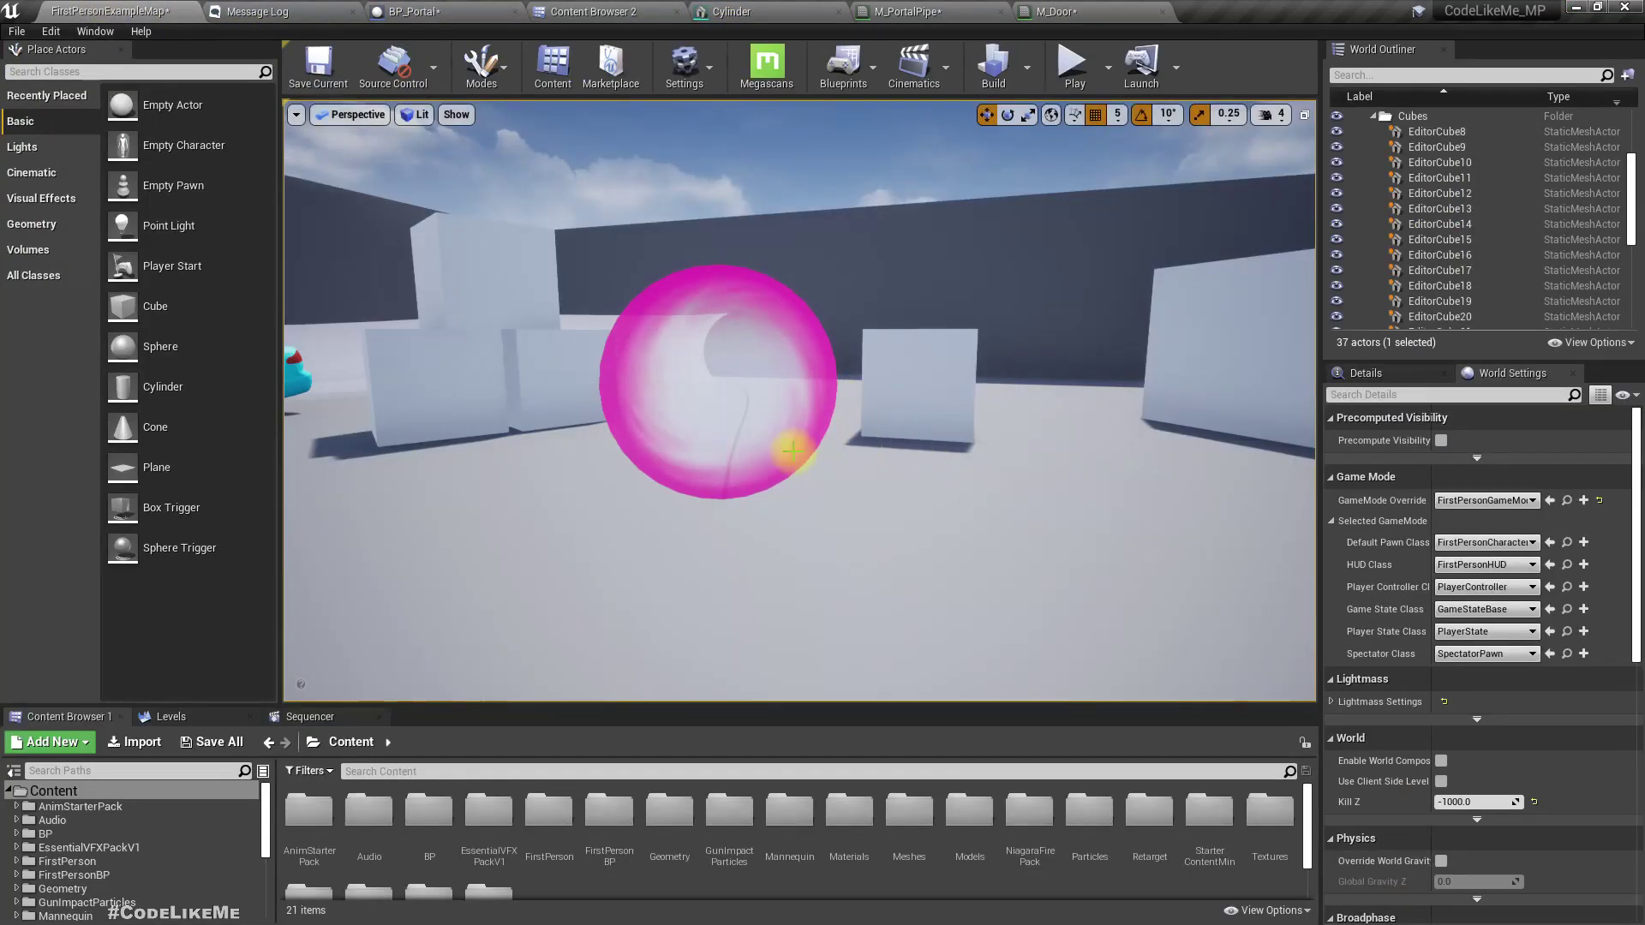
right_drag(788, 450, 435, 446)
key(w)
key(w)
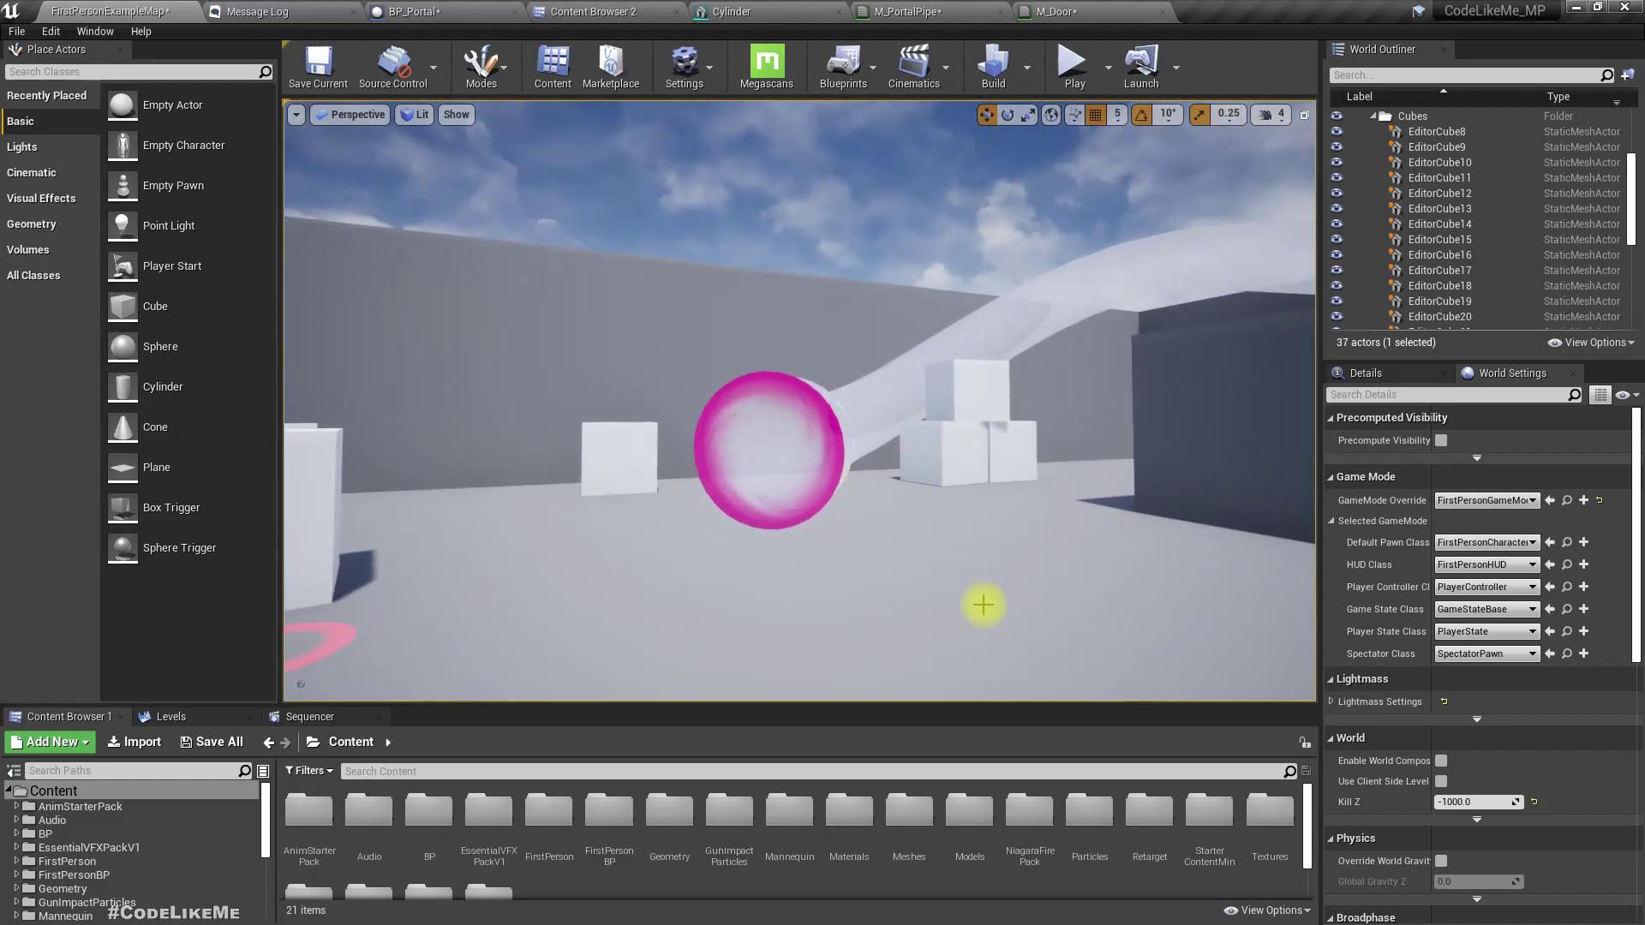
Return to the M_Door material and orbit its preview plane to examine the rotating swirl up close
click(1101, 11)
right_drag(232, 288, 232, 368)
drag(238, 426, 317, 334)
click(387, 491)
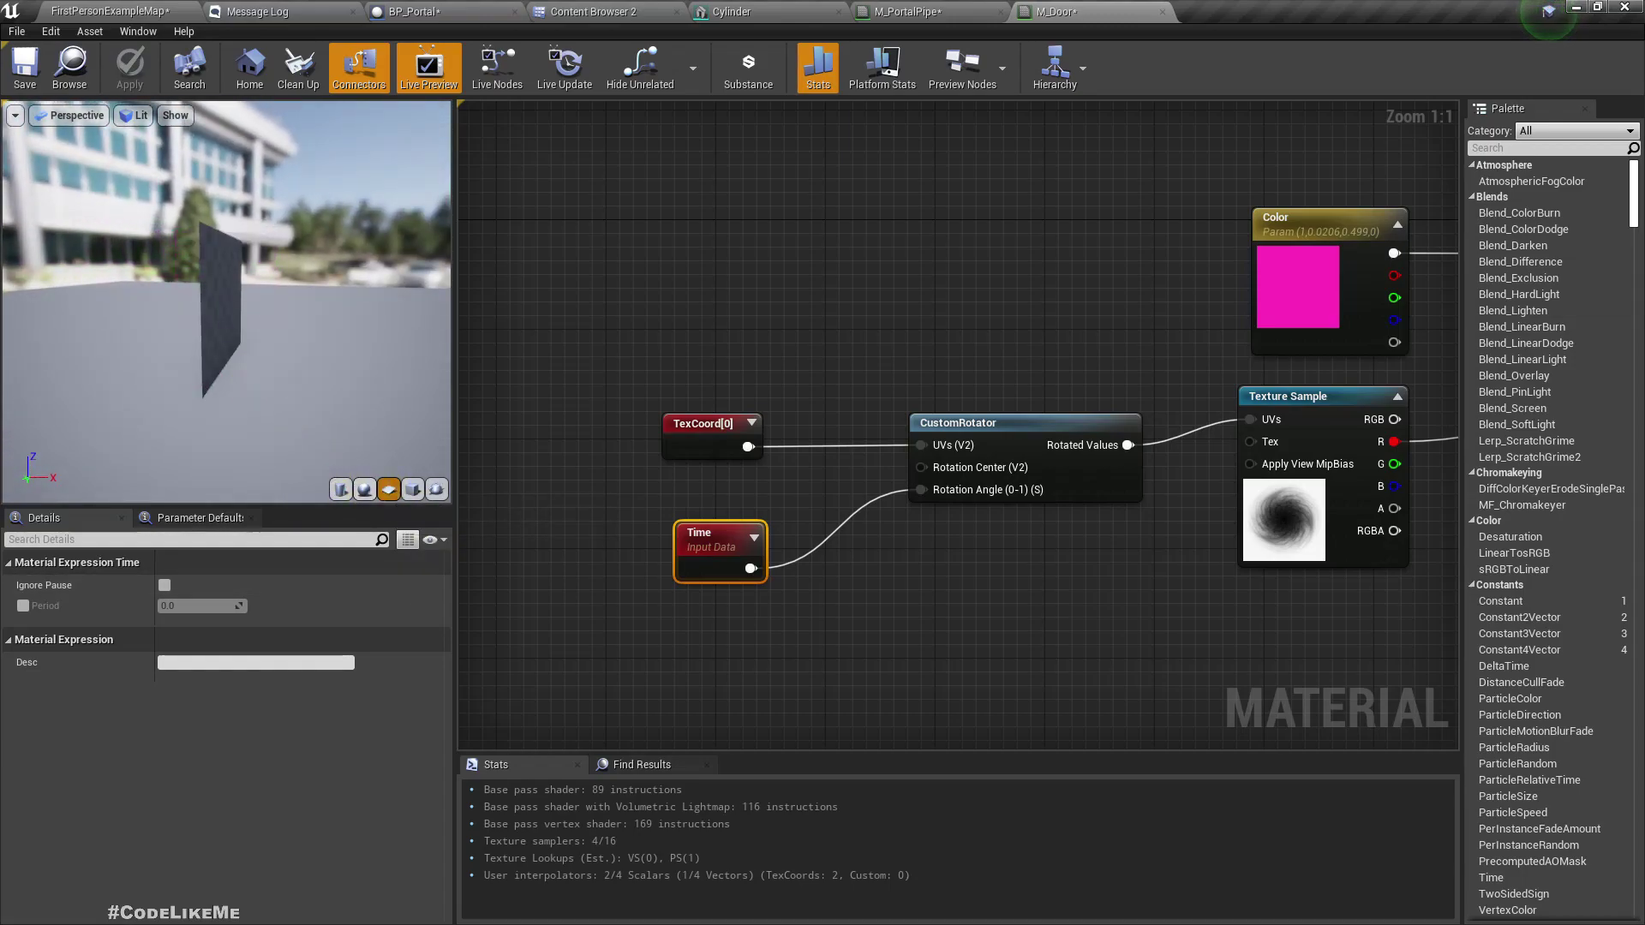
drag(306, 337, 271, 317)
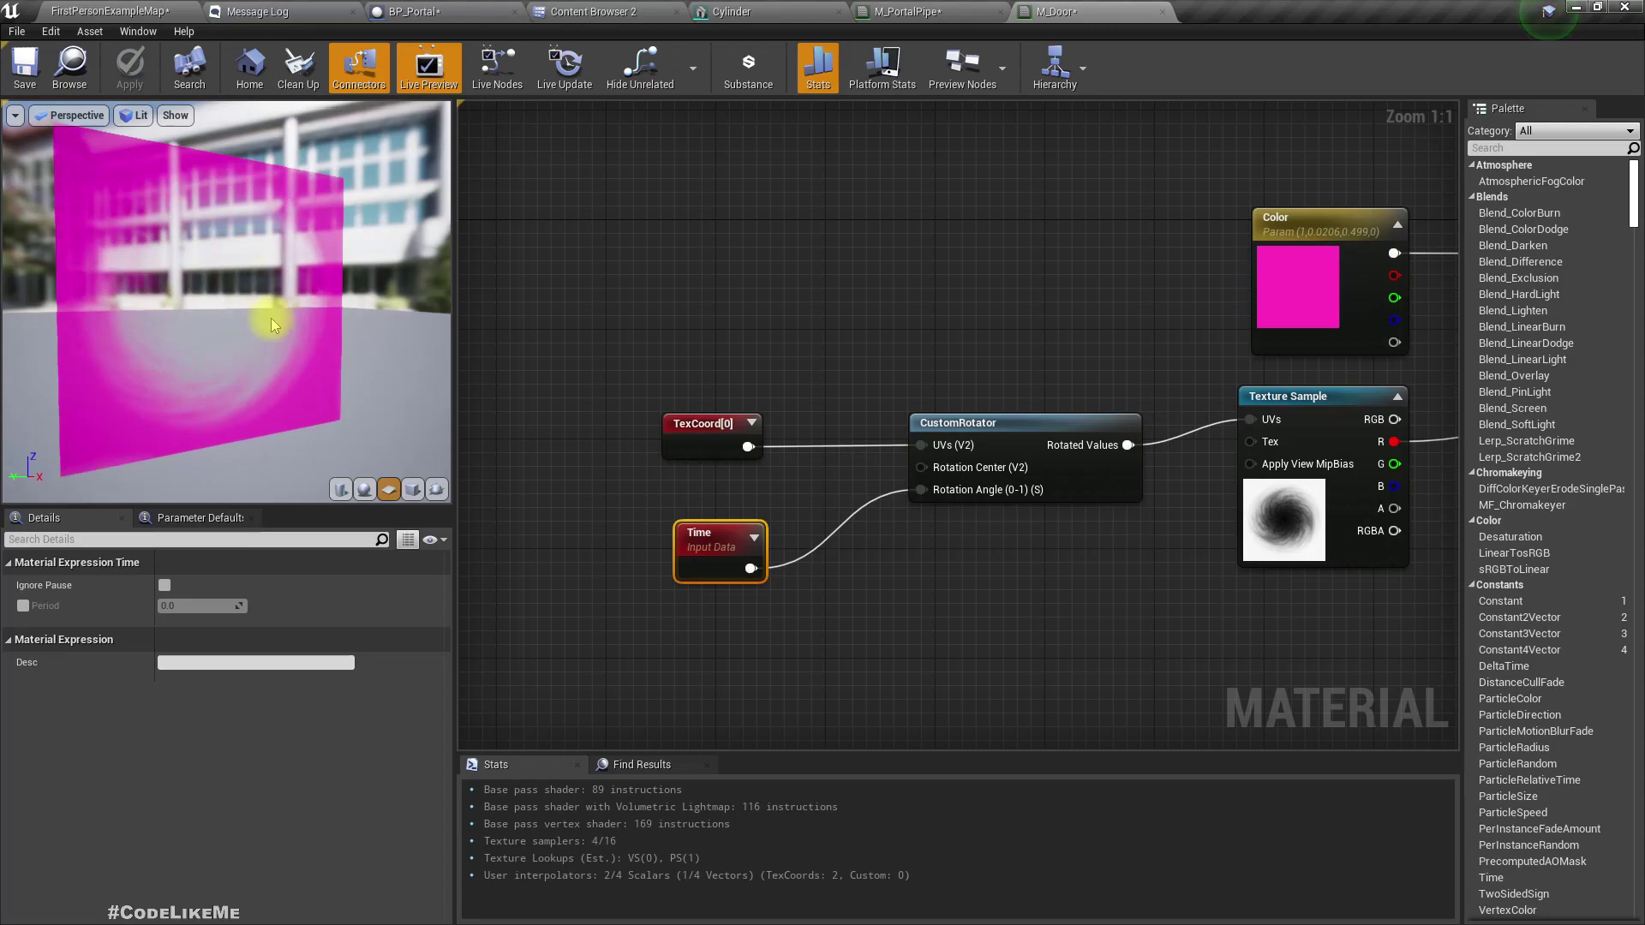
mouse_move(380, 423)
mouse_down()
mouse_move(343, 418)
mouse_move(380, 423)
mouse_up()
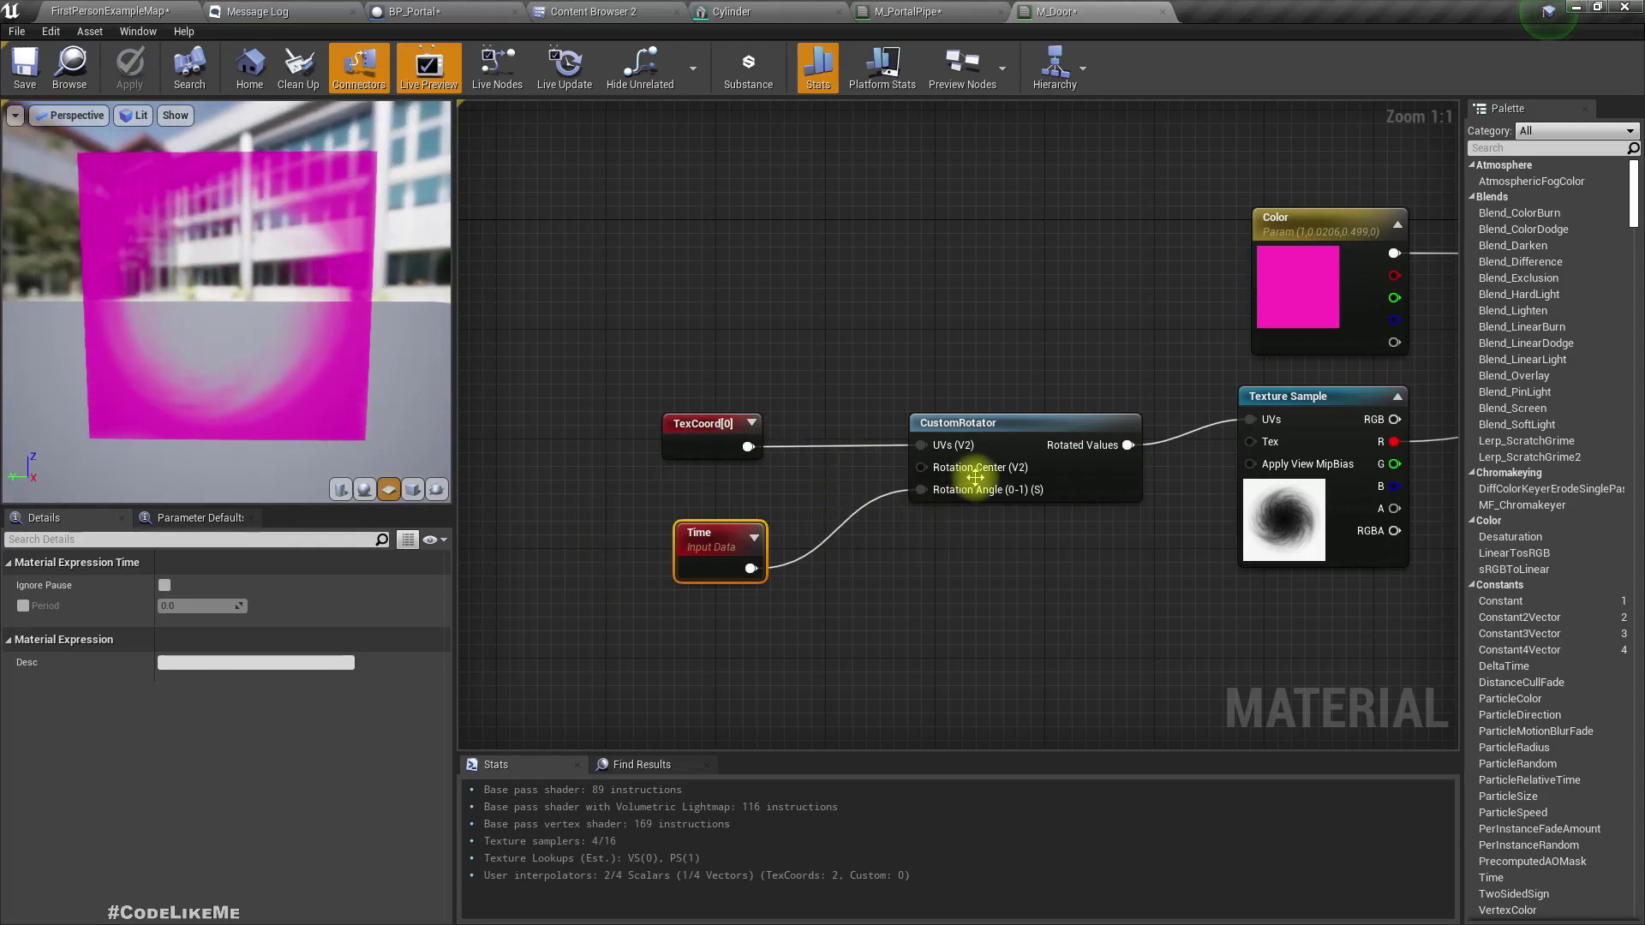
Insert a Multiply node between the Time node and the CustomRotator's Rotation Angle input
drag(695, 548, 627, 521)
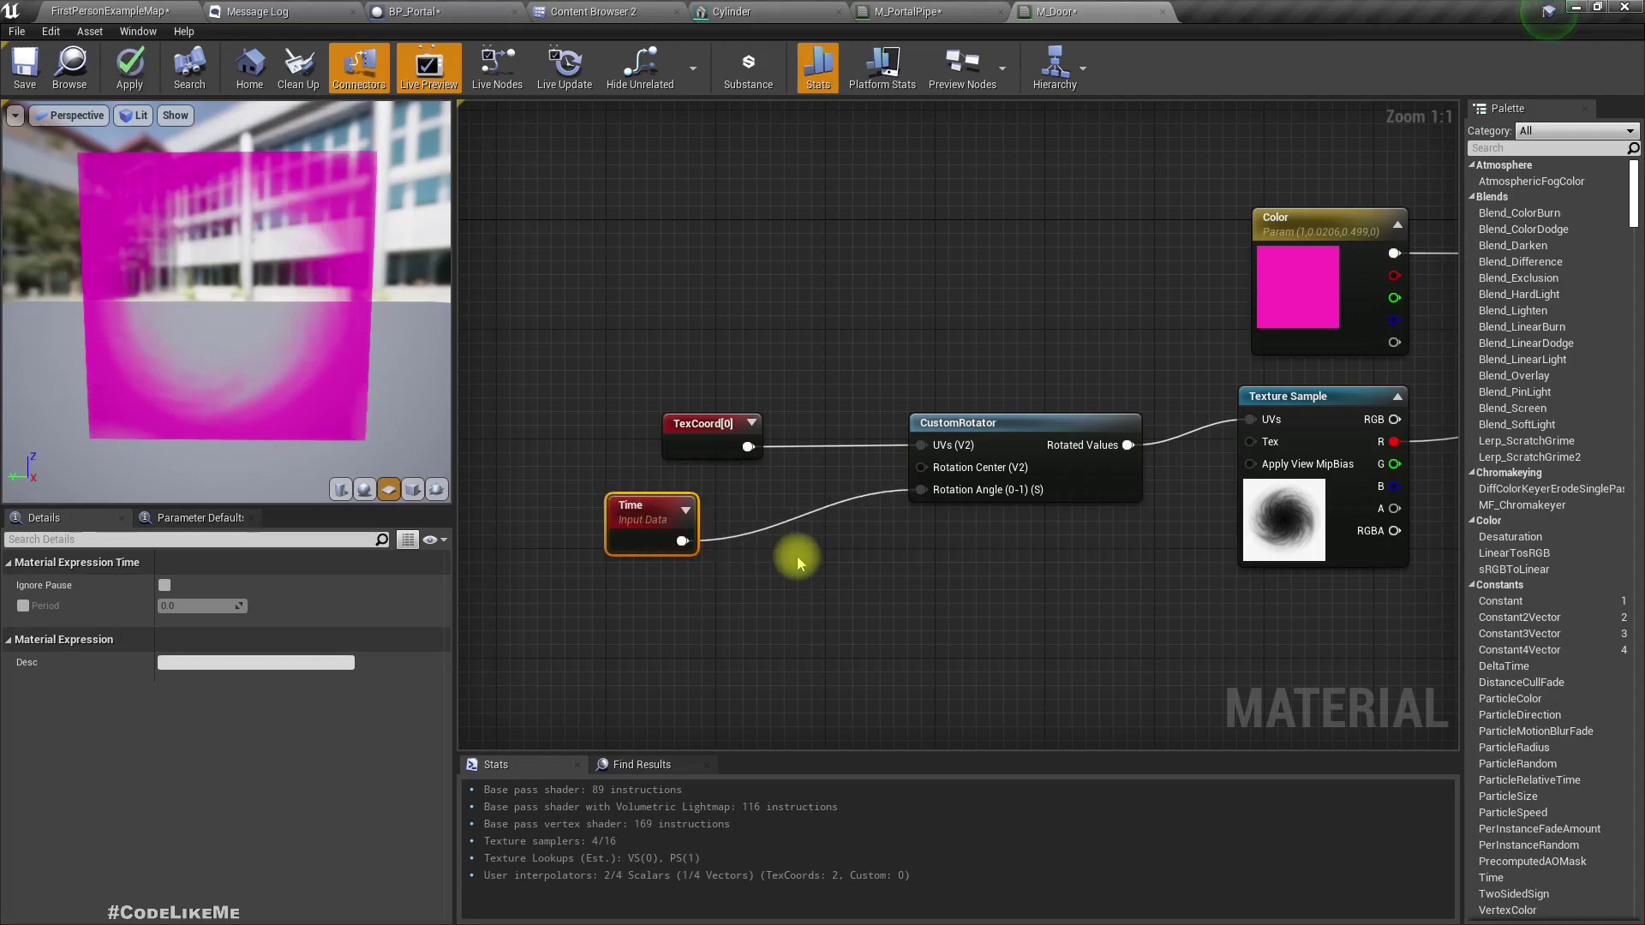
right_drag(797, 561, 680, 546)
drag(555, 528, 613, 561)
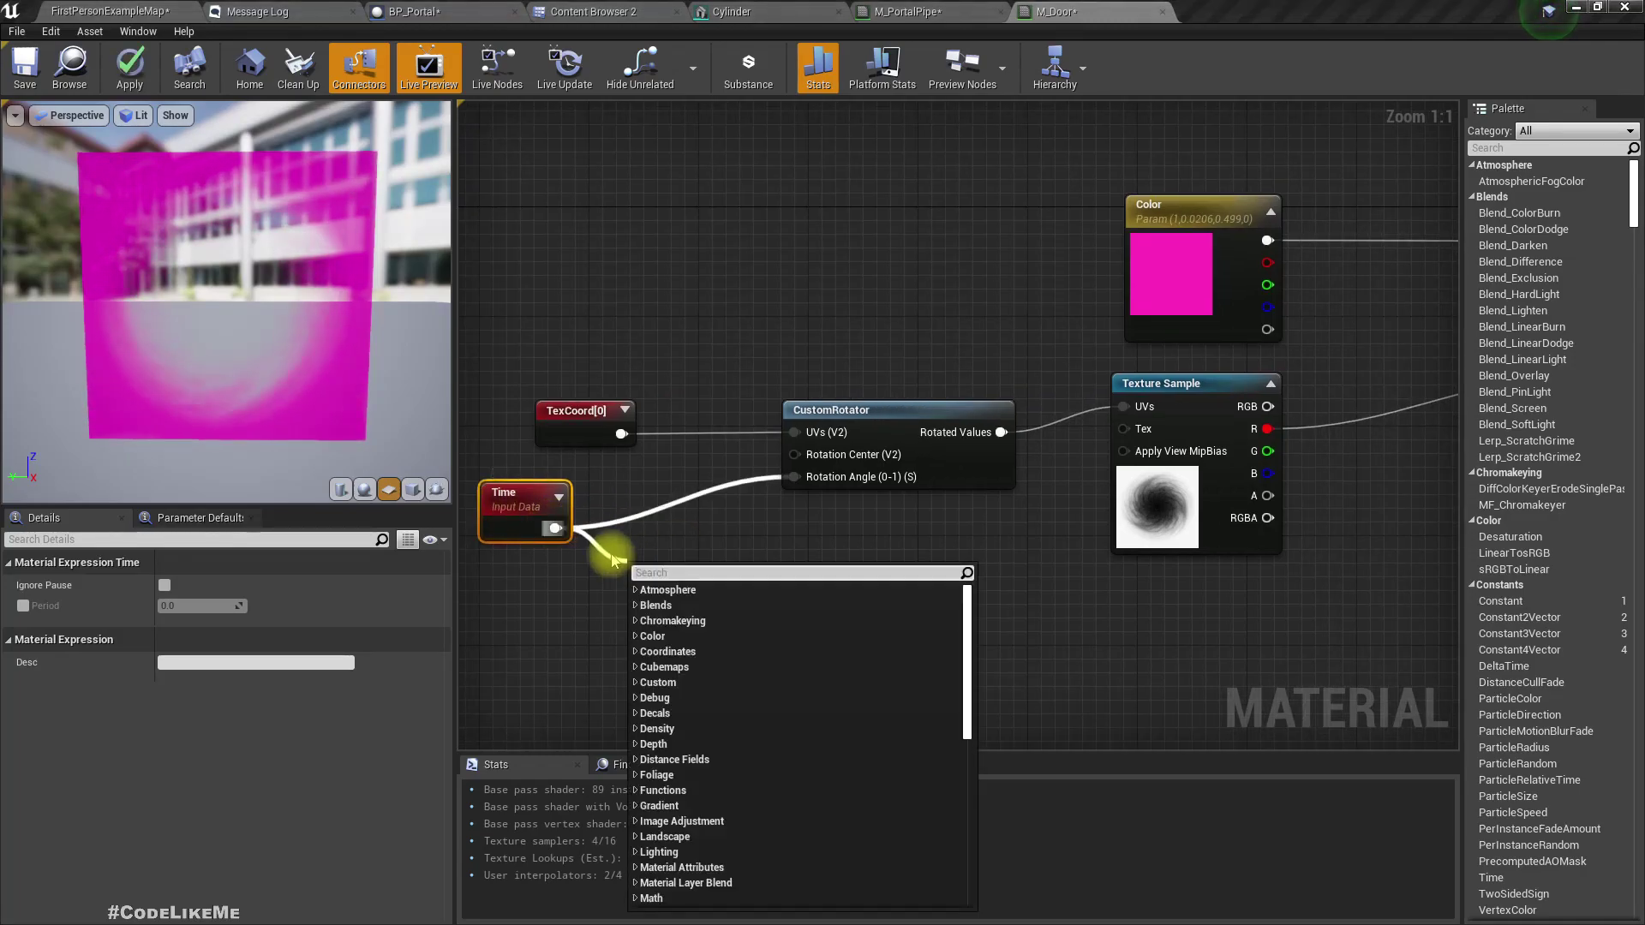
text(multiply)
key(Return)
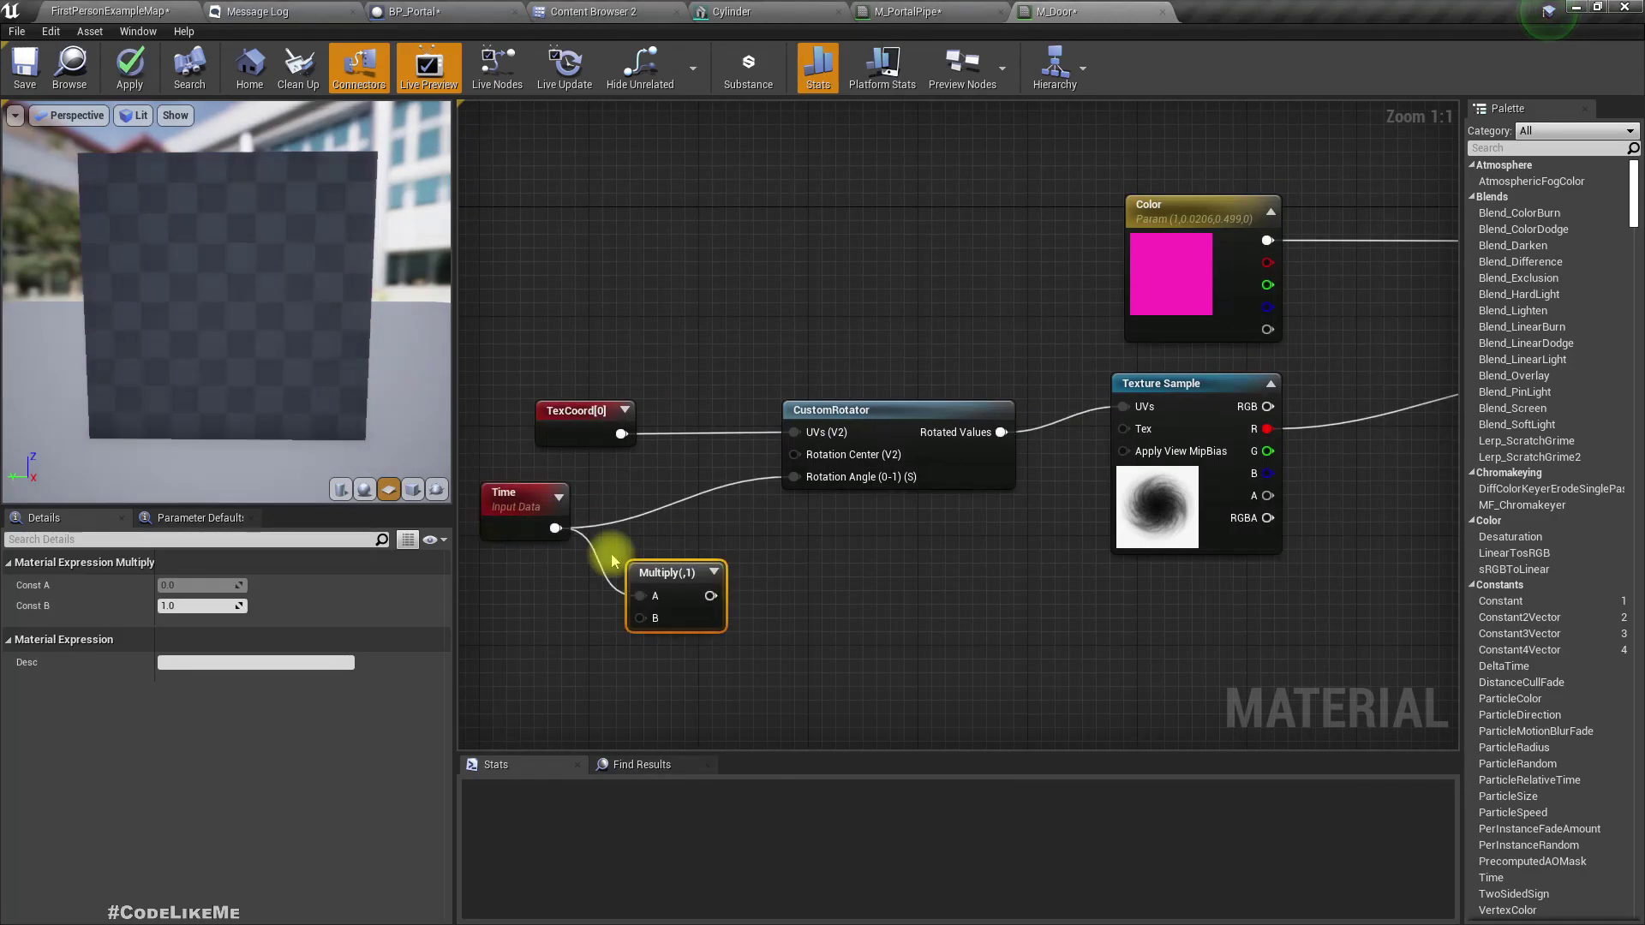
drag(709, 597, 794, 477)
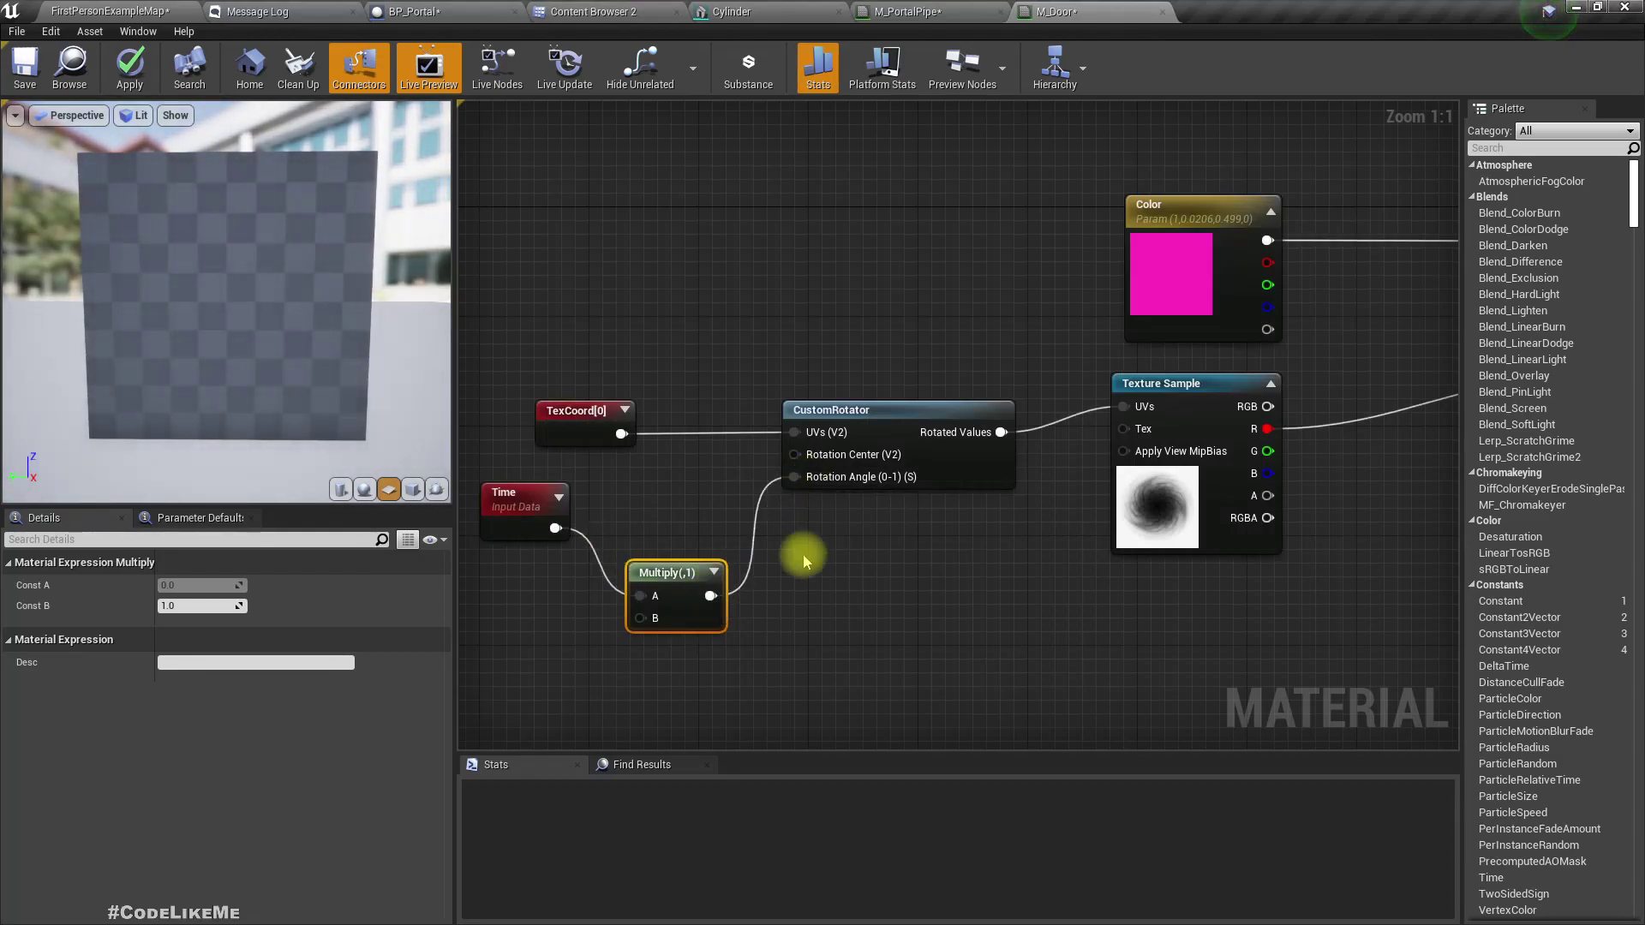
Promote the Multiply node's B input to a parameter named "rotation speed" and place it below the Time node, clear of Multiply
right_drag(632, 611, 806, 566)
right_click(827, 583)
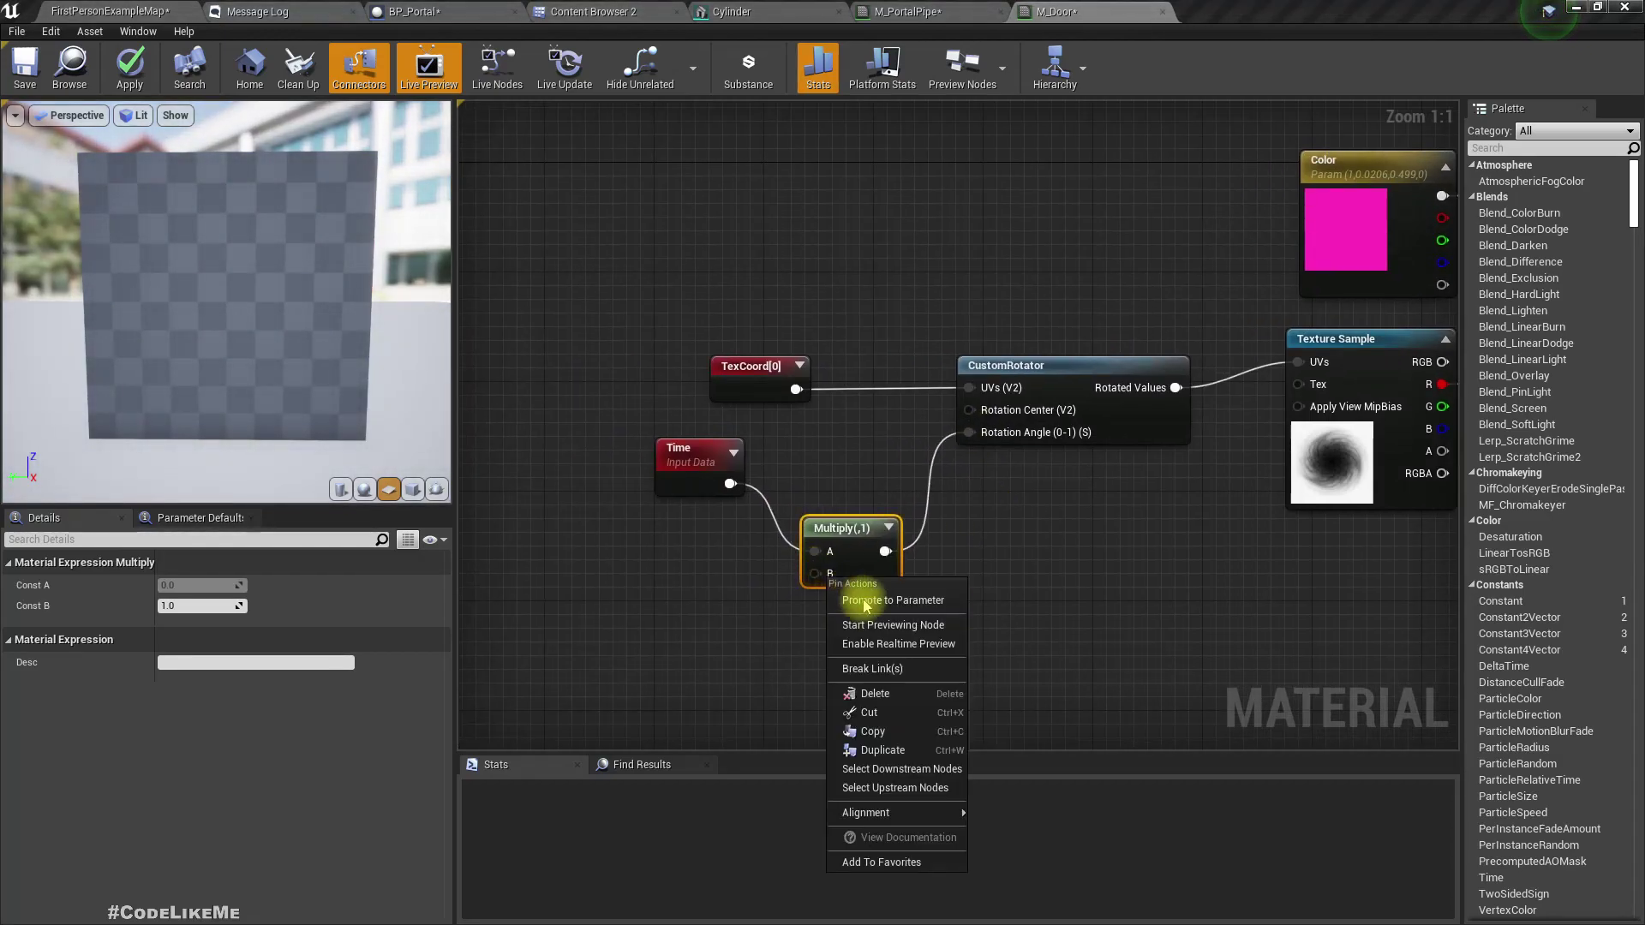
click(831, 593)
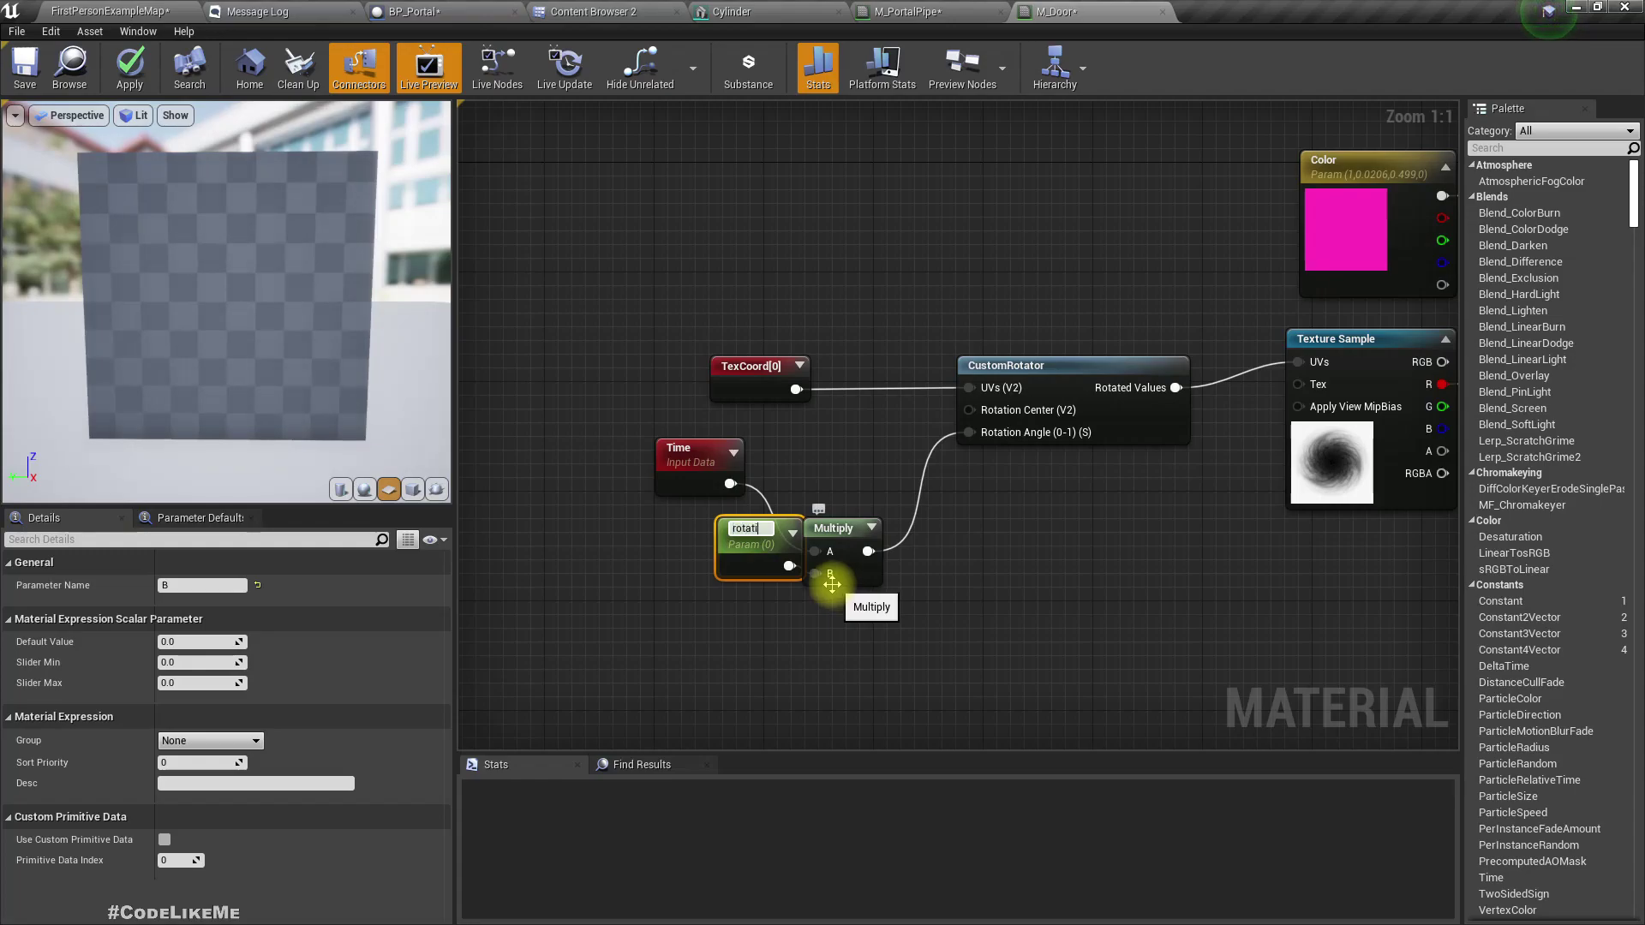
text(rotation speed)
key(Return)
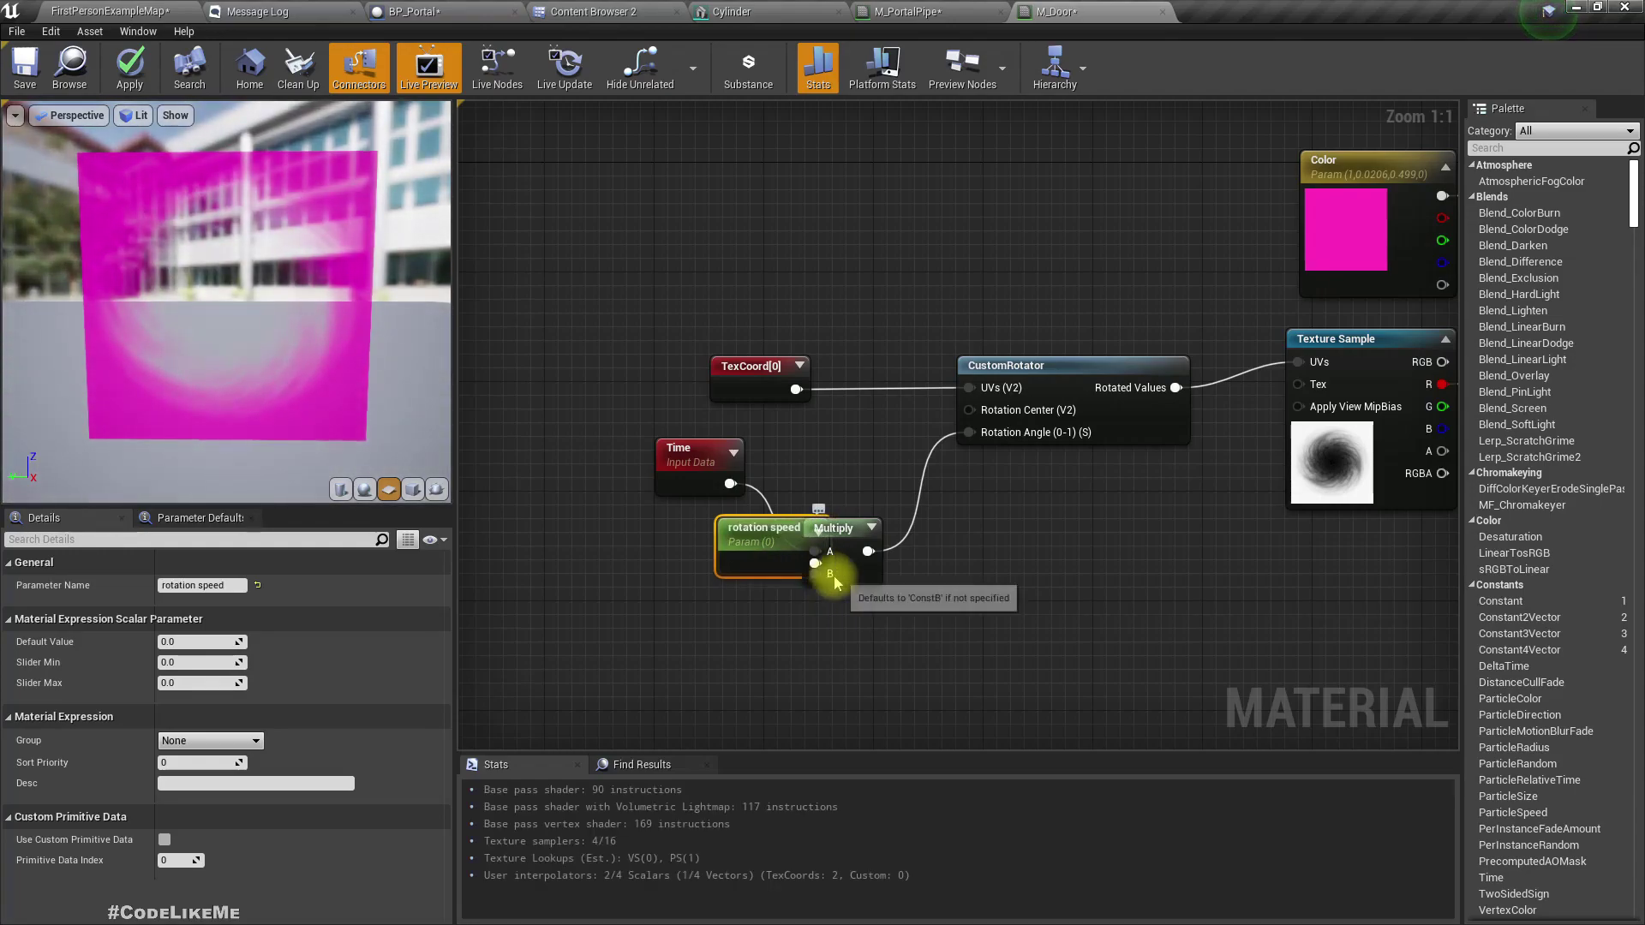
drag(763, 557, 647, 587)
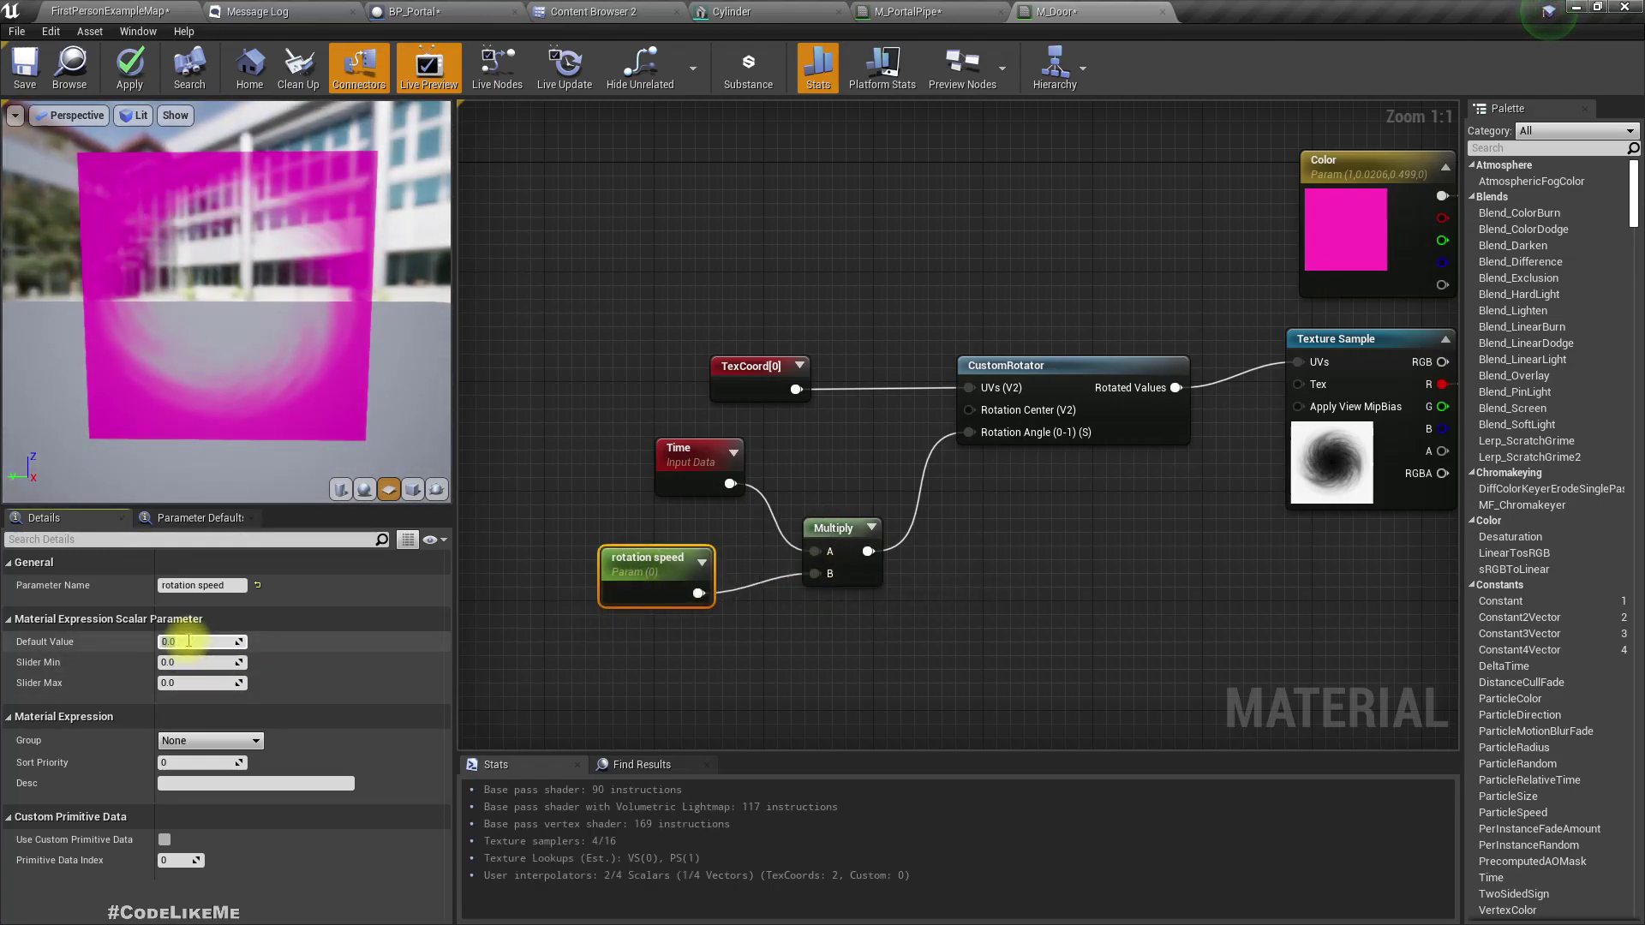
Set the rotation speed parameter's default value to 1 and line up the Time node above it
text(1)
key(Return)
drag(663, 477, 607, 503)
right_drag(654, 636, 696, 606)
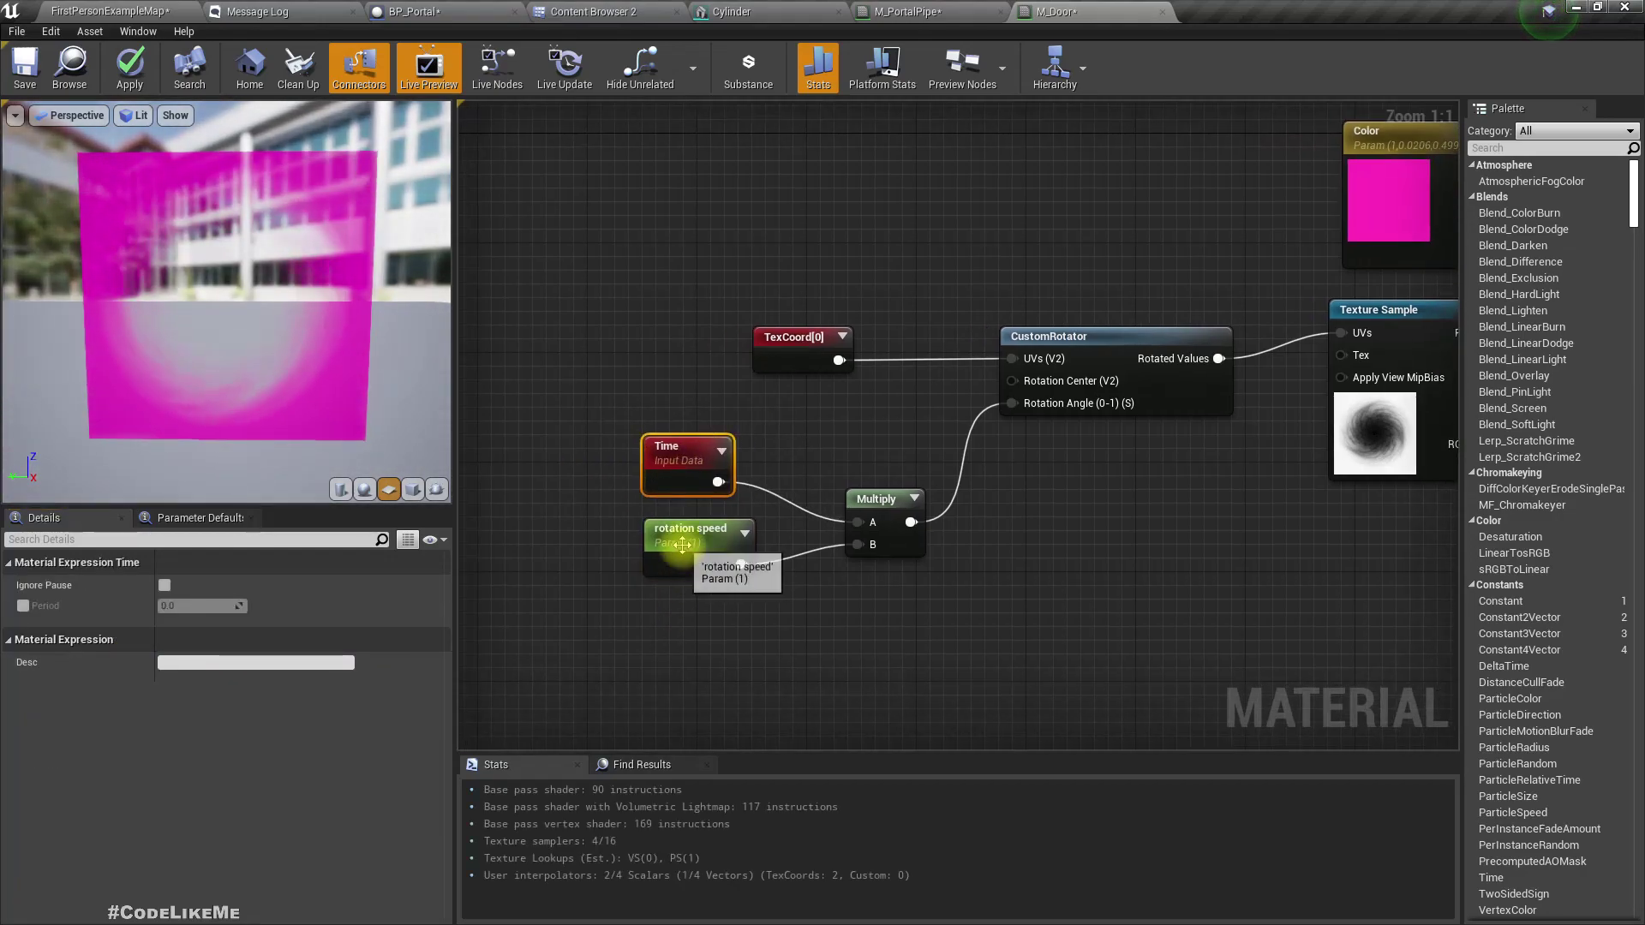
Try default values of 2 and 0.5 for the rotation speed parameter
click(681, 545)
click(218, 641)
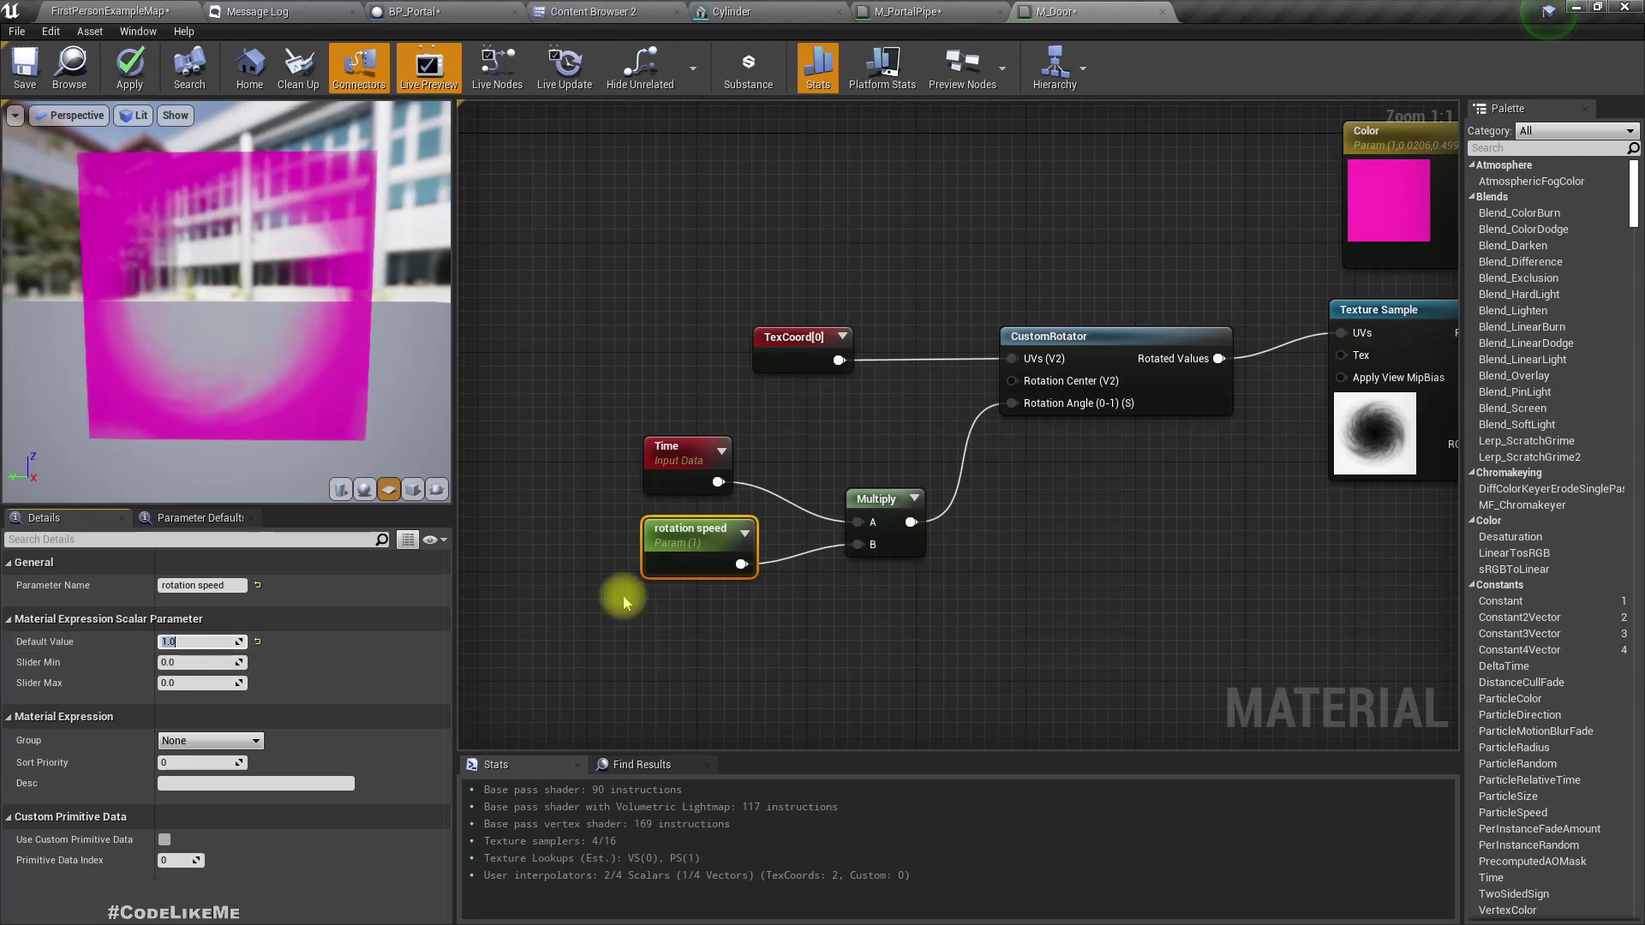
text(2)
key(Return)
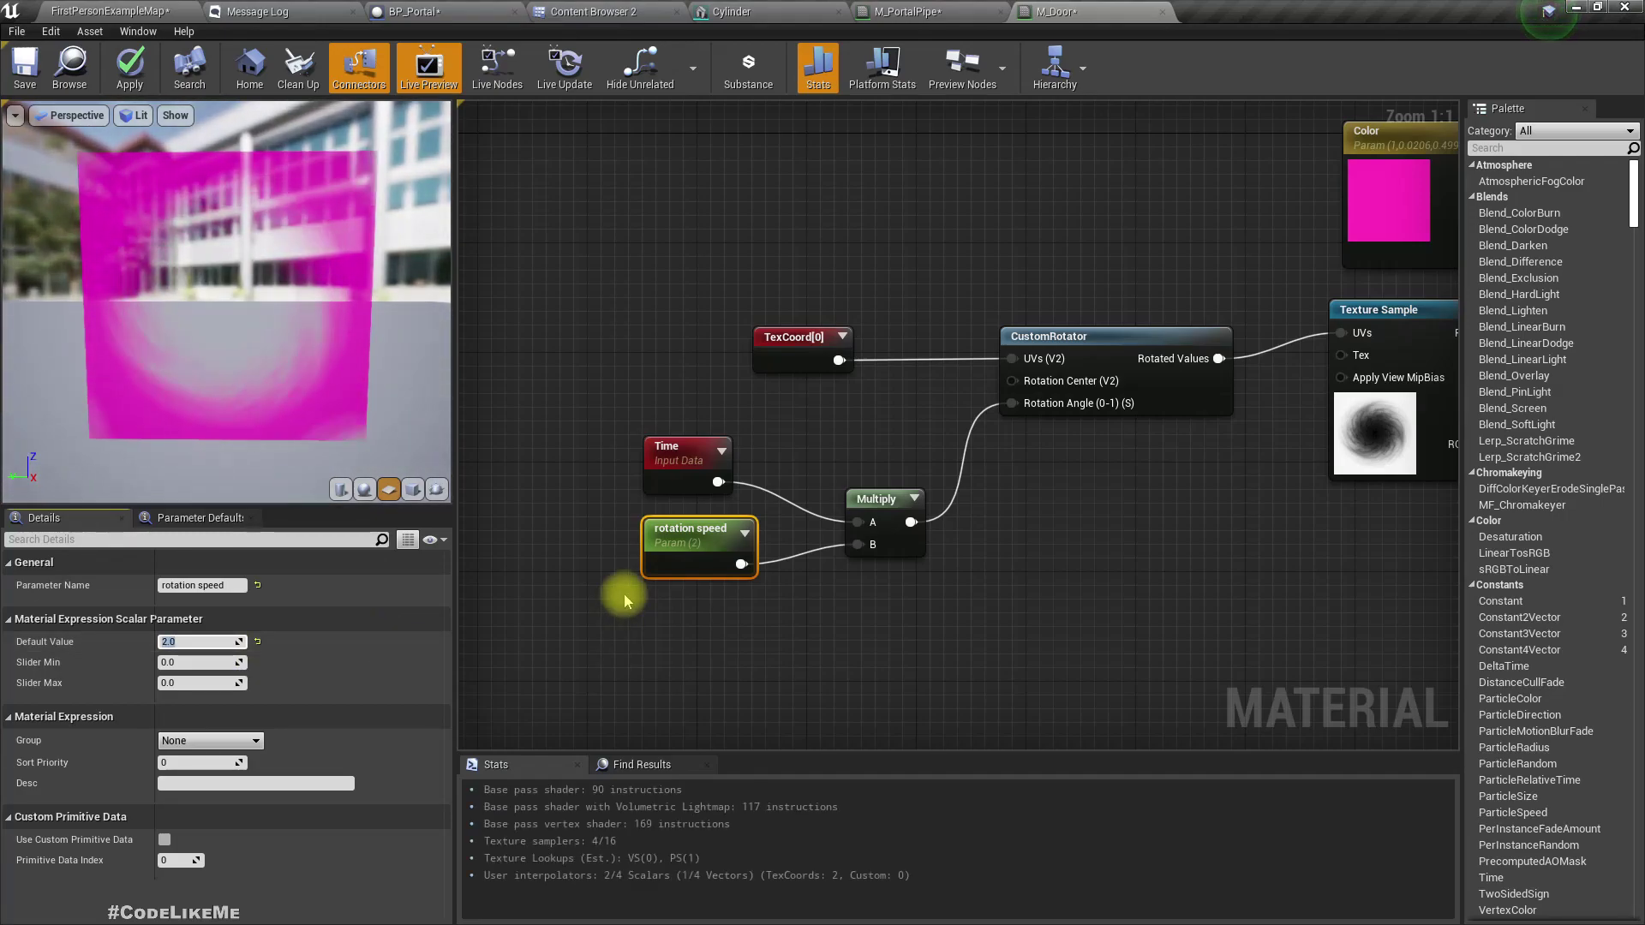
text(0.5)
key(Return)
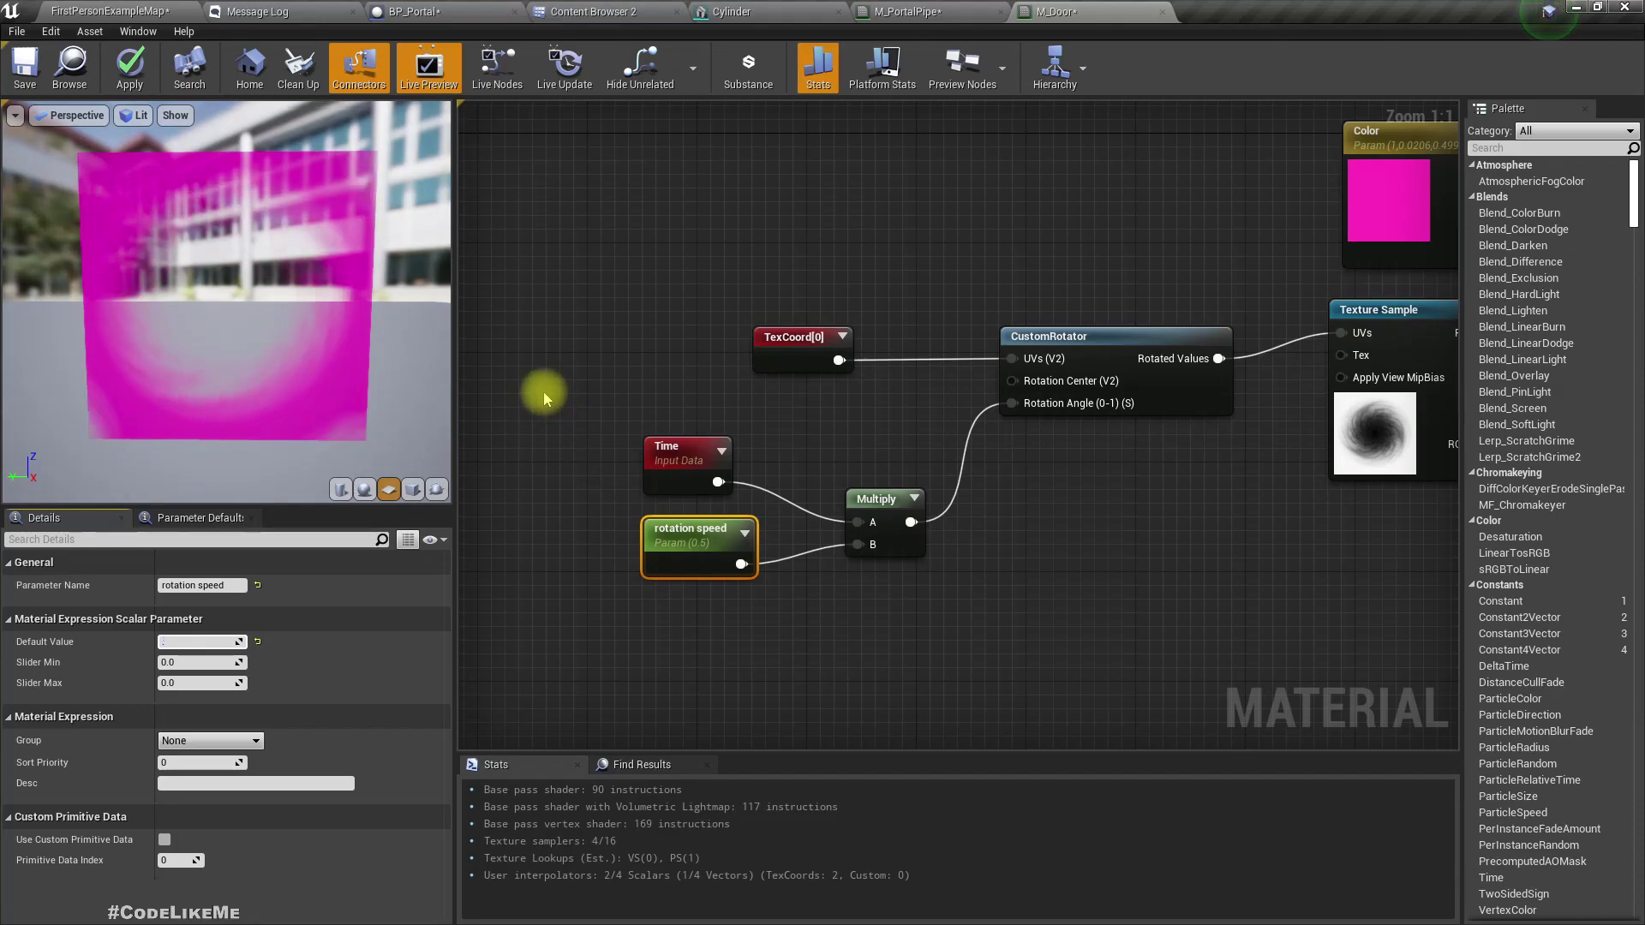
Set the rotation speed parameter's default value to 0.9 and apply the M_Door changes
text(0.9)
key(Return)
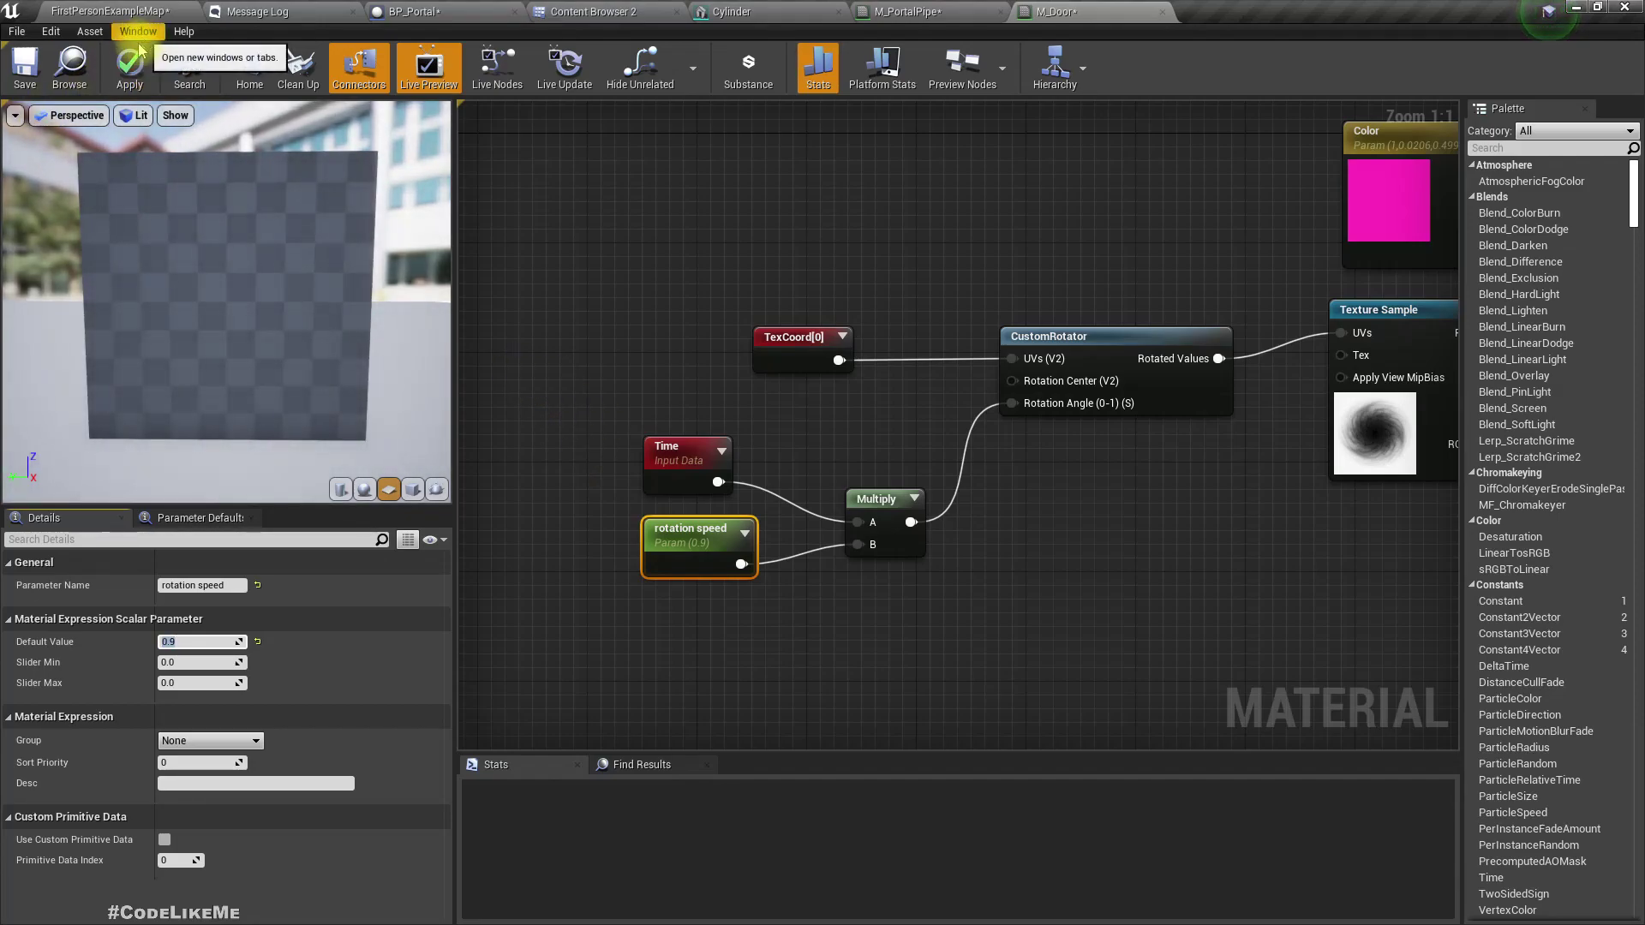
click(129, 73)
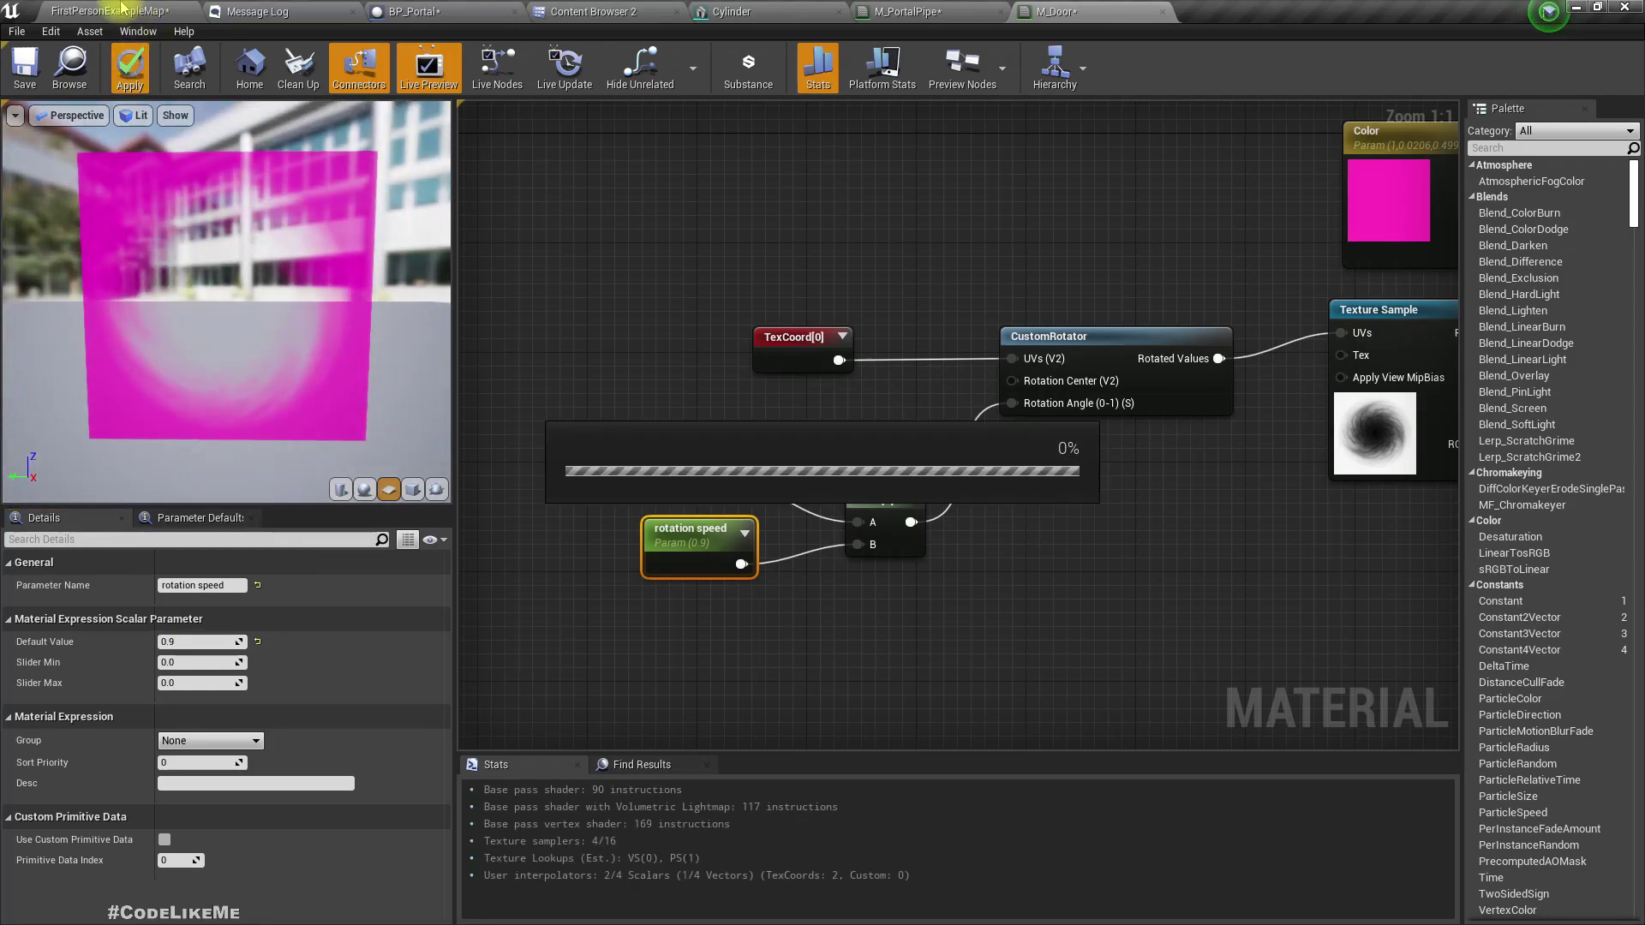
Go back to the FirstPersonExampleMap level and examine the portal's rotating swirl doors and translucent pipe from several angles
click(120, 9)
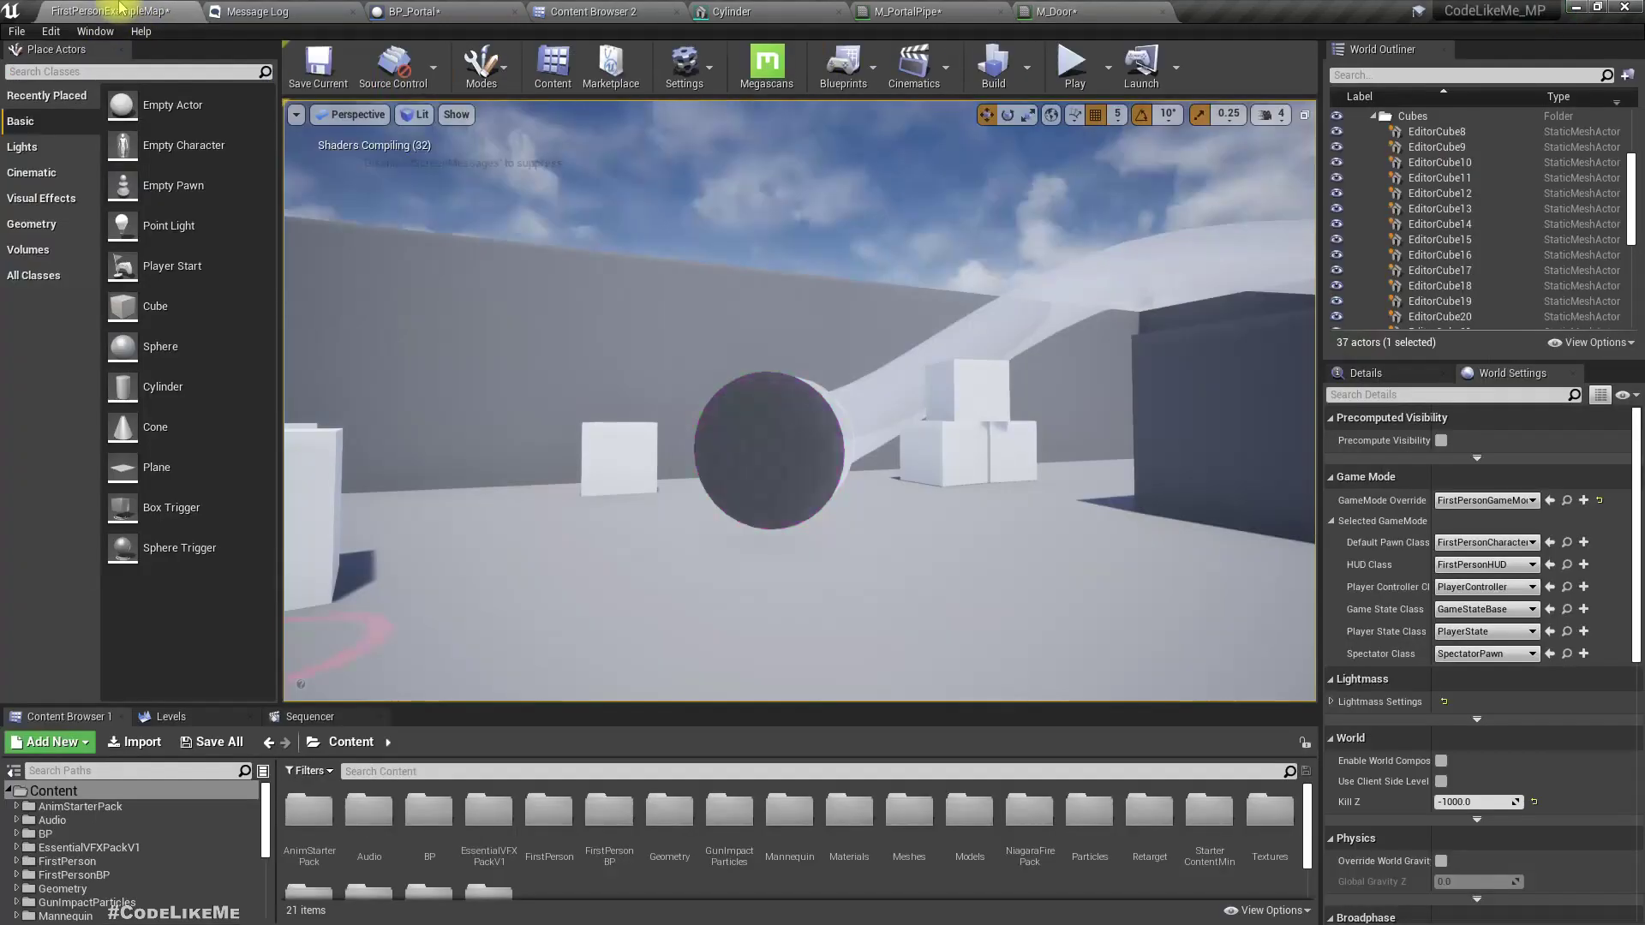
right_drag(809, 496, 994, 488)
key(w)
key(w)
key(d)
right_drag(883, 540, 803, 496)
key(q)
key(e)
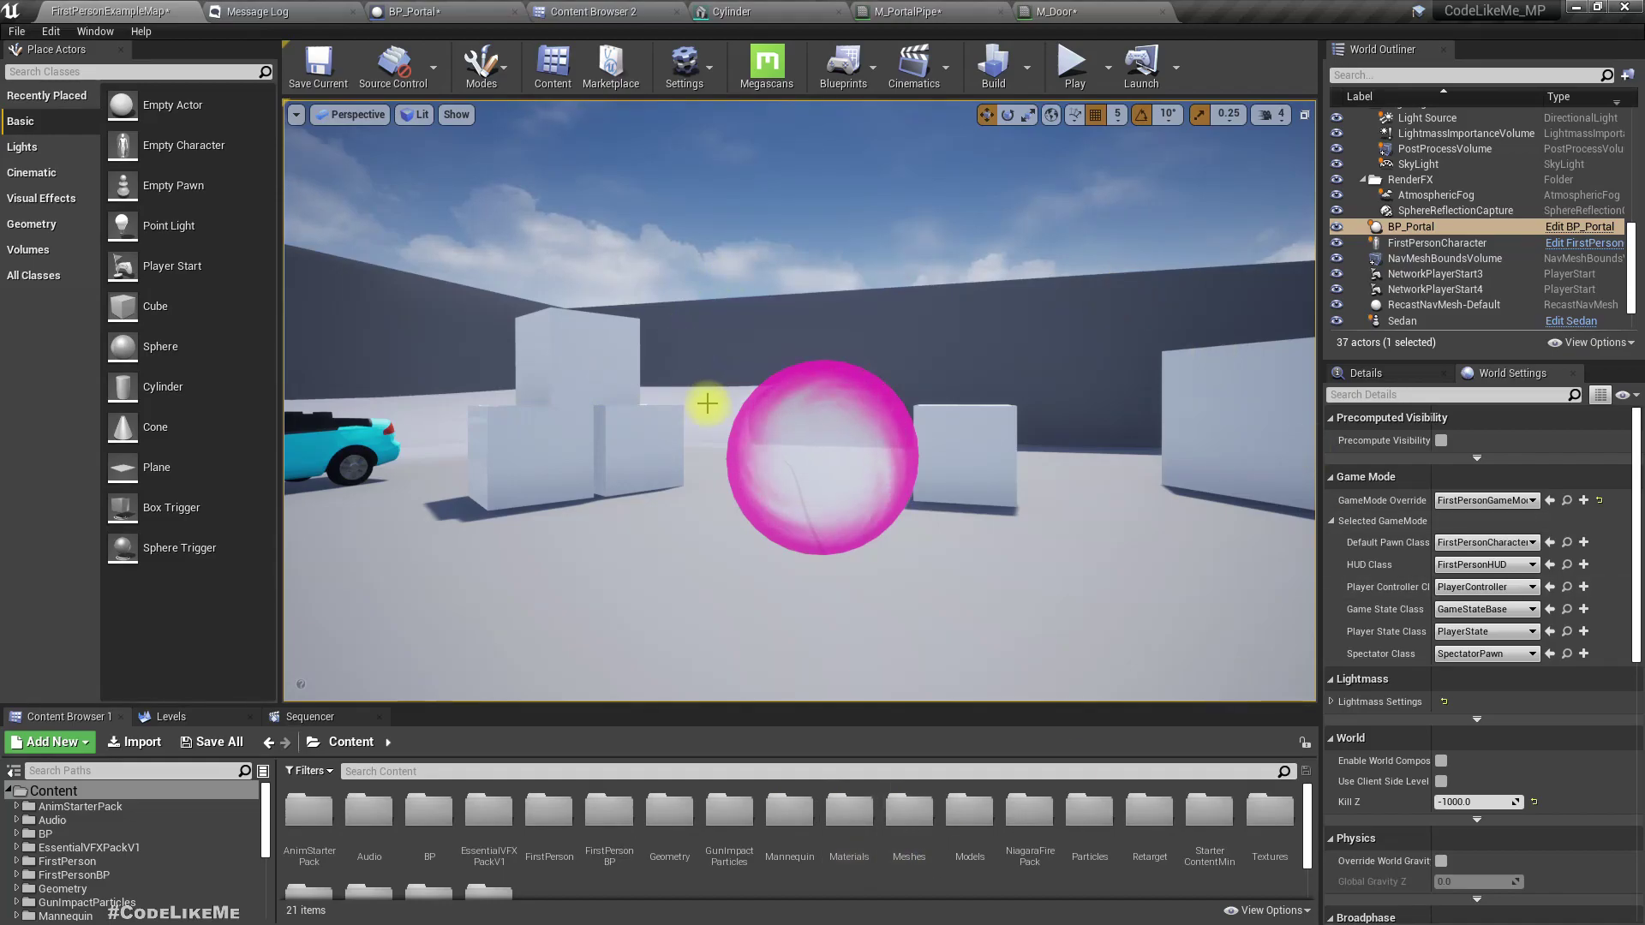
right_drag(877, 322, 985, 333)
key(w)
key(a)
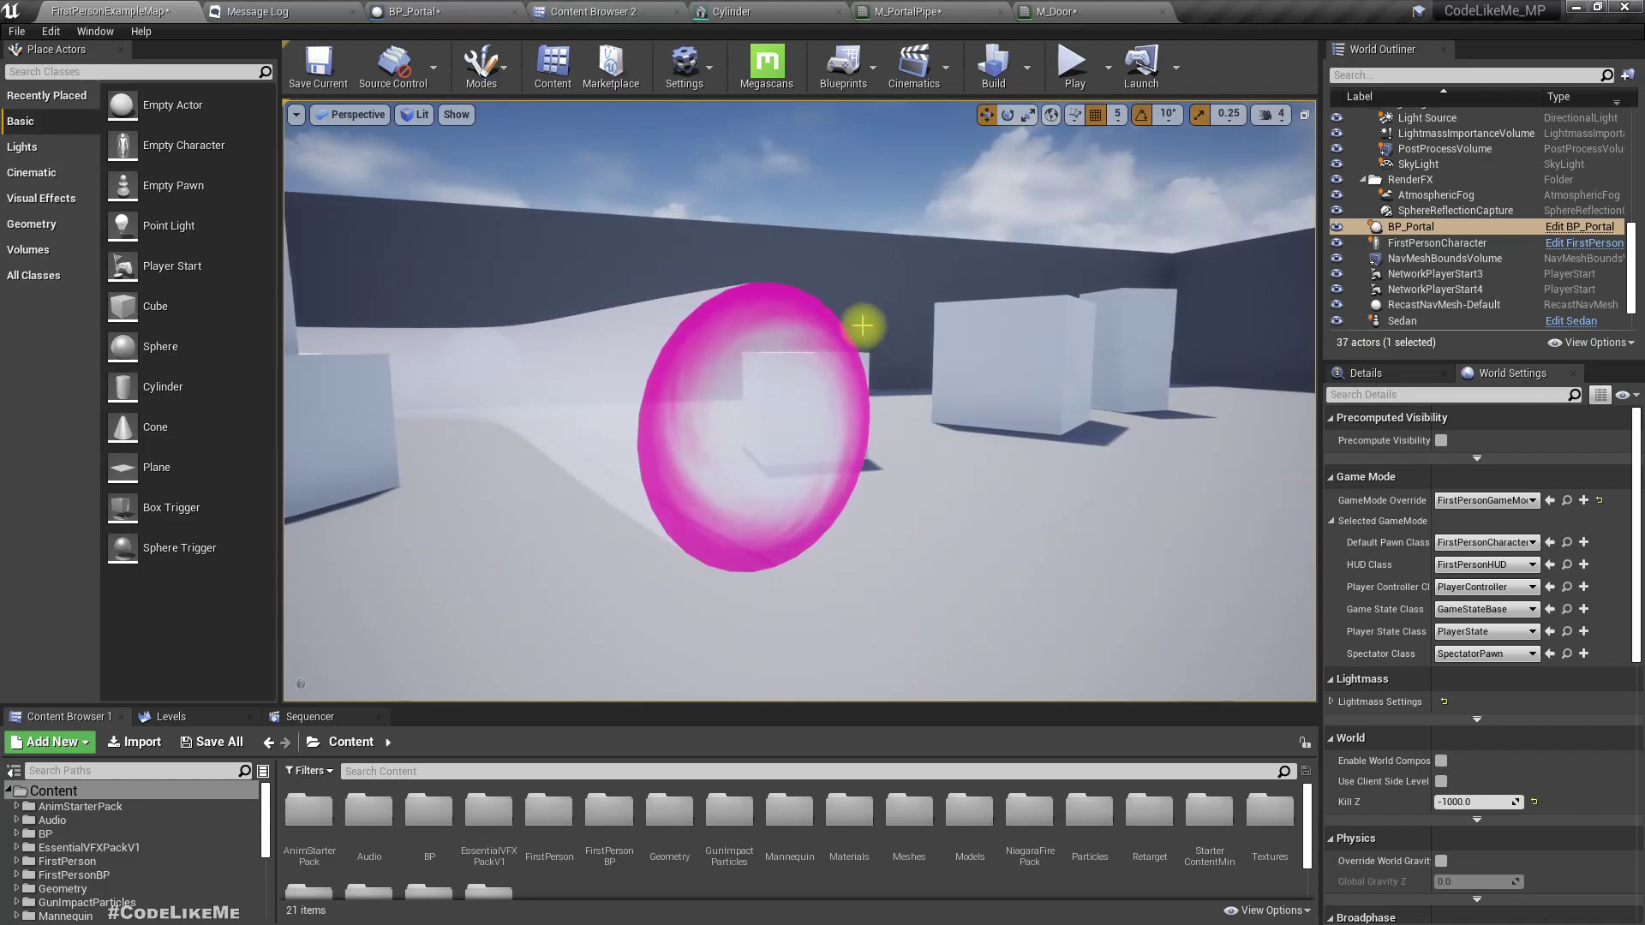
key(d)
right_drag(869, 321, 773, 379)
key(d)
key(a)
key(s)
key(w)
key(w)
key(a)
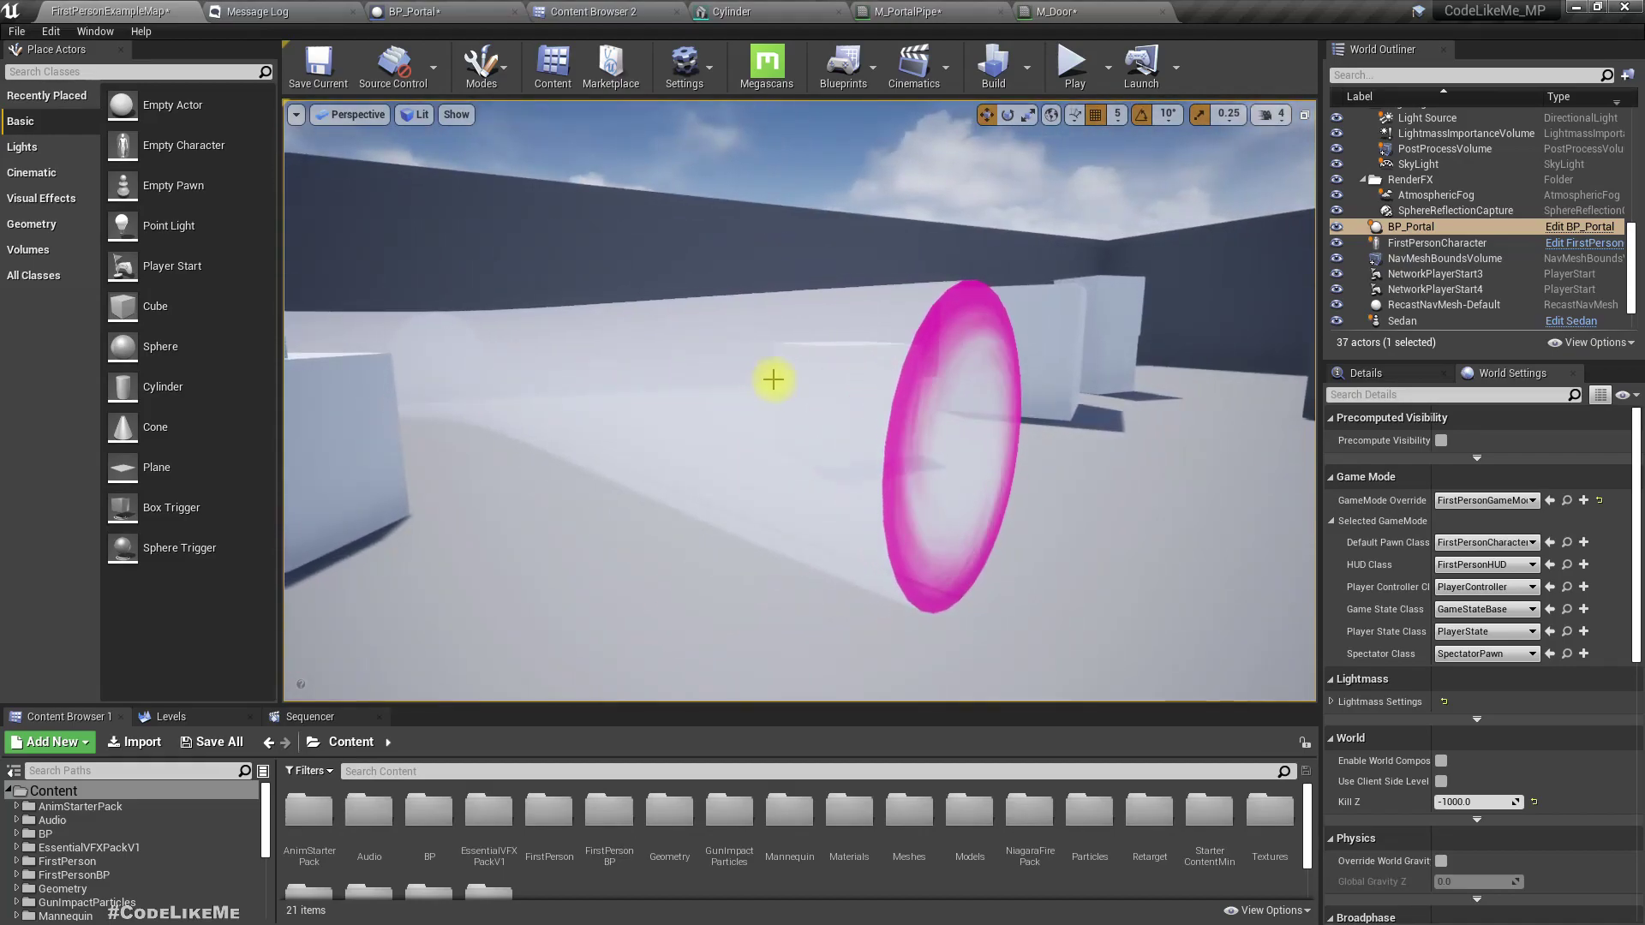
Select the portal pipe in the level and review the Color and Opacity parameters in its M_PortalPipe material
click(651, 358)
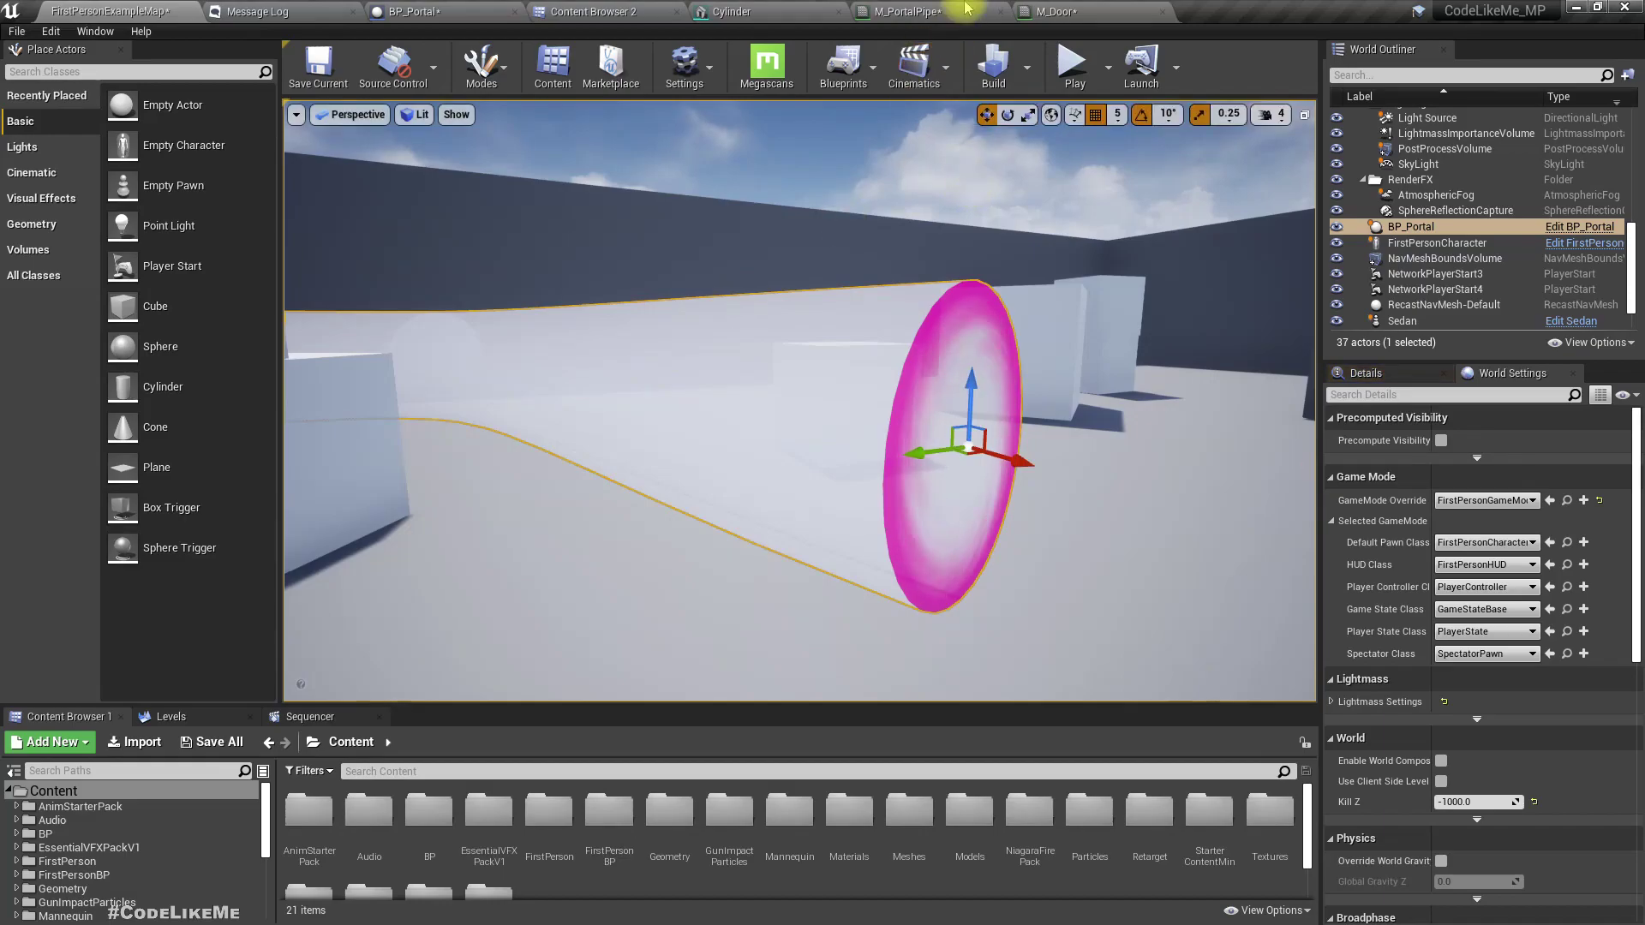
click(914, 11)
right_drag(644, 481, 866, 405)
right_drag(737, 393, 789, 429)
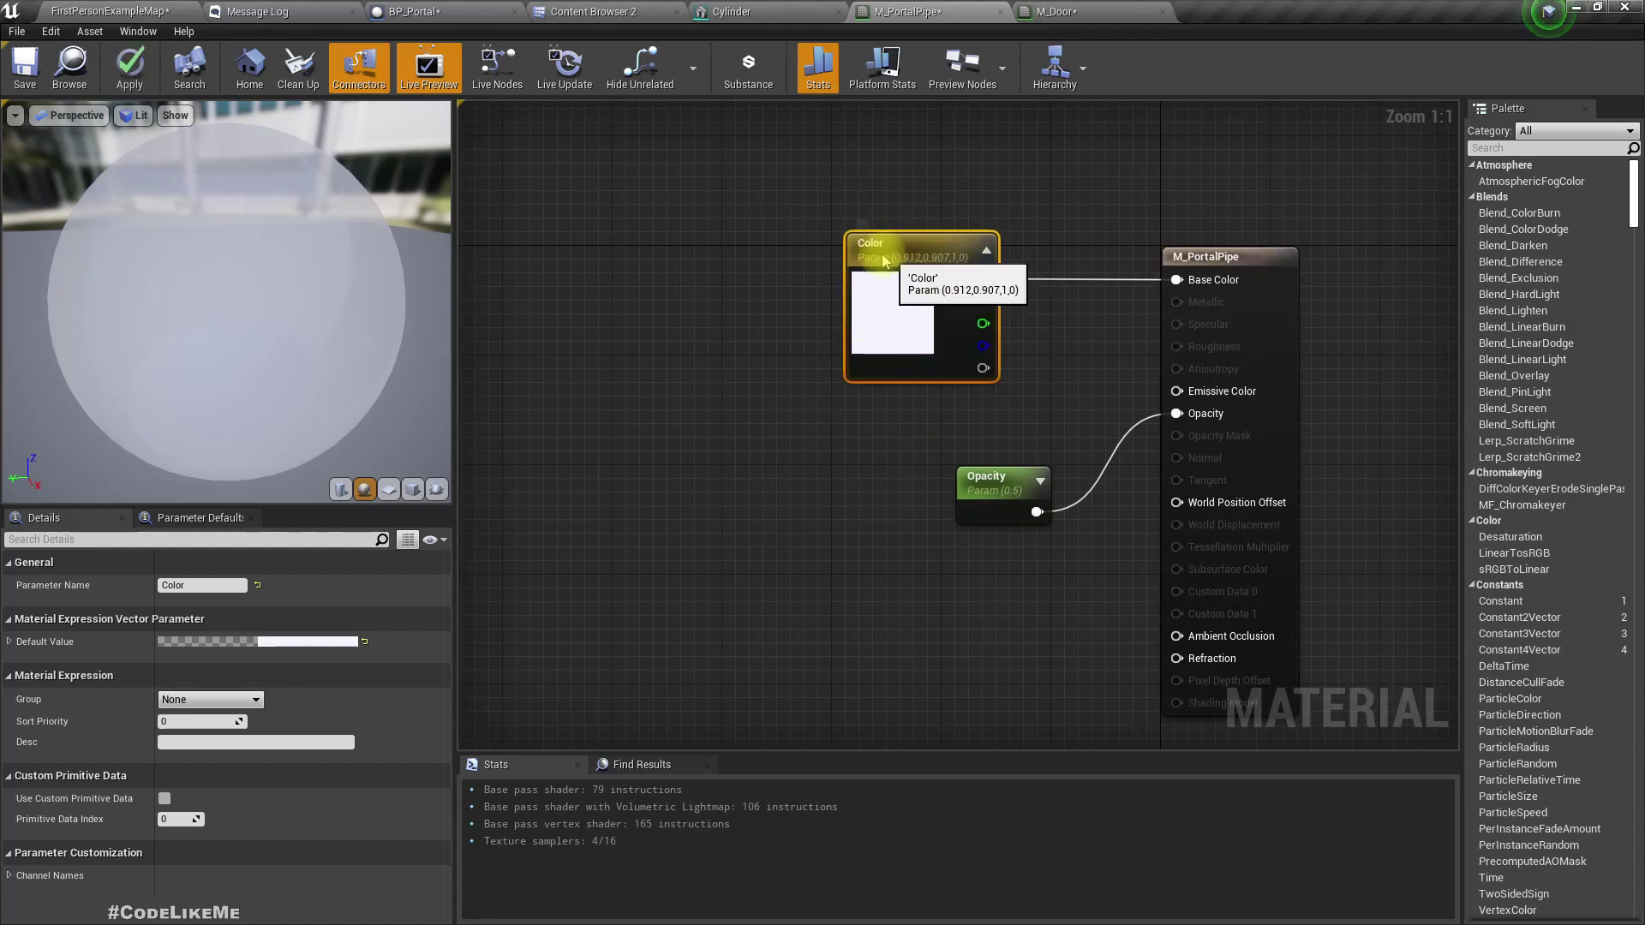
click(956, 490)
right_drag(749, 576, 831, 522)
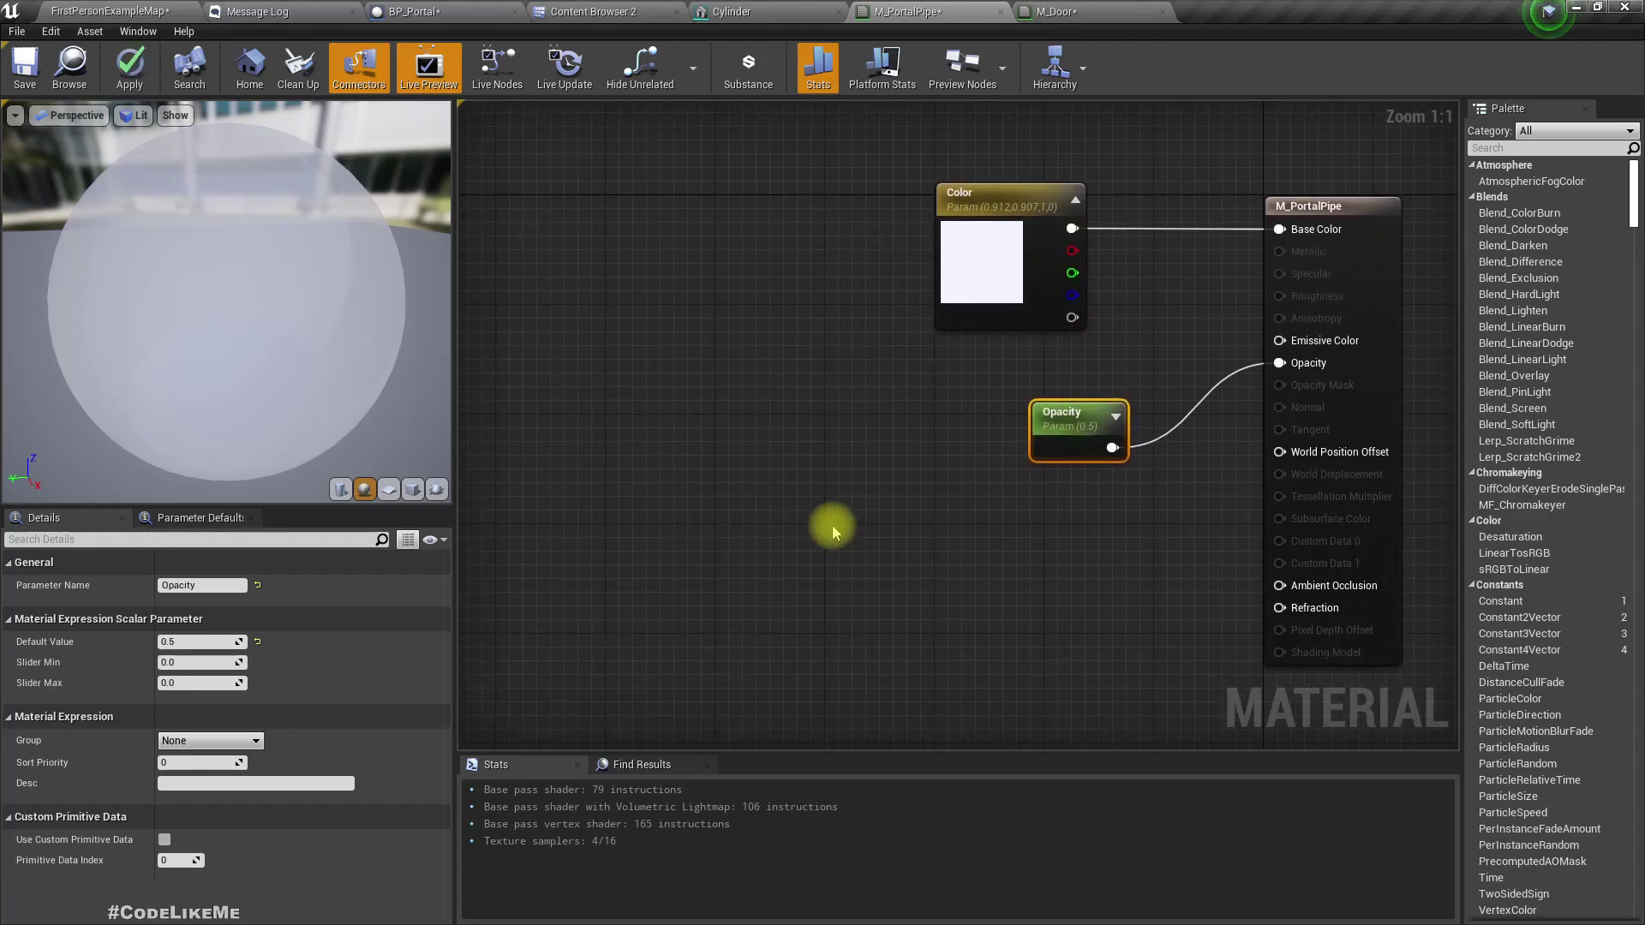
right_click(831, 518)
right_drag(728, 406, 738, 441)
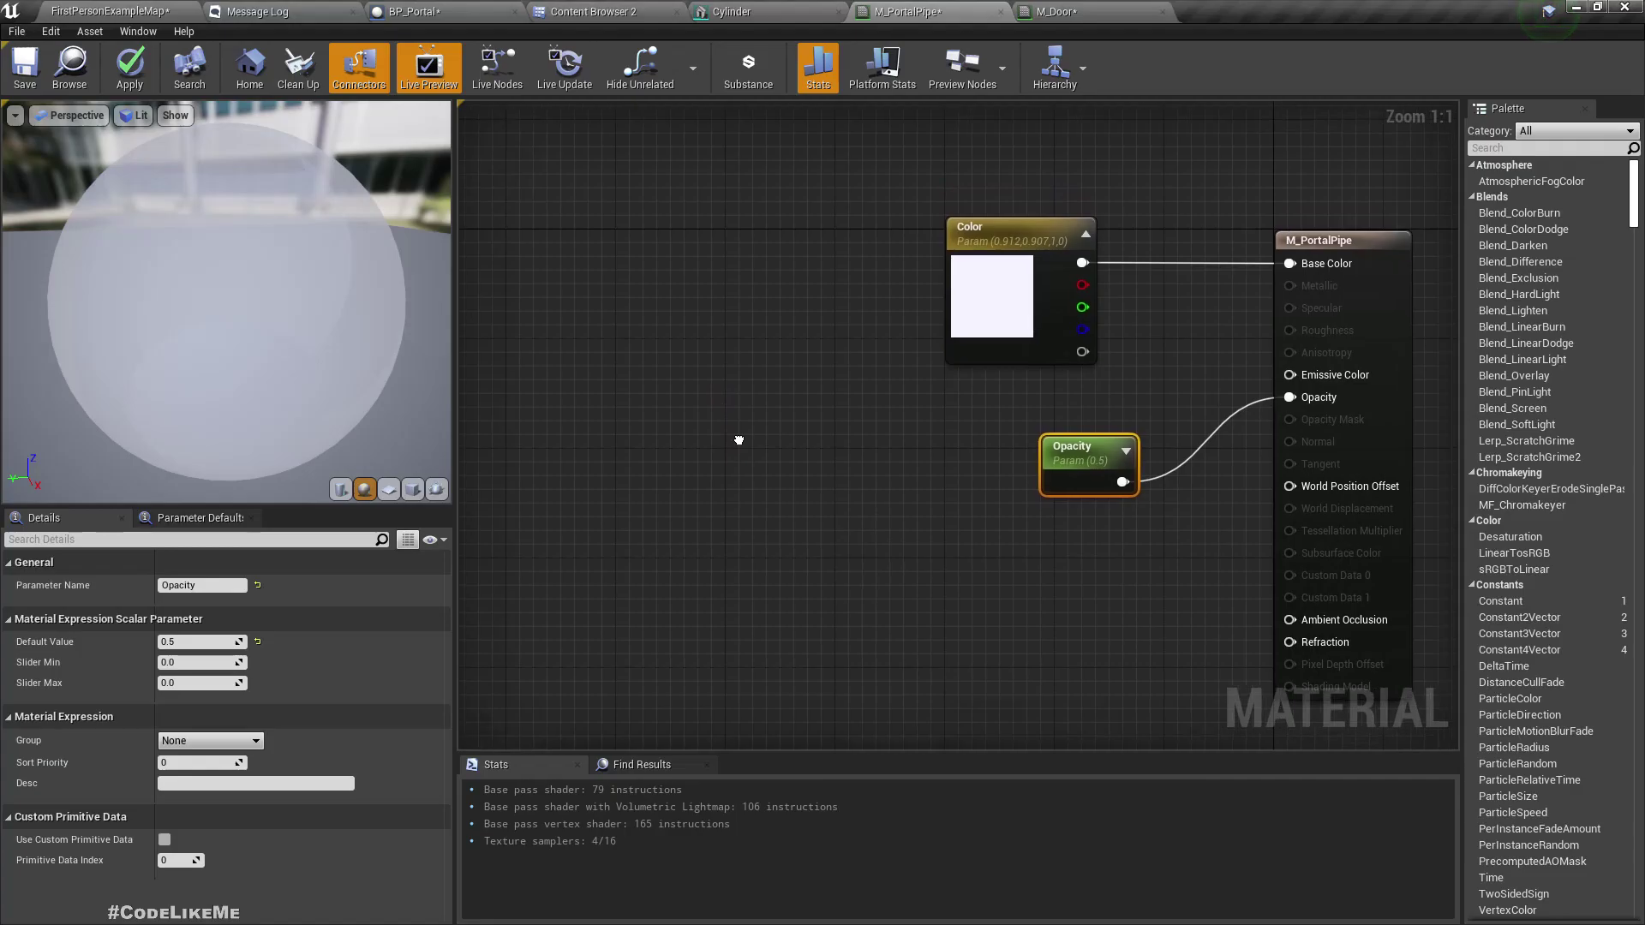
Search all project content for "noise" and add the T_TileNoise texture to the M_PortalPipe graph as a Texture Sample
click(533, 19)
click(55, 87)
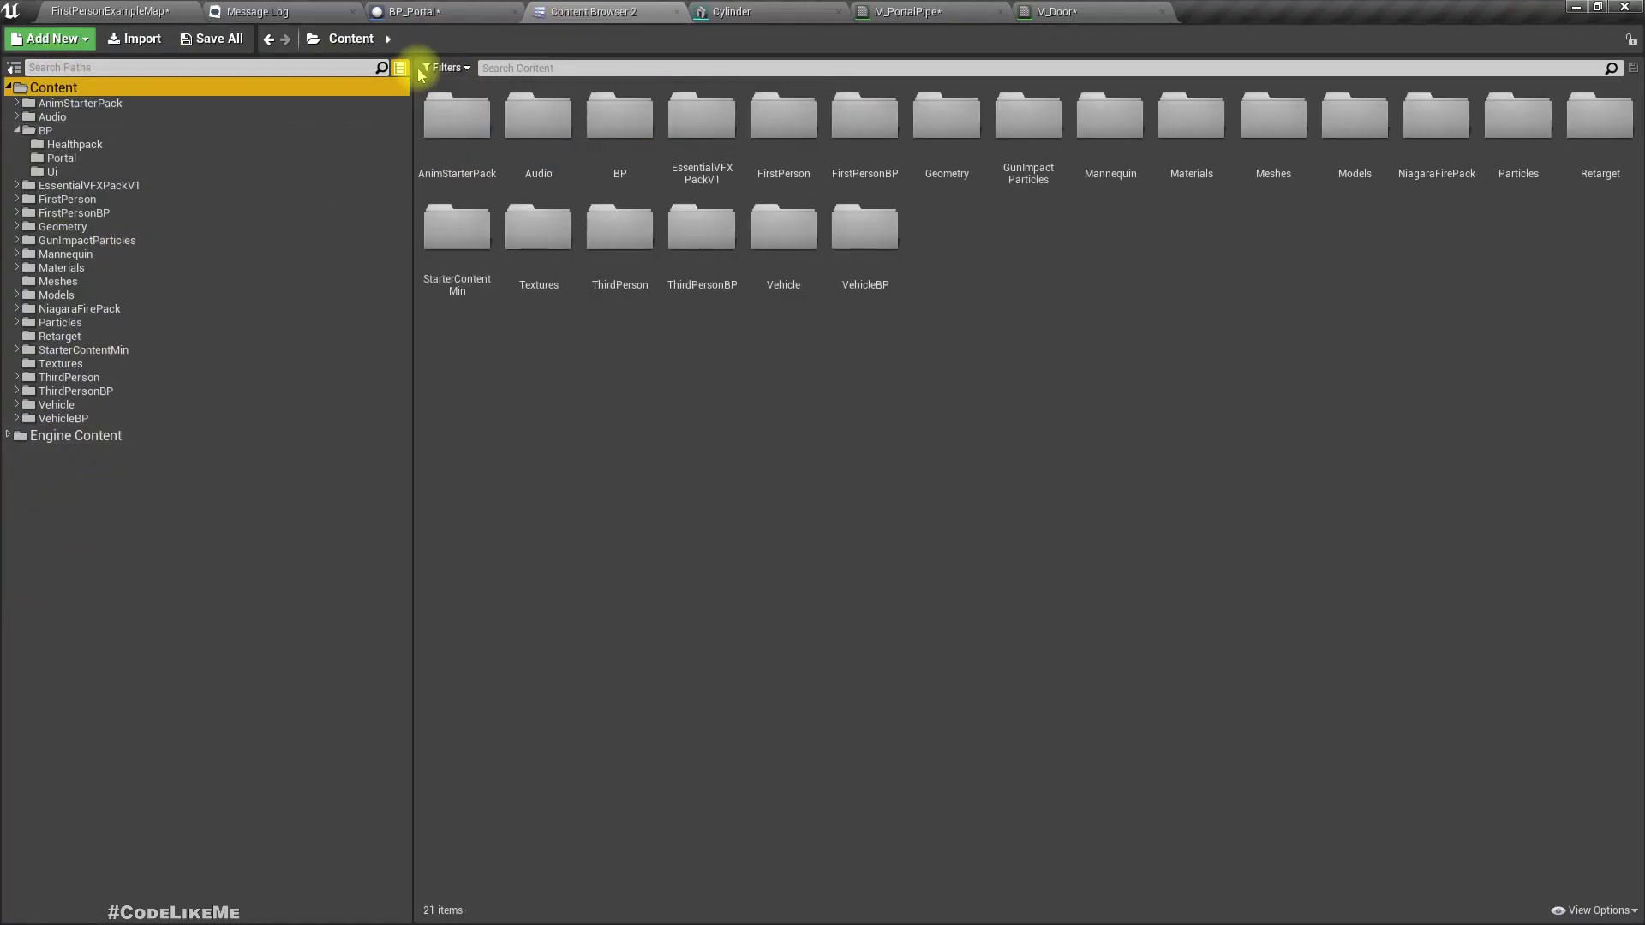
click(579, 70)
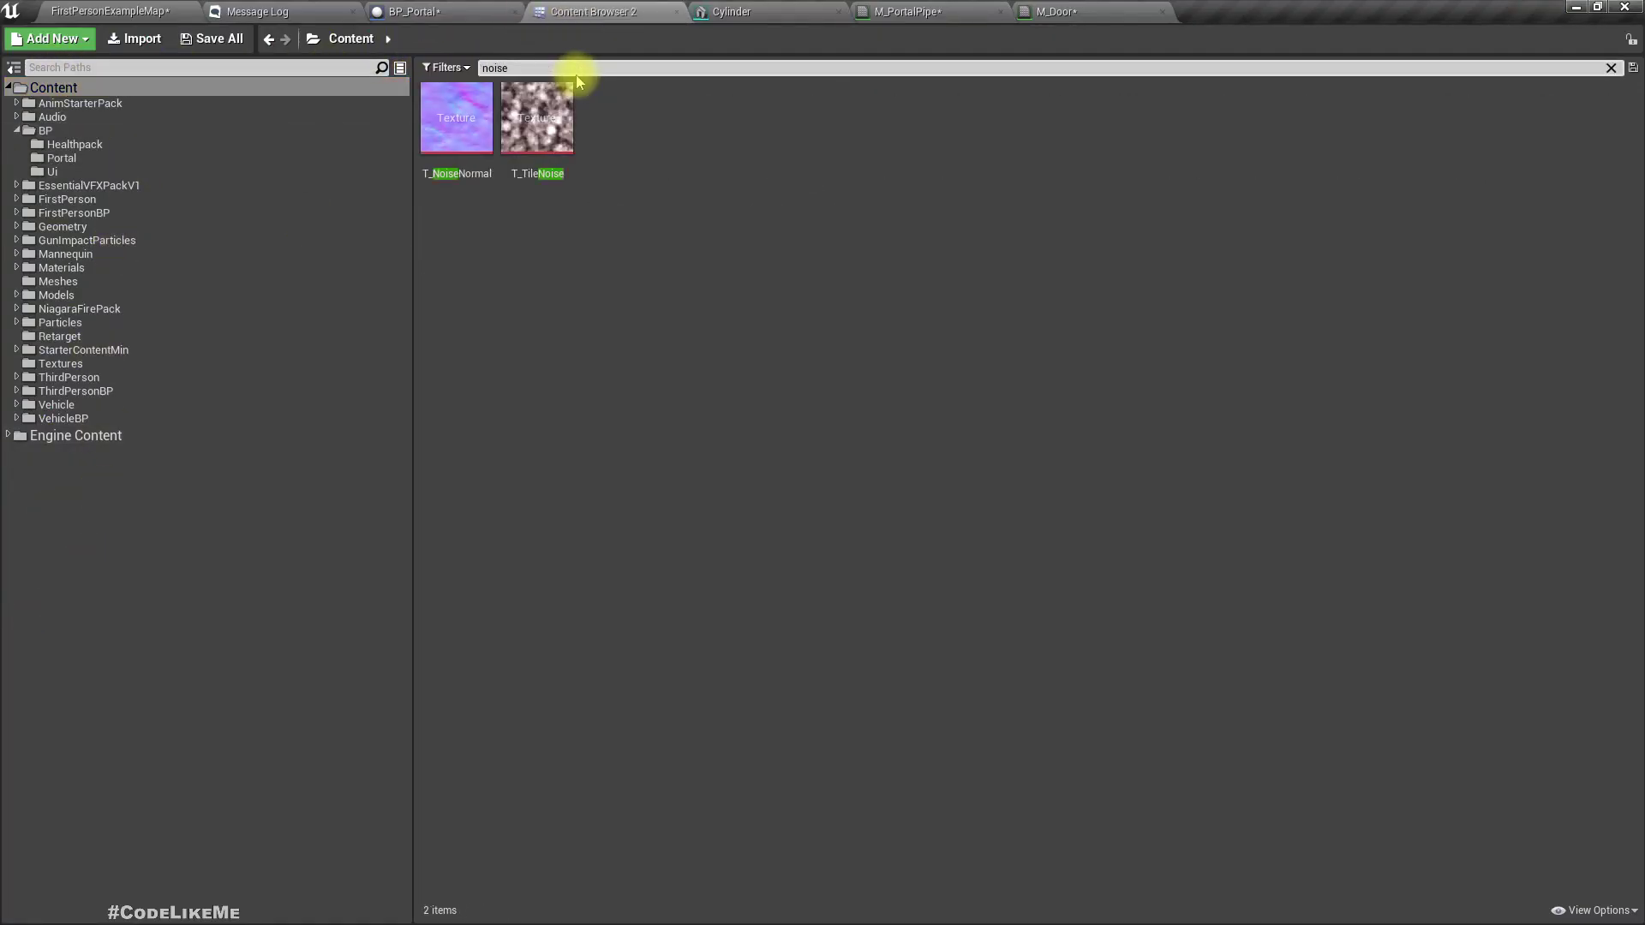
drag(531, 111, 787, 482)
right_drag(950, 598, 898, 607)
Make room beside the Color parameter and multiply Color by the noise Texture Sample's R output with a Multiply node
drag(923, 228, 772, 228)
drag(872, 265, 938, 302)
text(*)
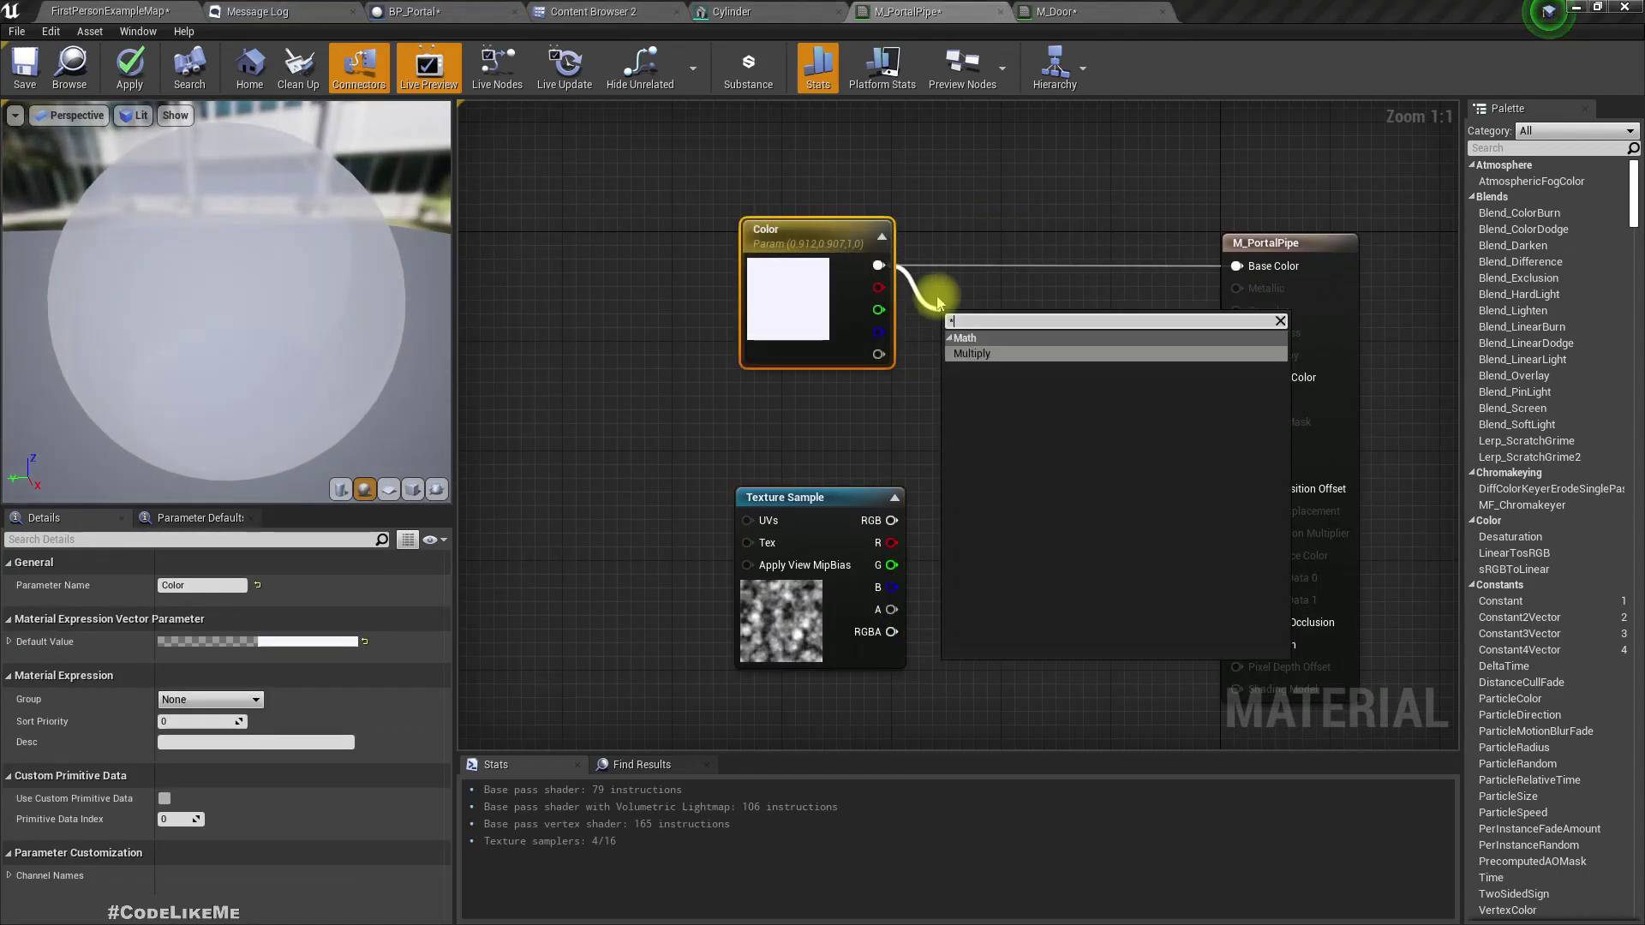
key(Return)
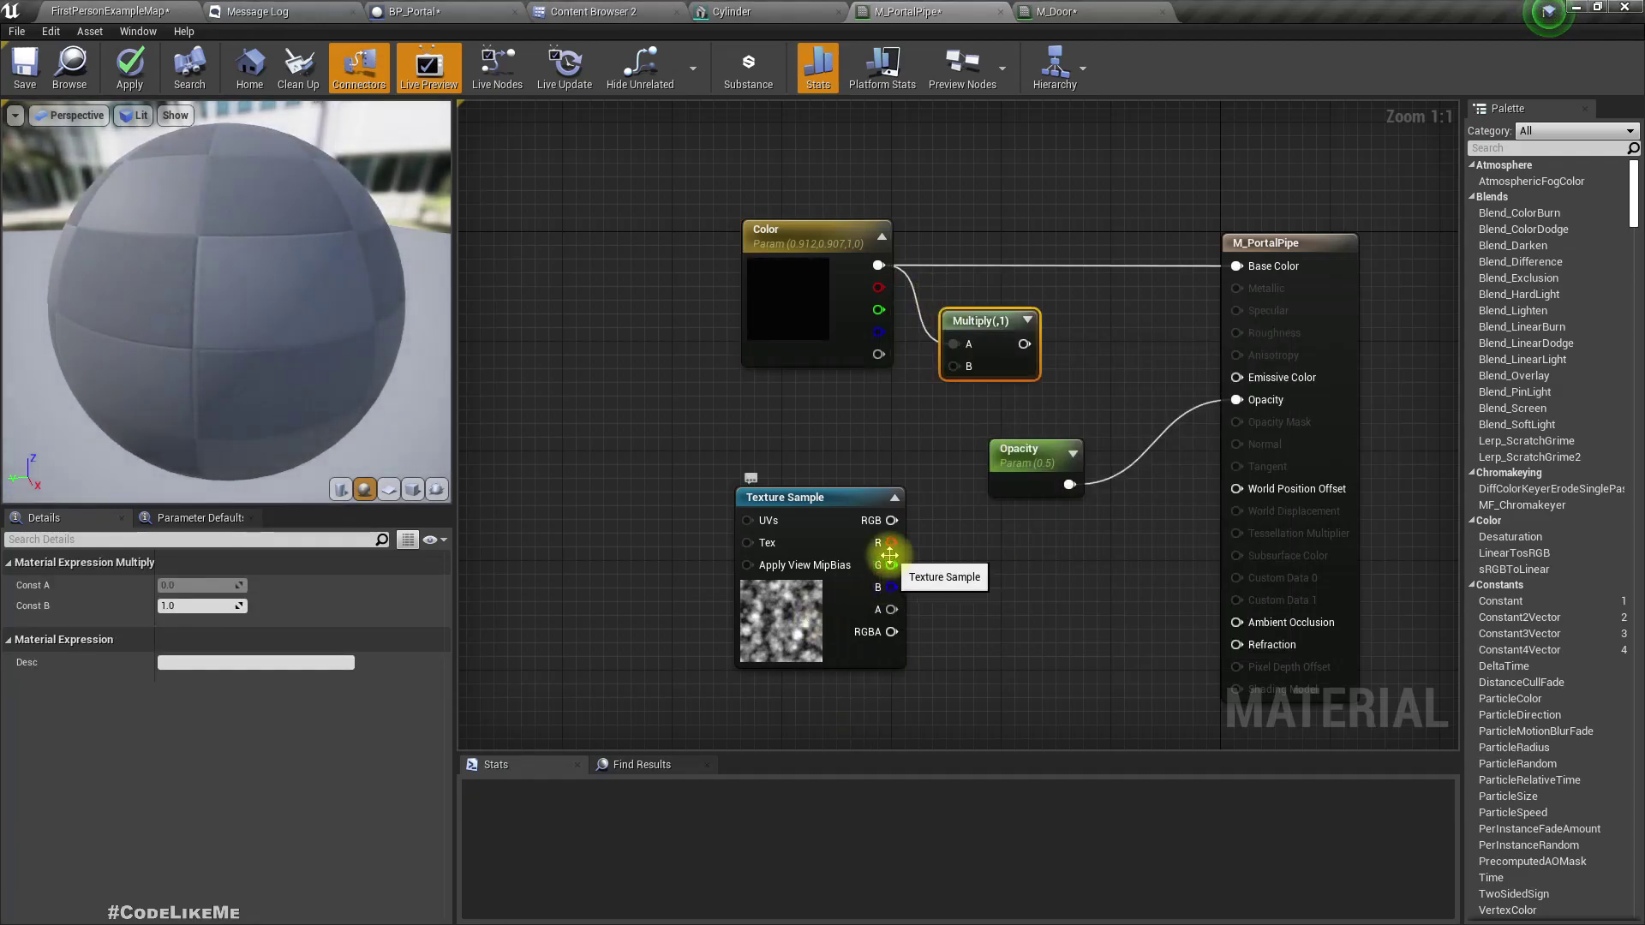
drag(915, 538, 968, 376)
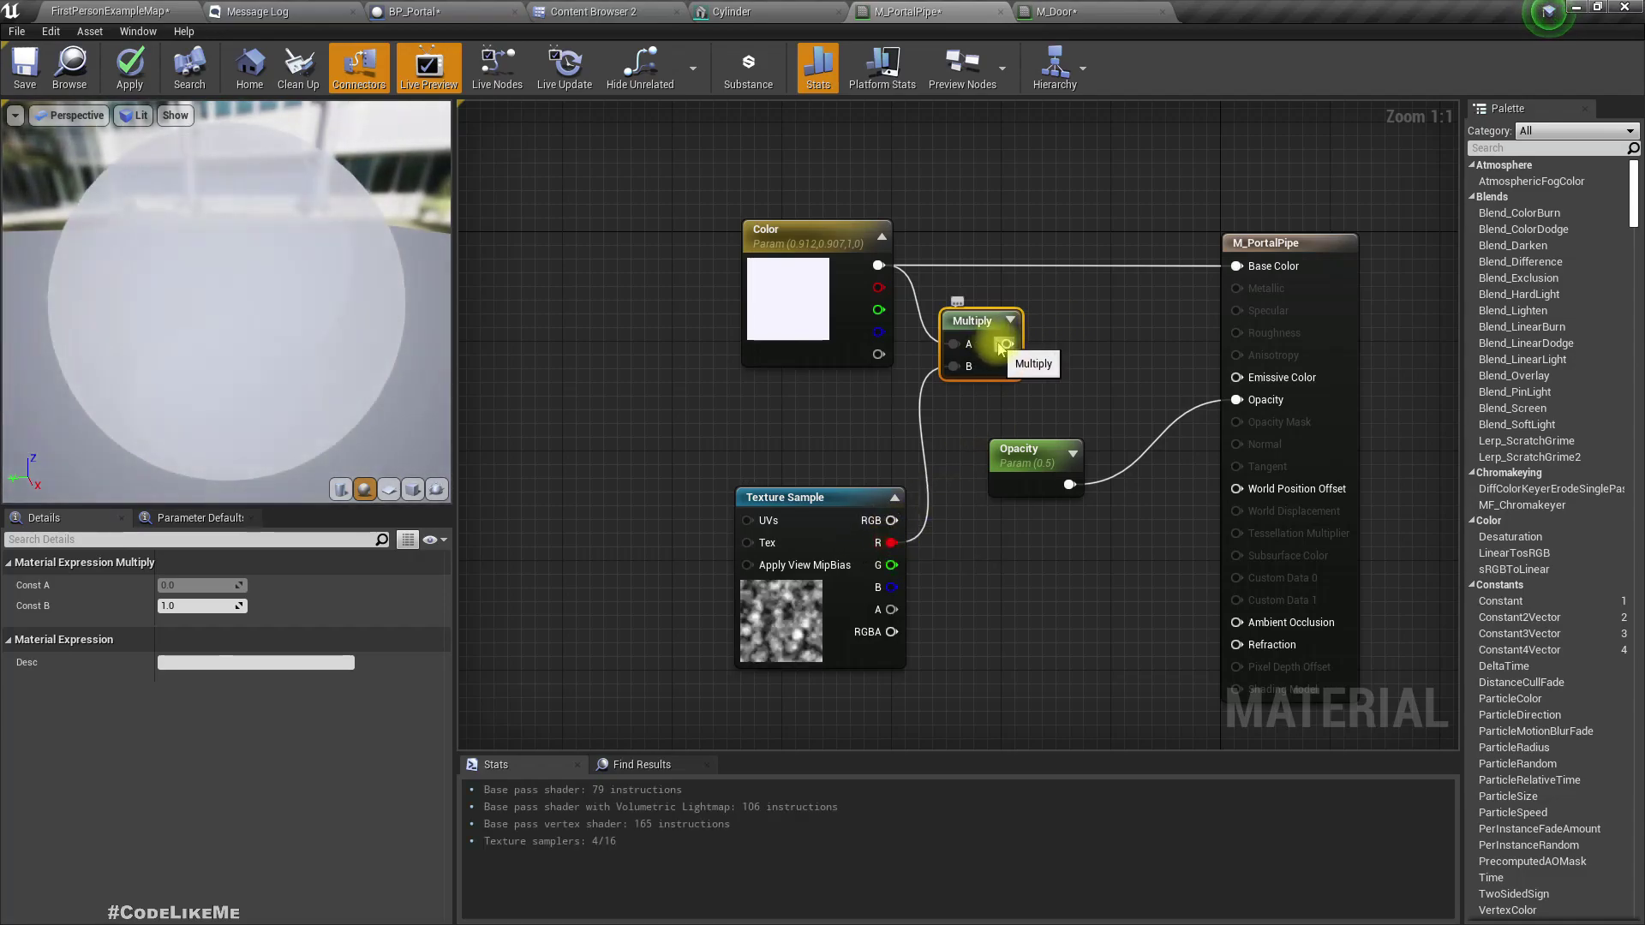
Try to feed the Multiply result into M_PortalPipe's Base Color
drag(1007, 343, 1165, 304)
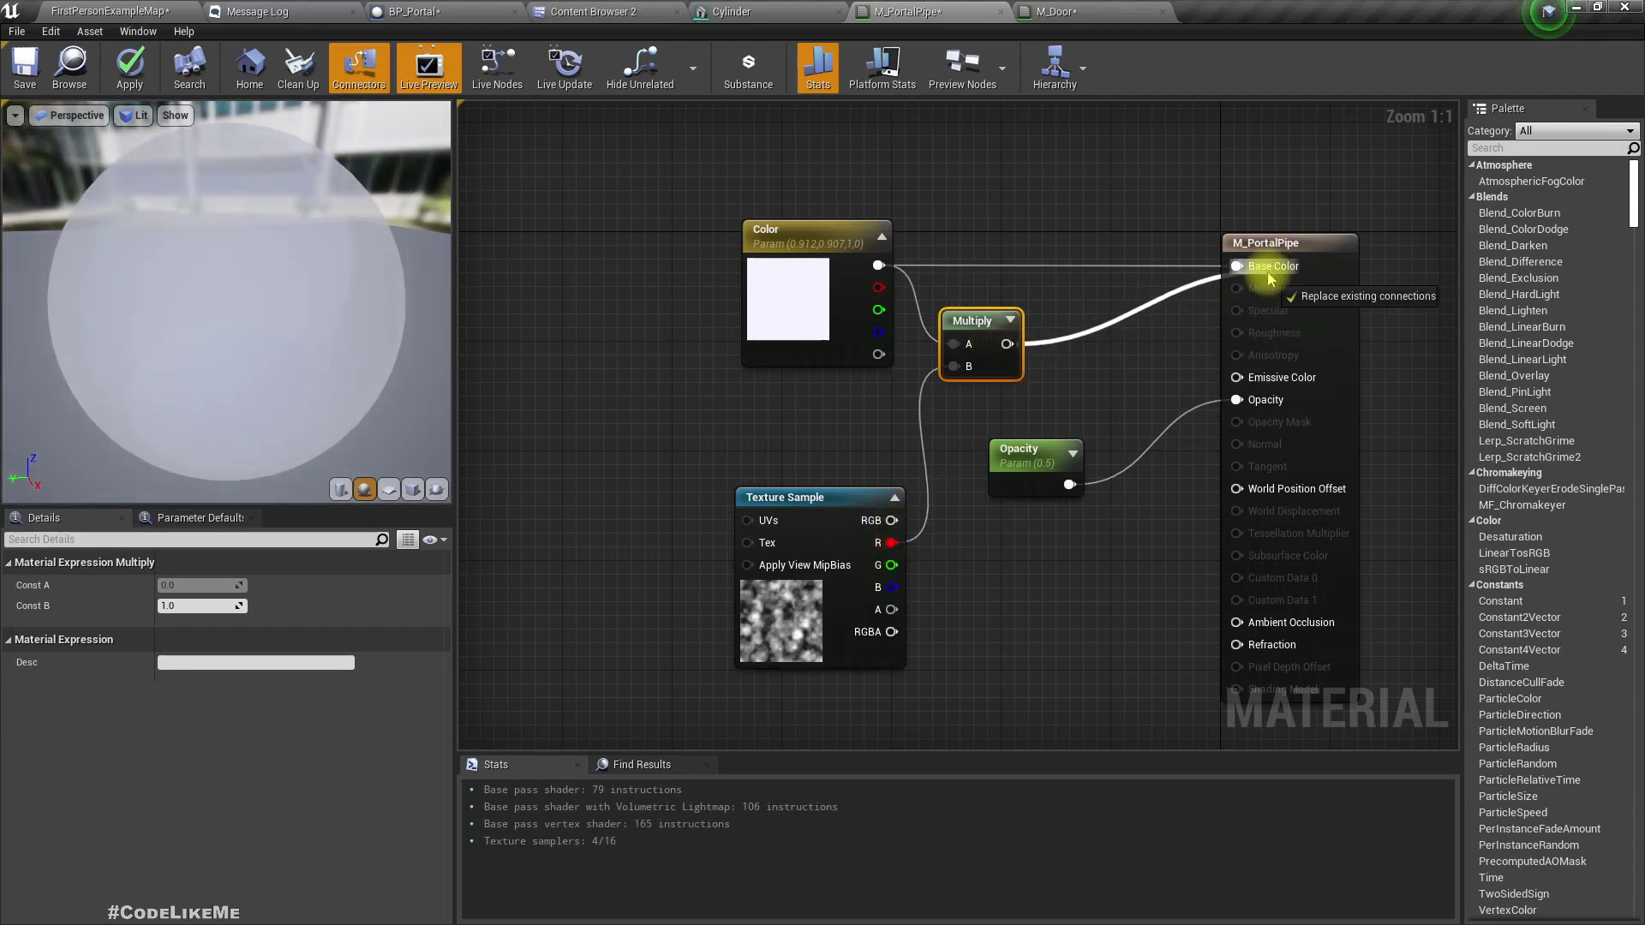
drag(1269, 278, 1264, 271)
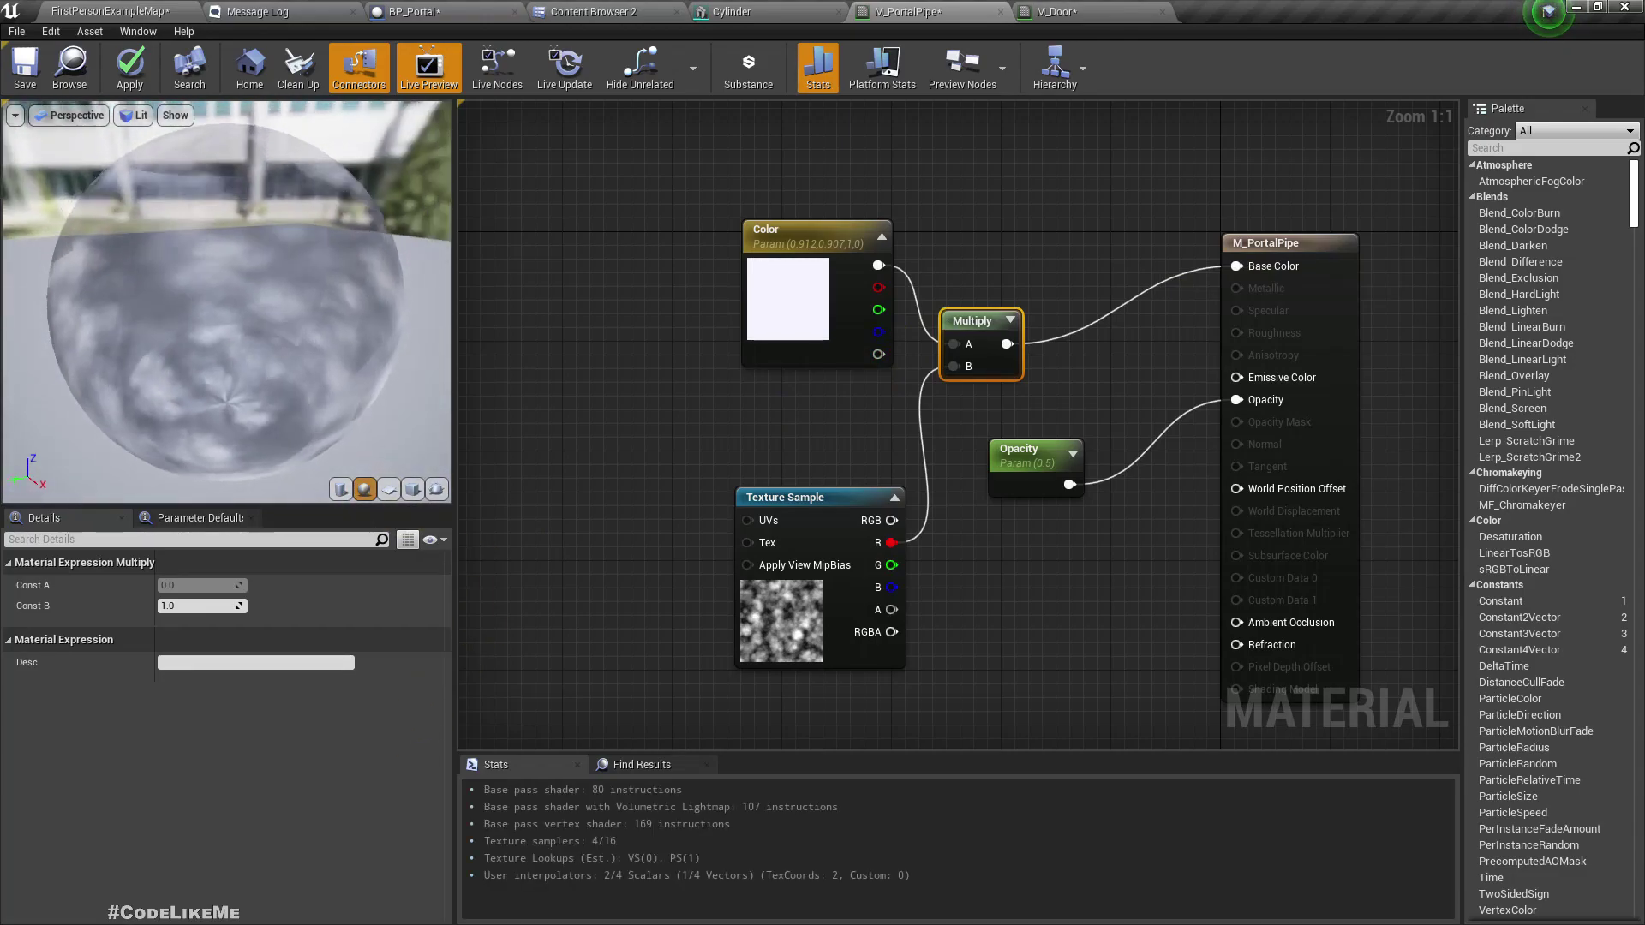
key(ctrl+z)
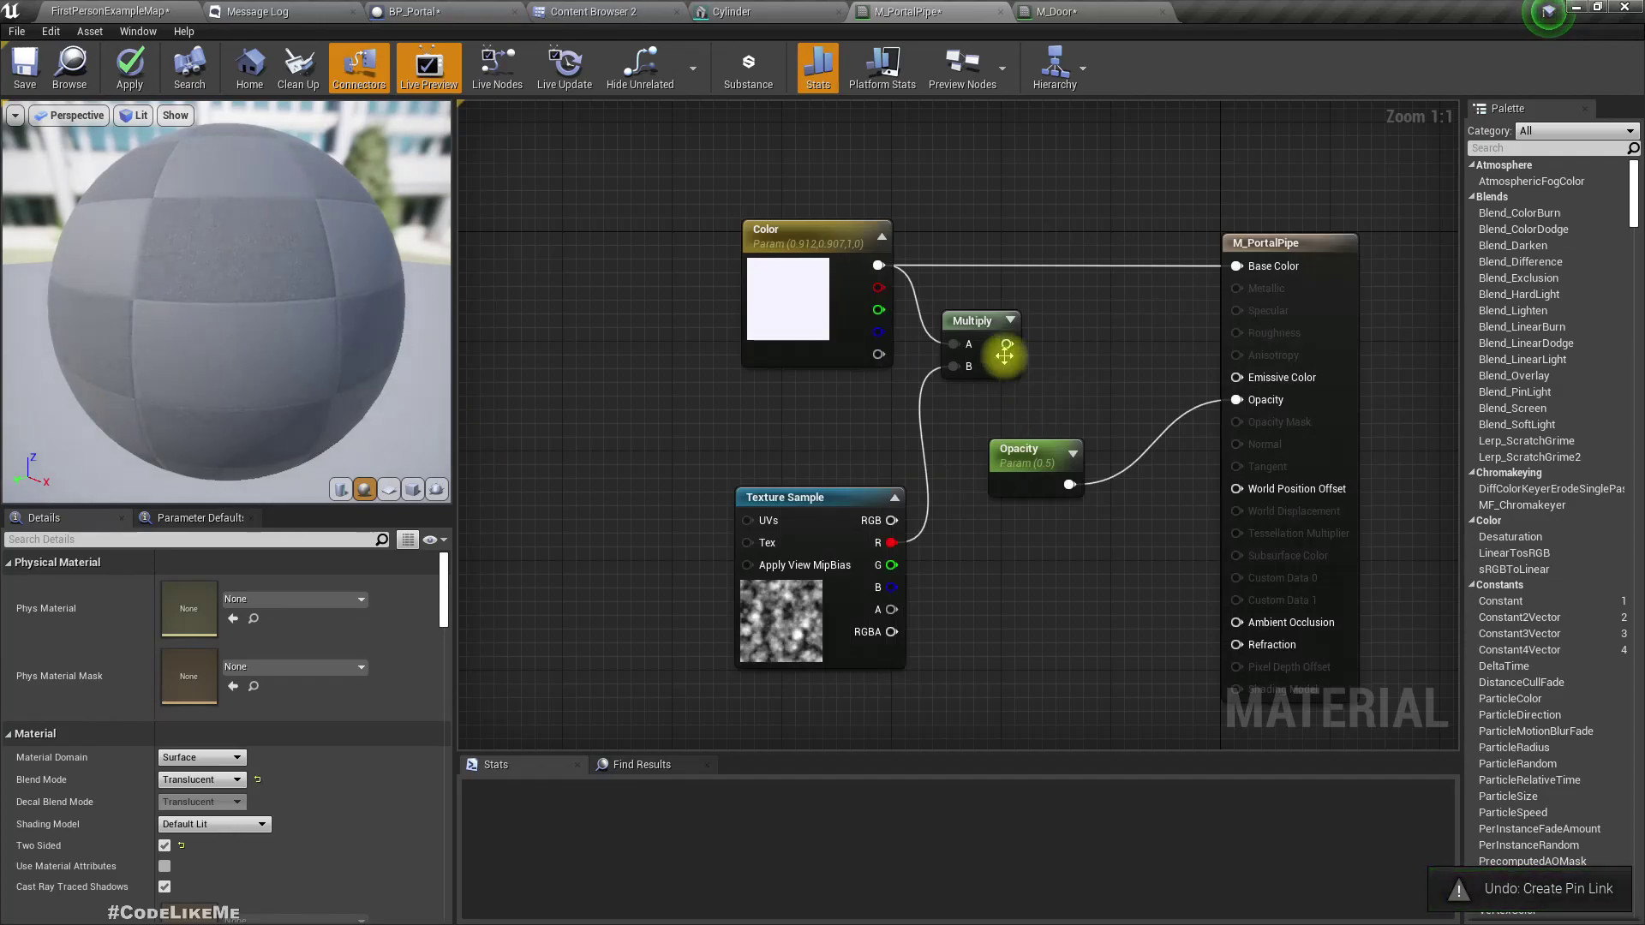
Multiply the Opacity parameter by the noise texture's R output, feed the result into M_PortalPipe's Opacity, and apply the material
click(981, 327)
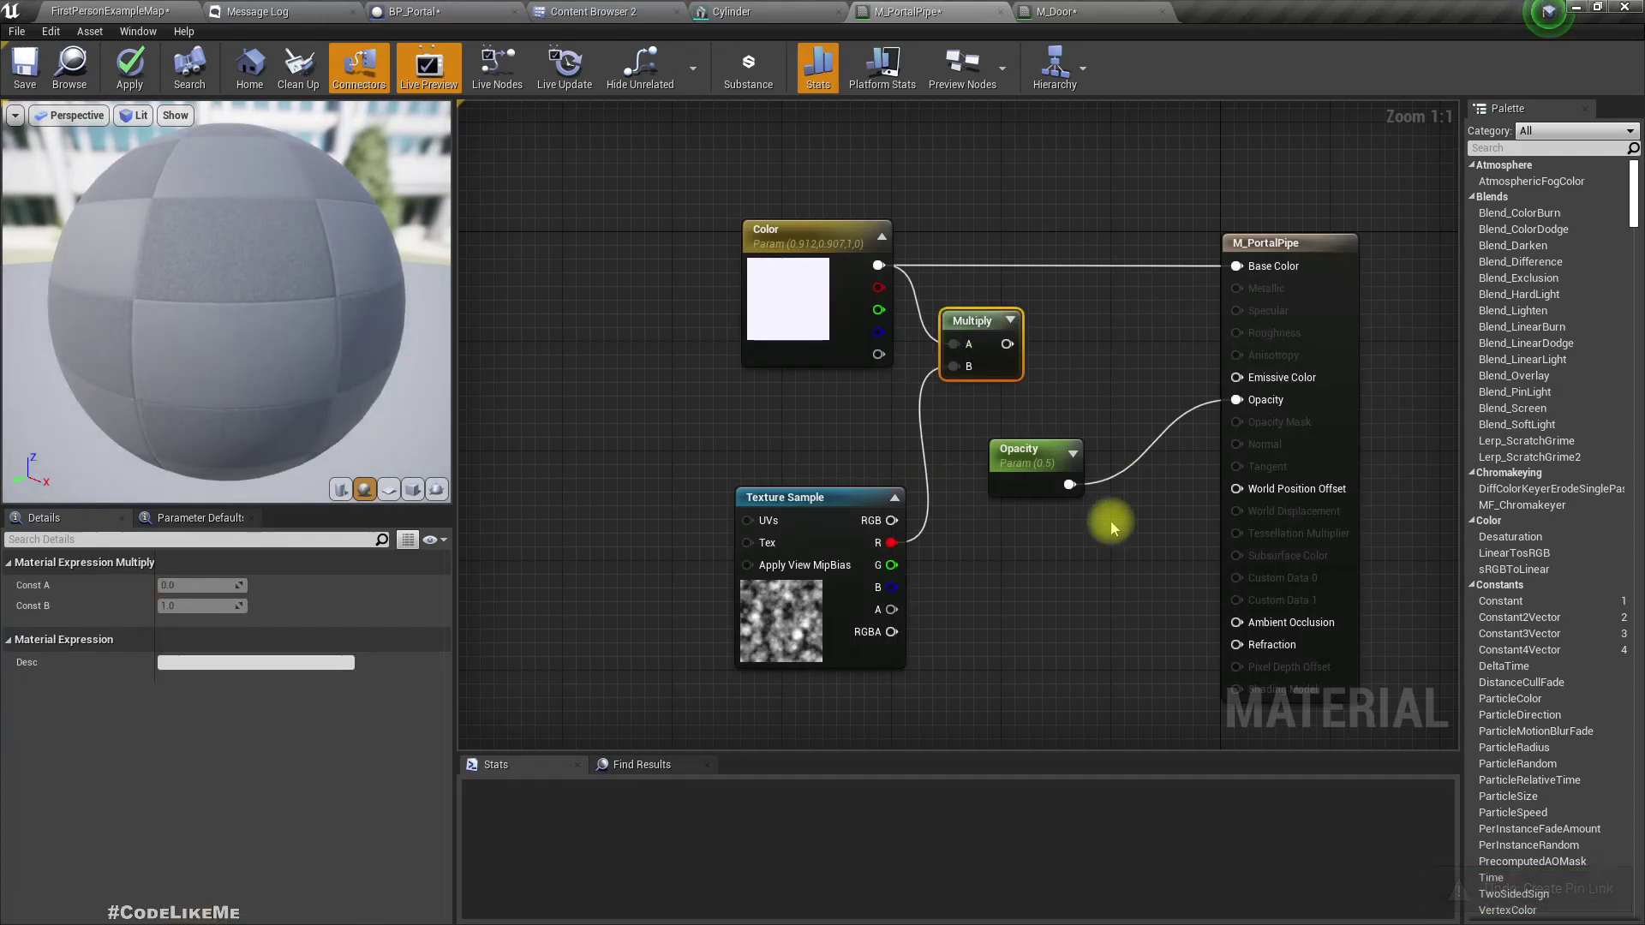
drag(994, 354, 1109, 578)
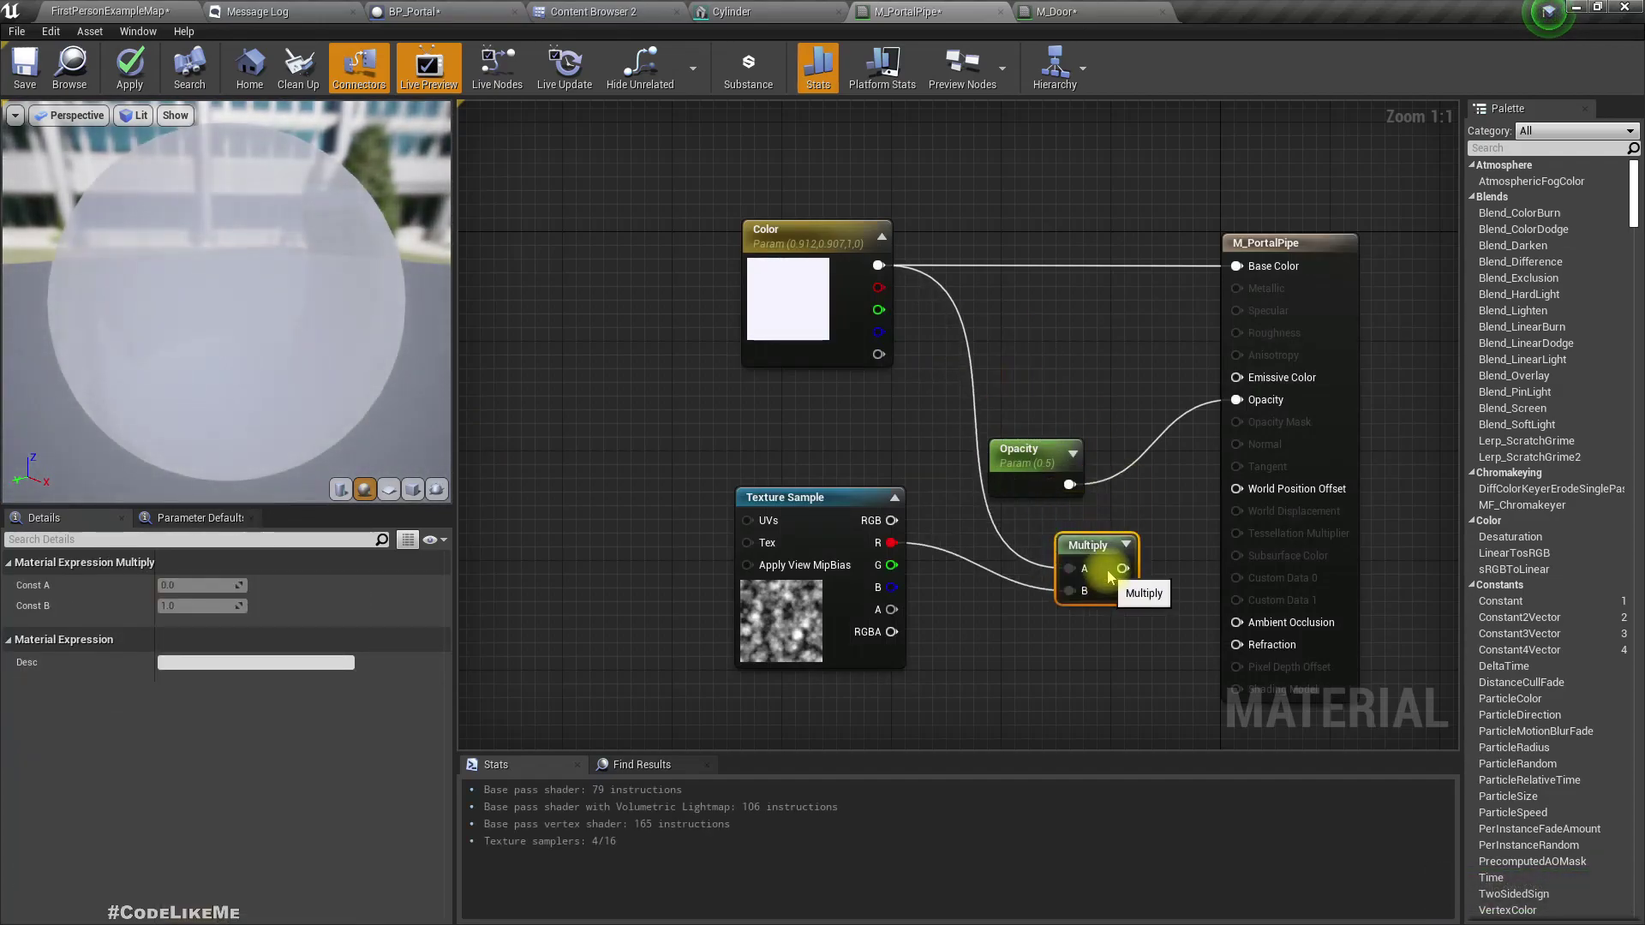
drag(1015, 458, 1236, 399)
drag(984, 446, 893, 425)
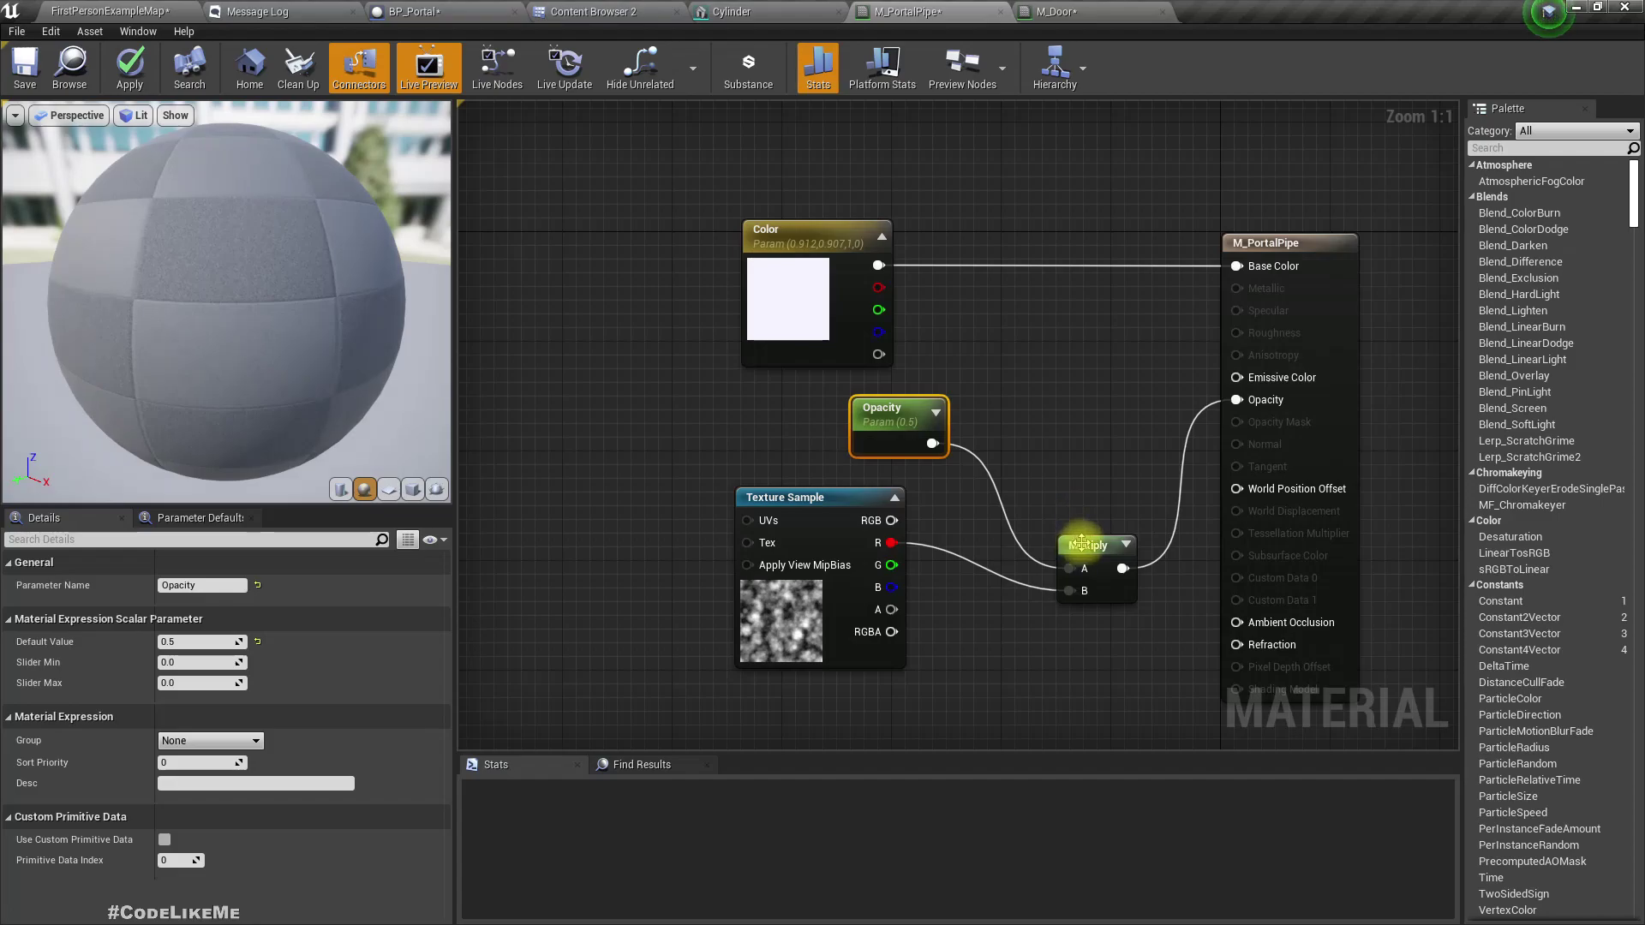
drag(1081, 543, 1081, 448)
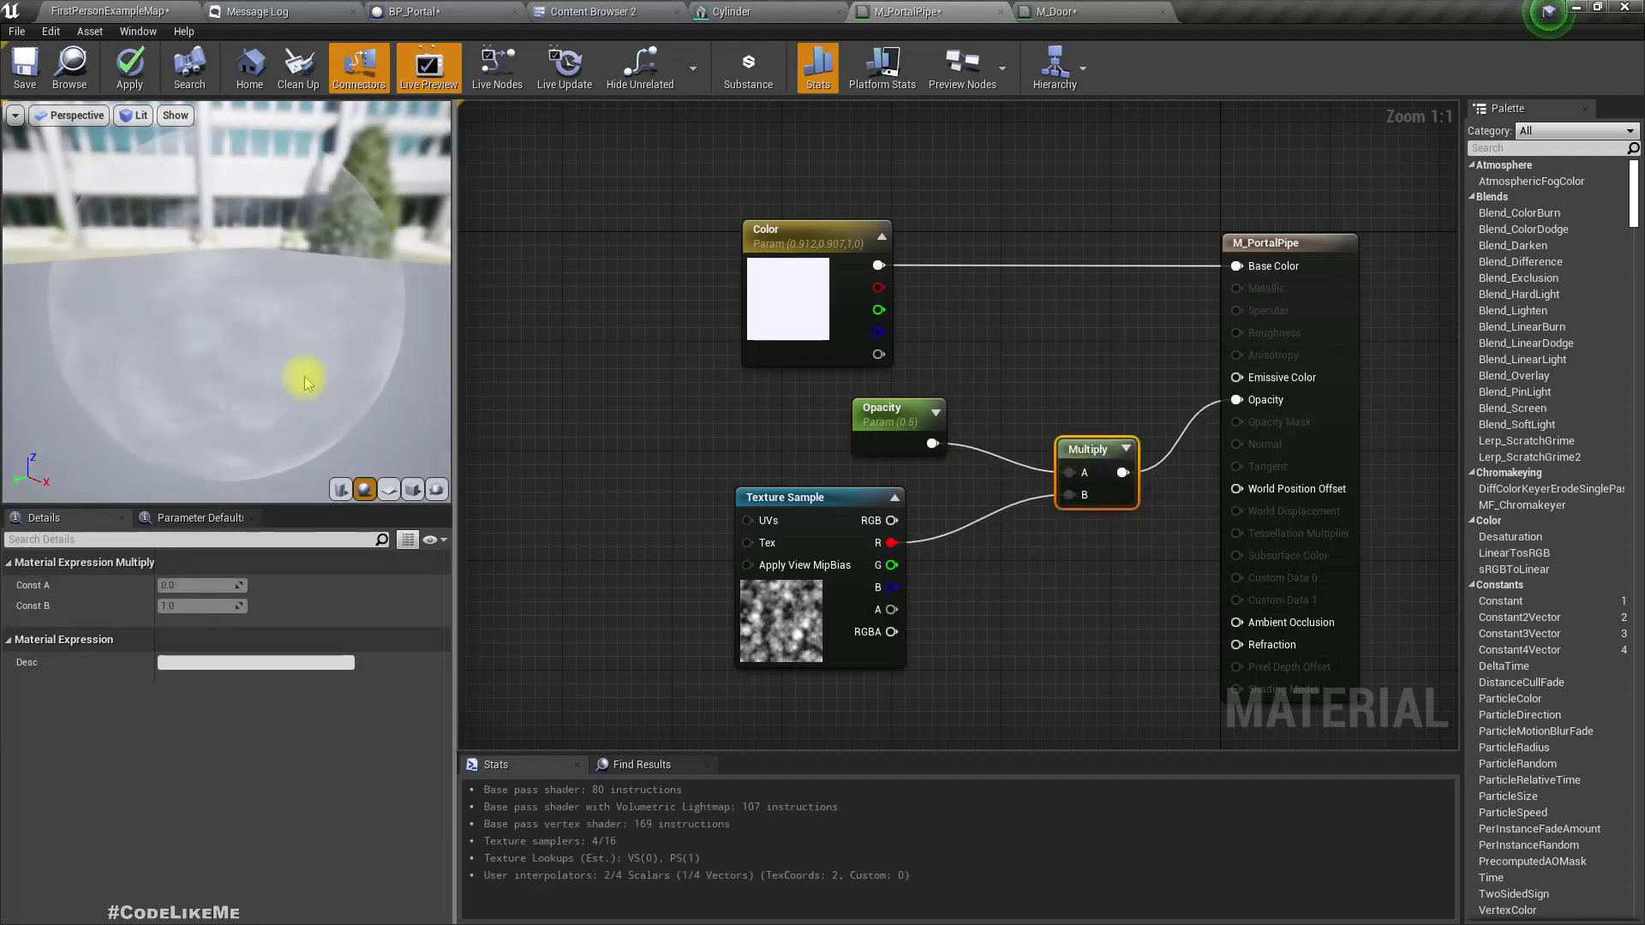
drag(305, 377, 120, 161)
click(125, 78)
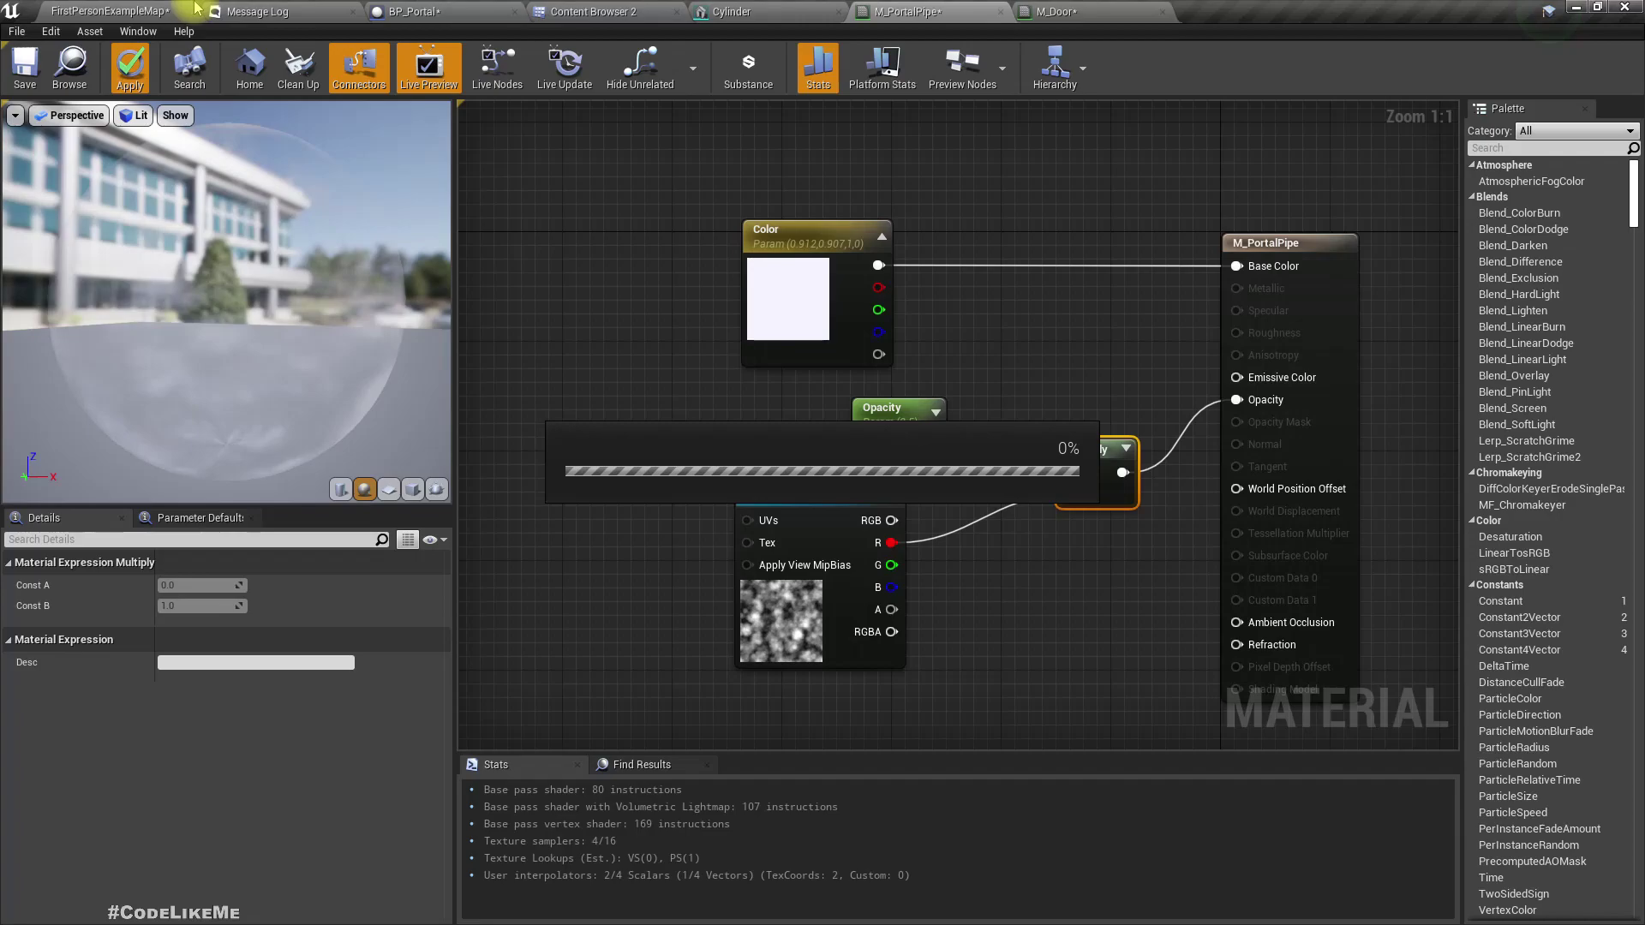
Inspect the noise pattern along the portal pipe in the FirstPersonExampleMap level from several viewpoints
click(110, 8)
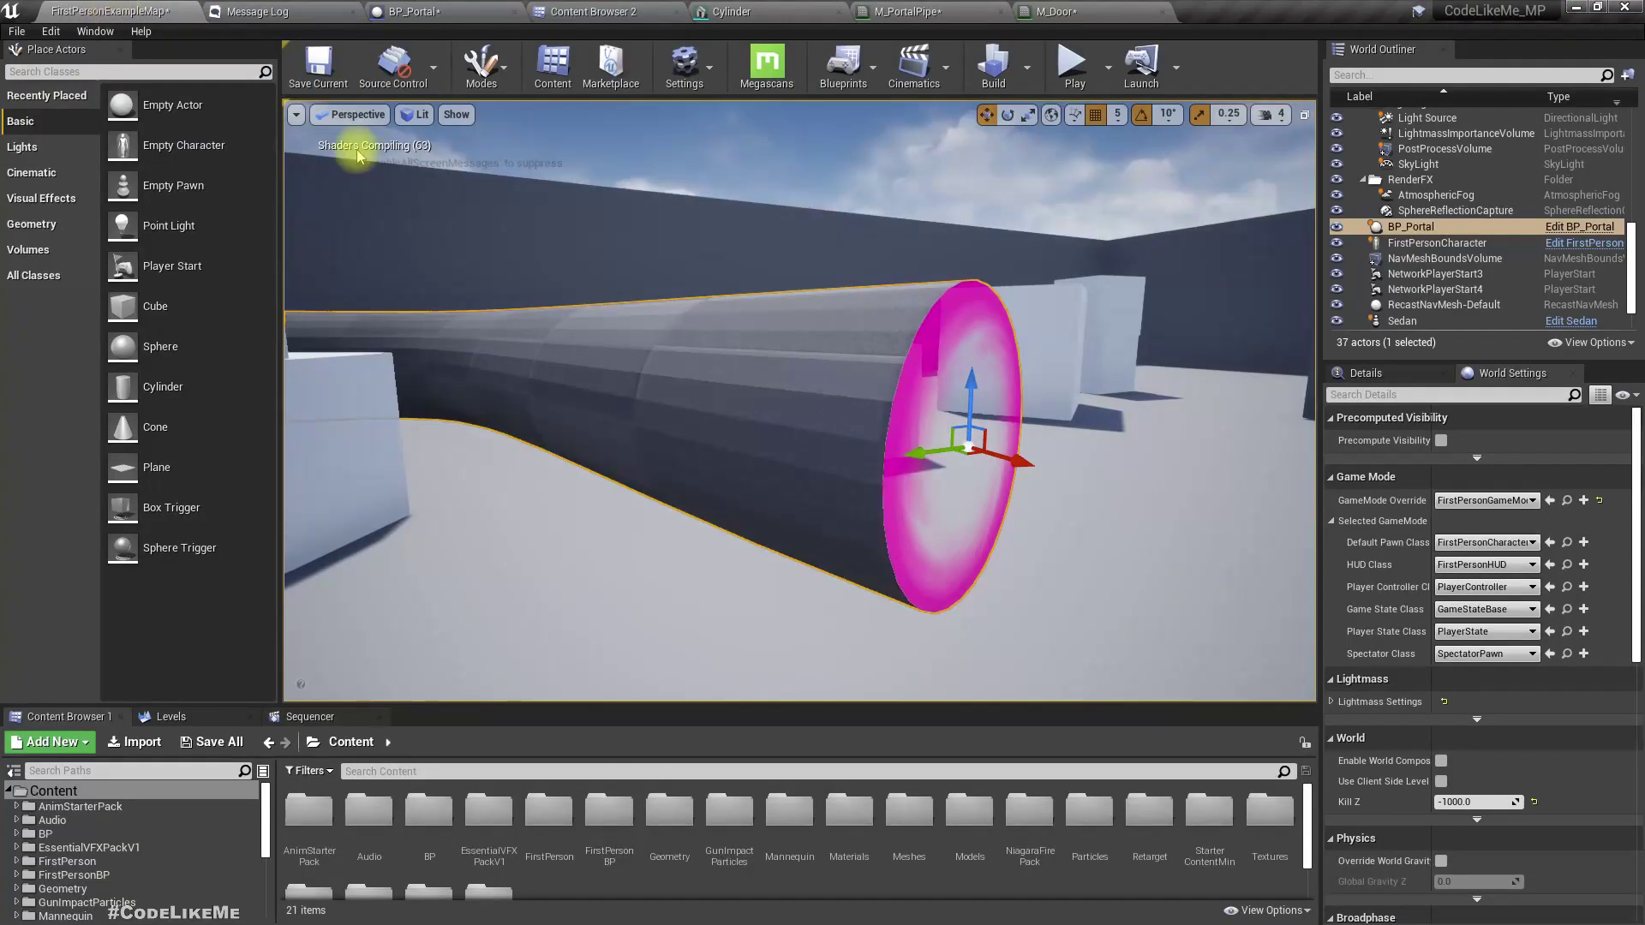
mouse_move(798, 401)
right_down()
mouse_move(429, 401)
mouse_move(800, 401)
right_up()
right_drag(644, 325, 666, 351)
right_drag(805, 360, 821, 375)
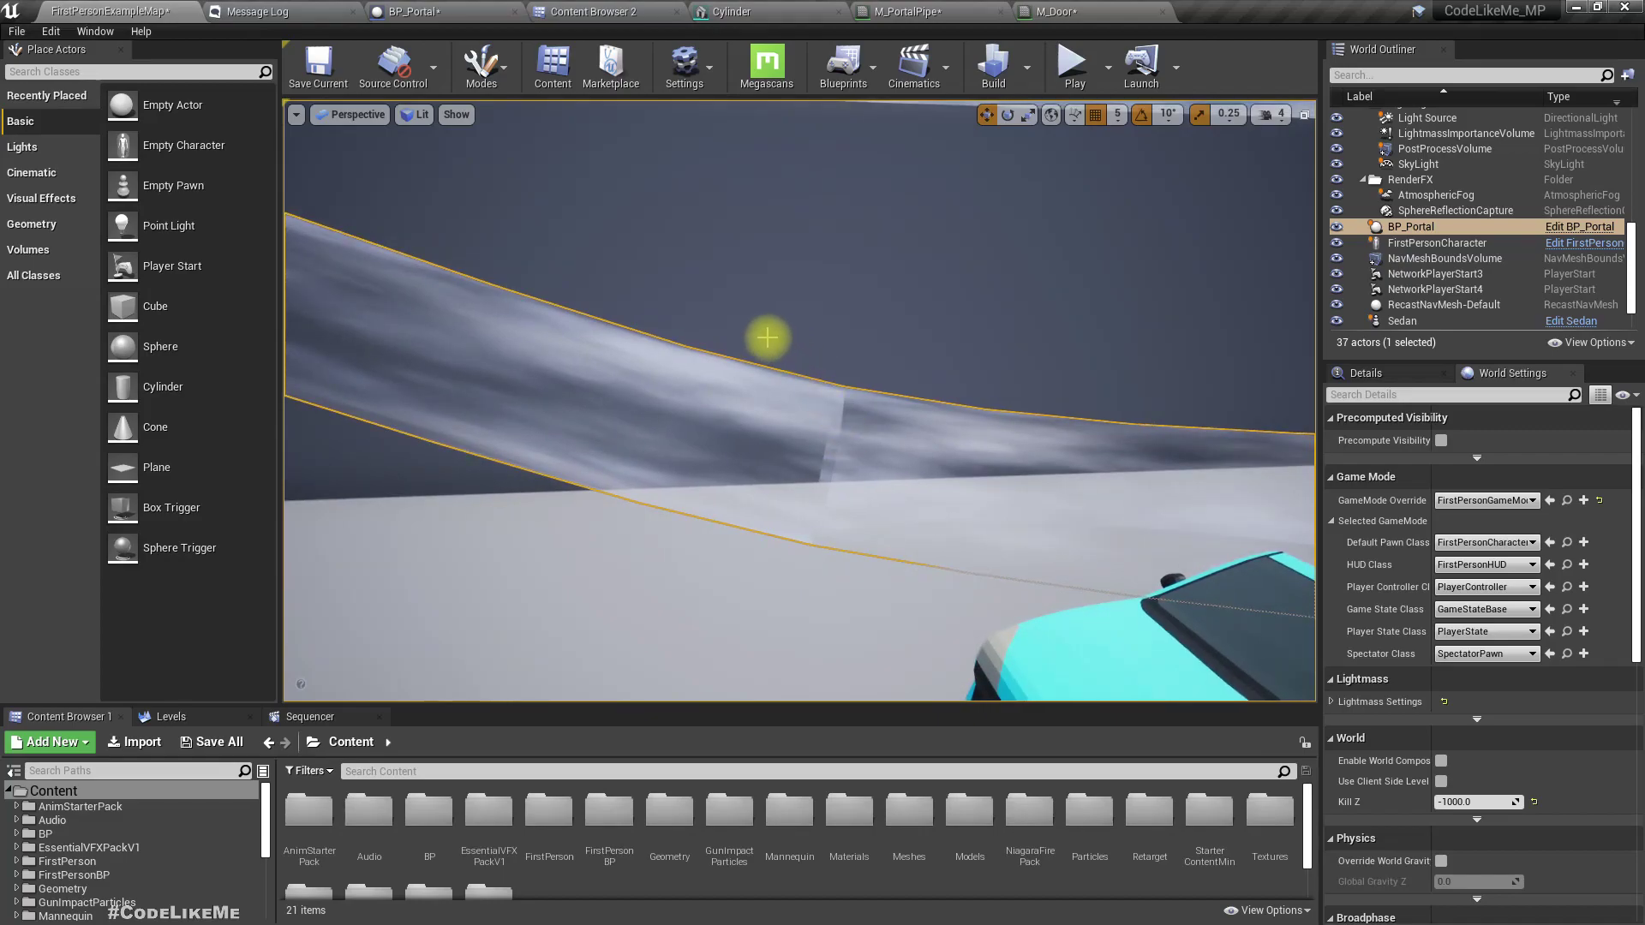
right_drag(821, 375, 820, 375)
right_drag(752, 304, 752, 304)
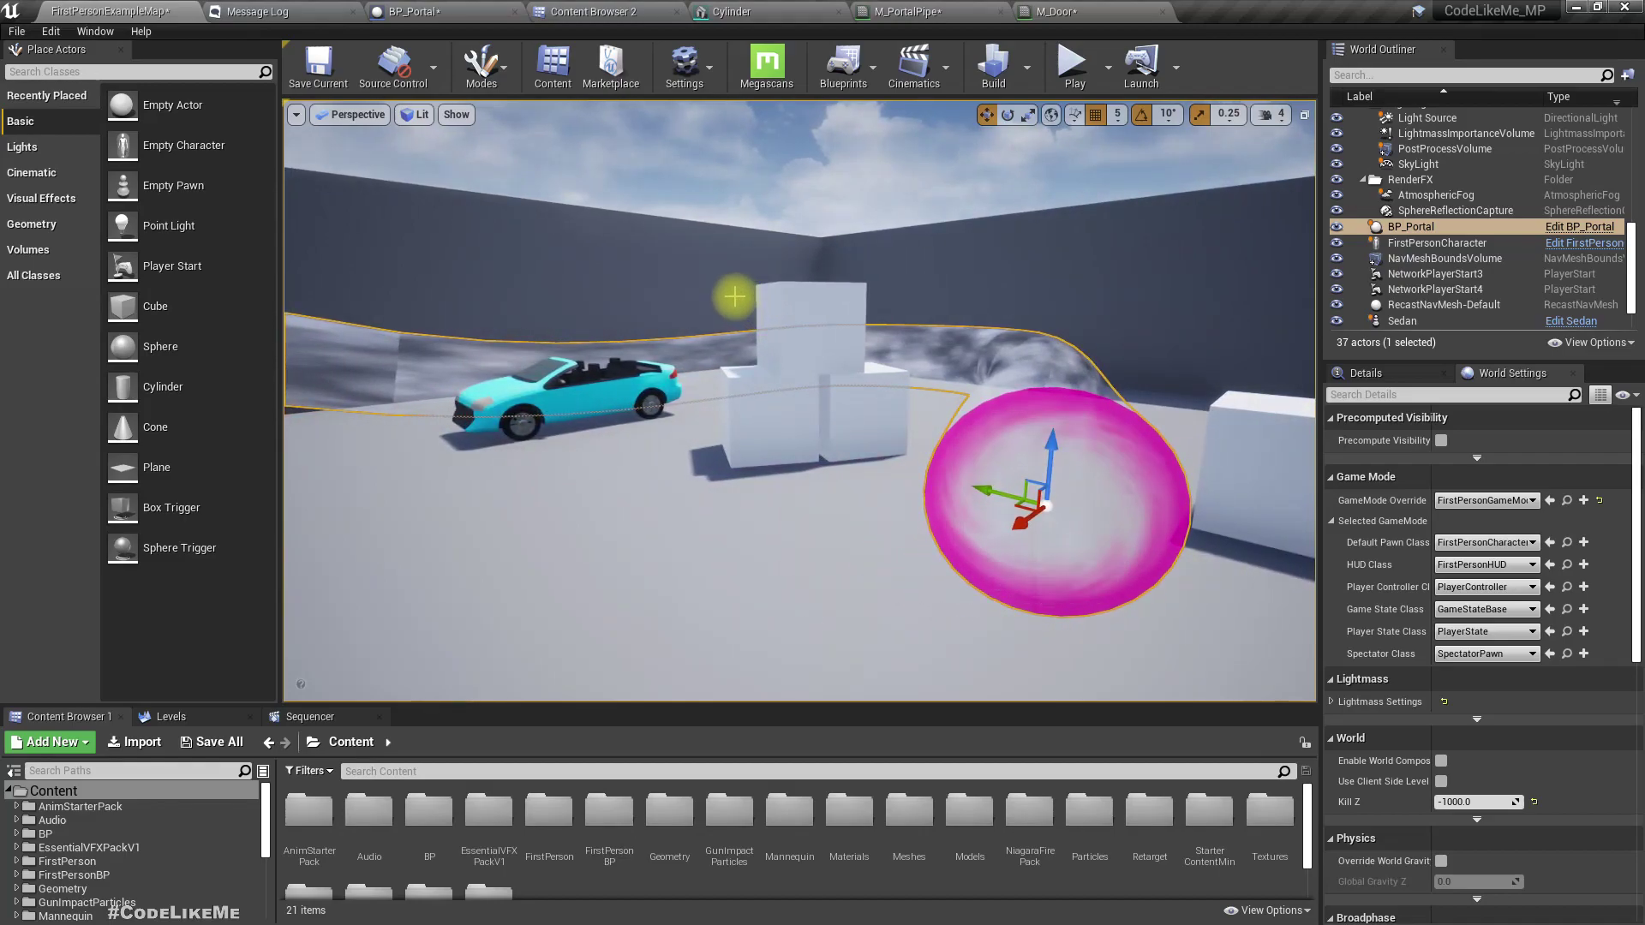
right_drag(779, 311, 800, 303)
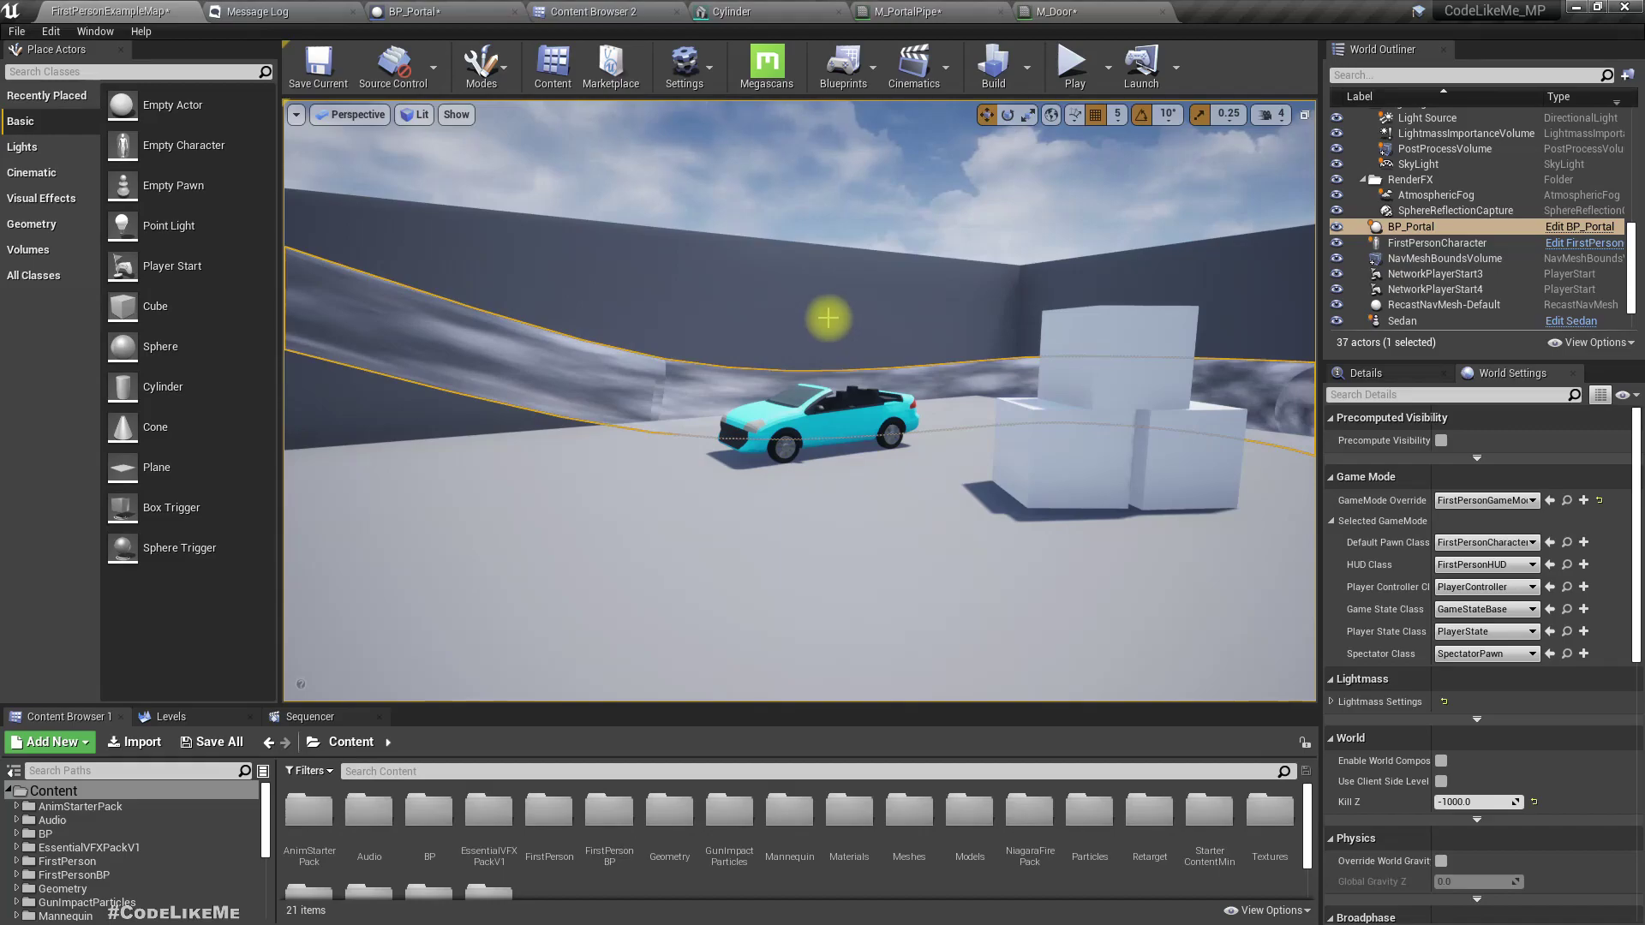
right_drag(861, 186, 861, 186)
right_drag(863, 275, 806, 286)
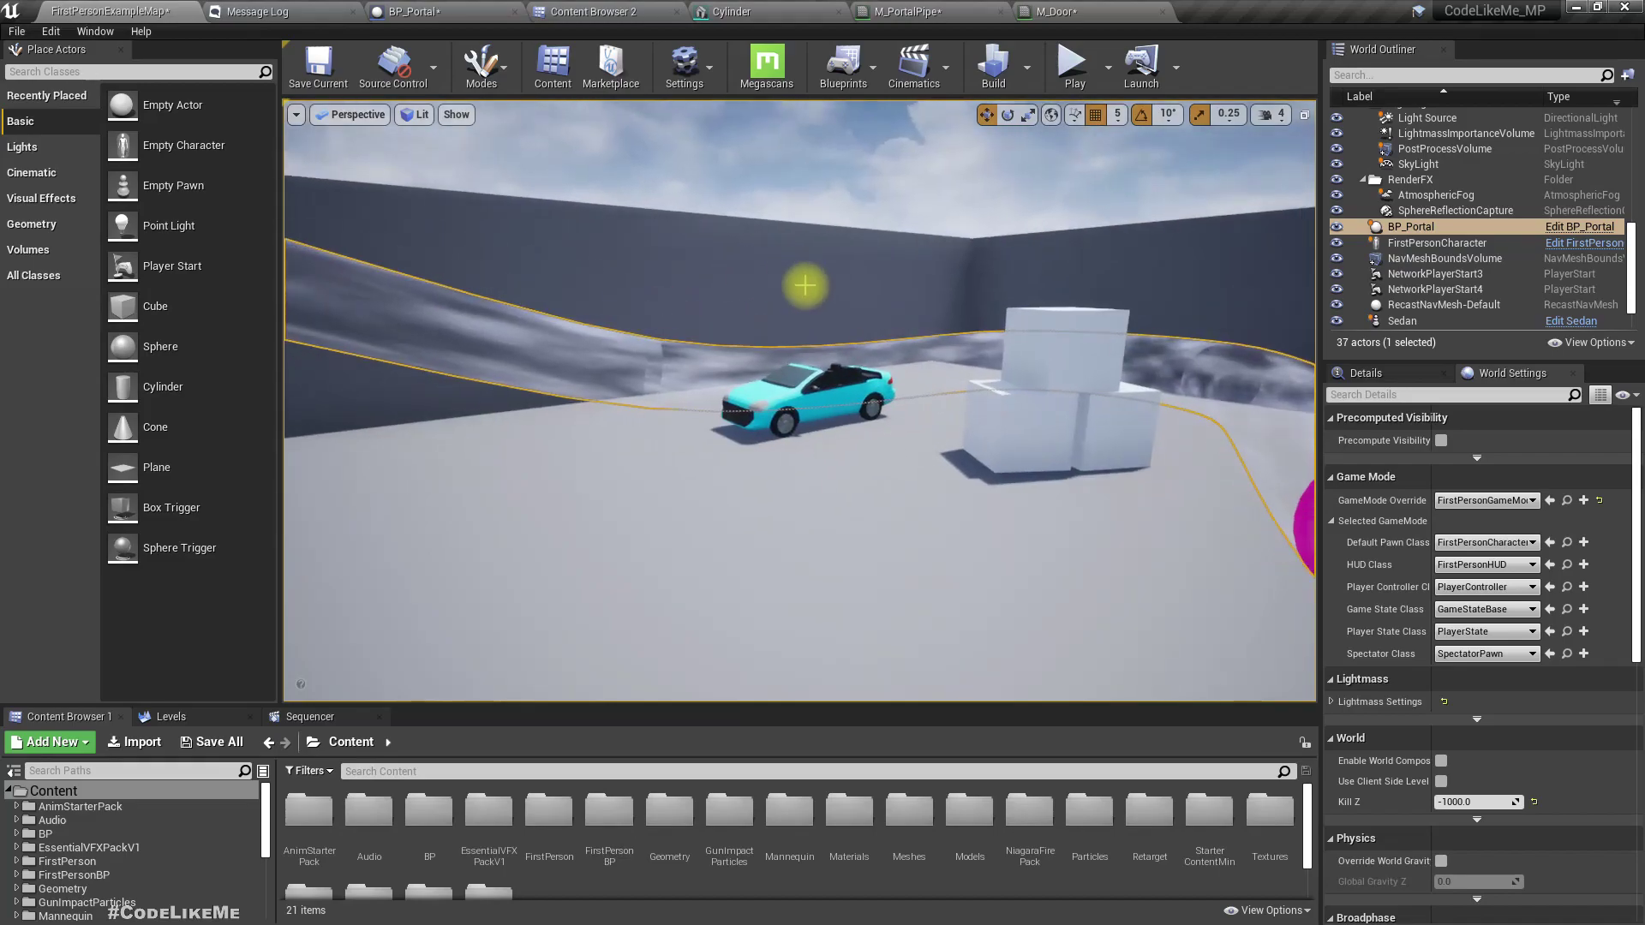
Add a TextureCoordinate node beside the noise Texture Sample in the M_PortalPipe graph
click(969, 14)
right_drag(763, 533, 965, 497)
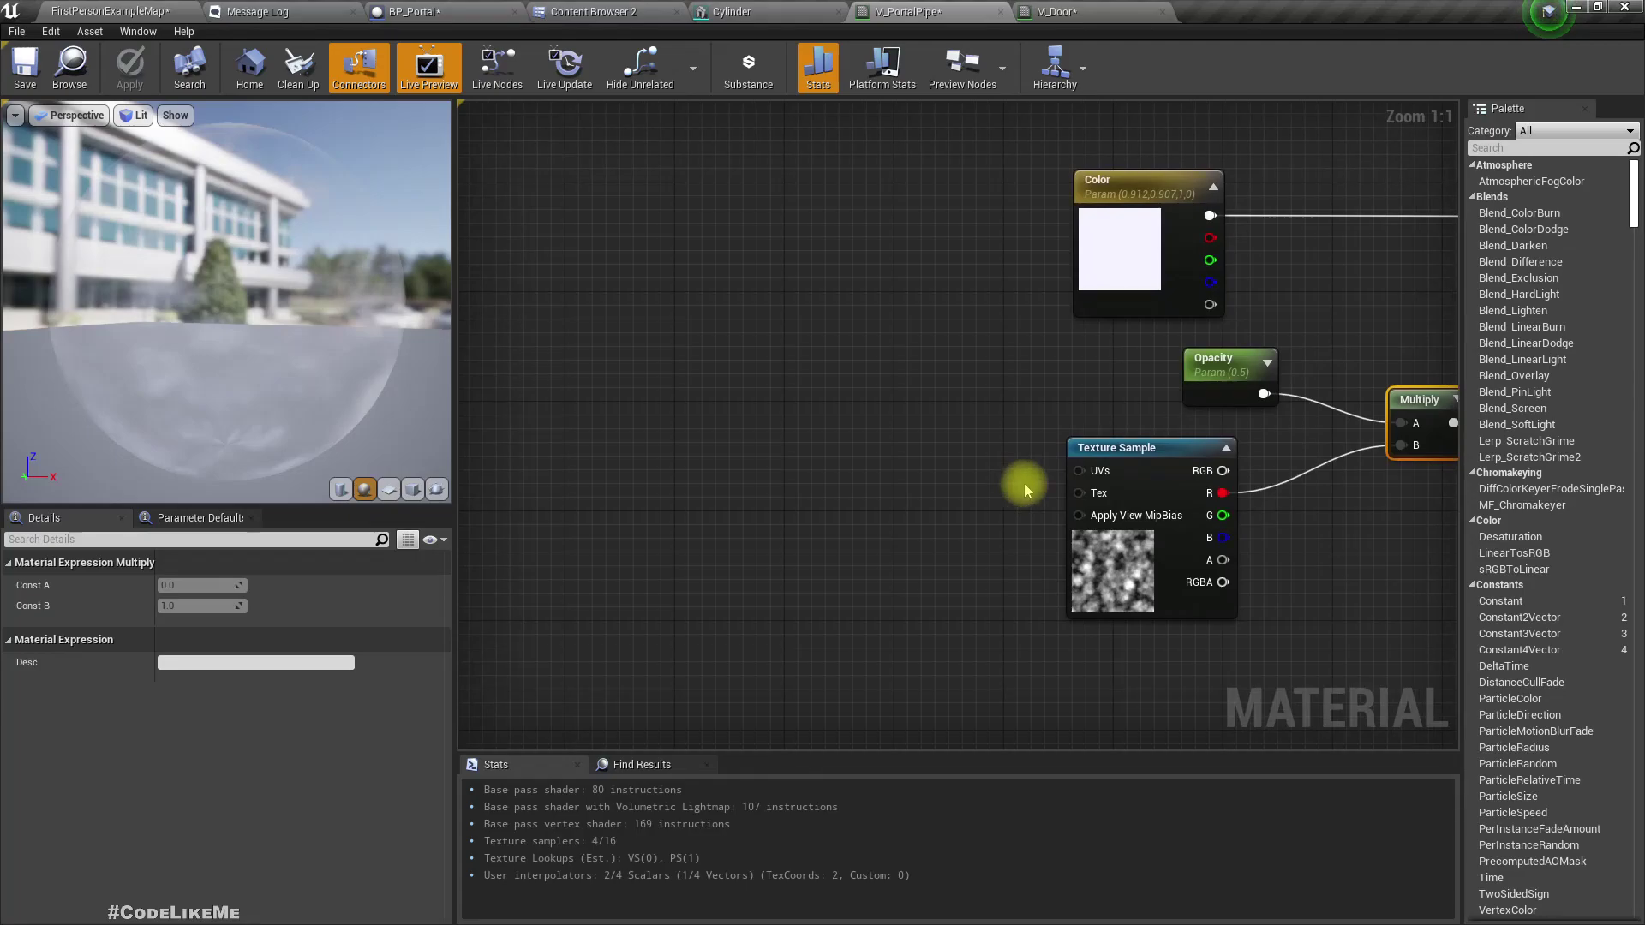
drag(1081, 473, 735, 460)
text(texcoord)
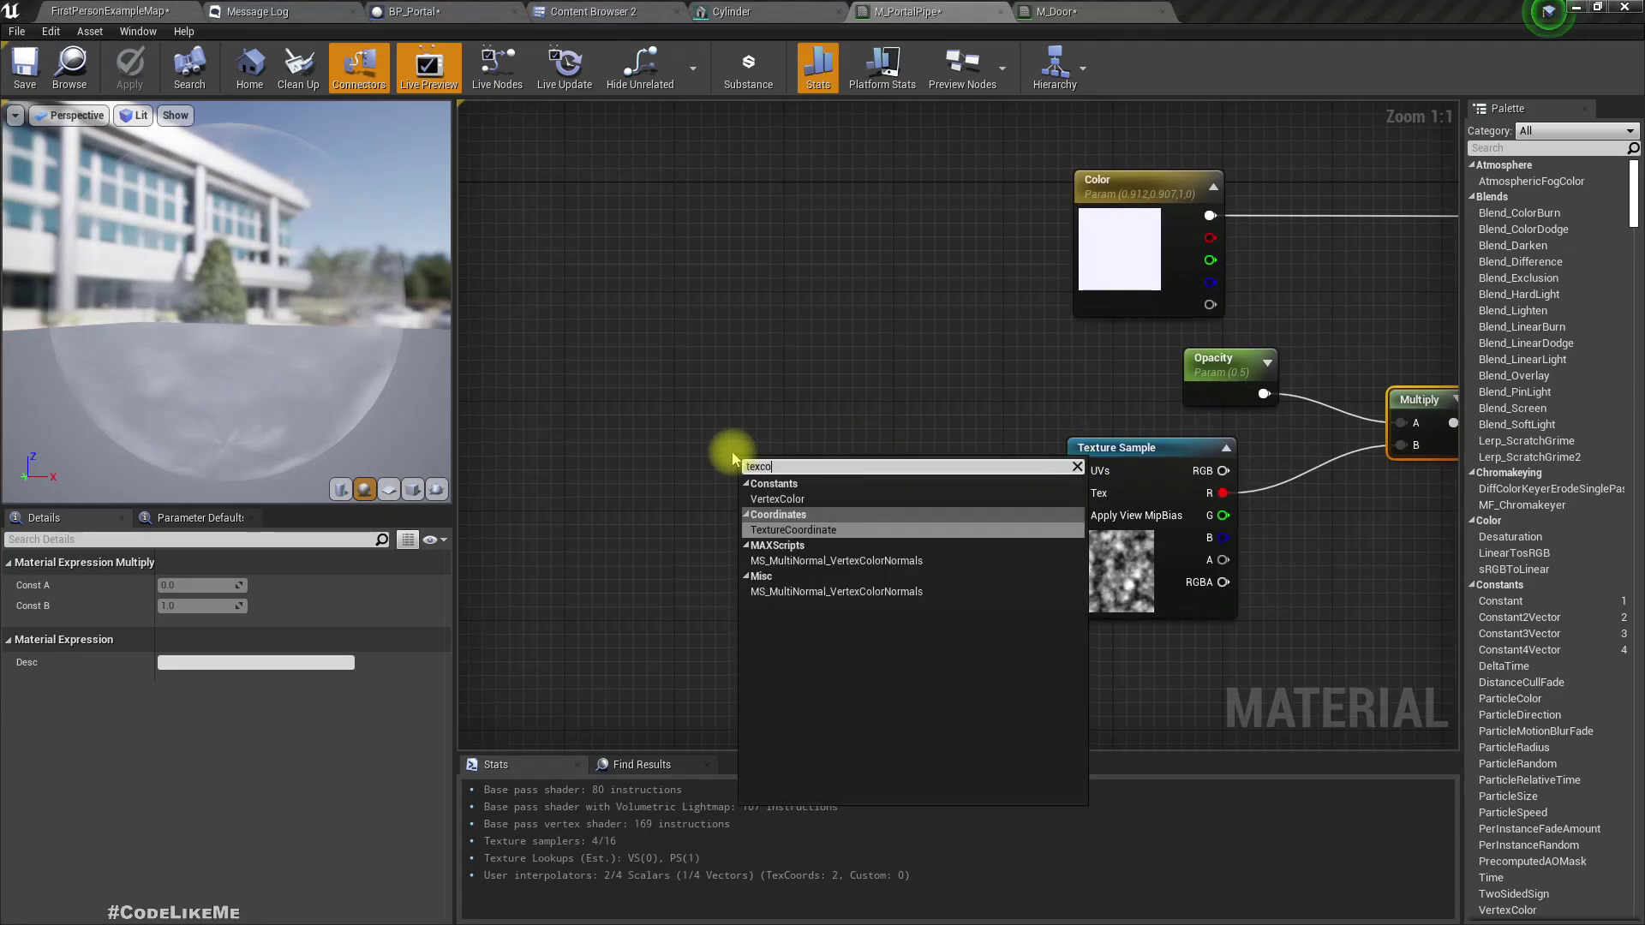
key(Return)
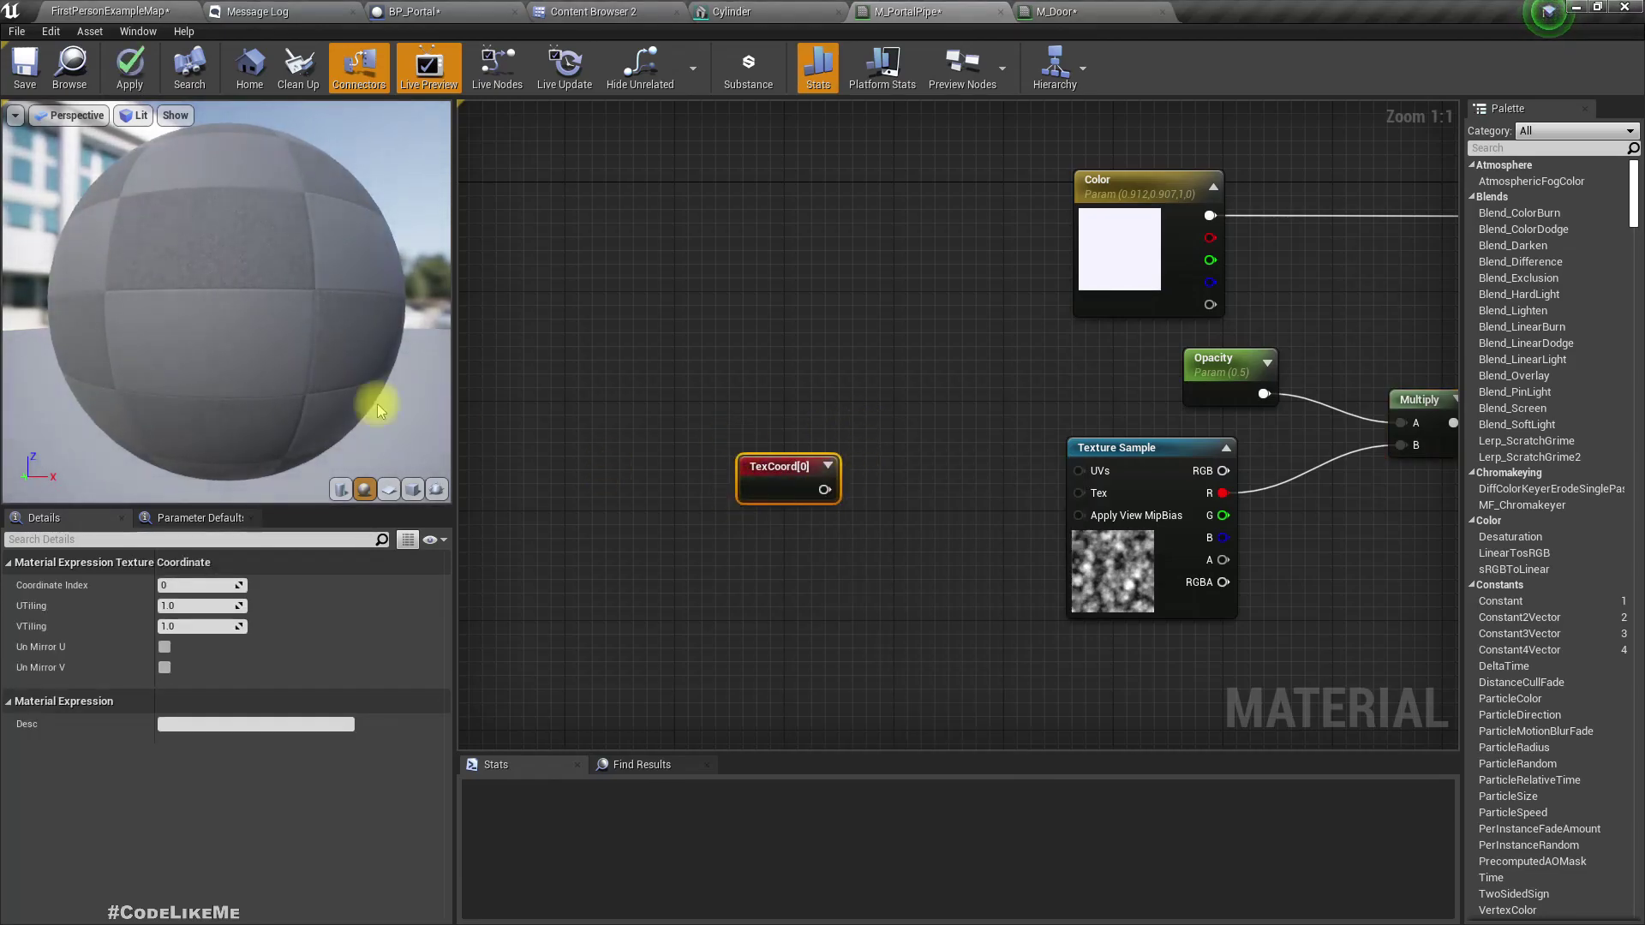
Preview the material on a cylinder, and switch the preview mesh to a plane with its textured side in view
click(389, 490)
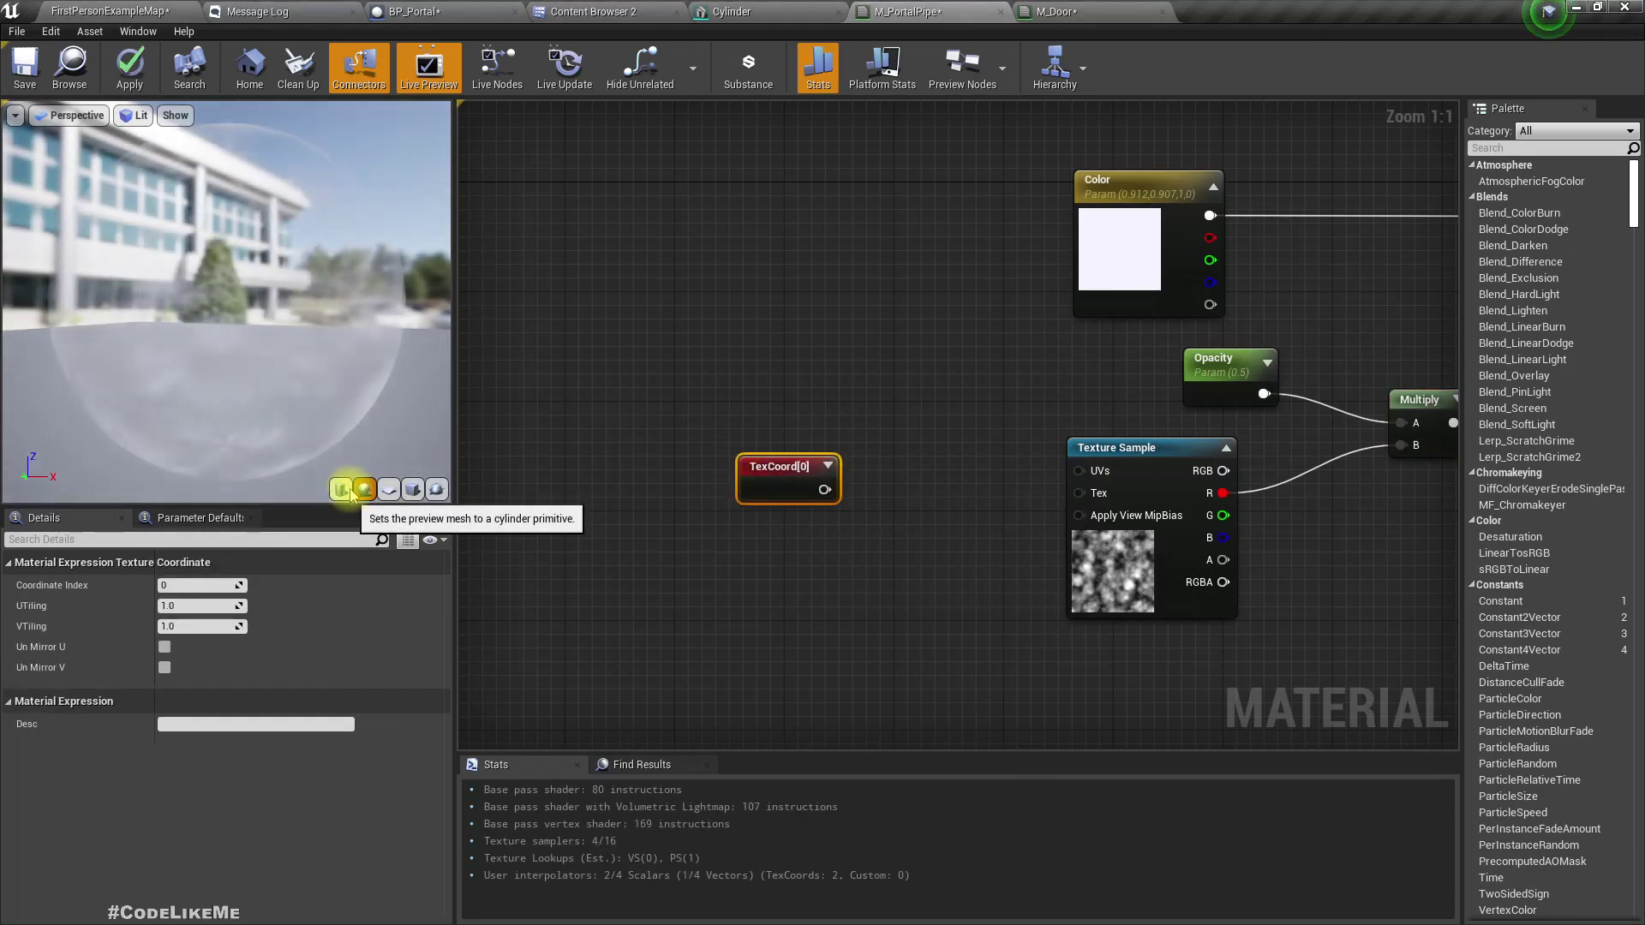
click(340, 489)
drag(187, 327, 254, 329)
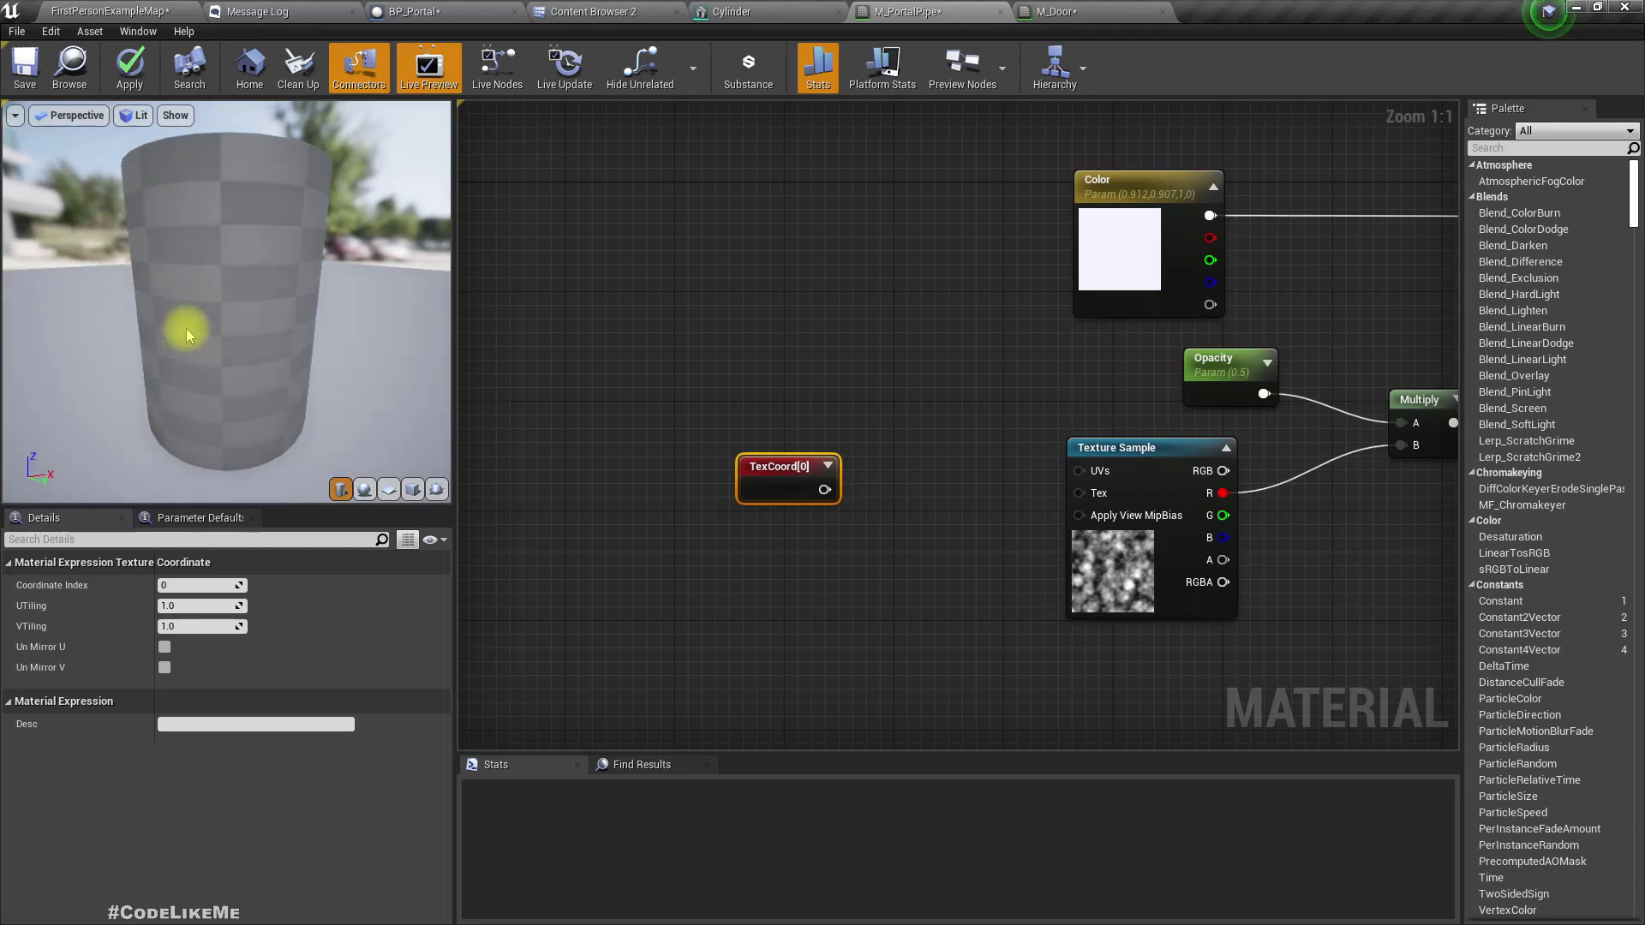
click(388, 490)
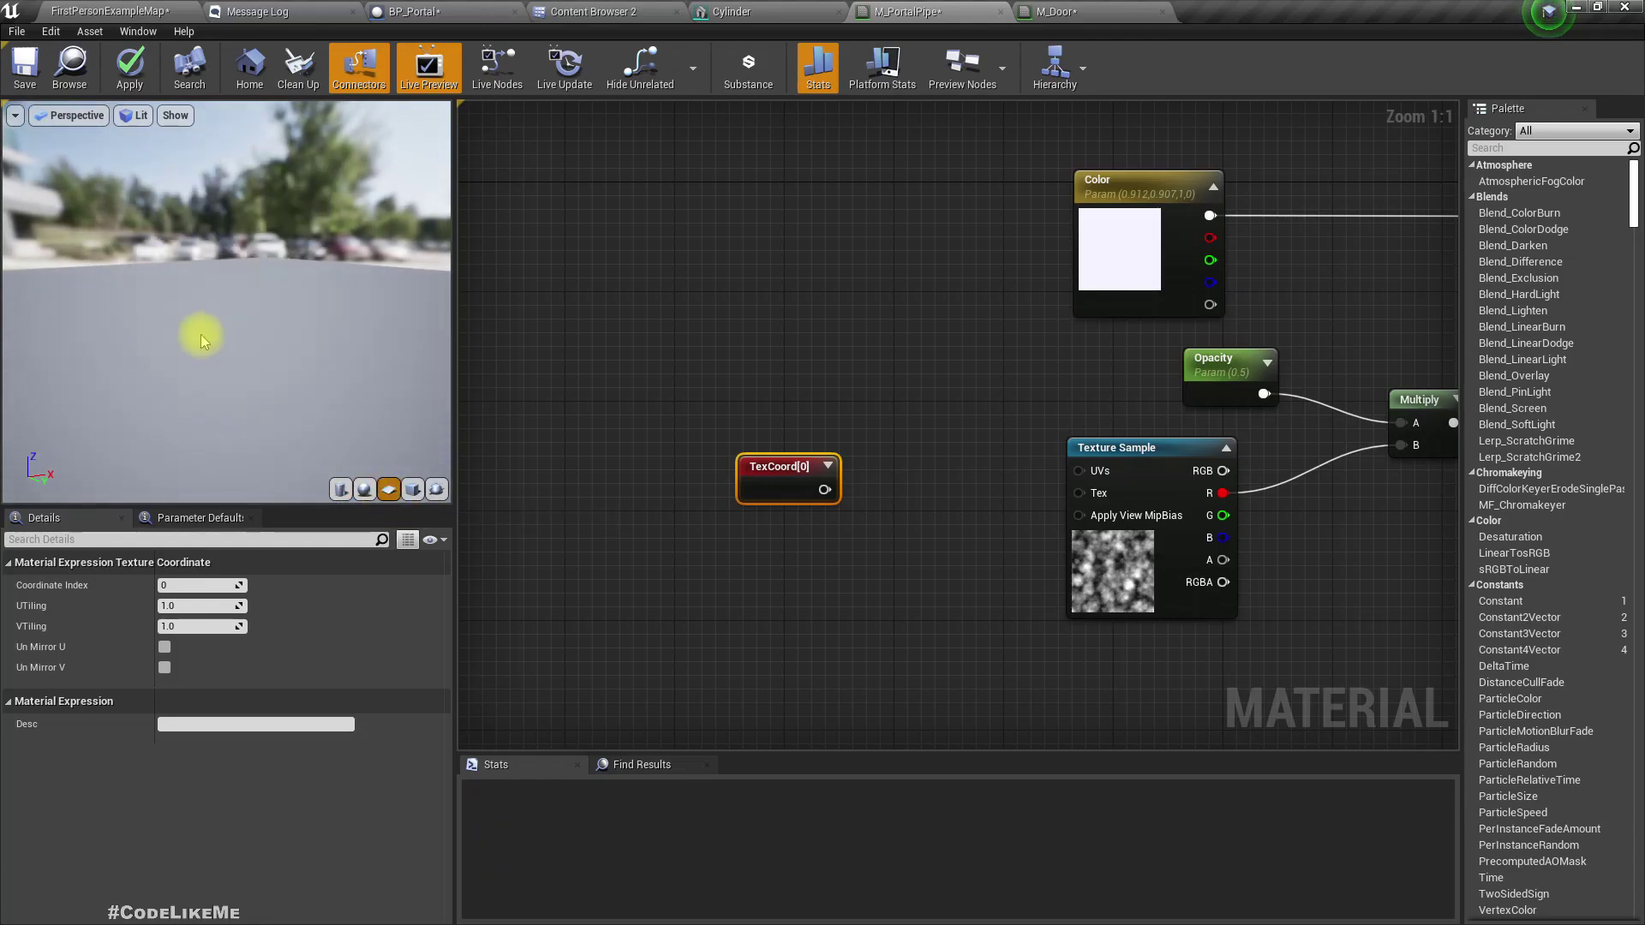
drag(280, 366, 280, 367)
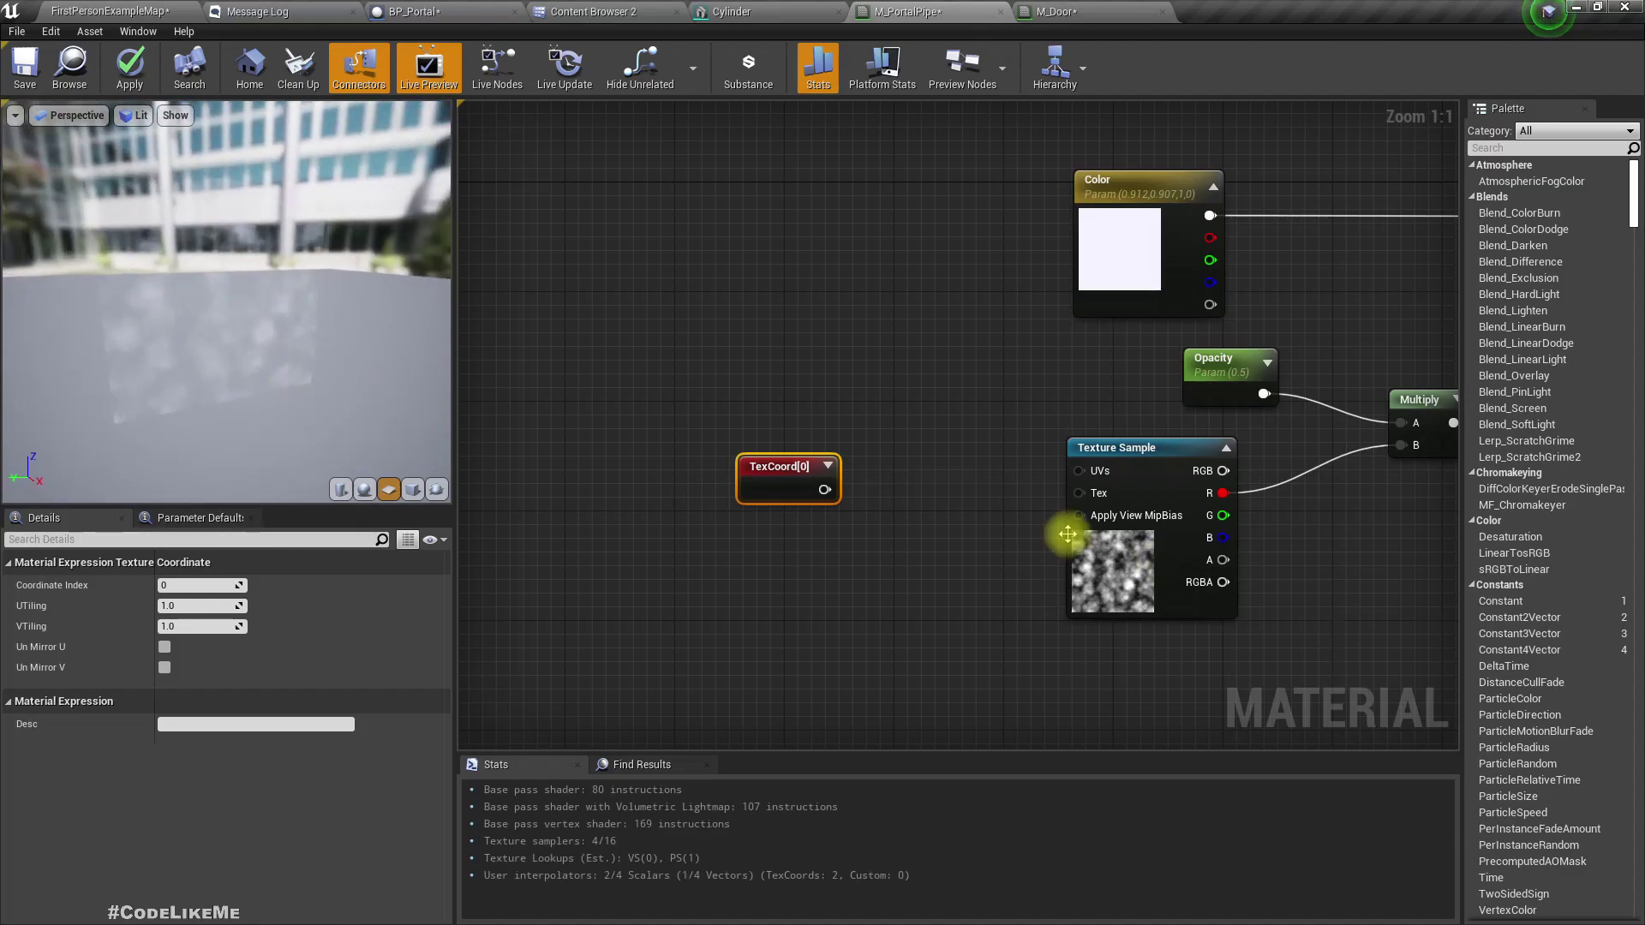
Feed TexCoord into input A of a new Add node and connect its result to the noise Texture Sample's UVs
drag(754, 488, 805, 519)
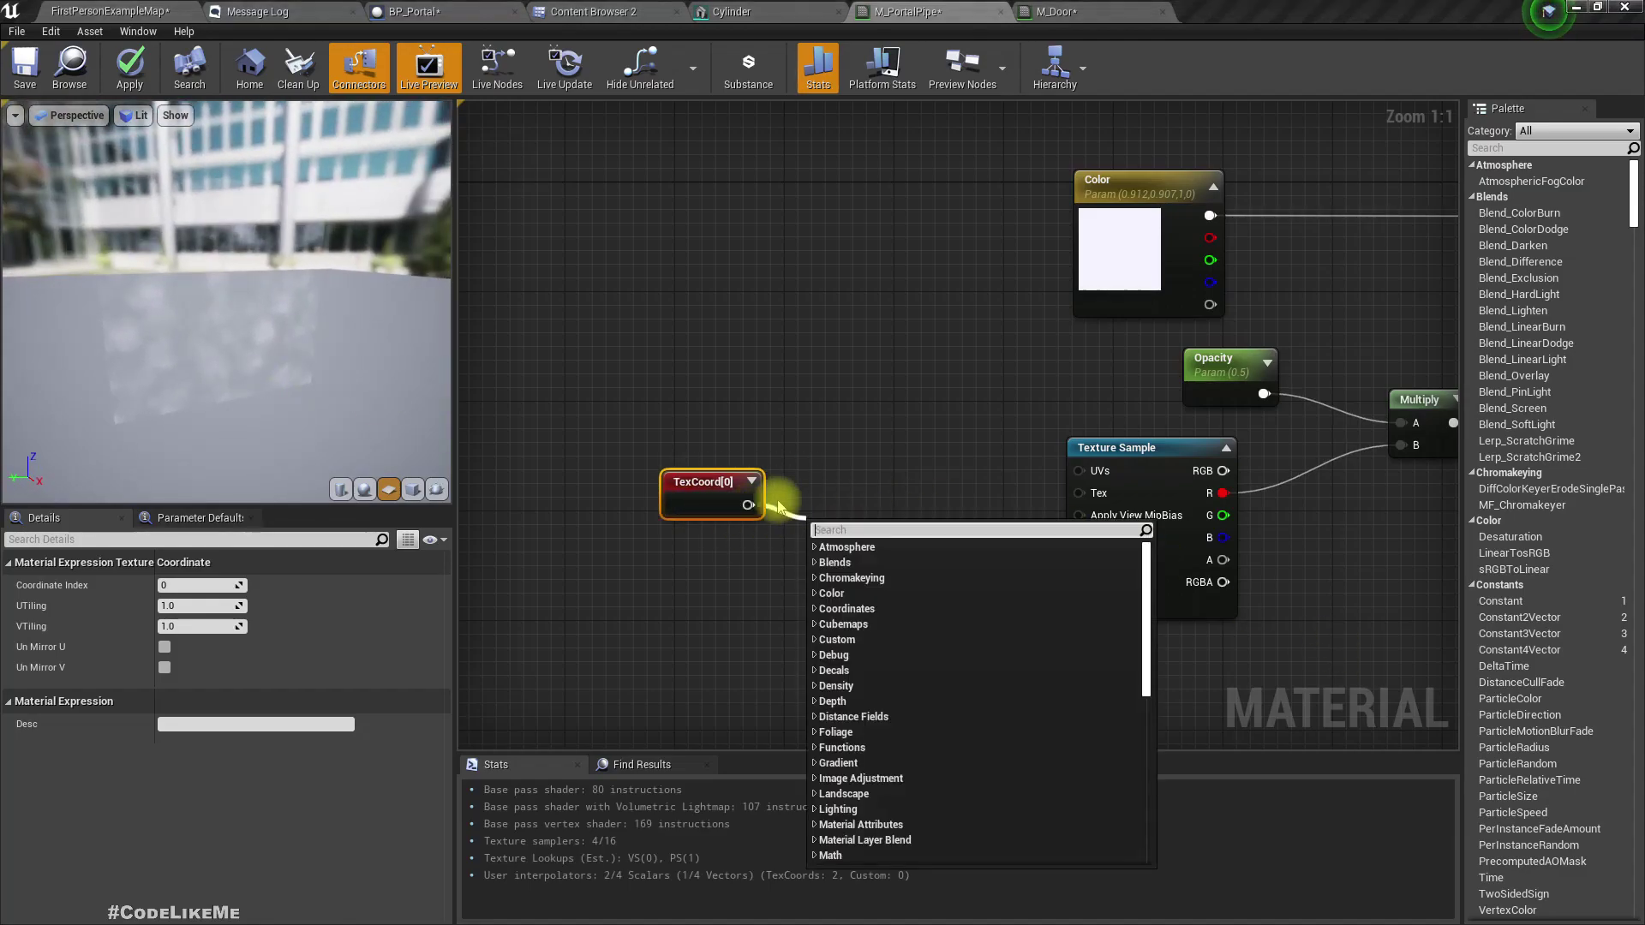
text(appe)
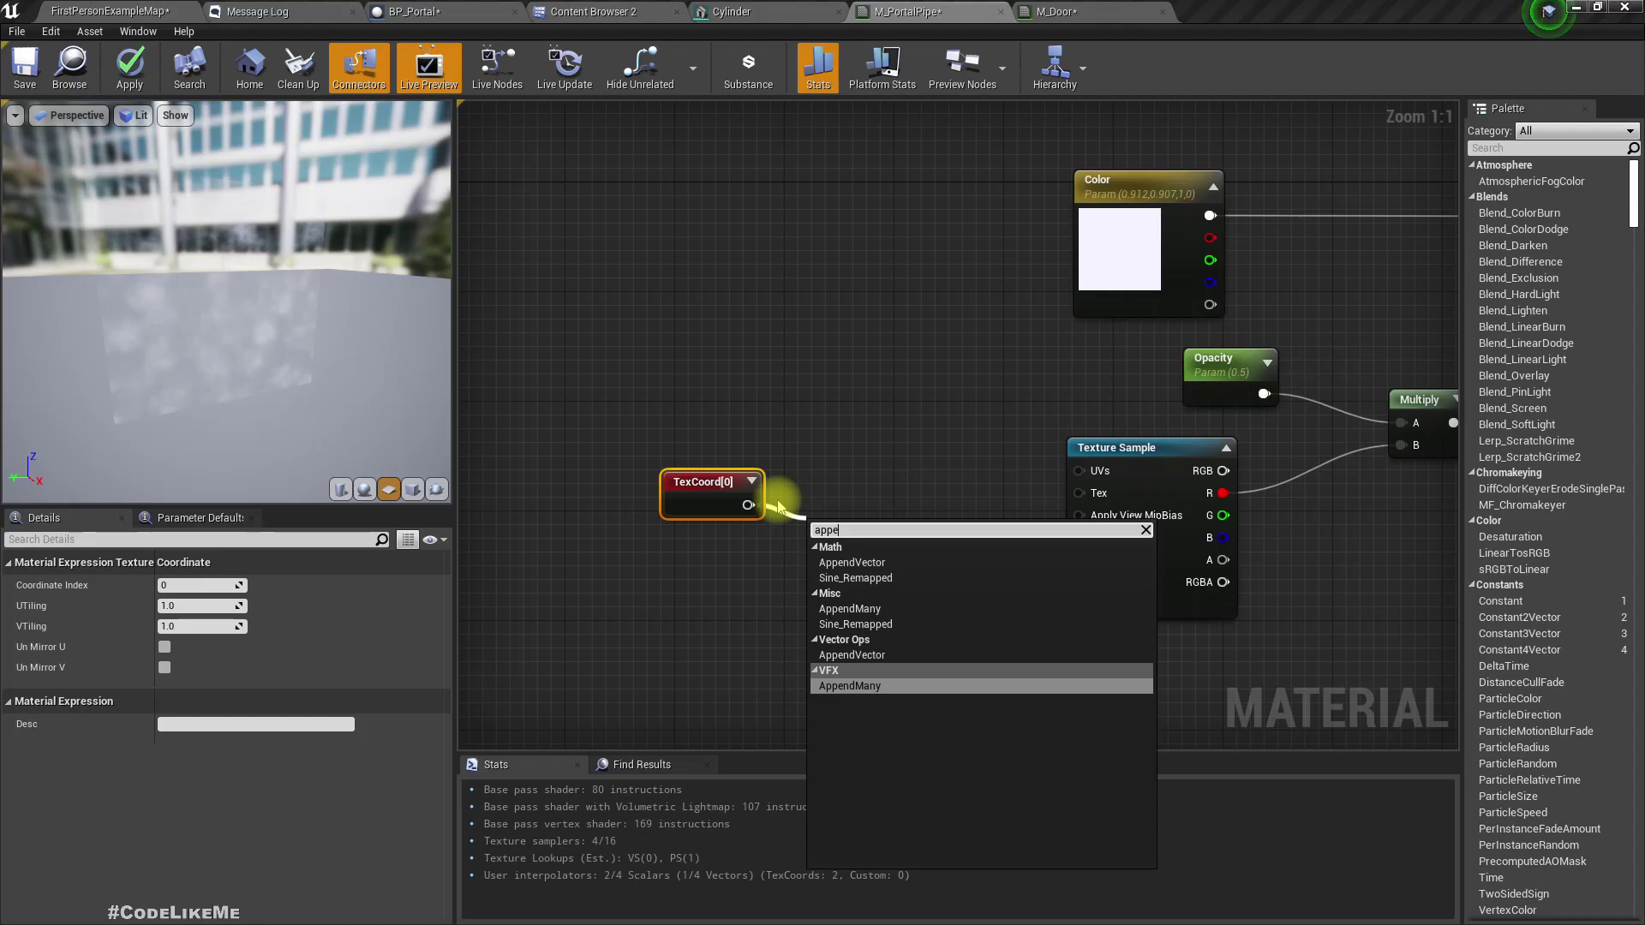
key(BackSpace)
key(BackSpace)
key(BackSpace)
key(BackSpace)
text(+)
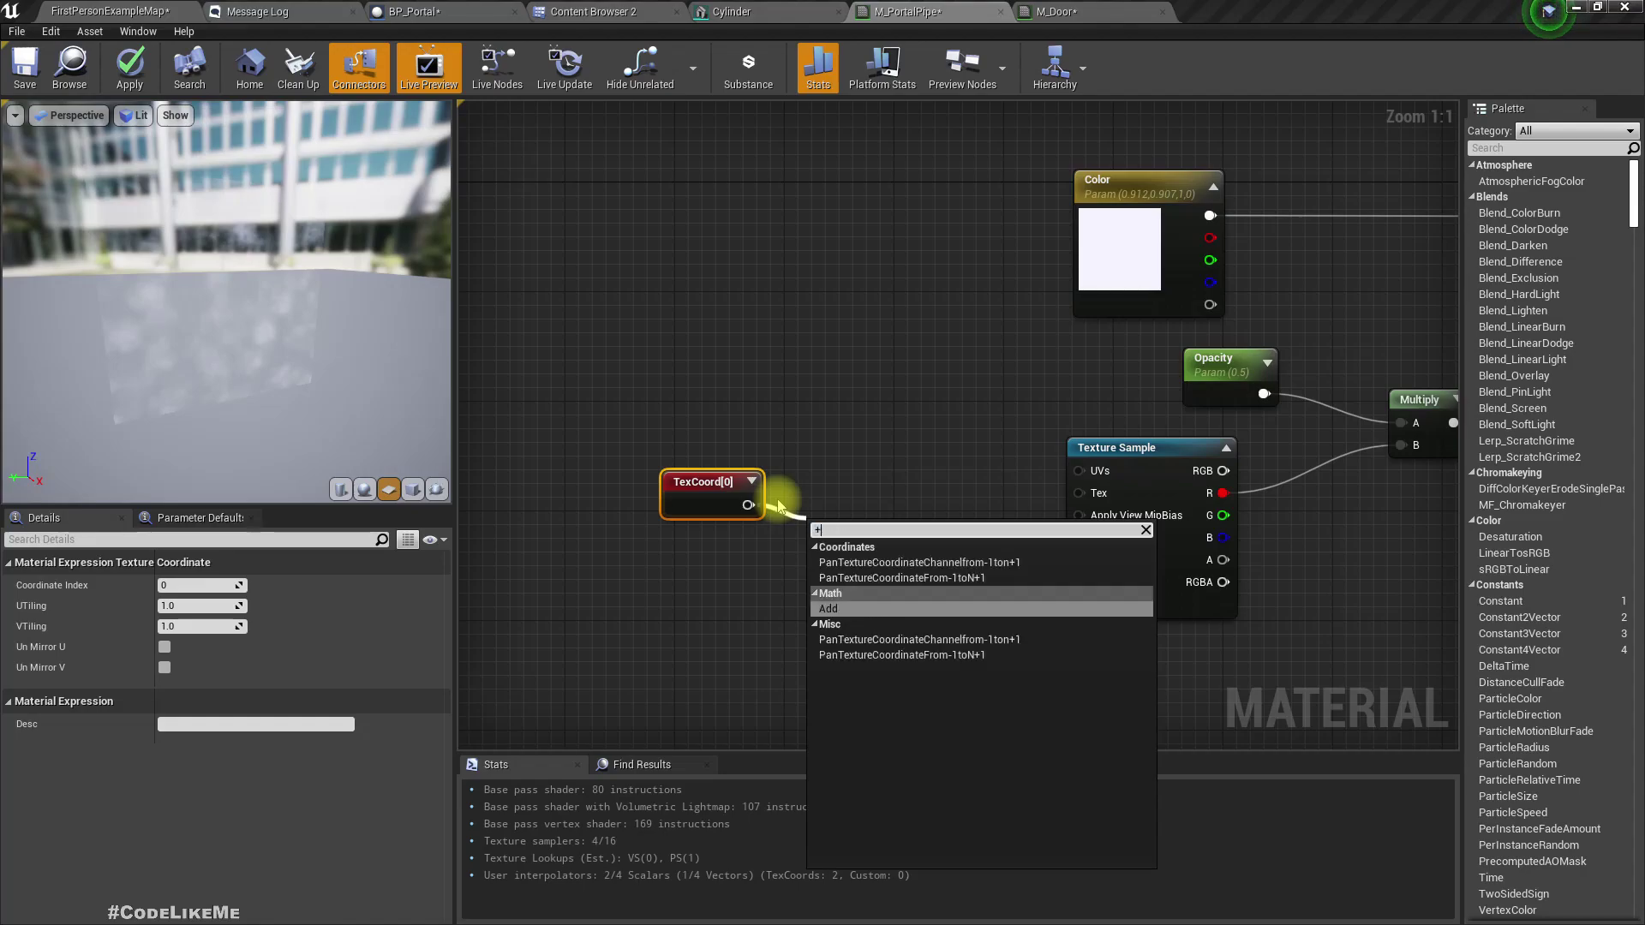
key(Return)
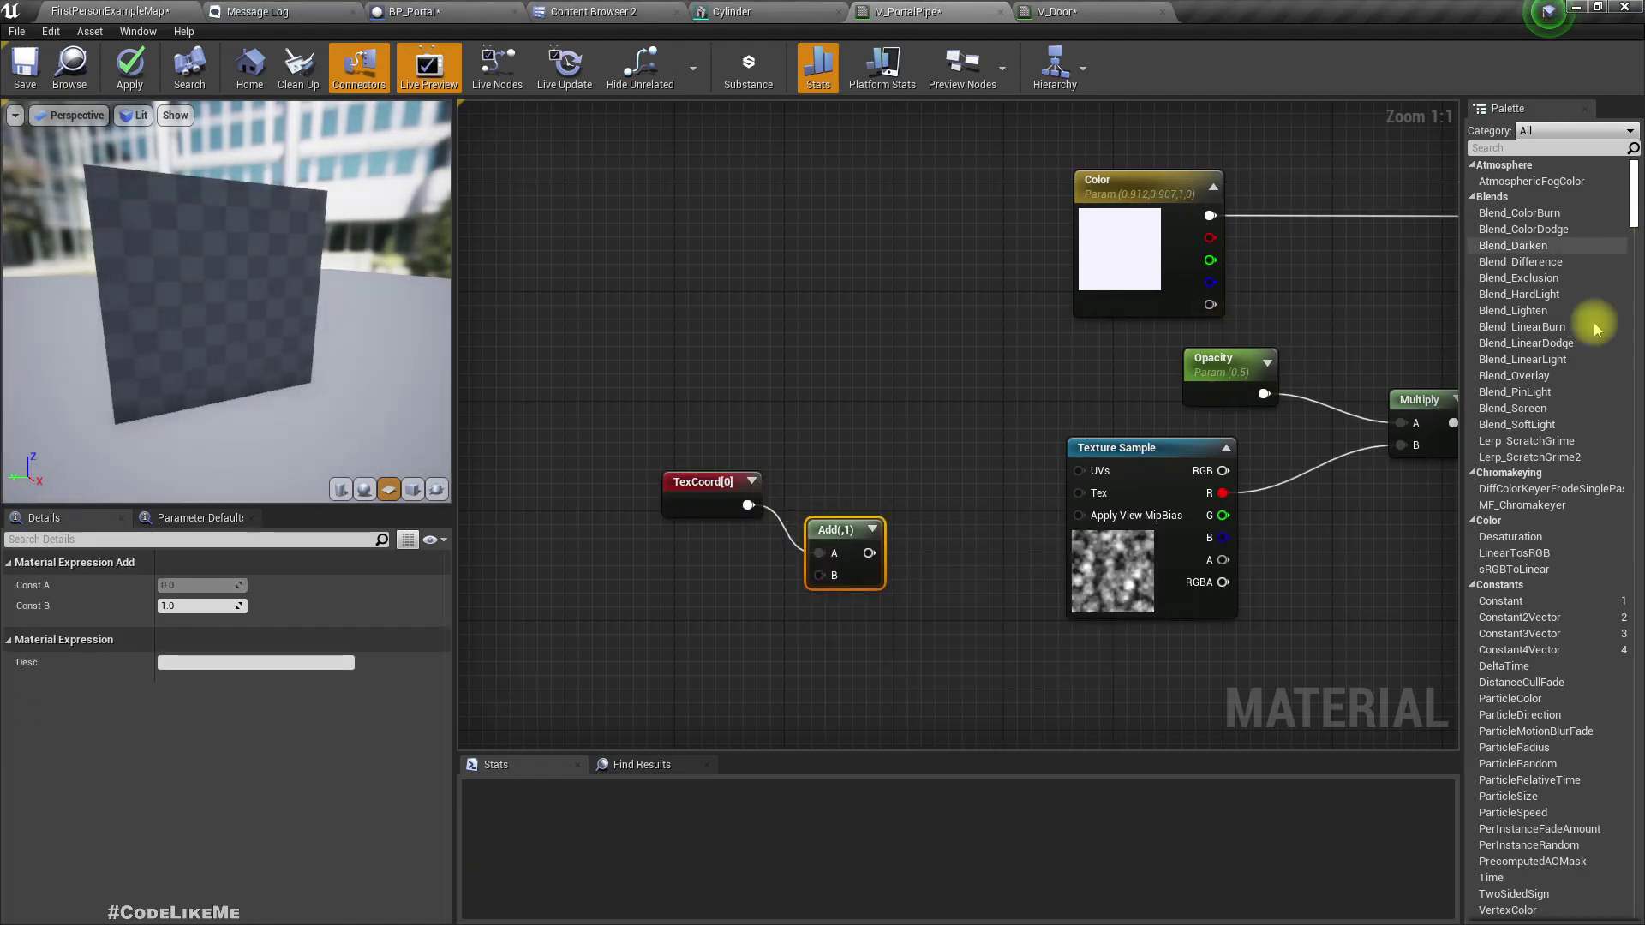
drag(869, 552, 1078, 471)
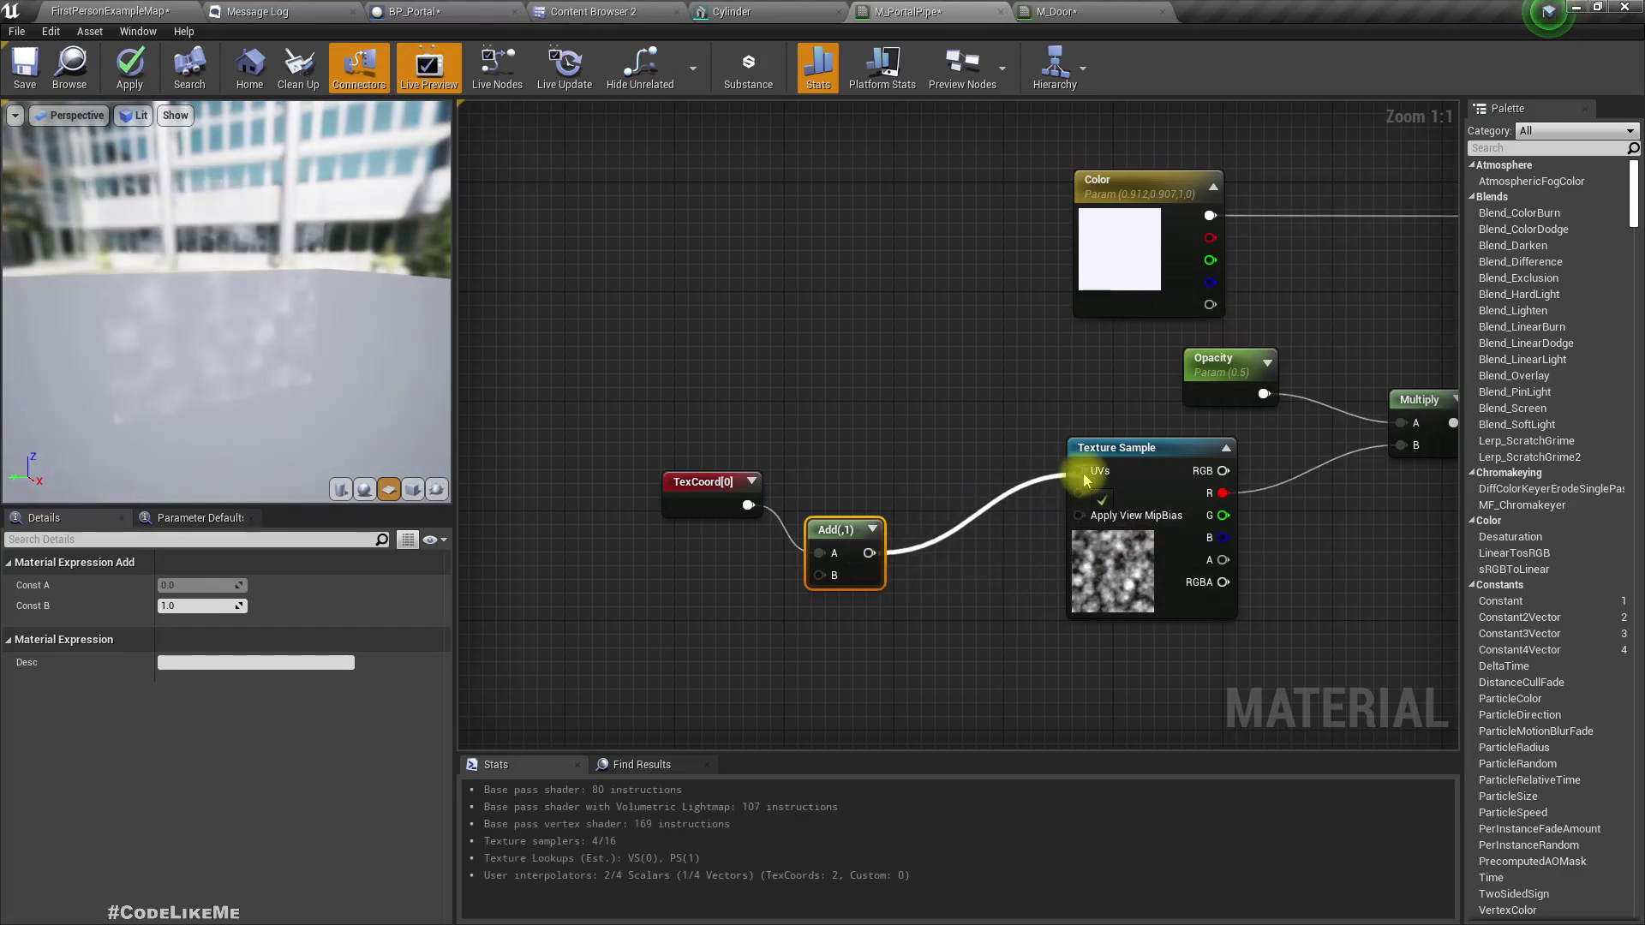
Add a MakeFloat2 node feeding input B of the Add node and place it below TexCoord
right_drag(866, 549, 908, 565)
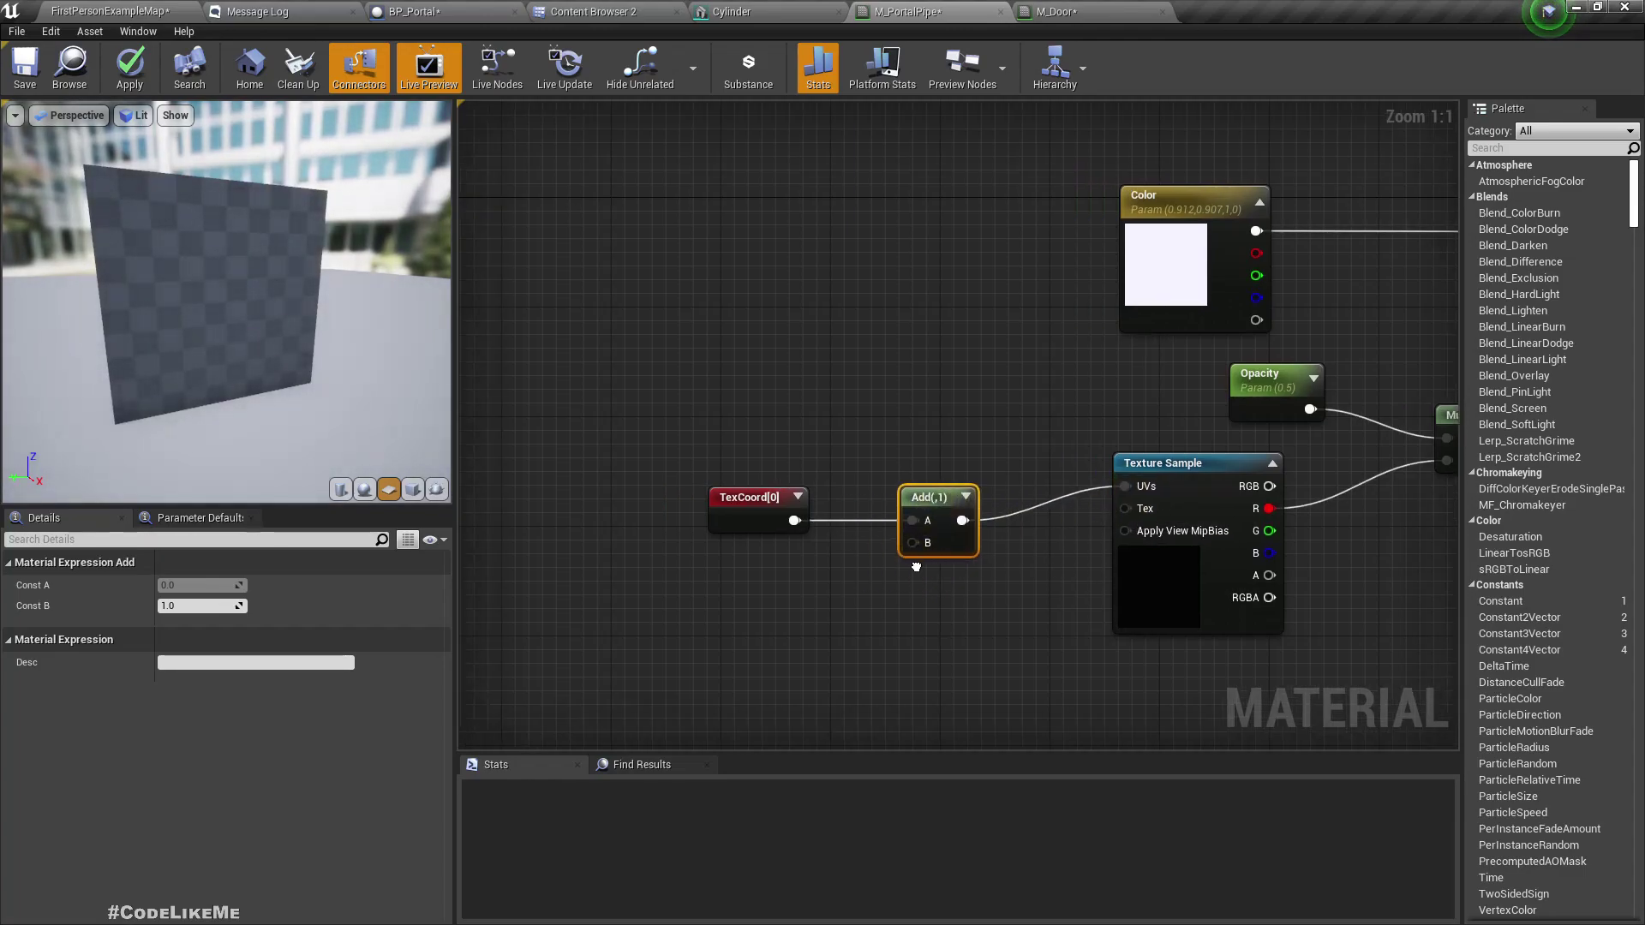
drag(913, 546, 859, 580)
text(makefloat2)
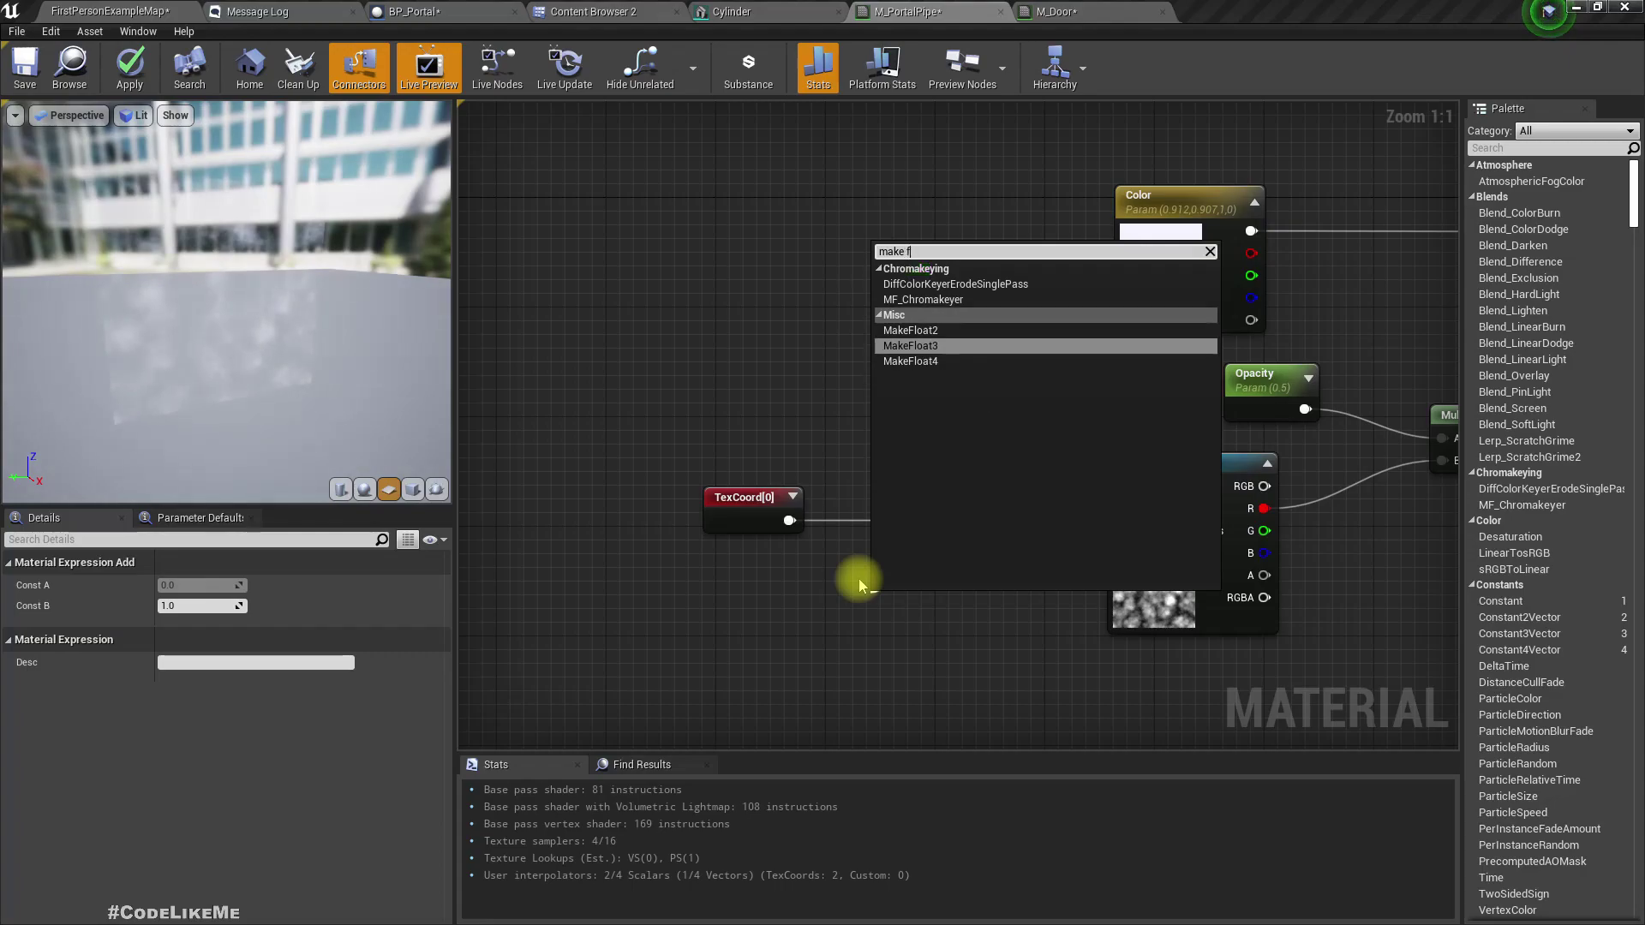
key(Return)
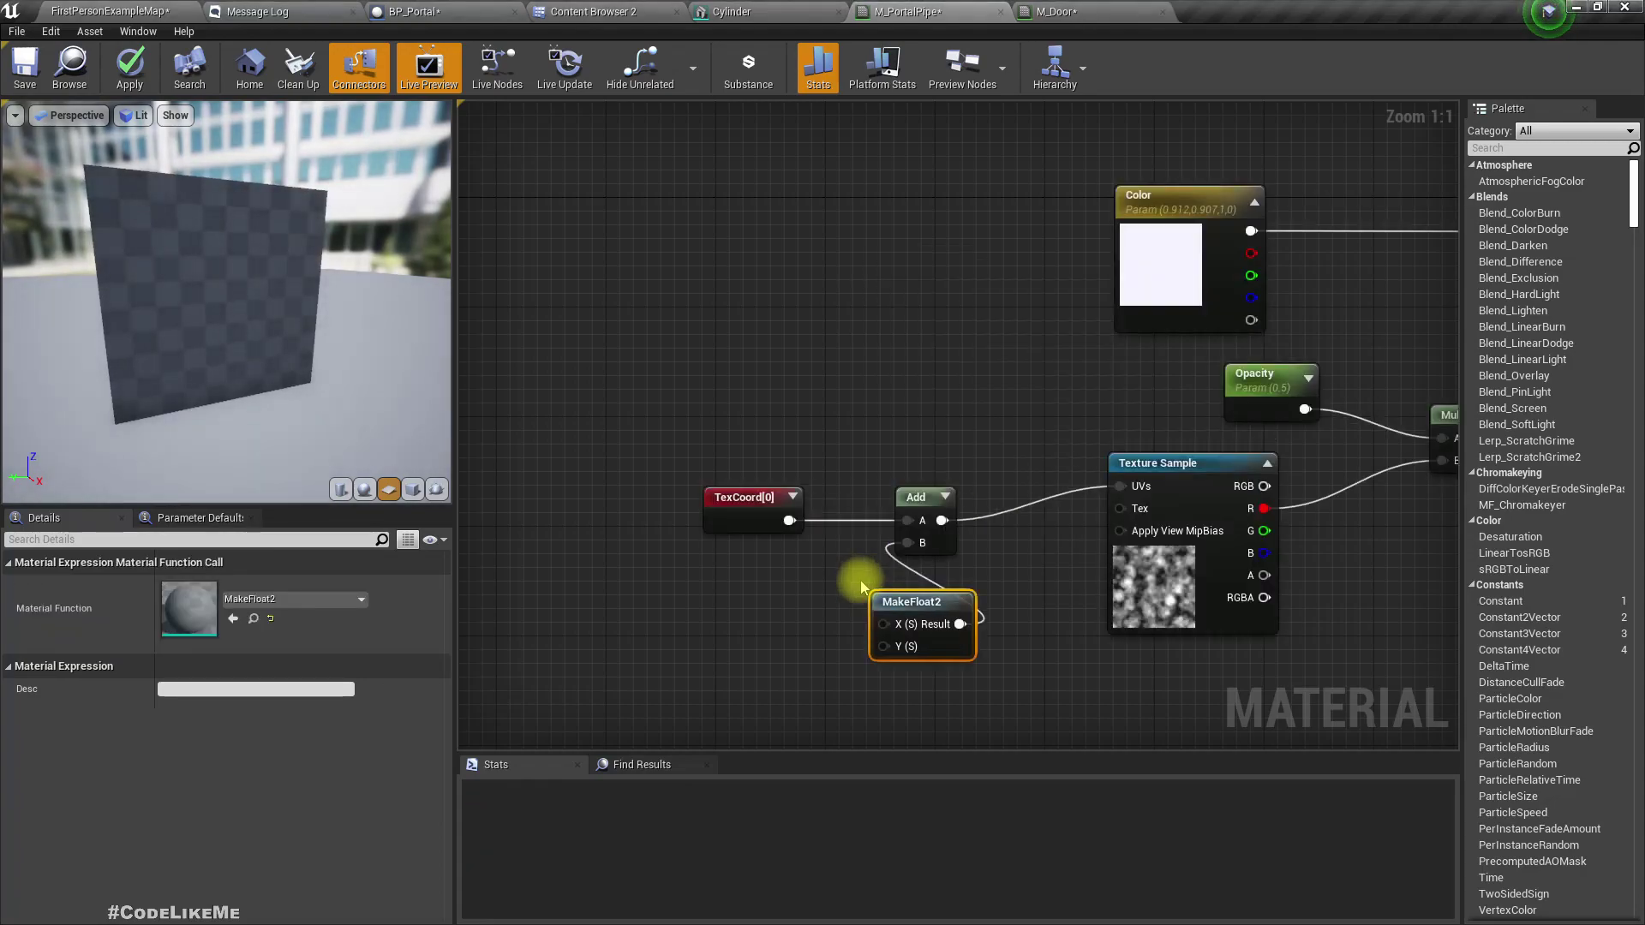
drag(899, 602, 814, 592)
Add a Time node and connect it to the X input of MakeFloat2
right_drag(467, 617, 532, 573)
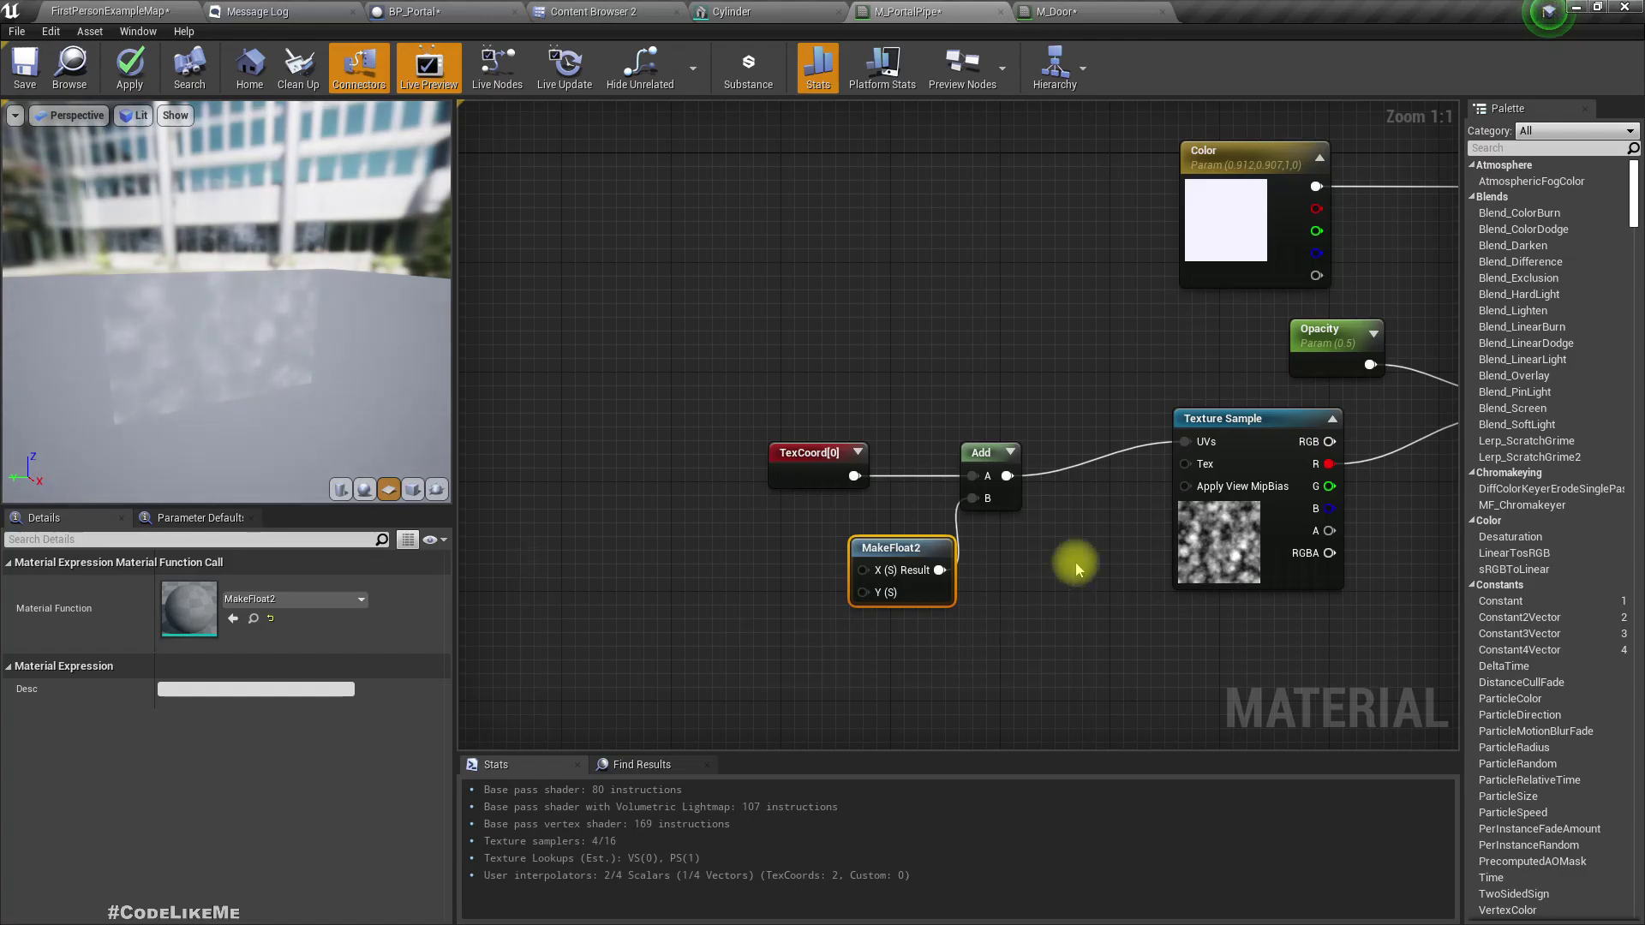
right_drag(1025, 554, 1045, 554)
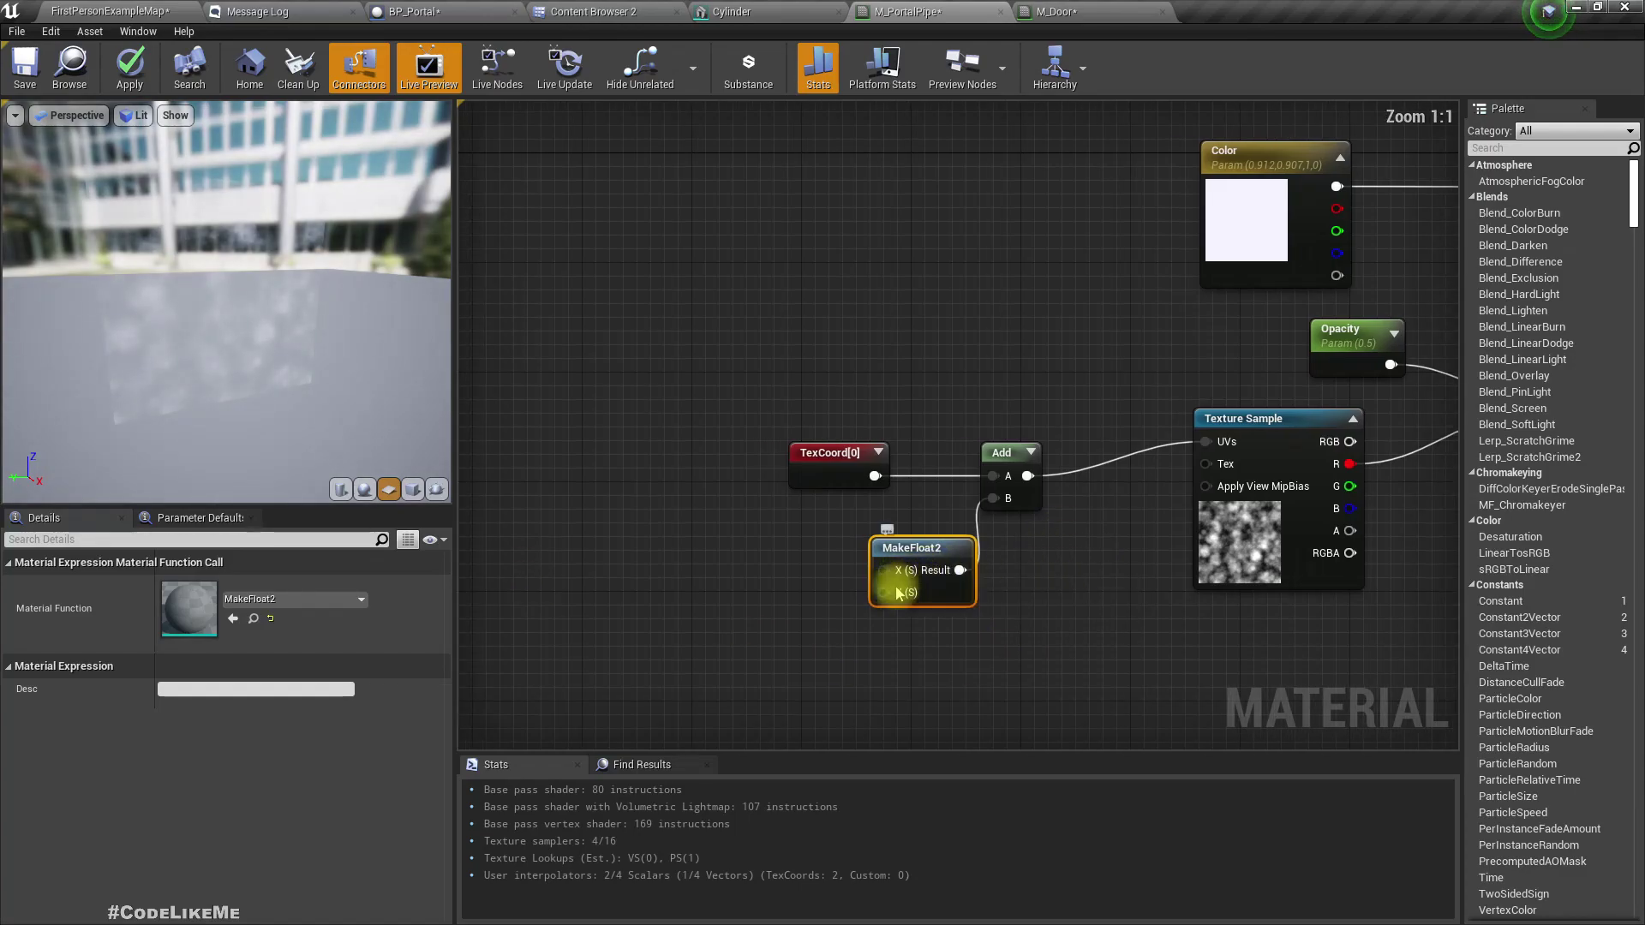
right_drag(855, 593, 981, 568)
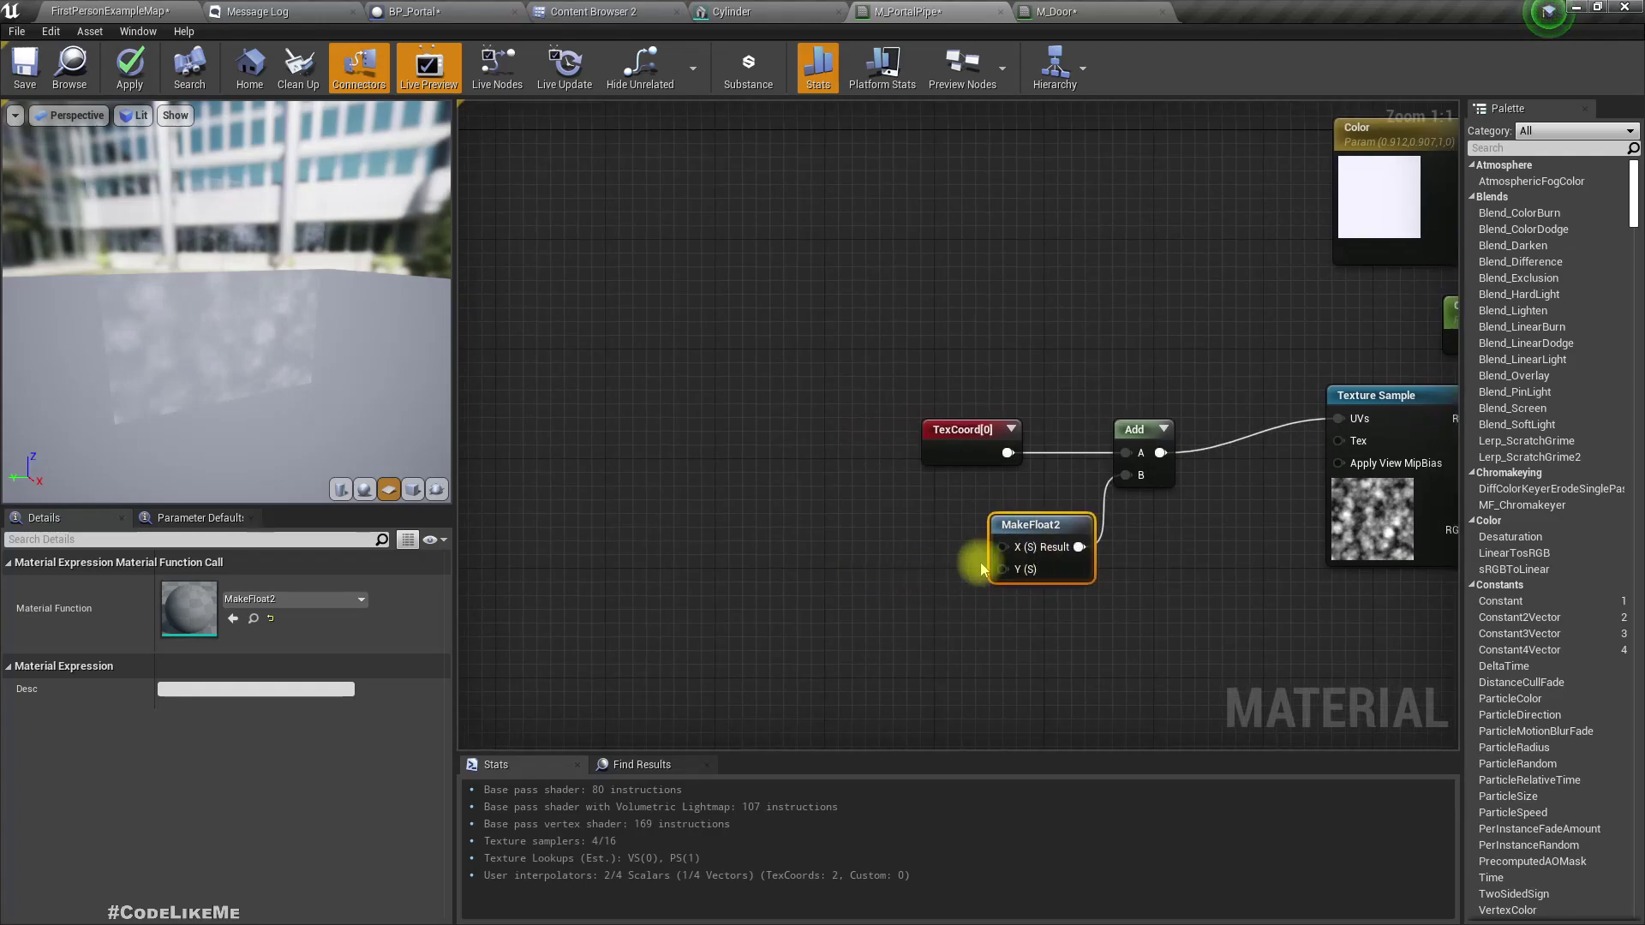
drag(1003, 549, 921, 558)
text(time)
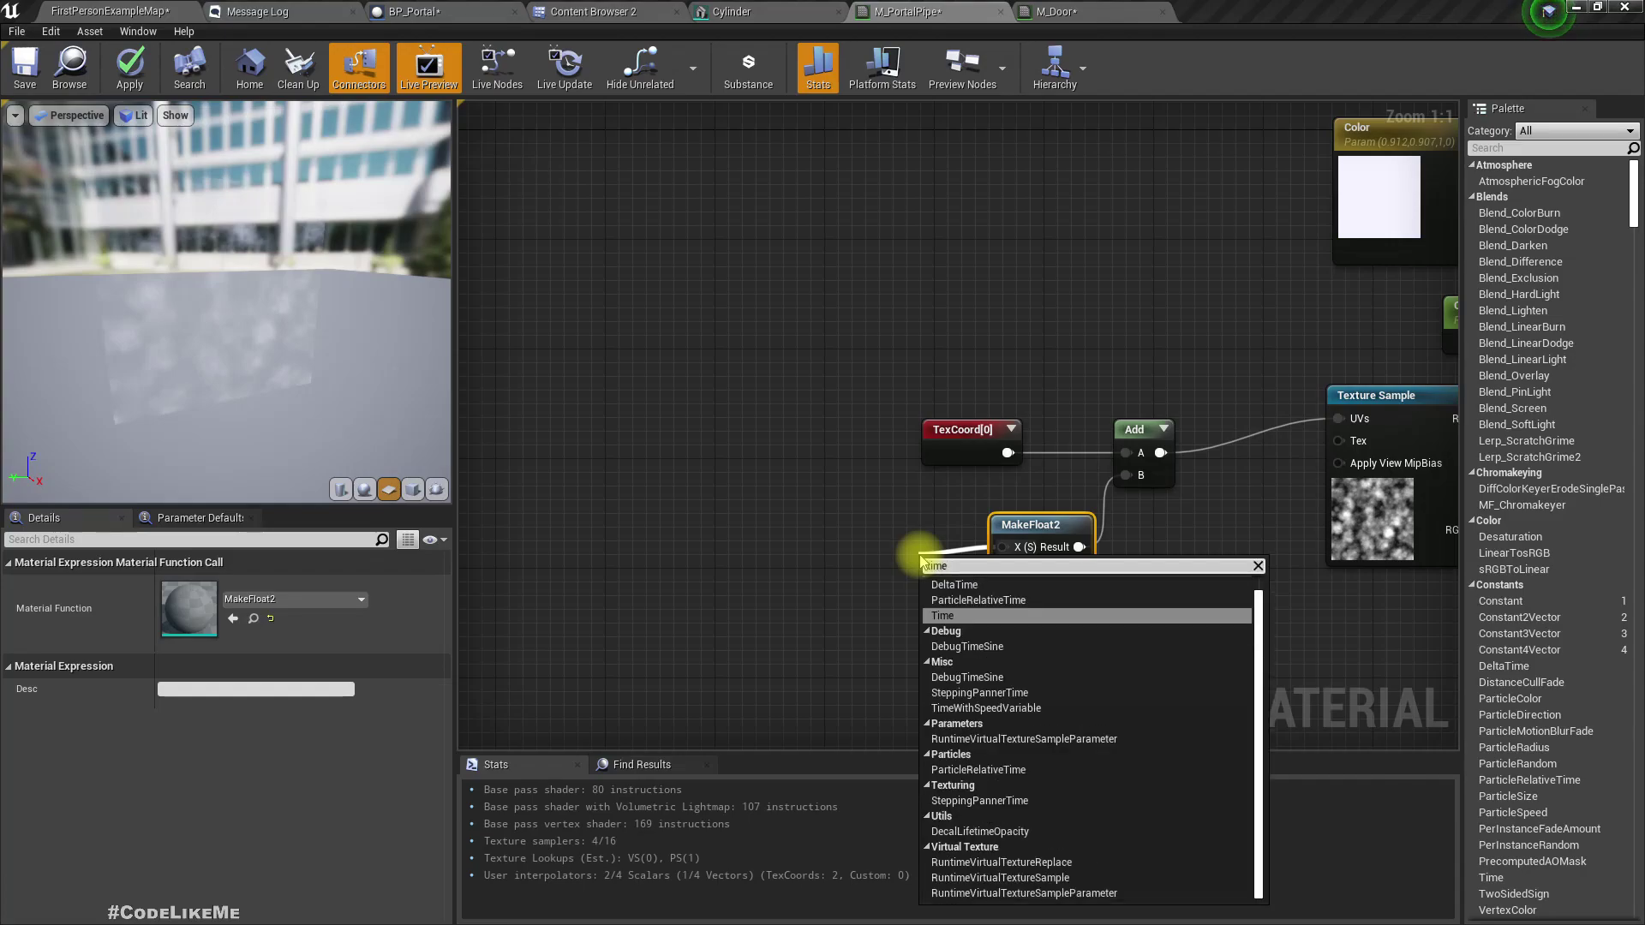
key(Return)
drag(940, 579, 888, 565)
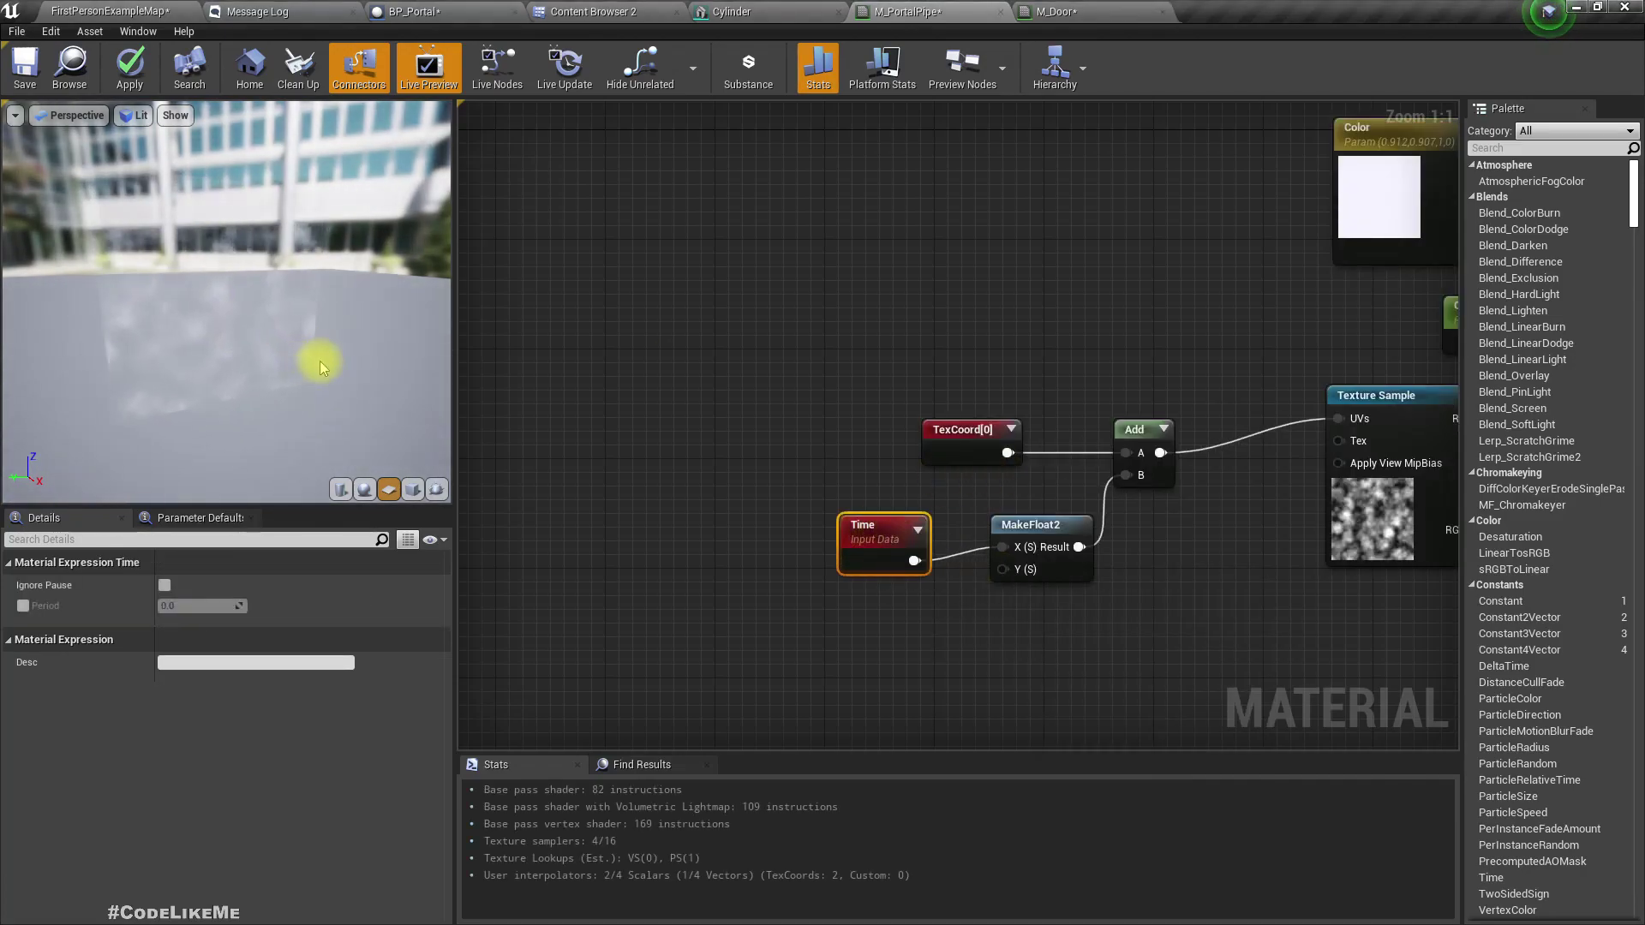
Check the noise movement in the material preview, apply M_PortalPipe, and view the pipe in the level
drag(232, 325, 103, 191)
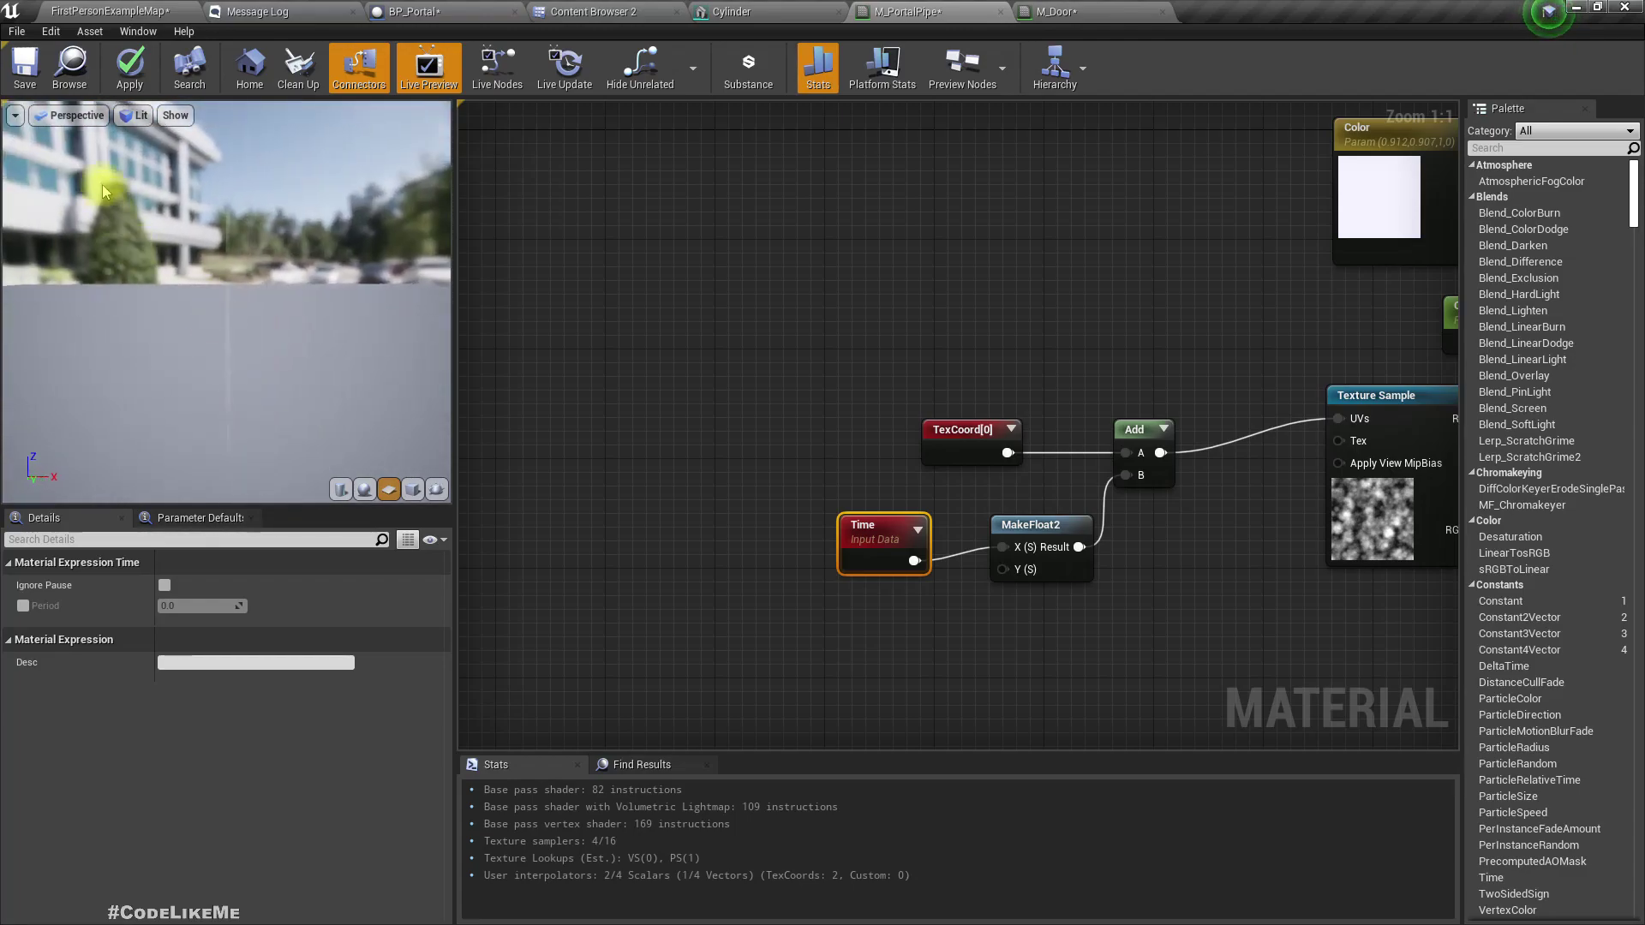
drag(230, 270, 133, 278)
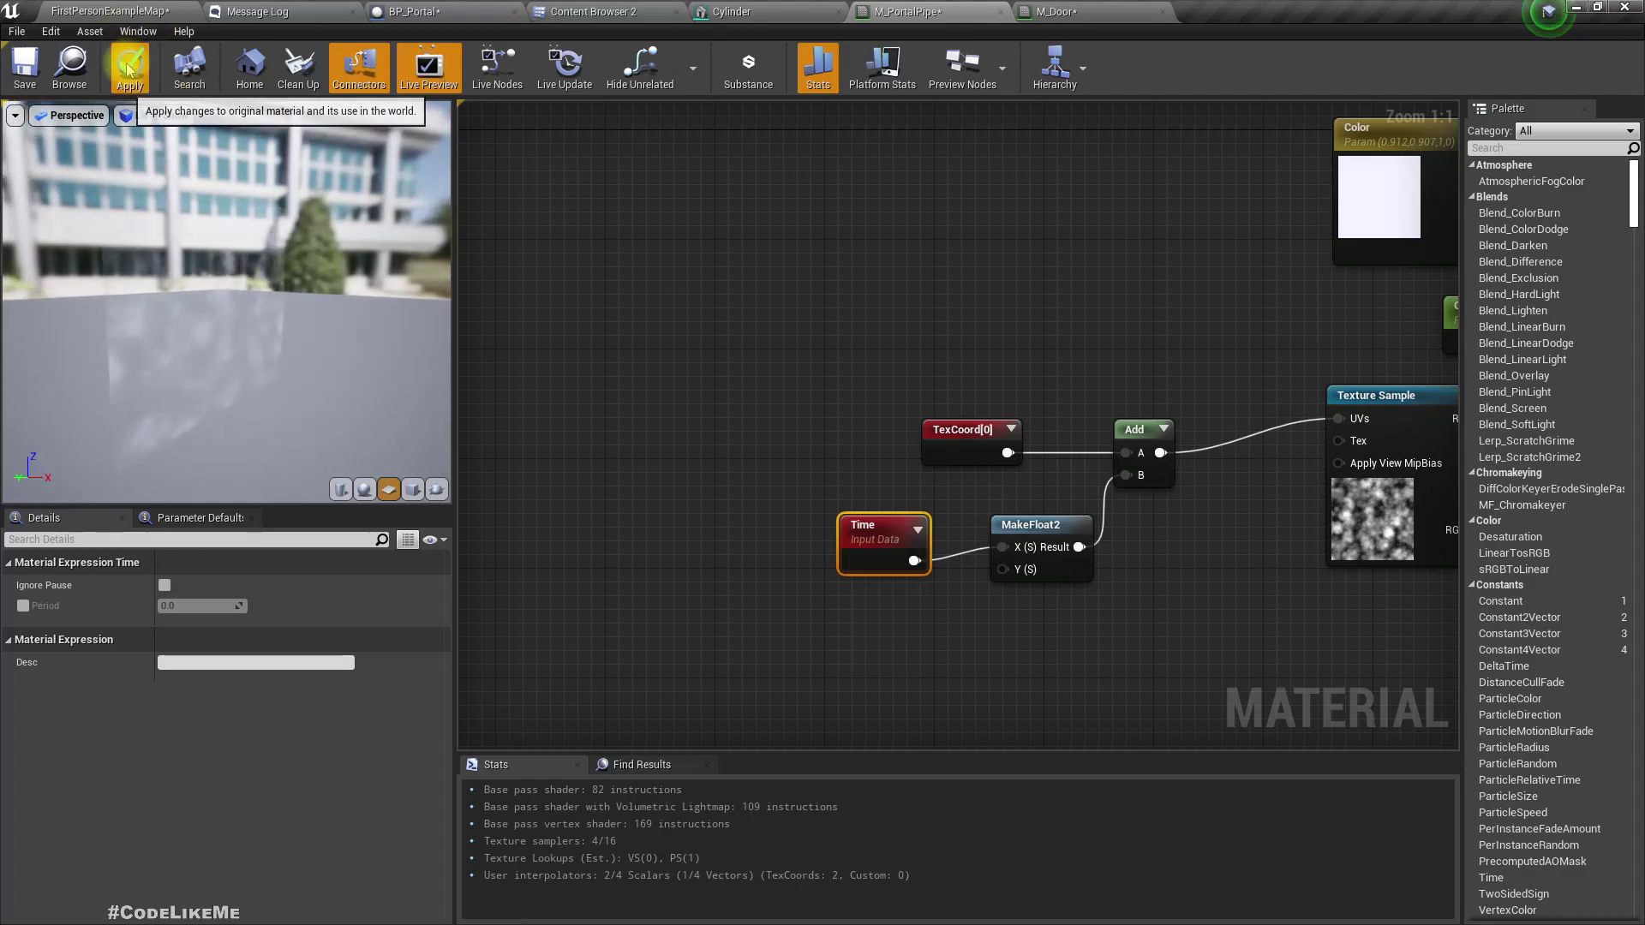
click(128, 66)
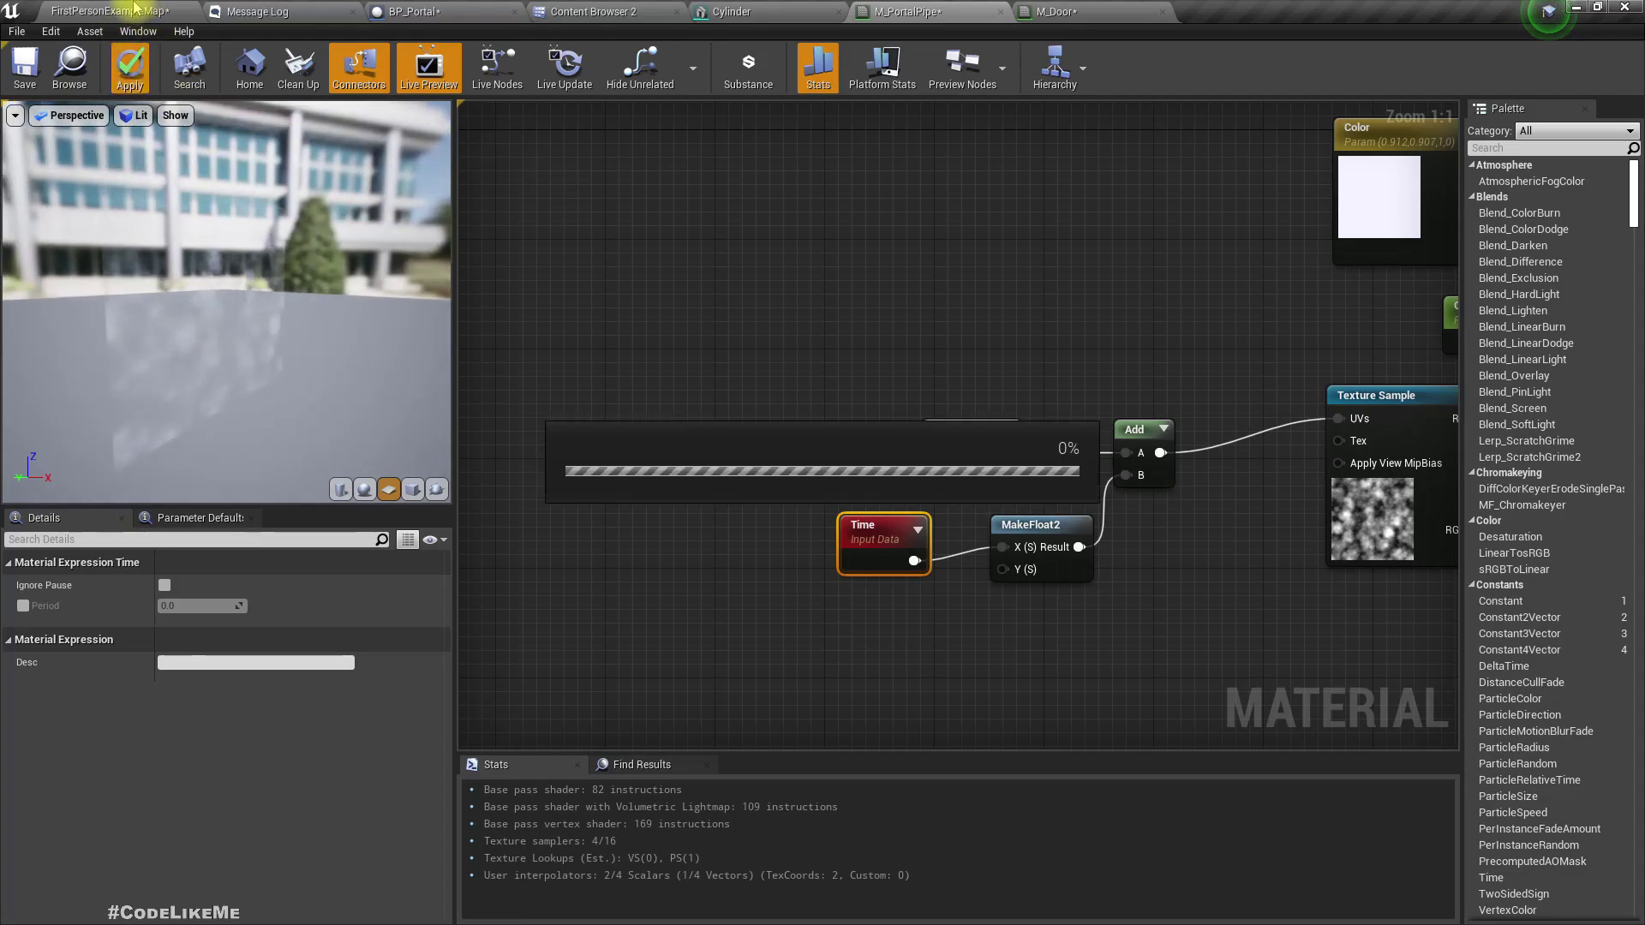
click(142, 11)
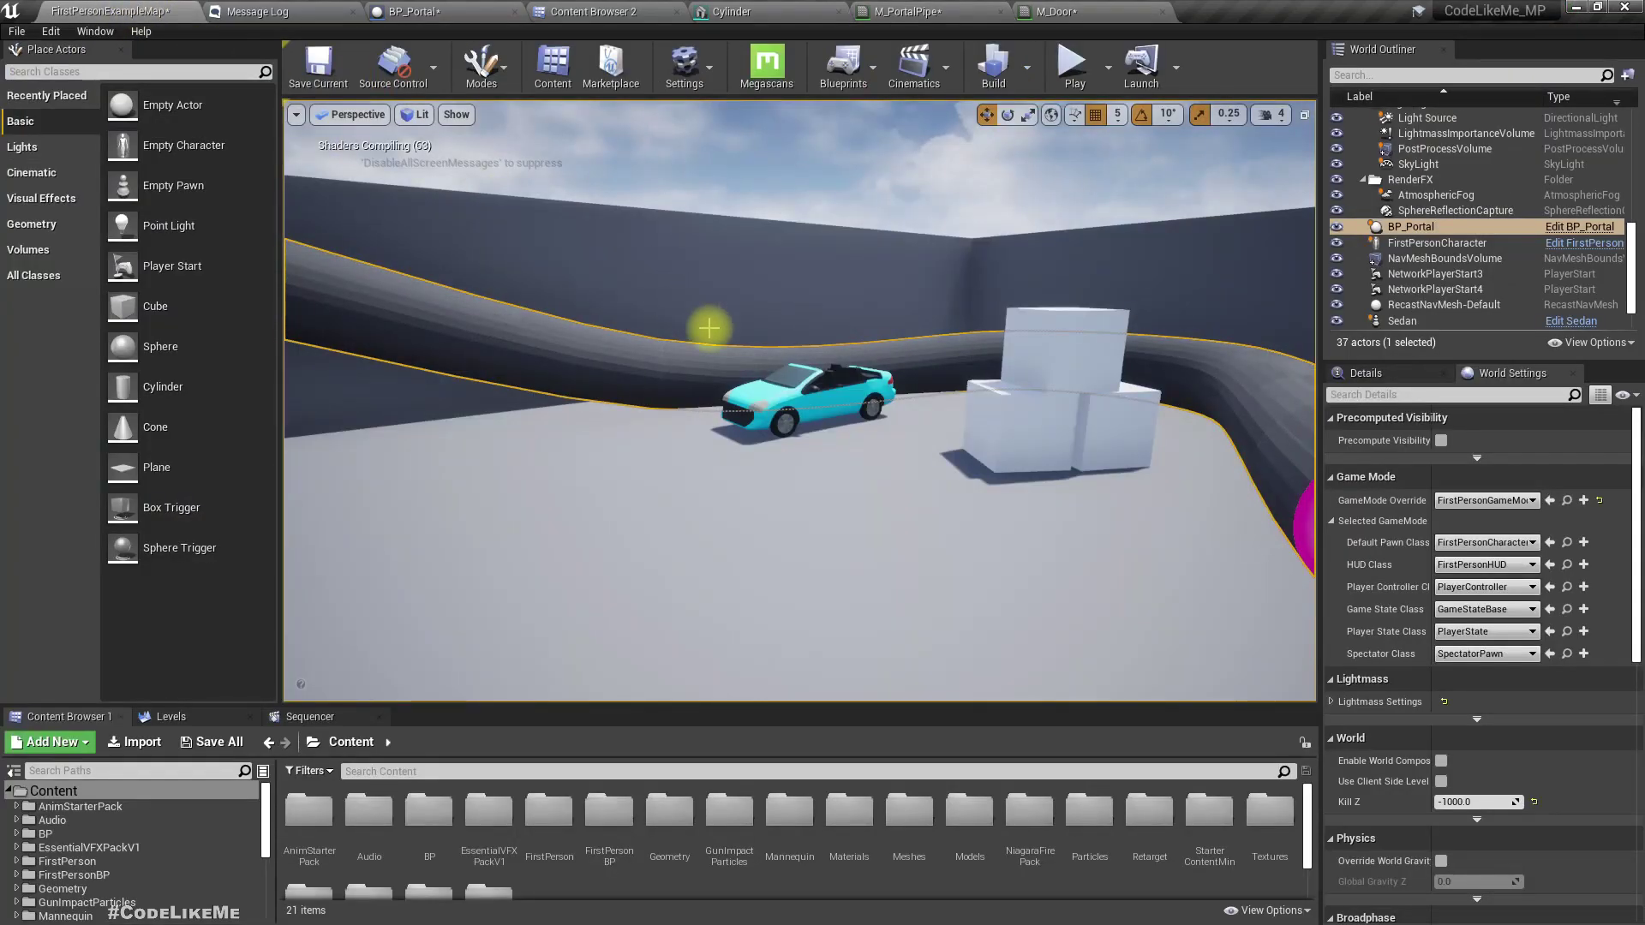
right_drag(683, 274, 742, 317)
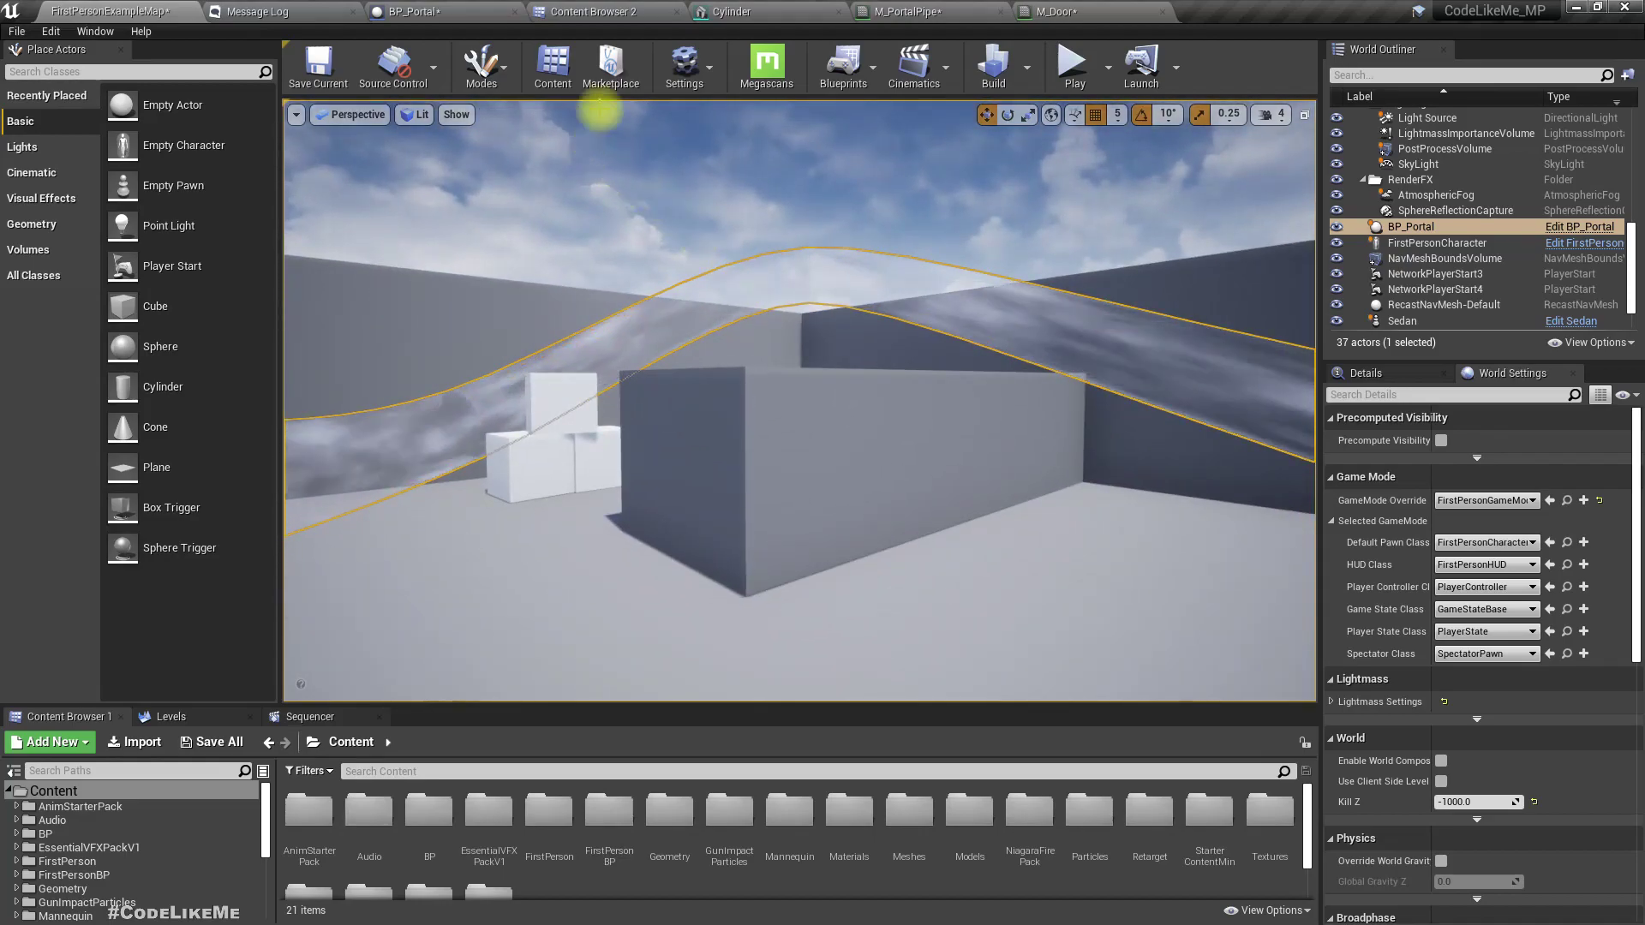
In M_PortalPipe, connect the Time node to the Y input of MakeFloat2 and break its link to the X input
click(943, 11)
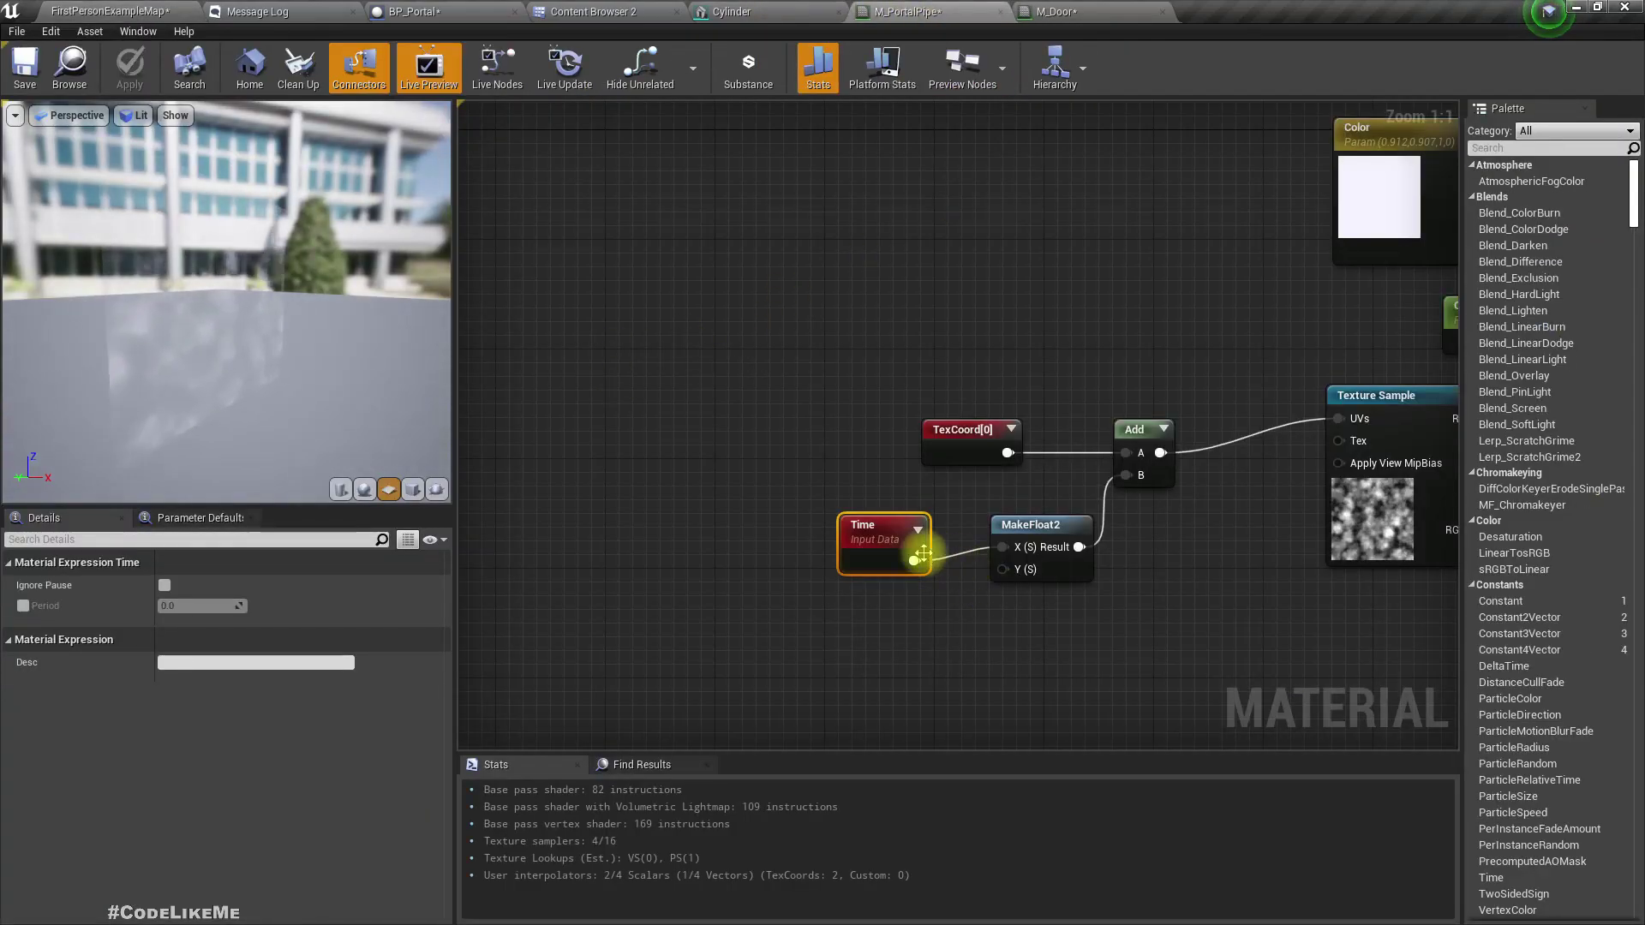
drag(914, 560, 1002, 569)
right_click(1004, 545)
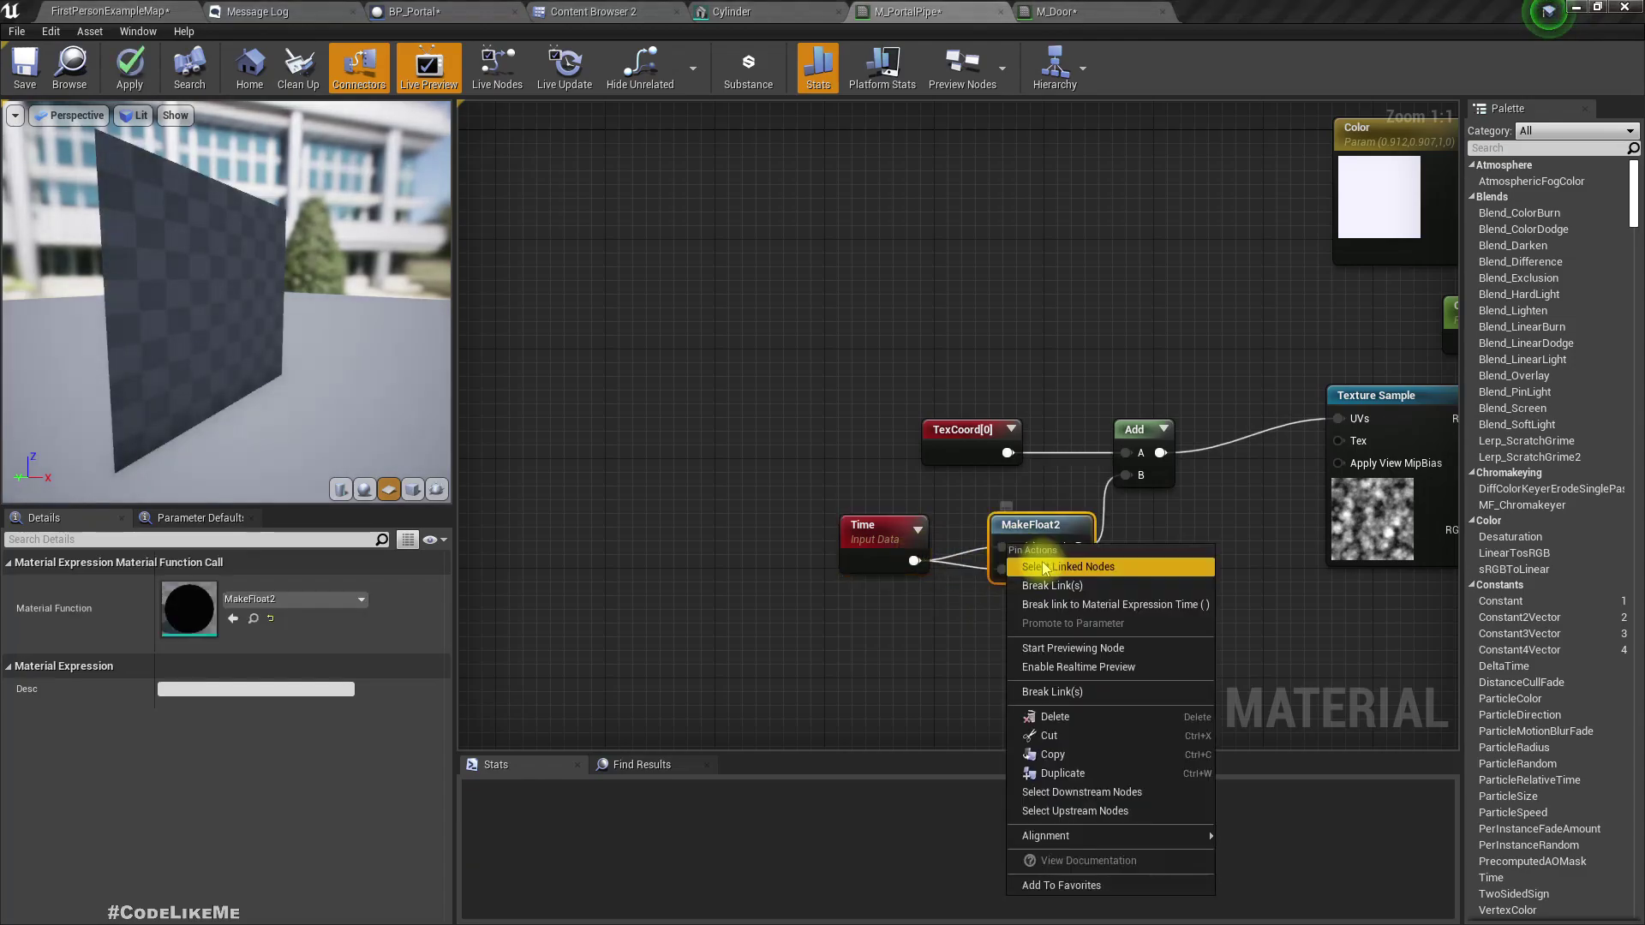
click(1113, 578)
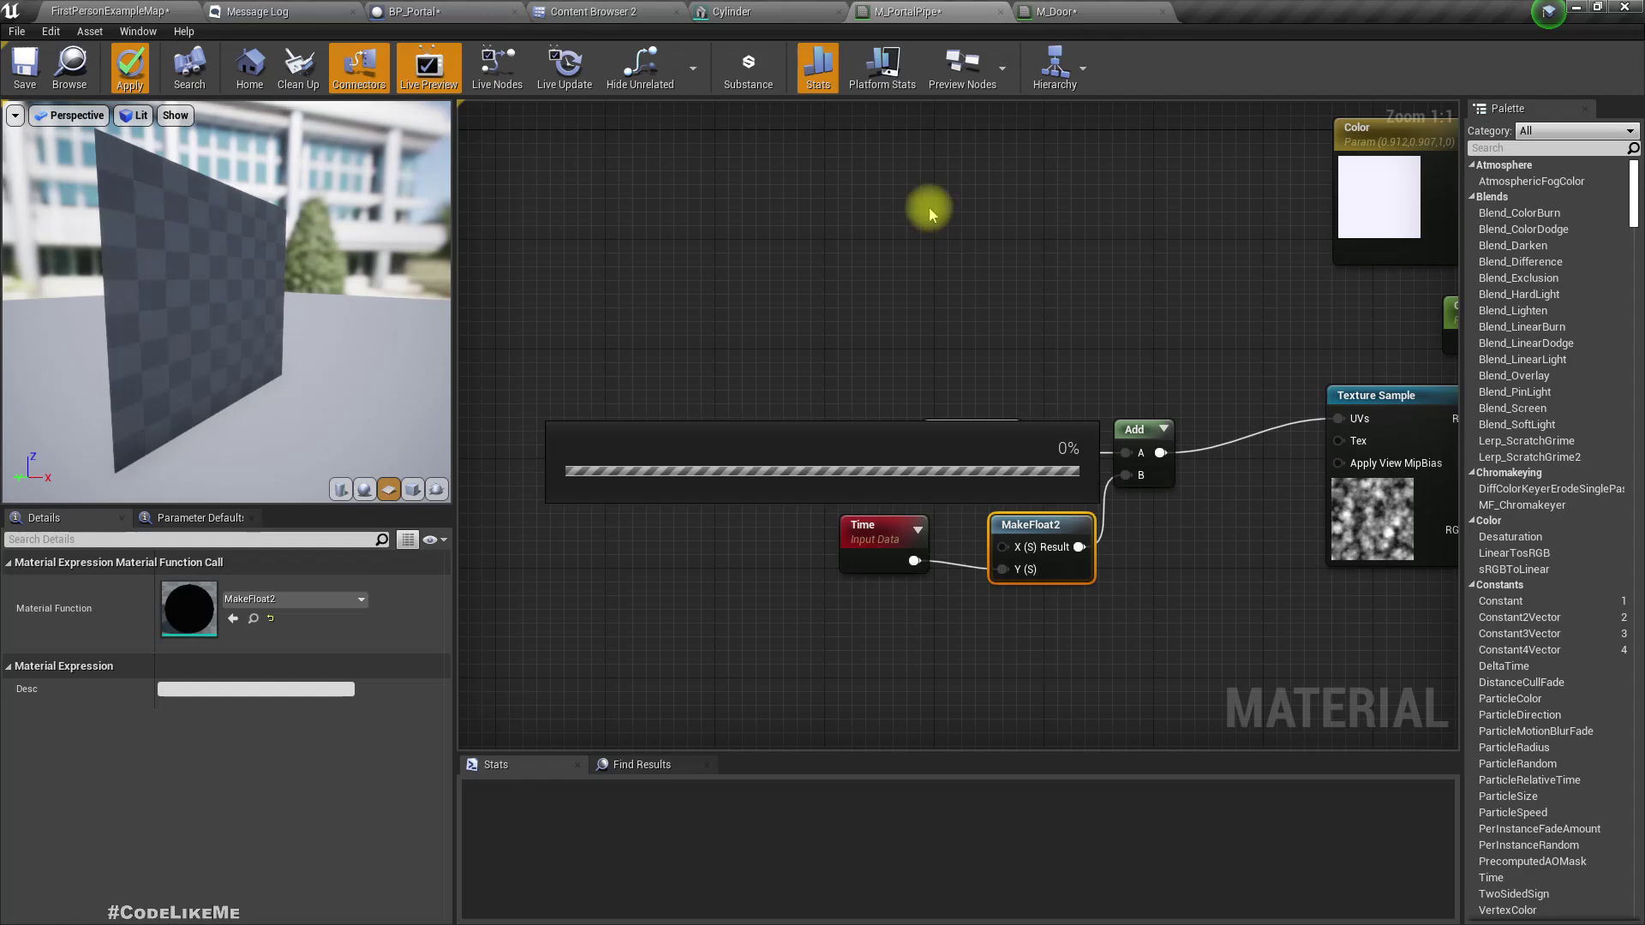
Check the direction of the noise movement along the pipe in the level
click(128, 11)
right_drag(799, 400, 402, 420)
right_drag(514, 408, 782, 321)
Insert a Multiply node between Time and the Y input of MakeFloat2 in M_PortalPipe
click(910, 11)
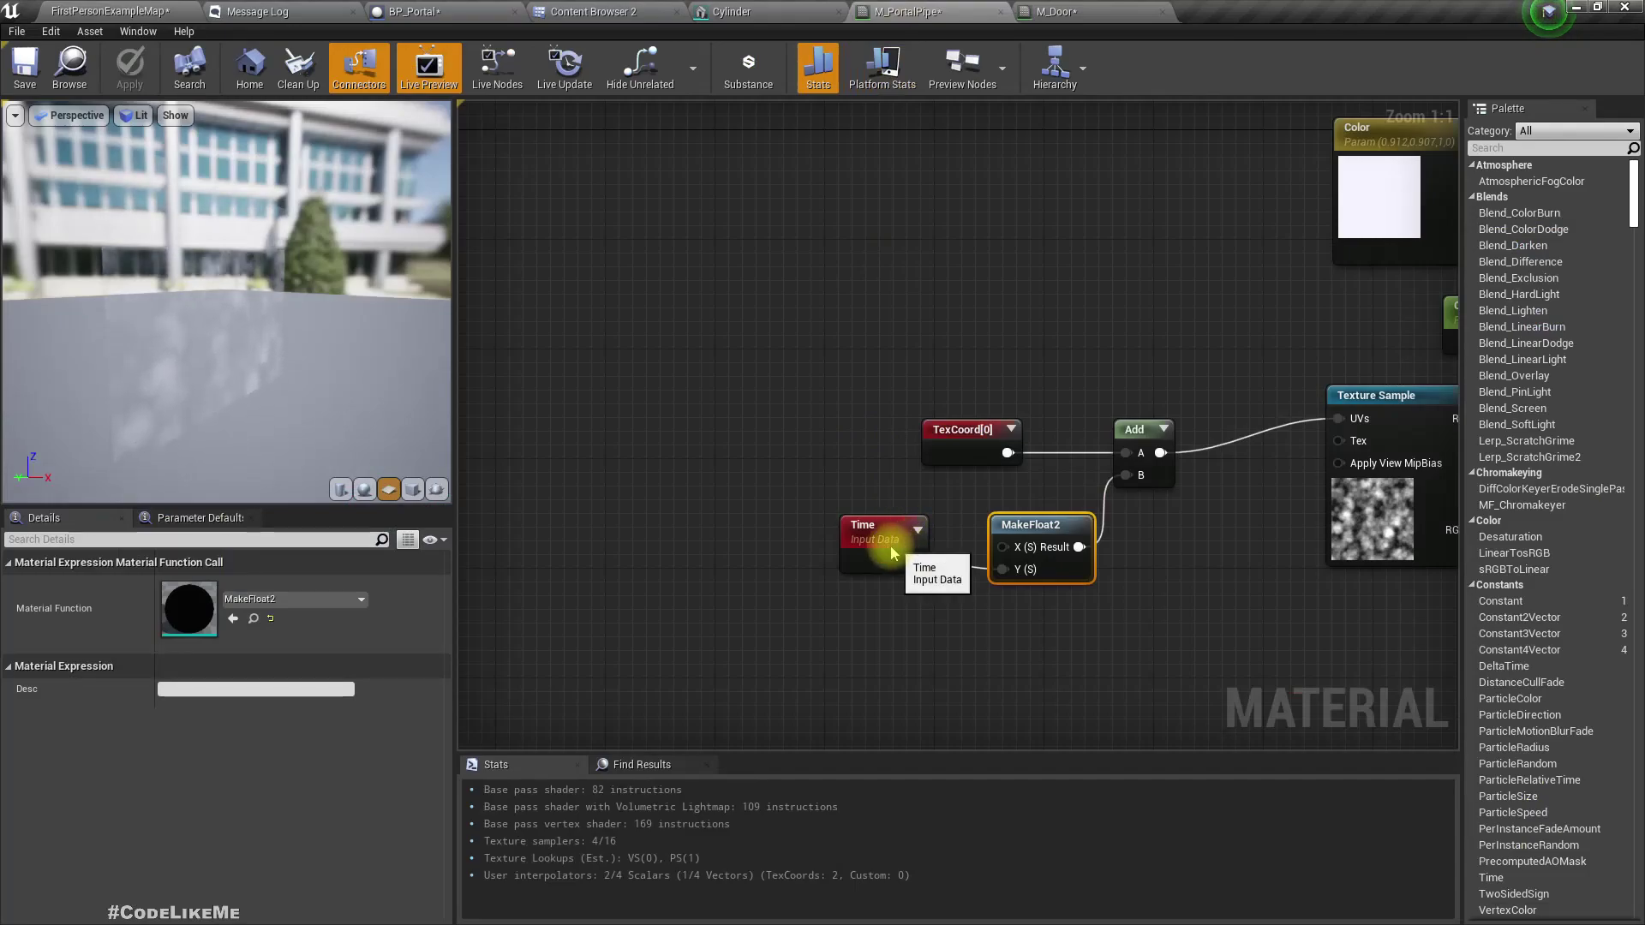
drag(884, 543, 1018, 573)
text(multiply)
key(Return)
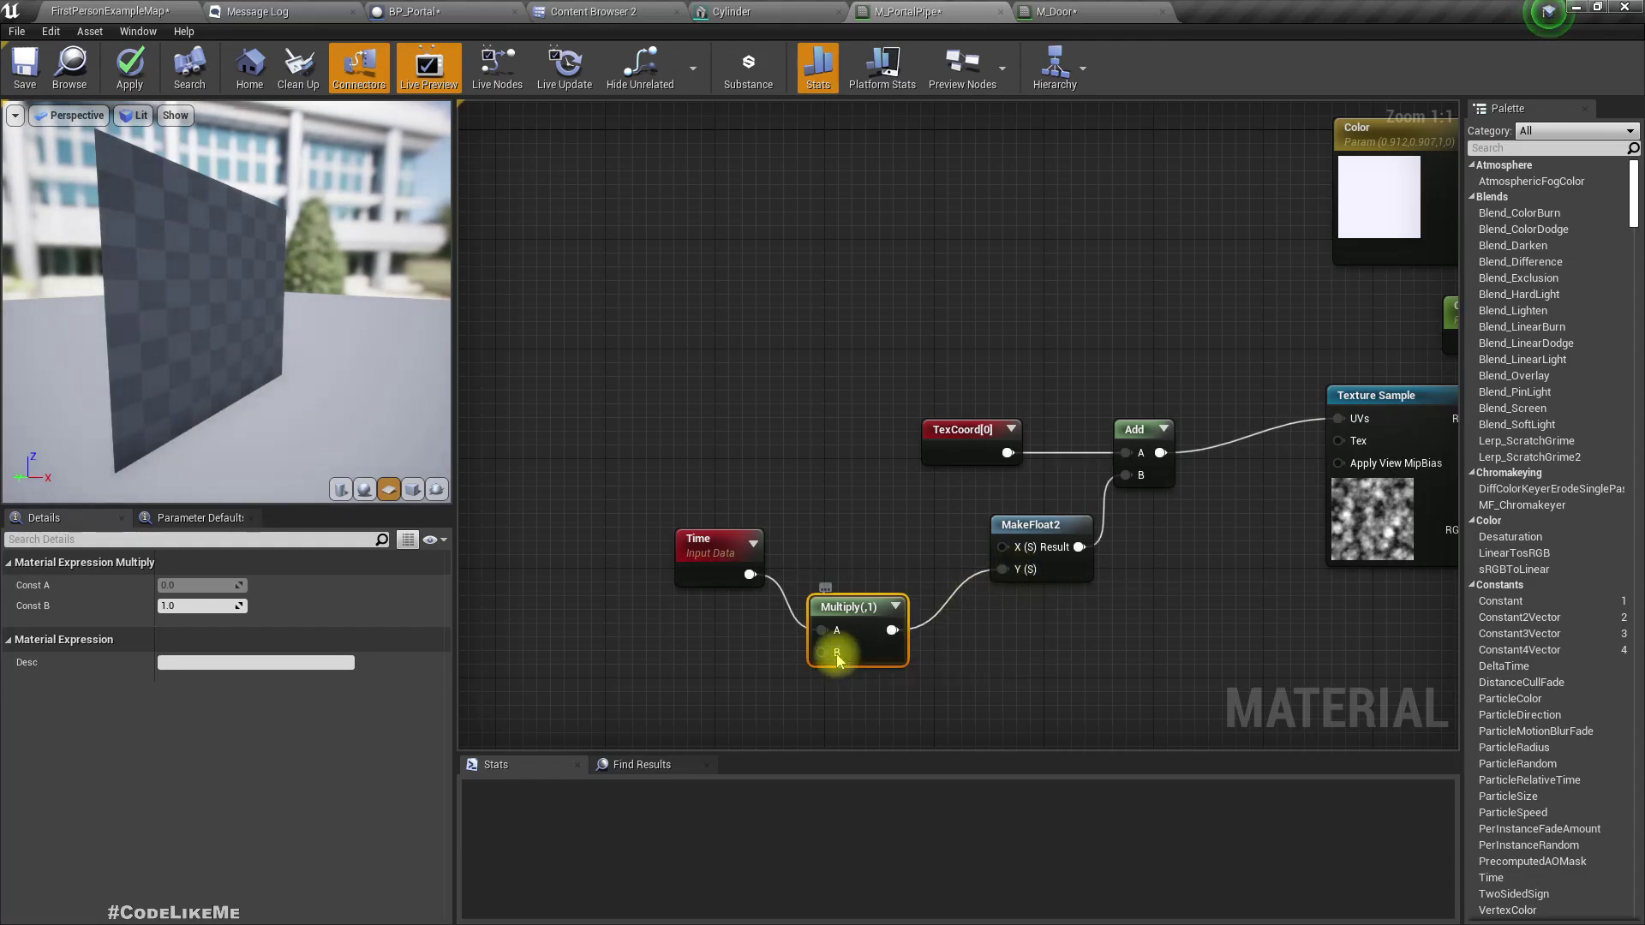
Promote input B of the Multiply node to a parameter named speed with a default value of 0.9
right_click(837, 655)
click(903, 377)
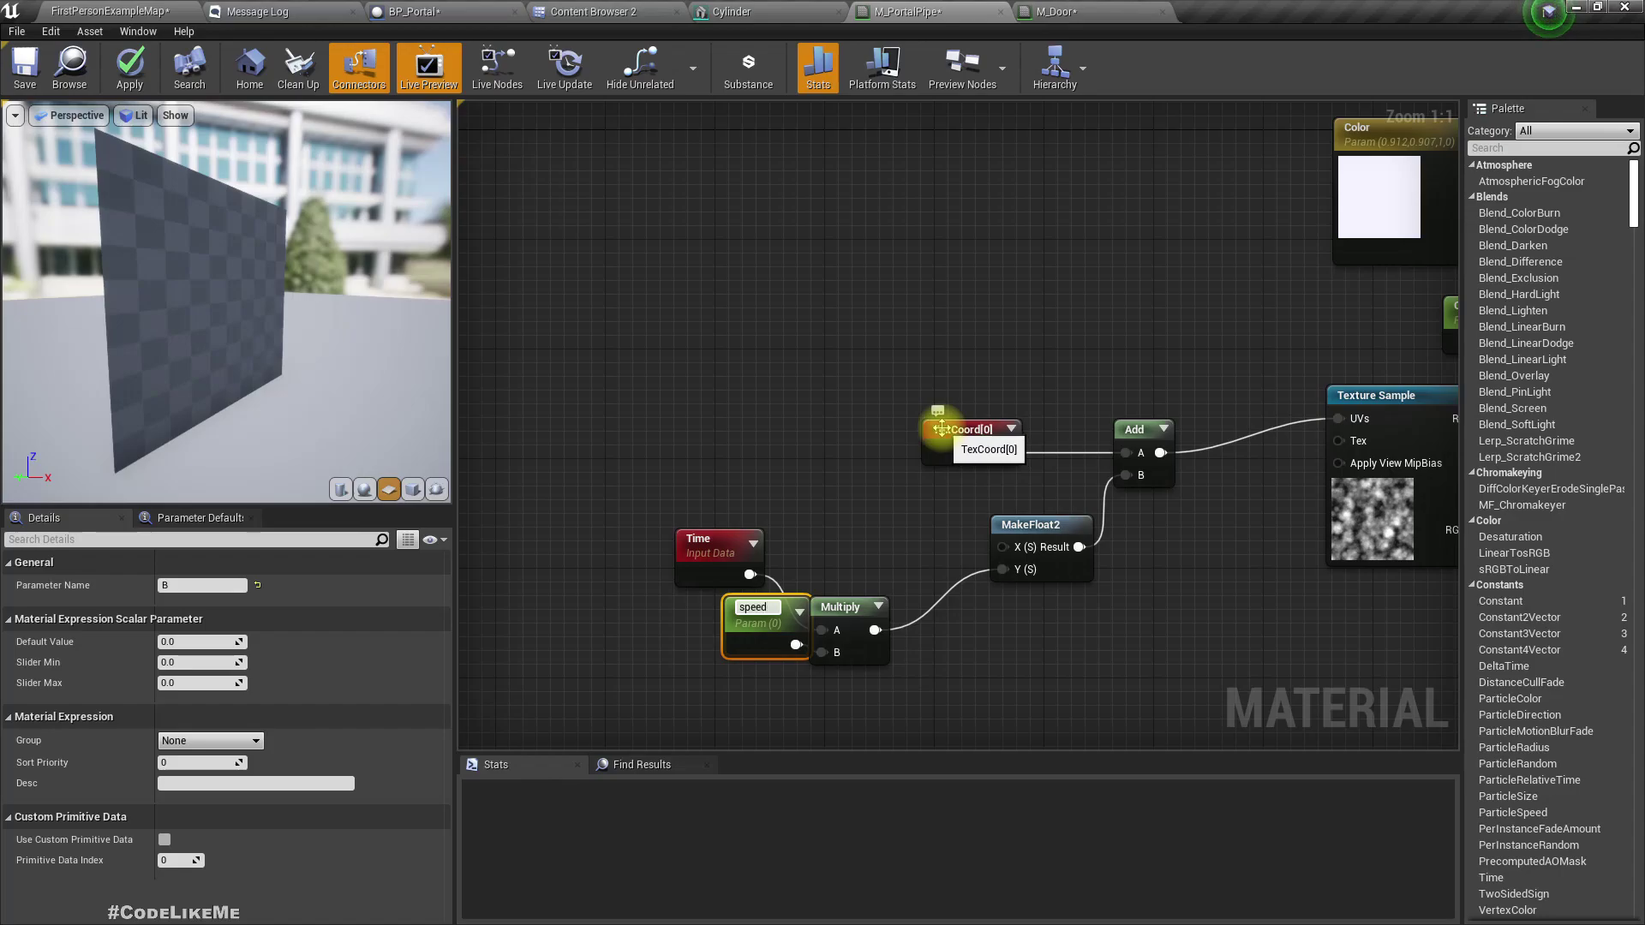
drag(755, 627, 706, 655)
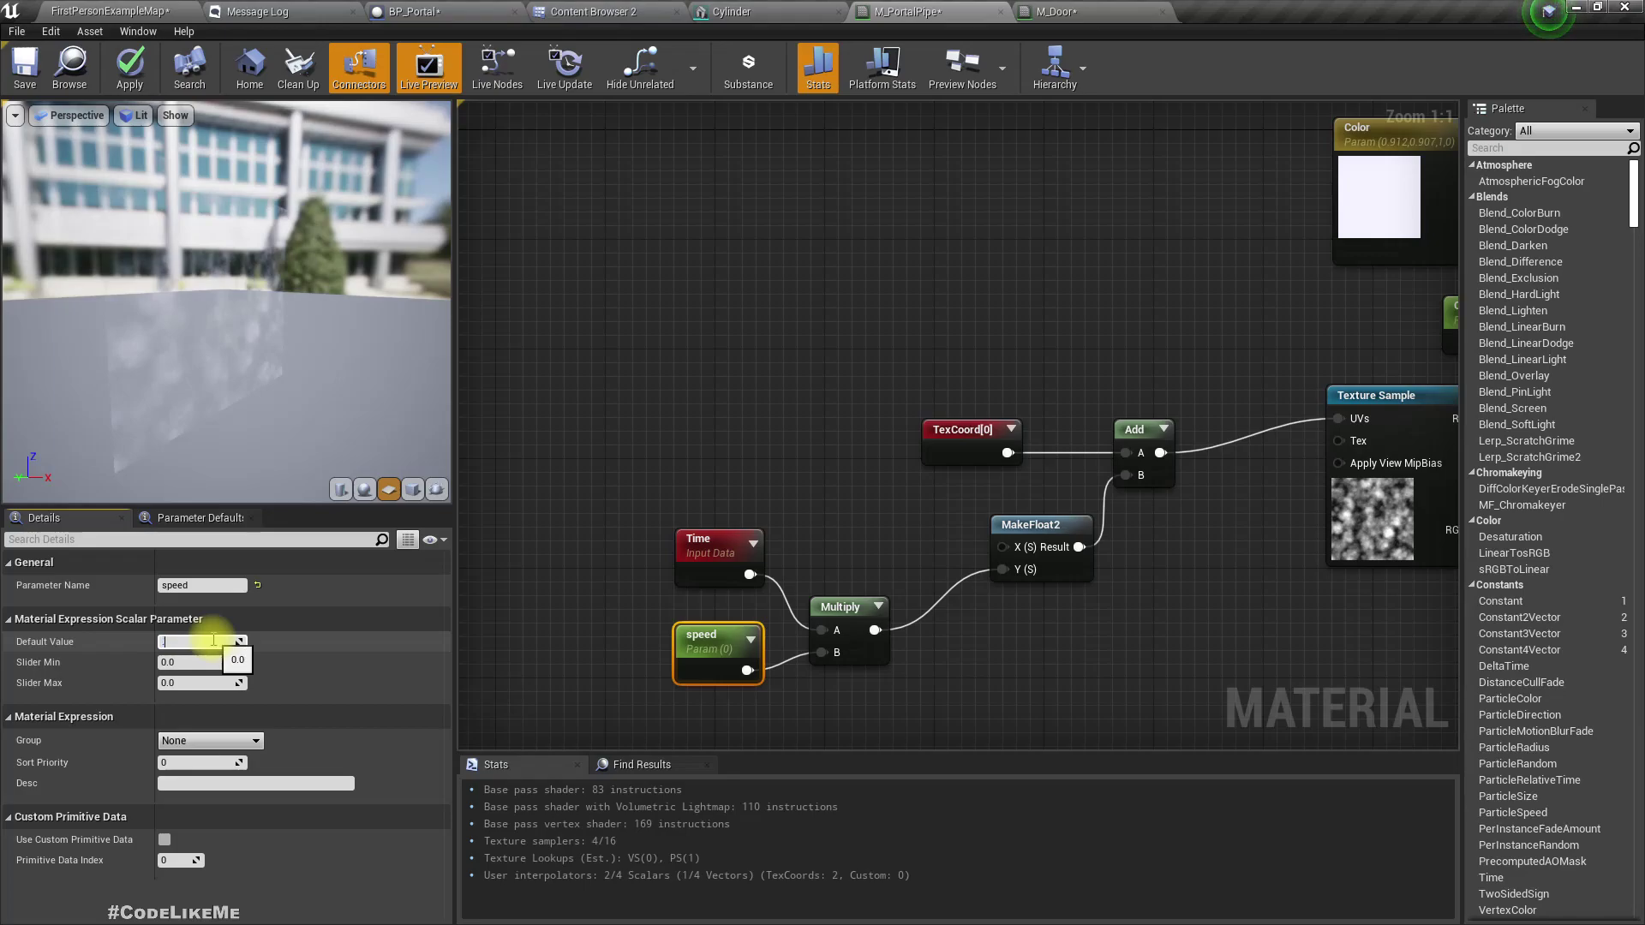
key(Return)
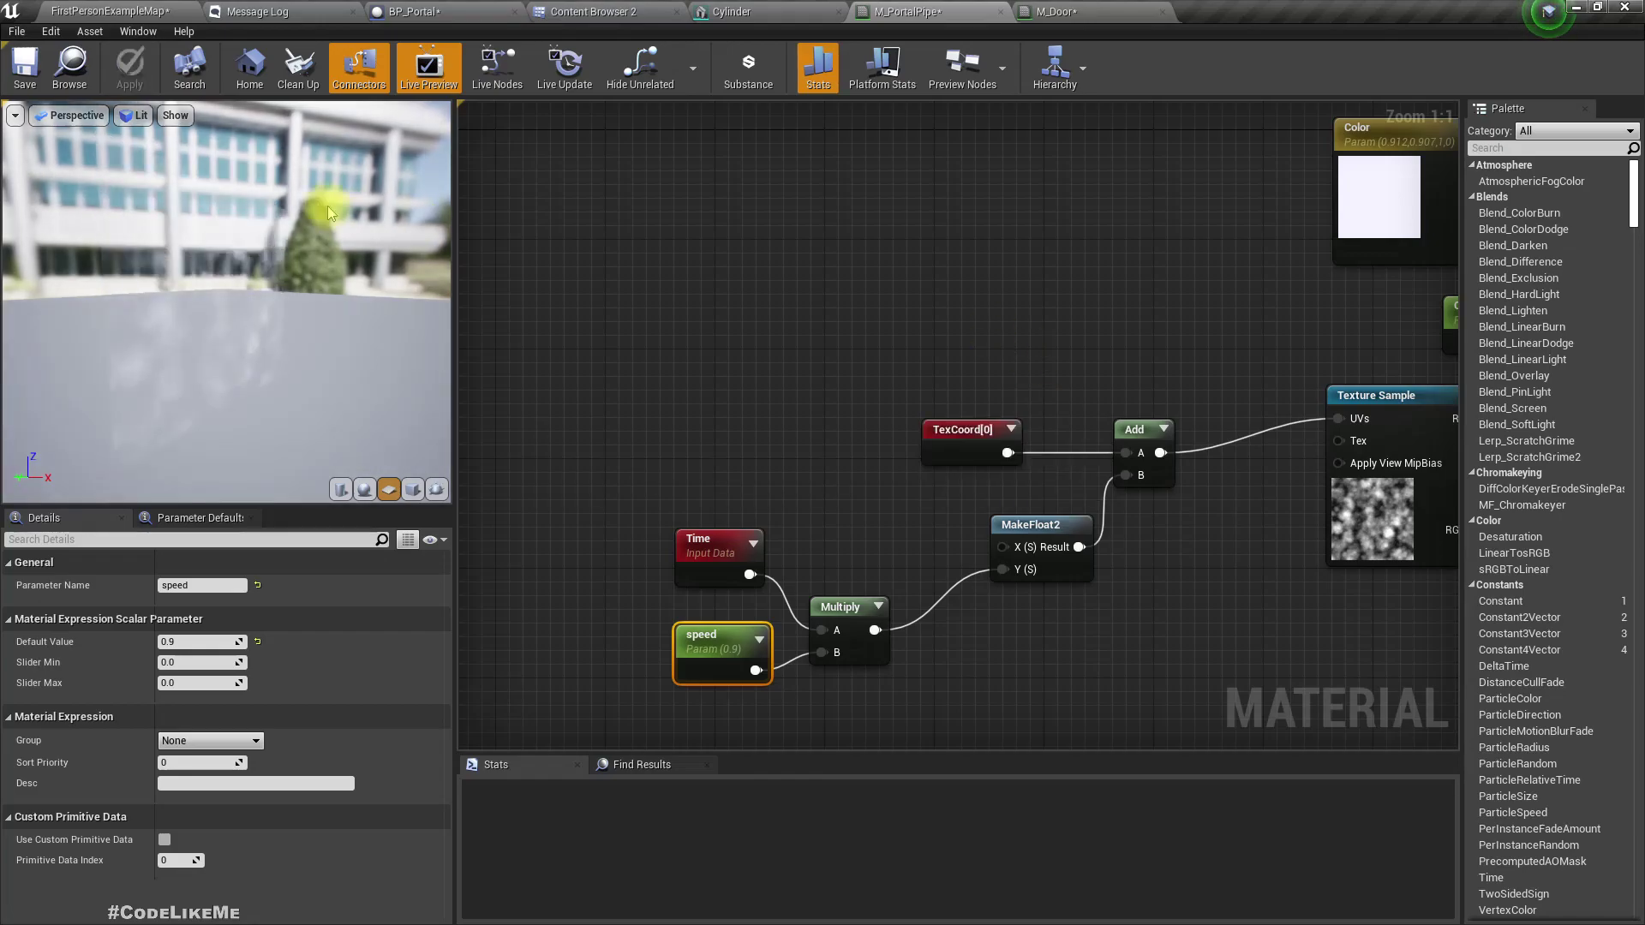
Examine the animated pipe in the level at full-screen size and save the level and edited assets
click(168, 9)
mouse_move(865, 451)
right_down()
mouse_move(820, 473)
mouse_move(540, 459)
mouse_move(557, 493)
mouse_move(831, 462)
mouse_move(844, 441)
mouse_move(870, 449)
mouse_move(857, 467)
mouse_move(852, 448)
right_up()
key(F11)
key(s)
key(w)
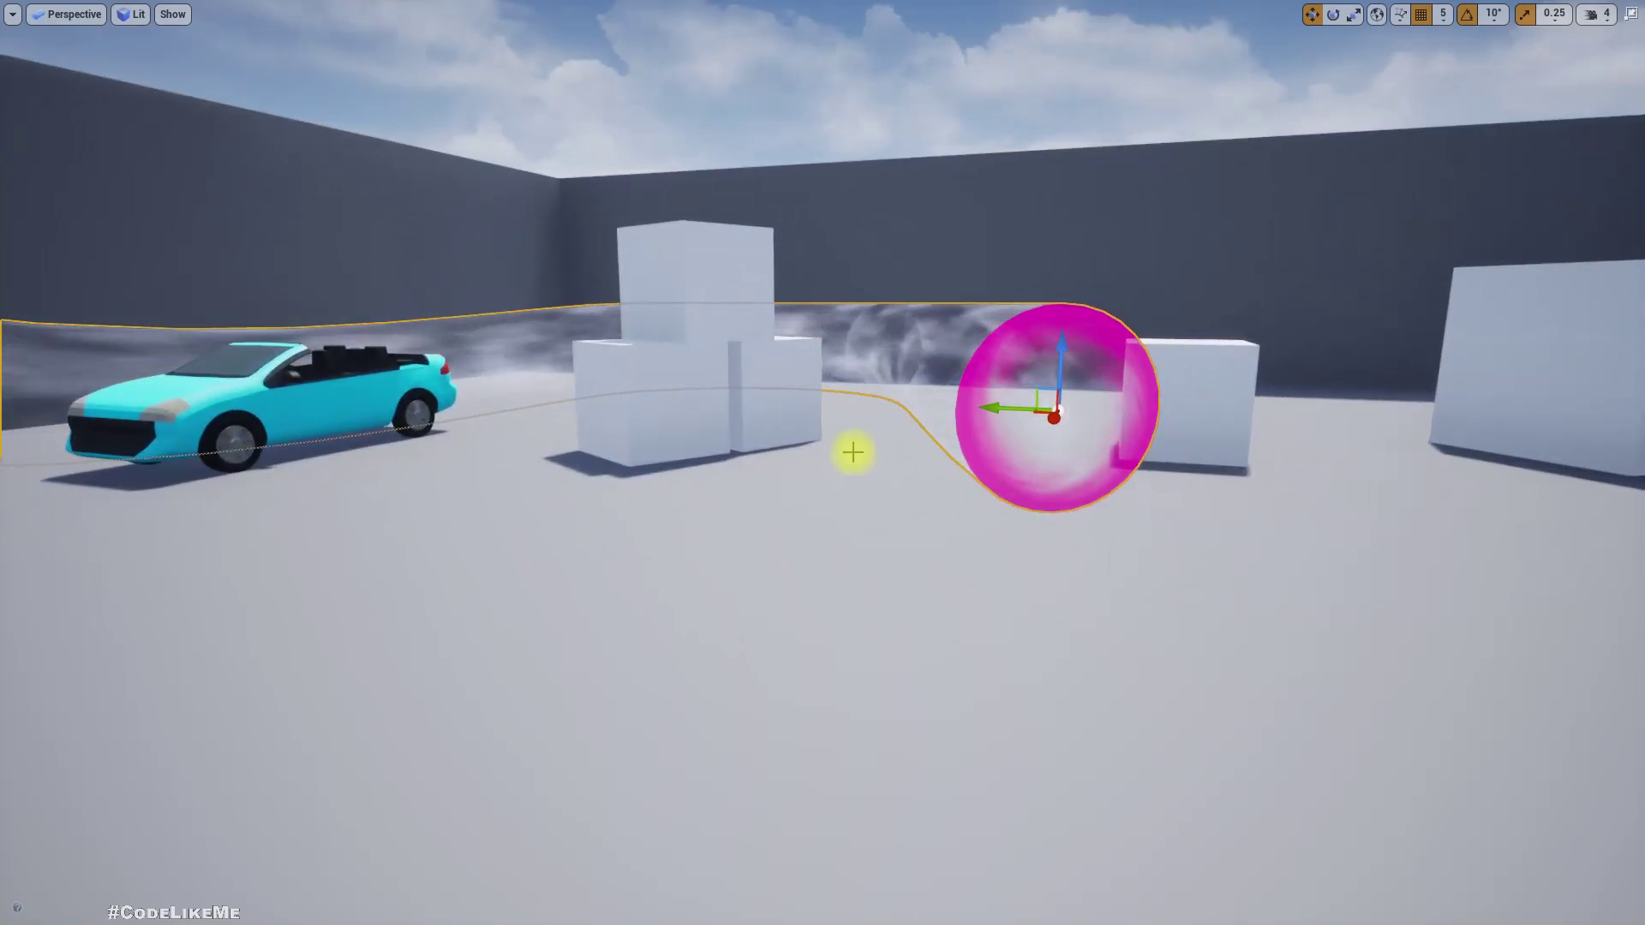
key(F11)
key(ctrl+s)
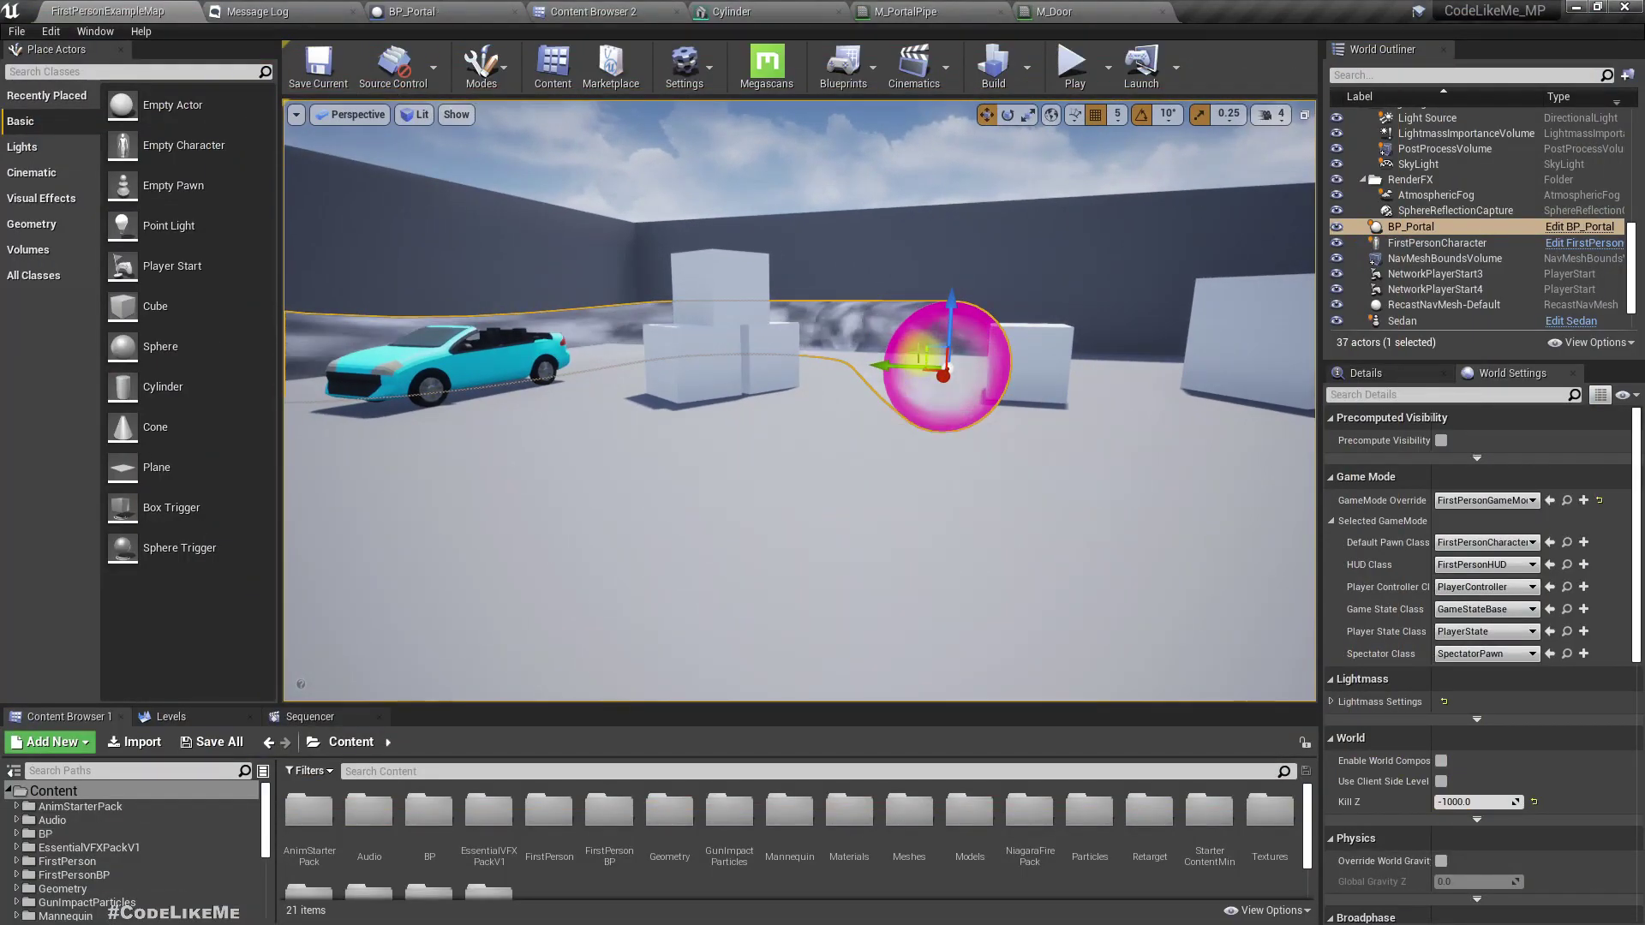
mouse_move(913, 403)
right_down()
mouse_move(891, 368)
mouse_move(906, 371)
mouse_move(893, 402)
right_up()
key(w)
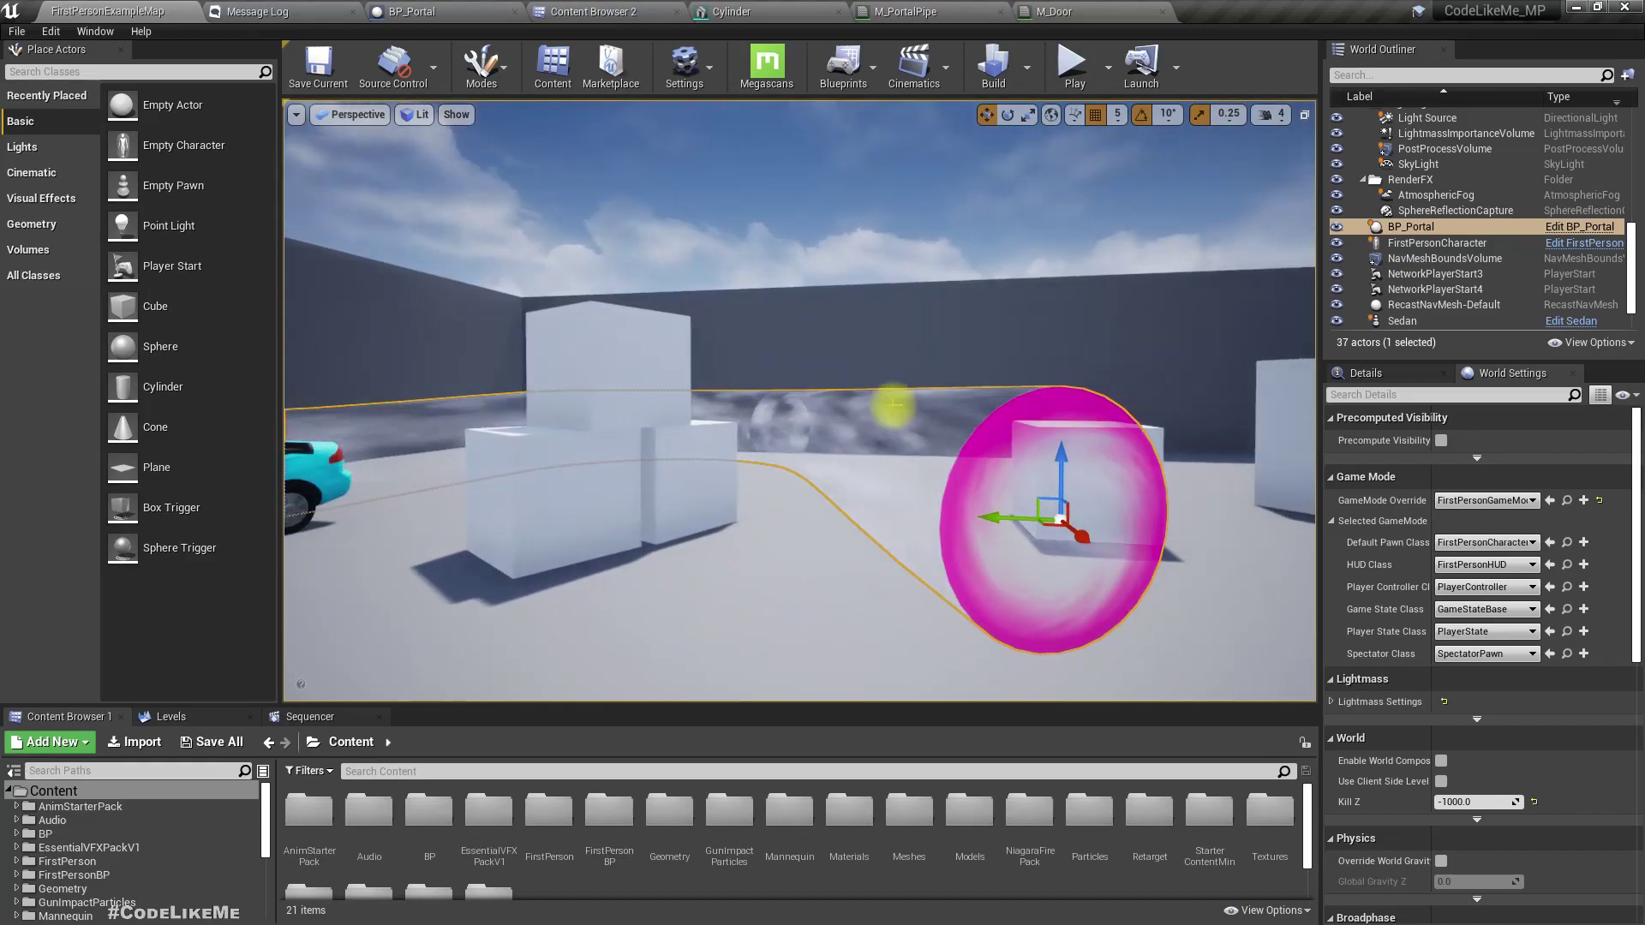
Change M_Door's Color parameter to near-white (R 0.985, G 0.989, B 1.0) and apply the material
click(1081, 11)
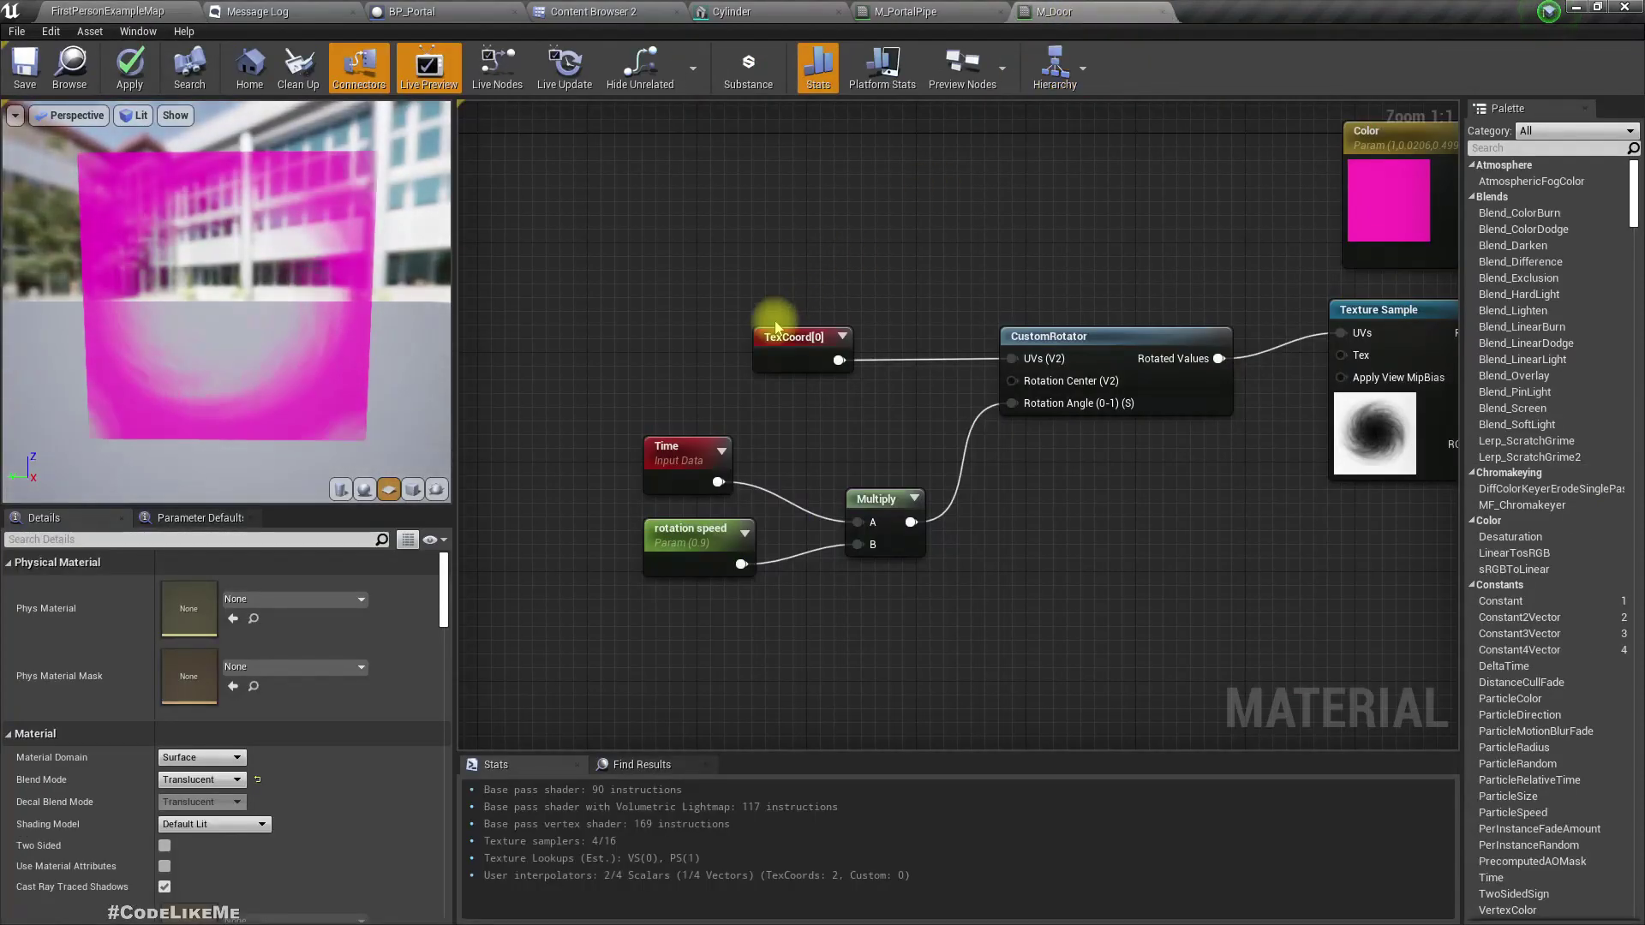
double_click(1387, 191)
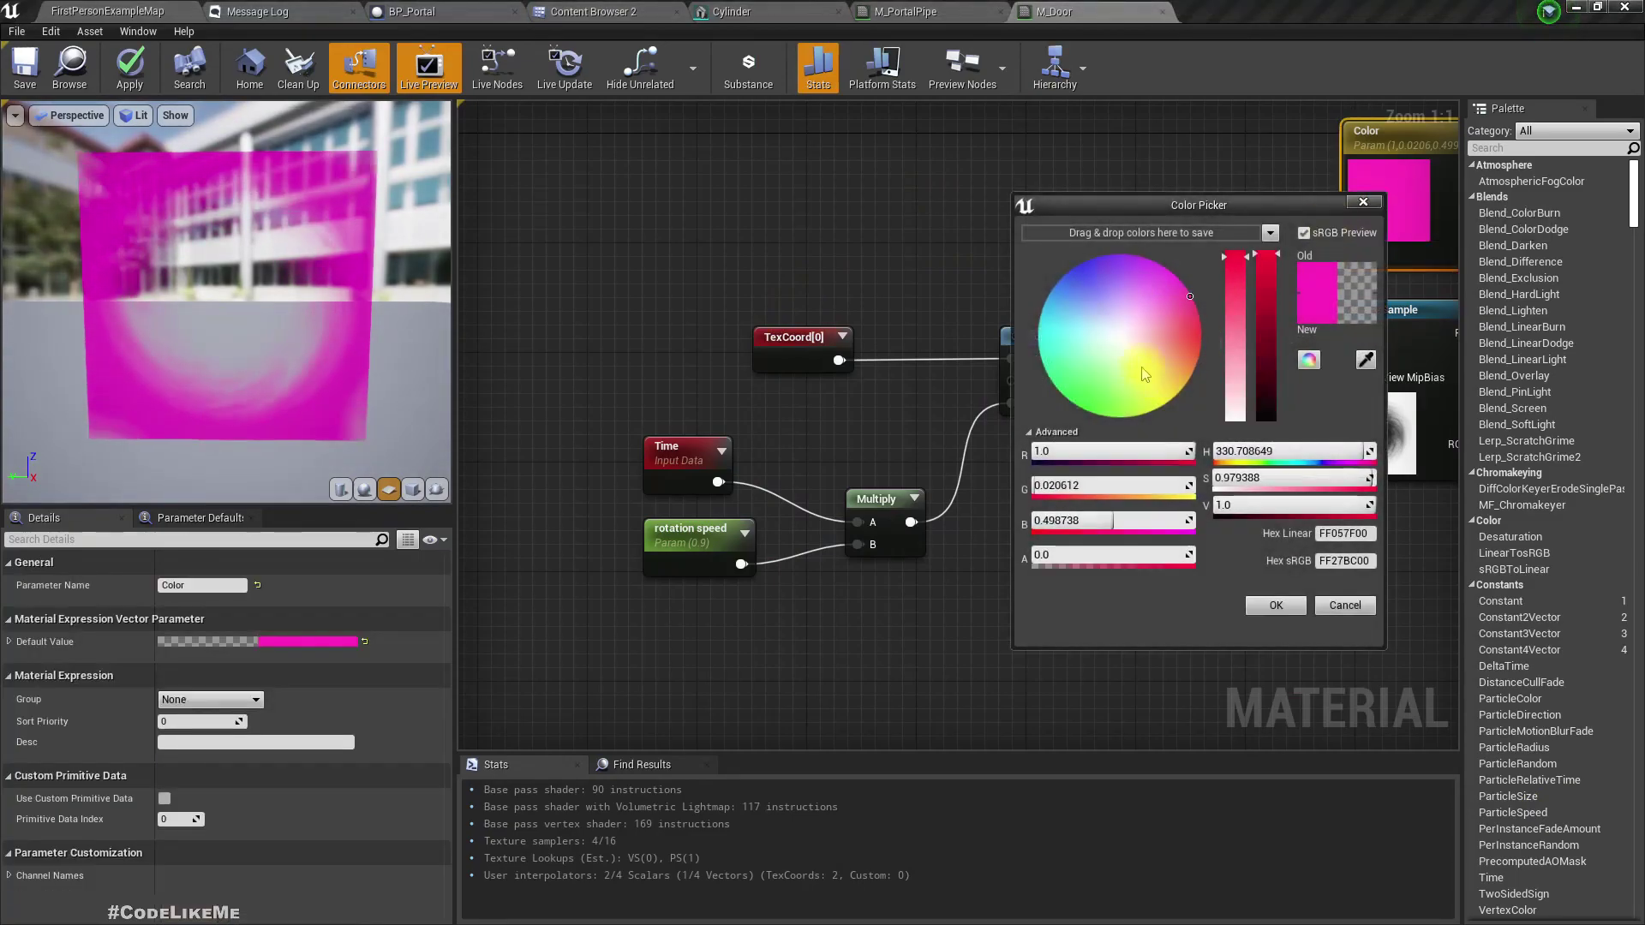
click(1119, 336)
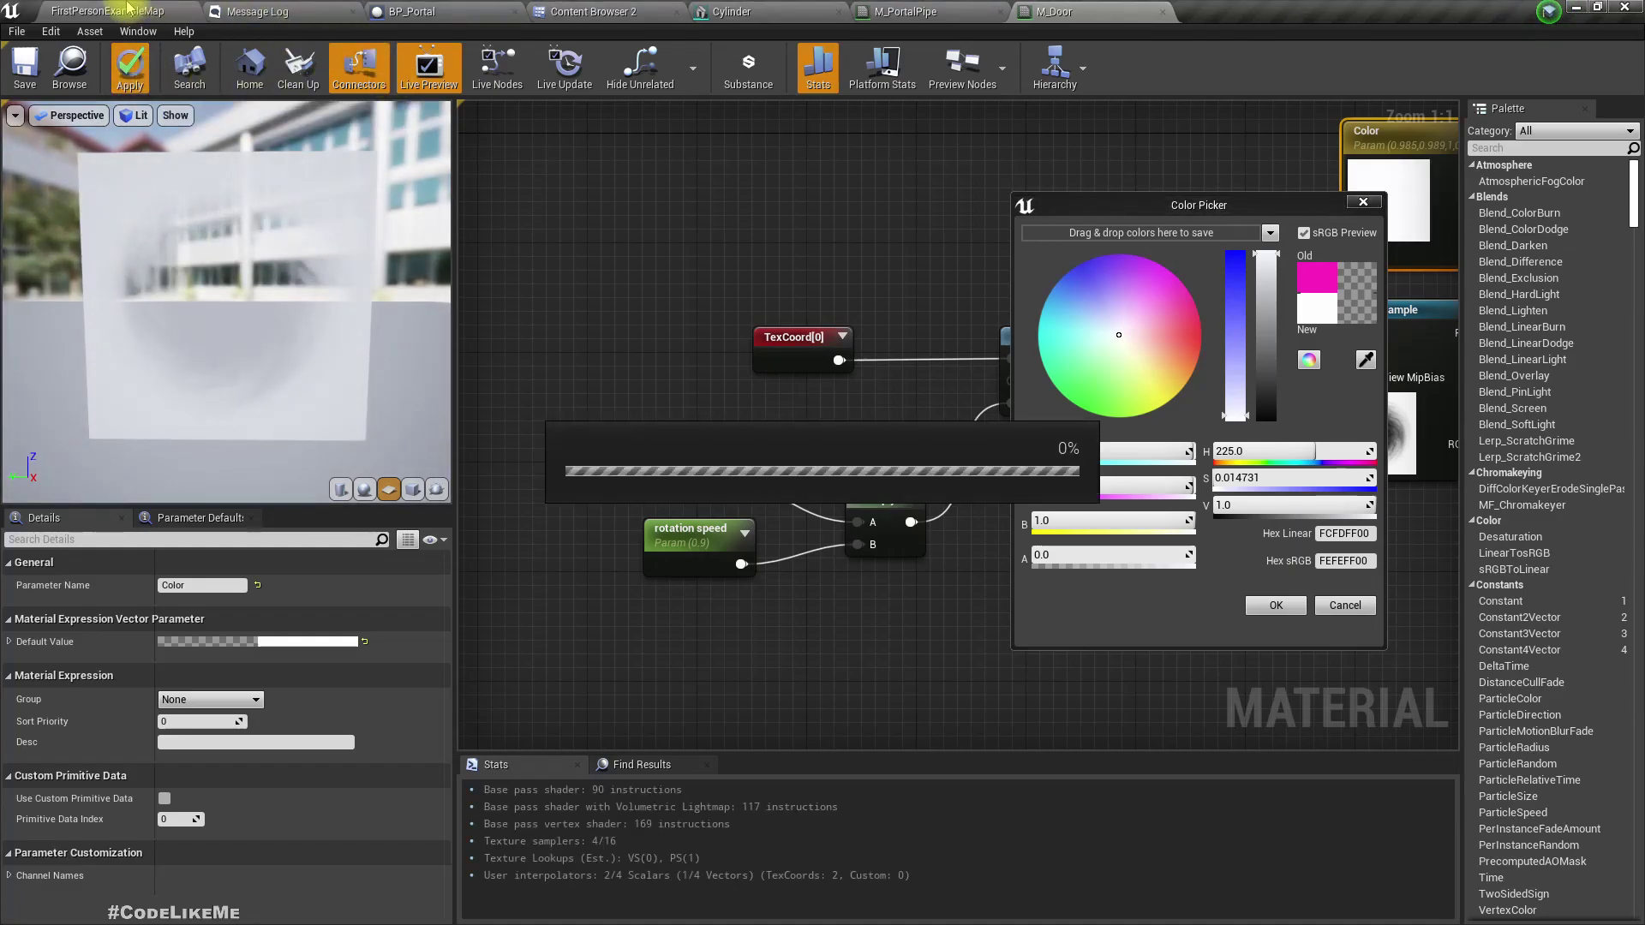
click(126, 10)
key(f)
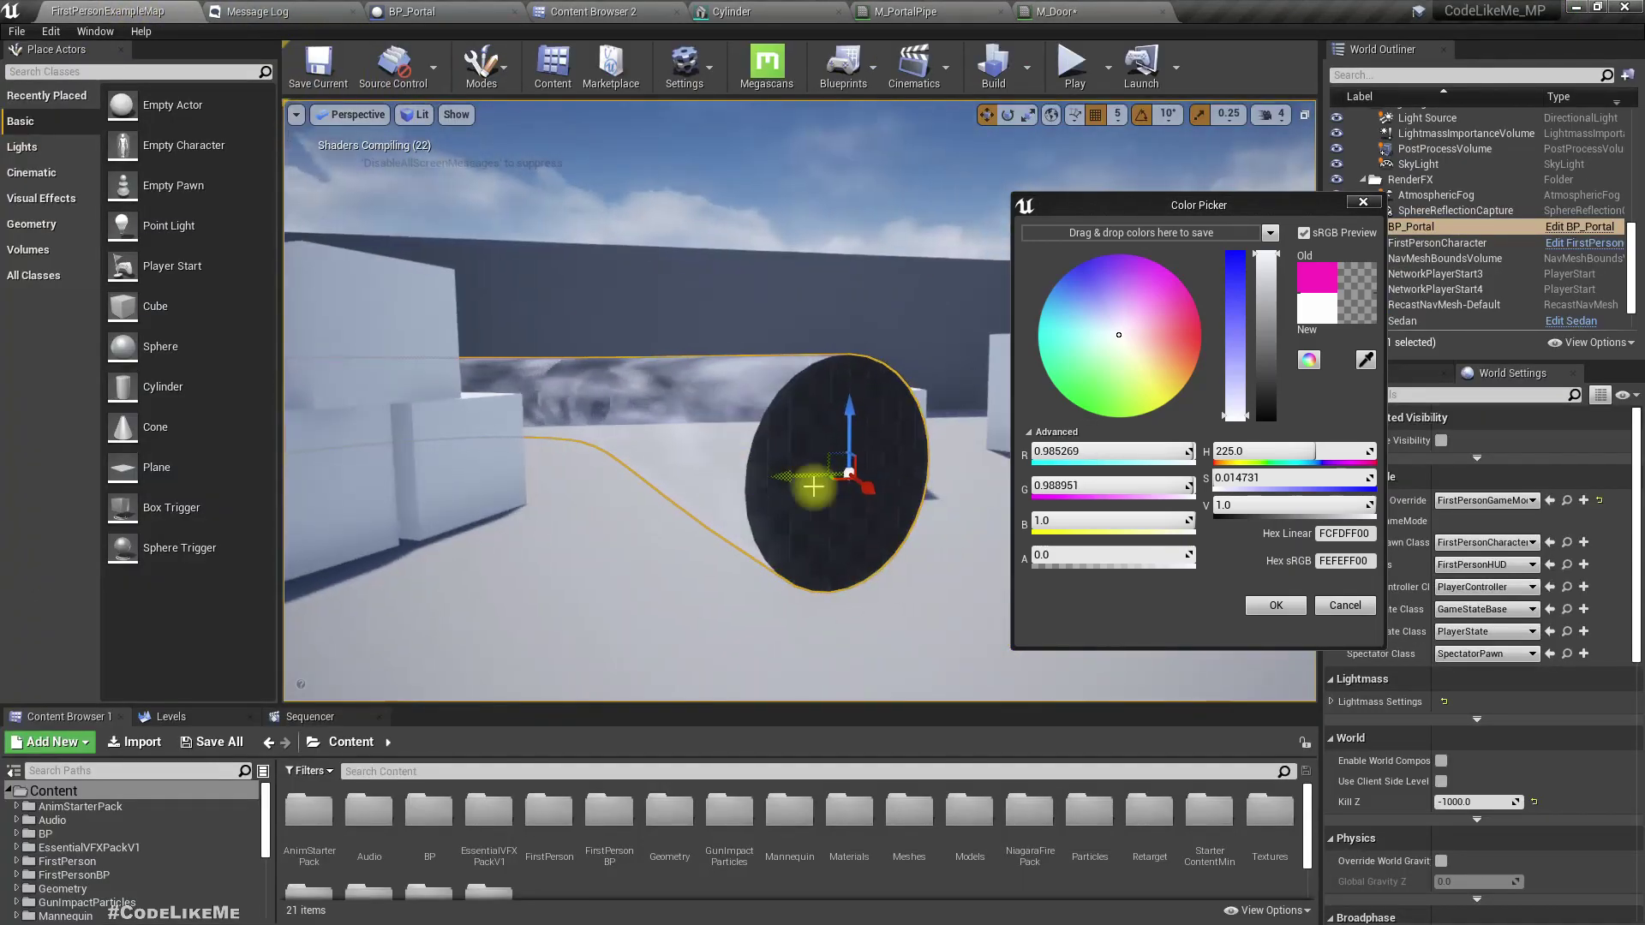
click(1282, 608)
View the recoloured portal door from the front and side in the level
right_drag(1158, 589, 548, 561)
key(d)
key(w)
drag(963, 572, 1200, 587)
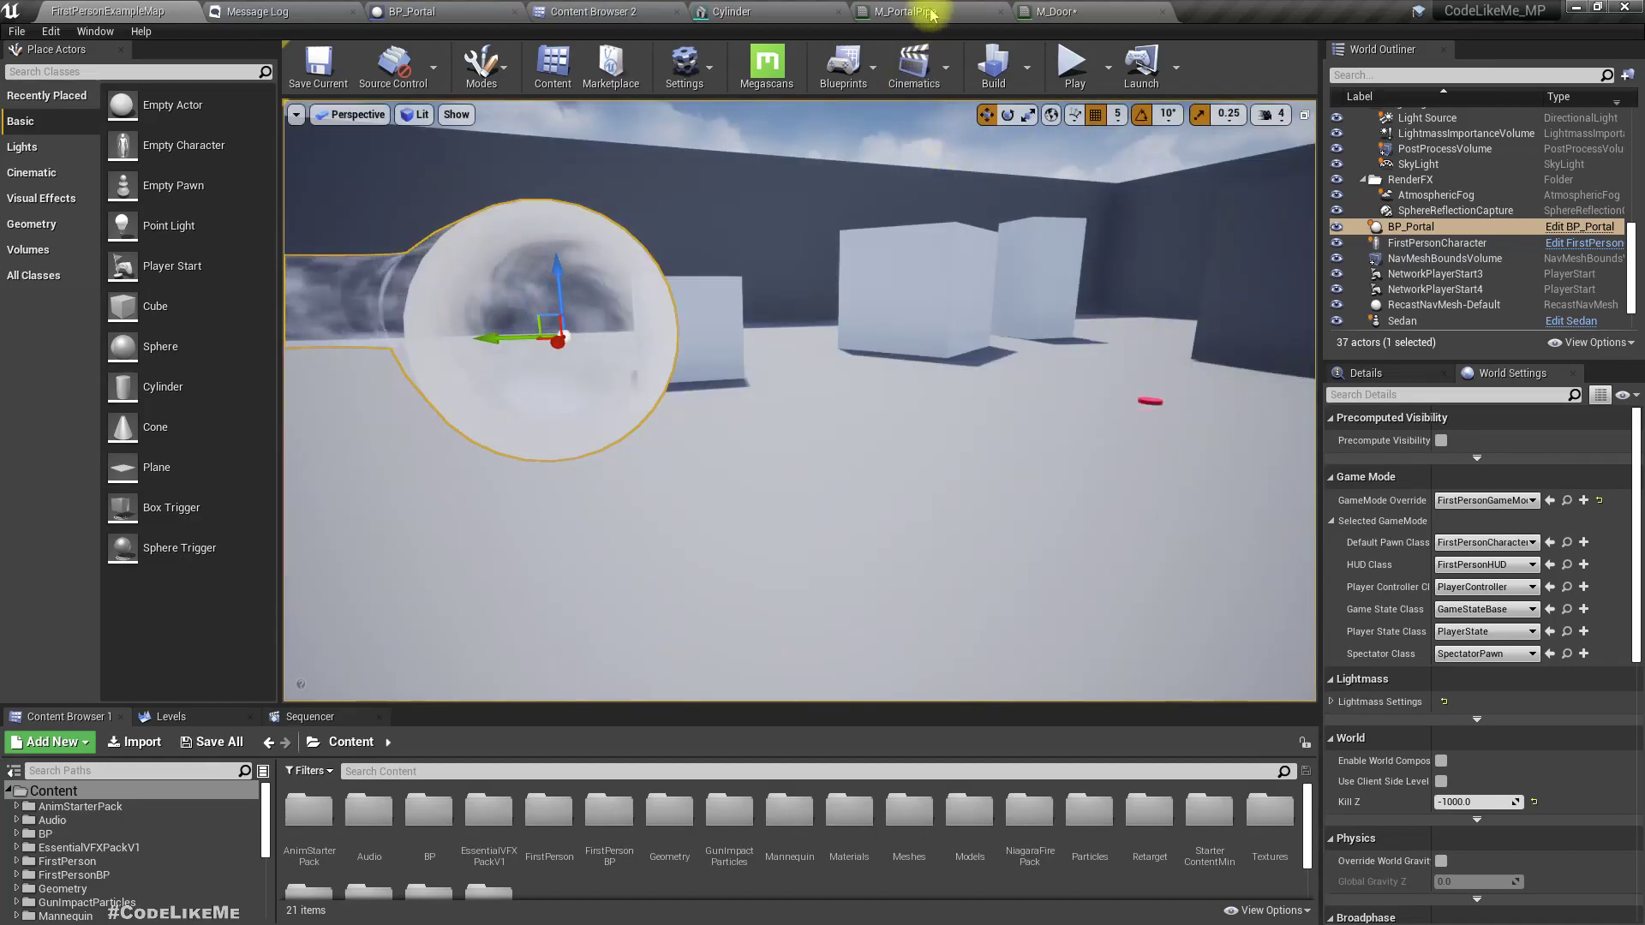
In M_Door, feed Color into input A of a new Multiply node and connect its result to Emissive Color
click(1050, 11)
right_drag(1166, 401, 681, 345)
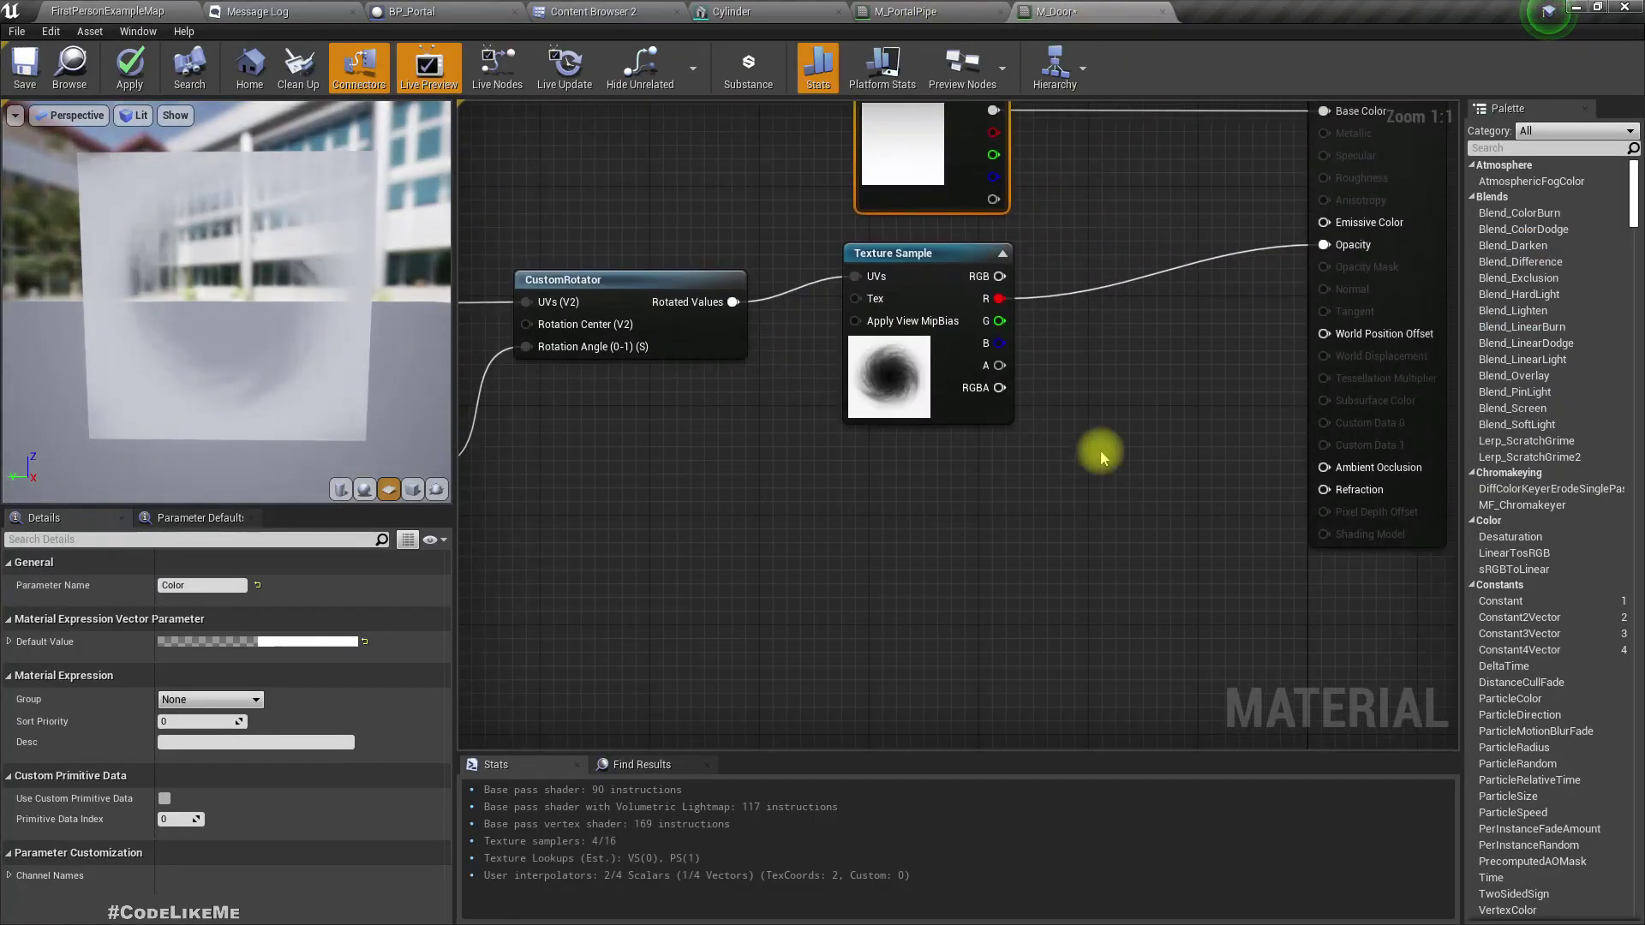
right_drag(1103, 451, 939, 561)
right_drag(1117, 347, 1152, 359)
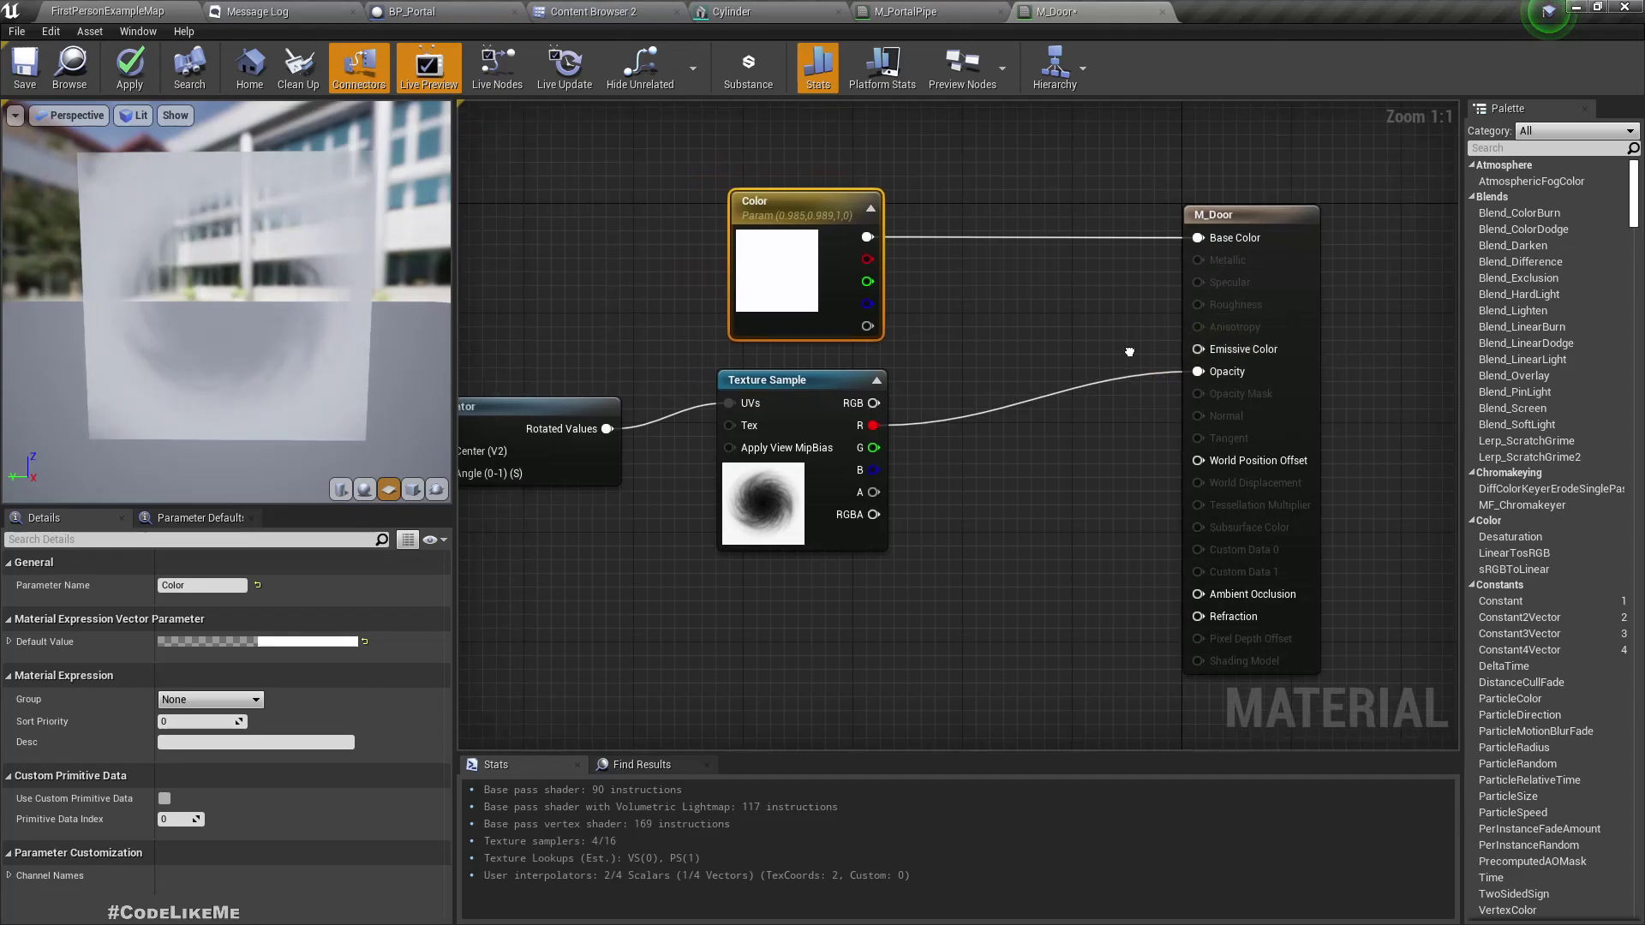
drag(990, 293, 991, 292)
text(*)
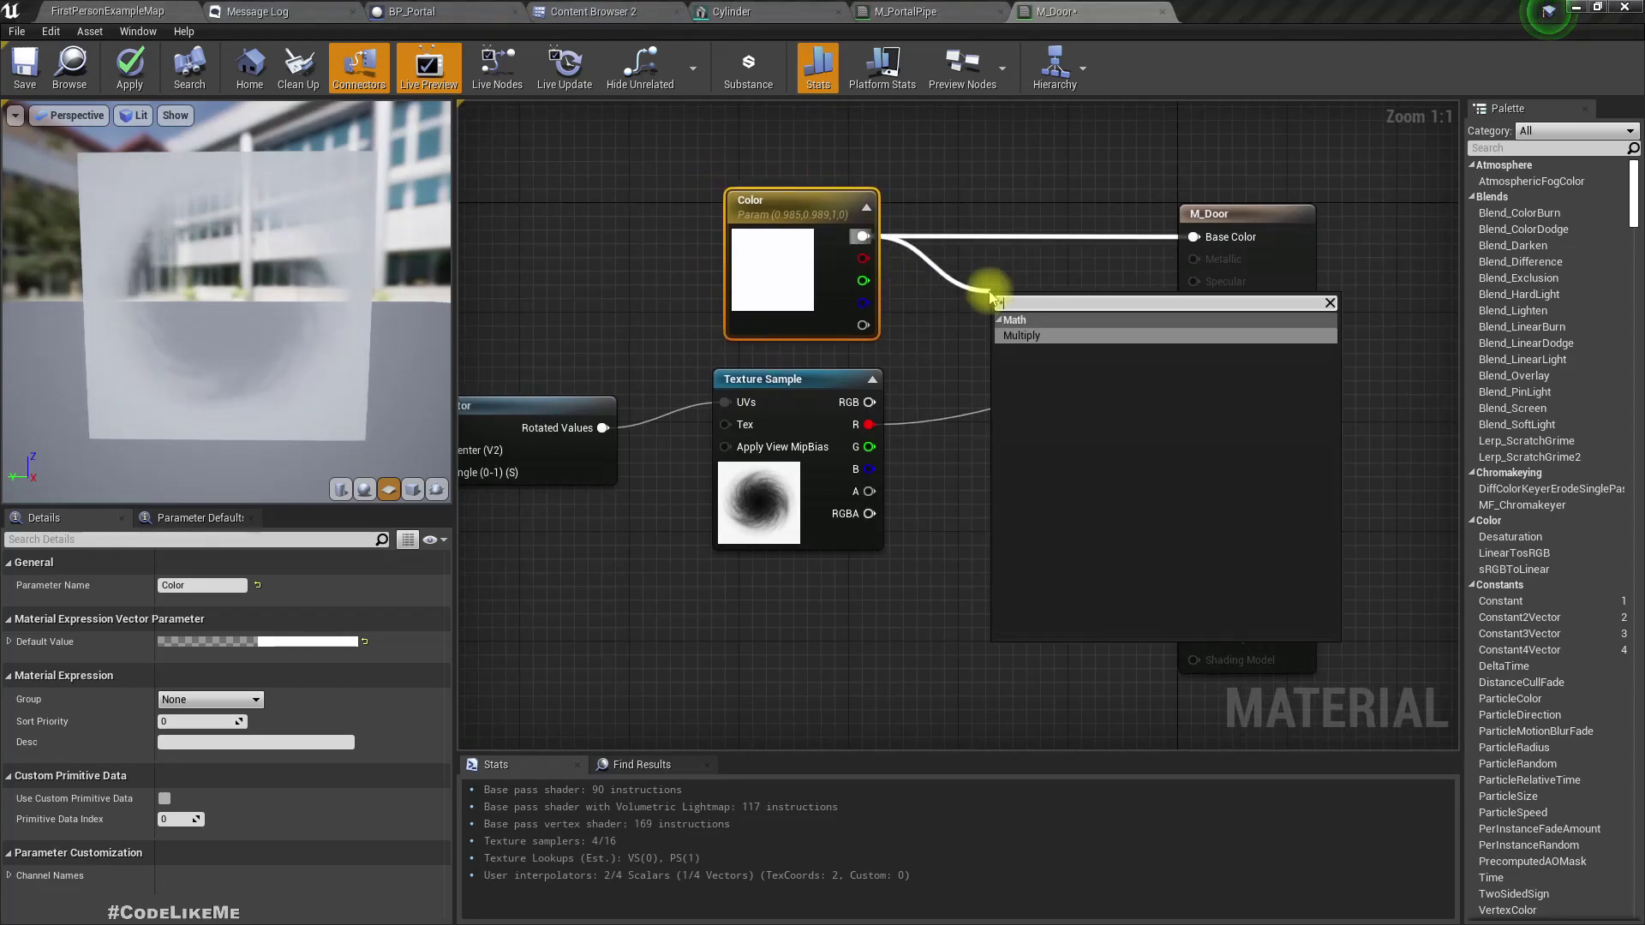
key(Return)
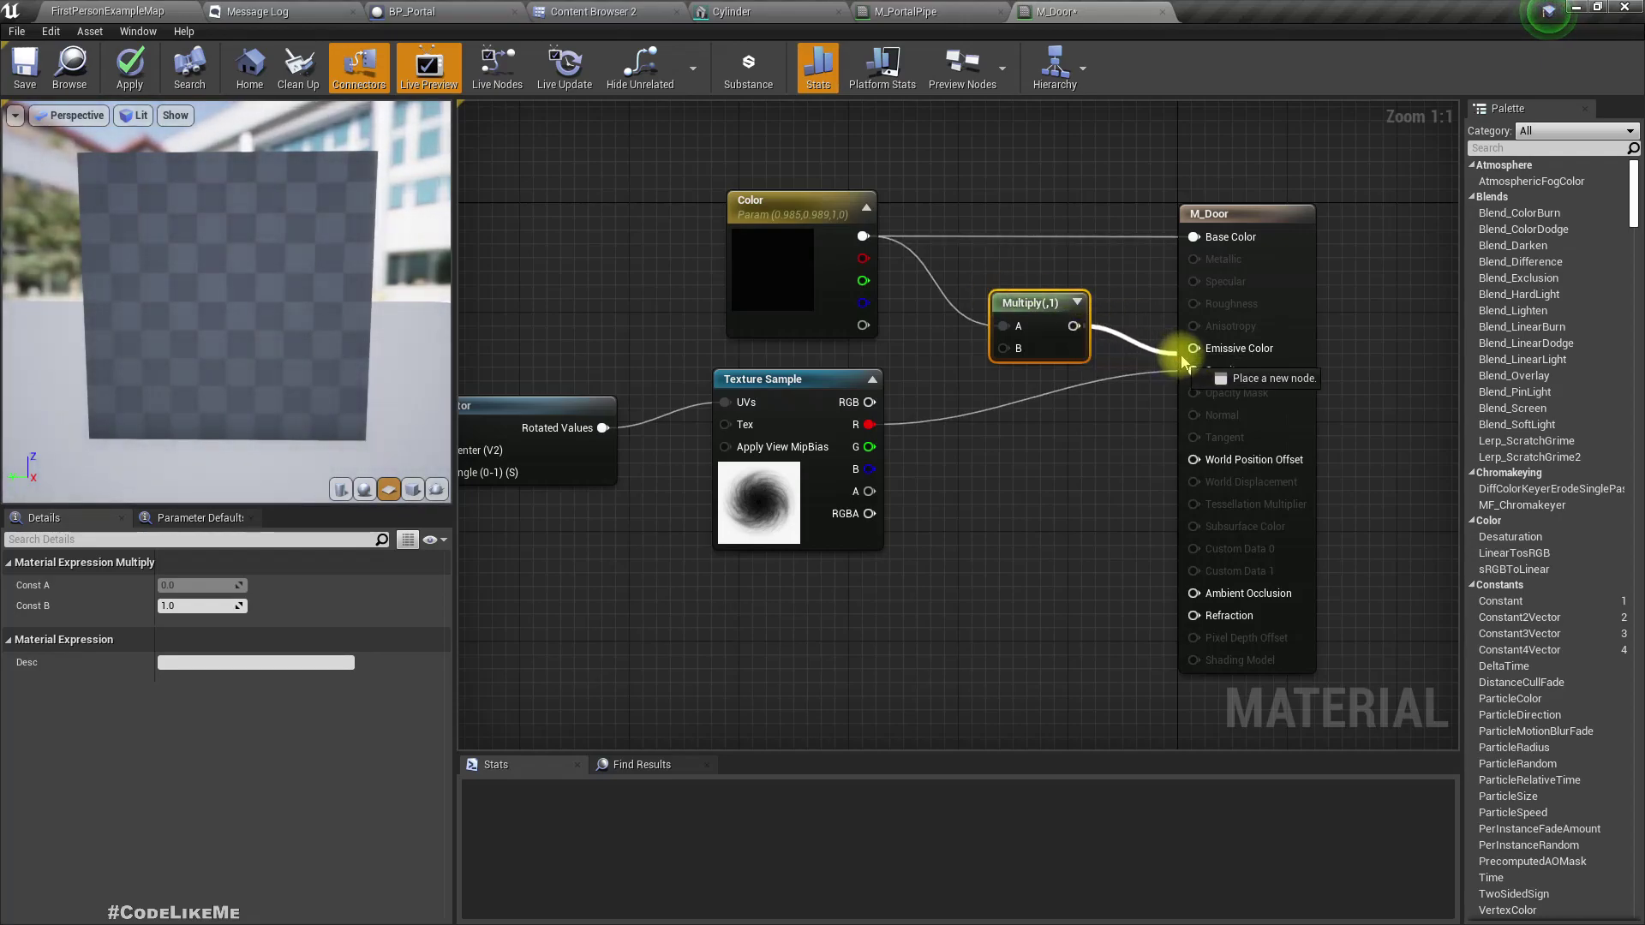
drag(1185, 360, 1195, 348)
Promote input B of the emissive Multiply node to a parameter named emission
right_click(1015, 351)
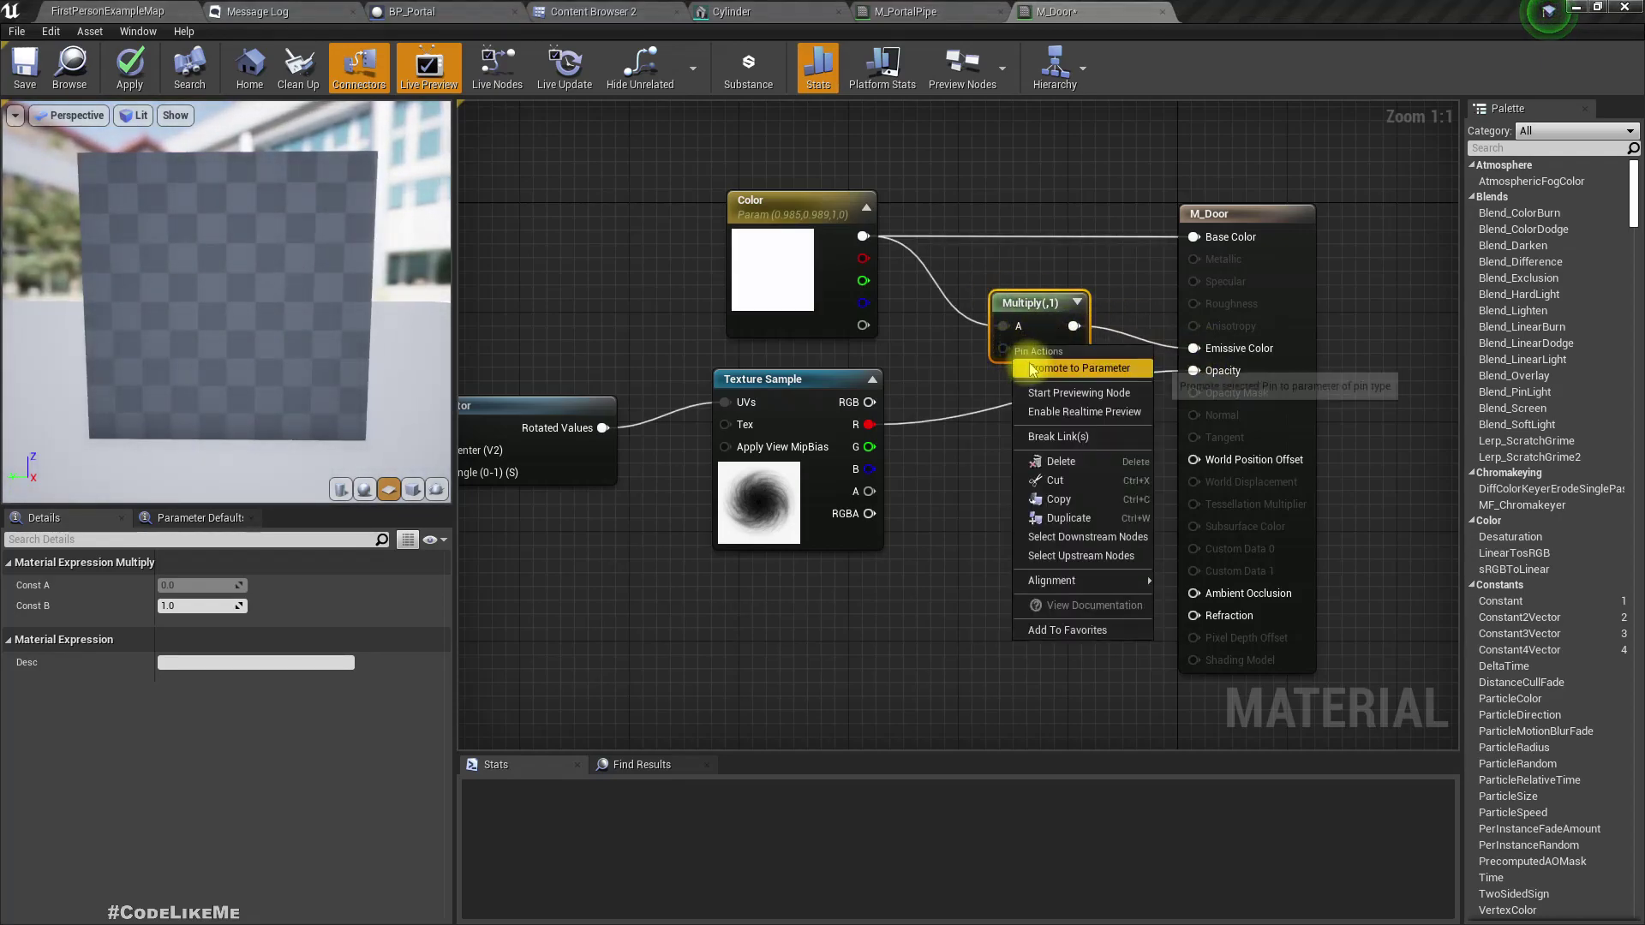
click(1032, 369)
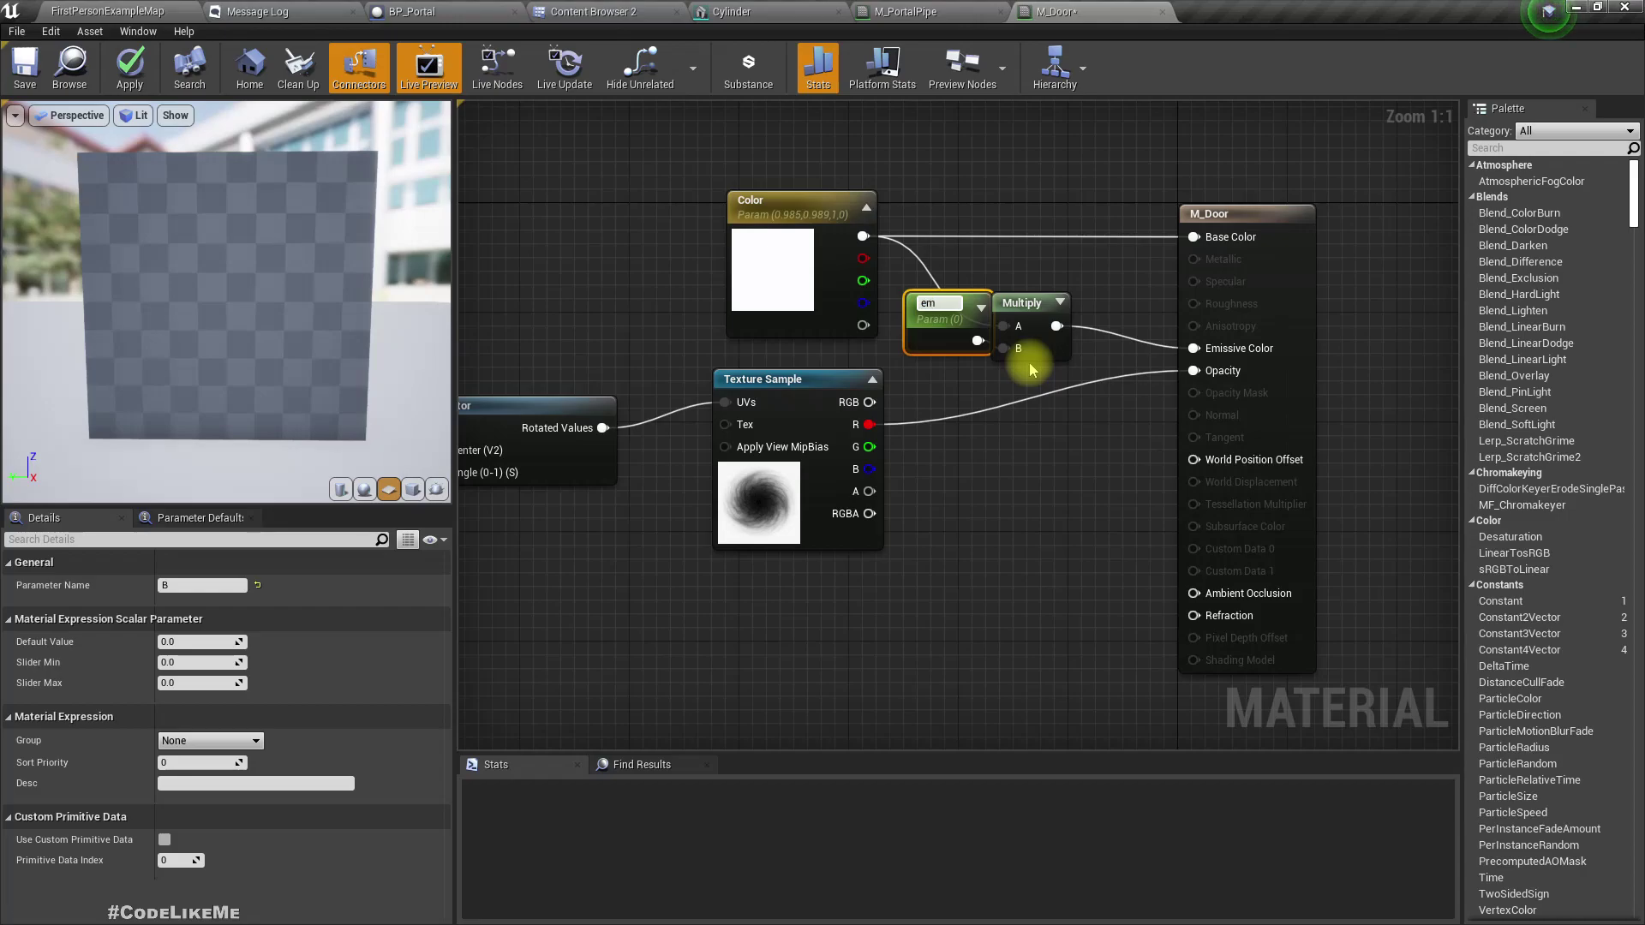
text(emission)
key(Return)
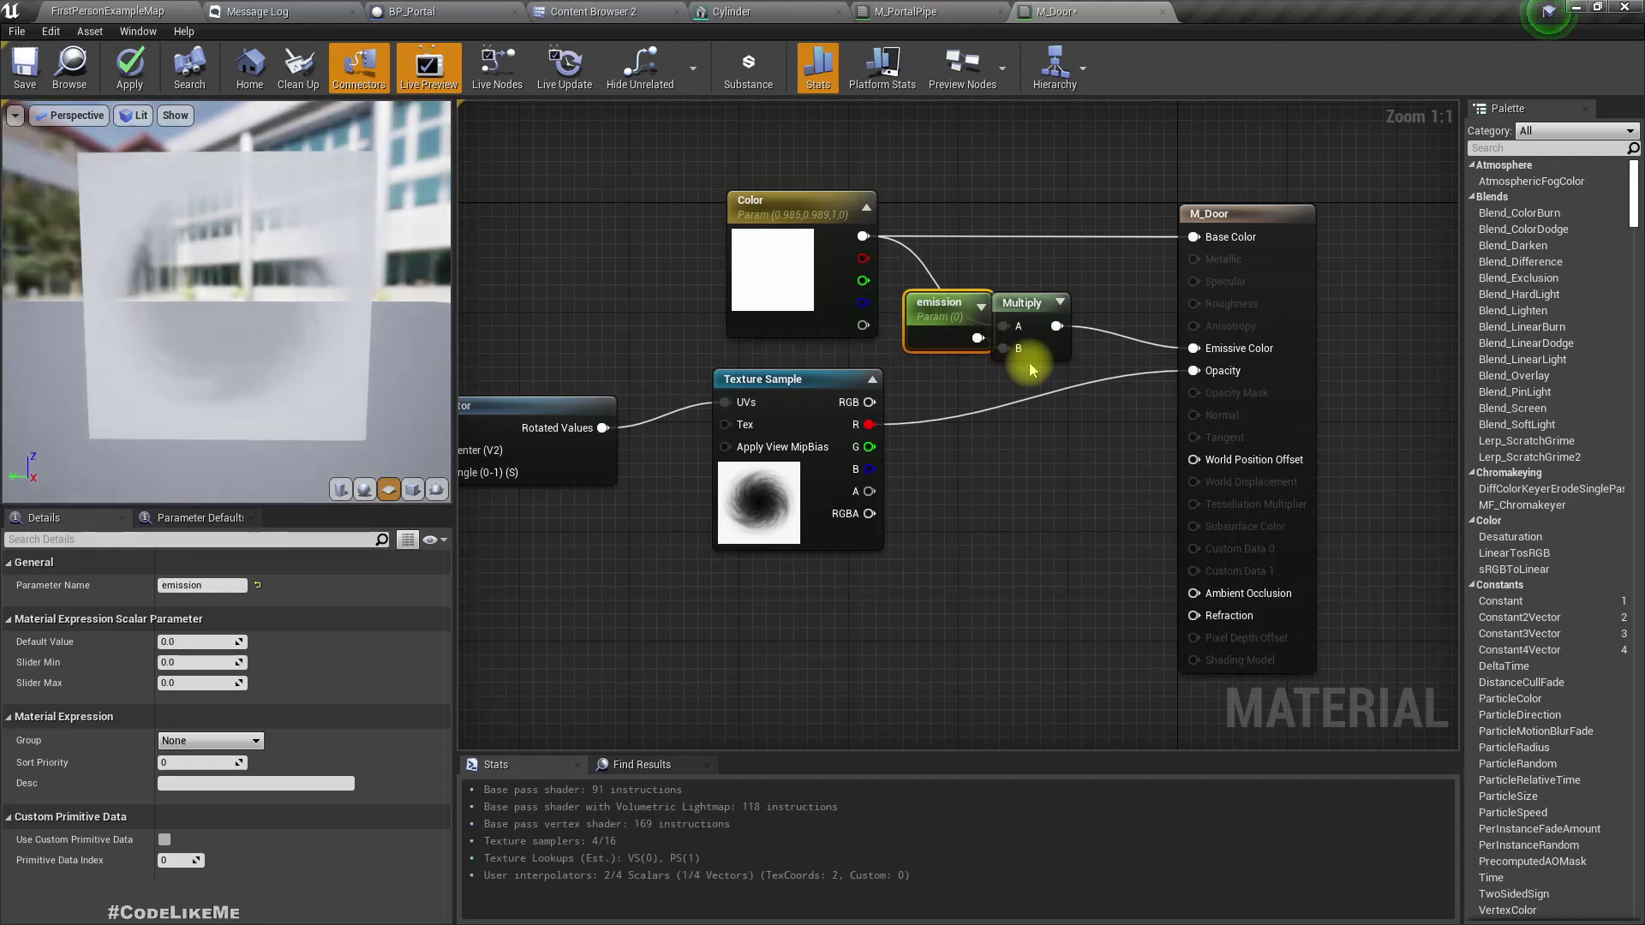
Space out the Color, emission and Multiply nodes, and set the default value of emission to 2
drag(795, 202, 767, 148)
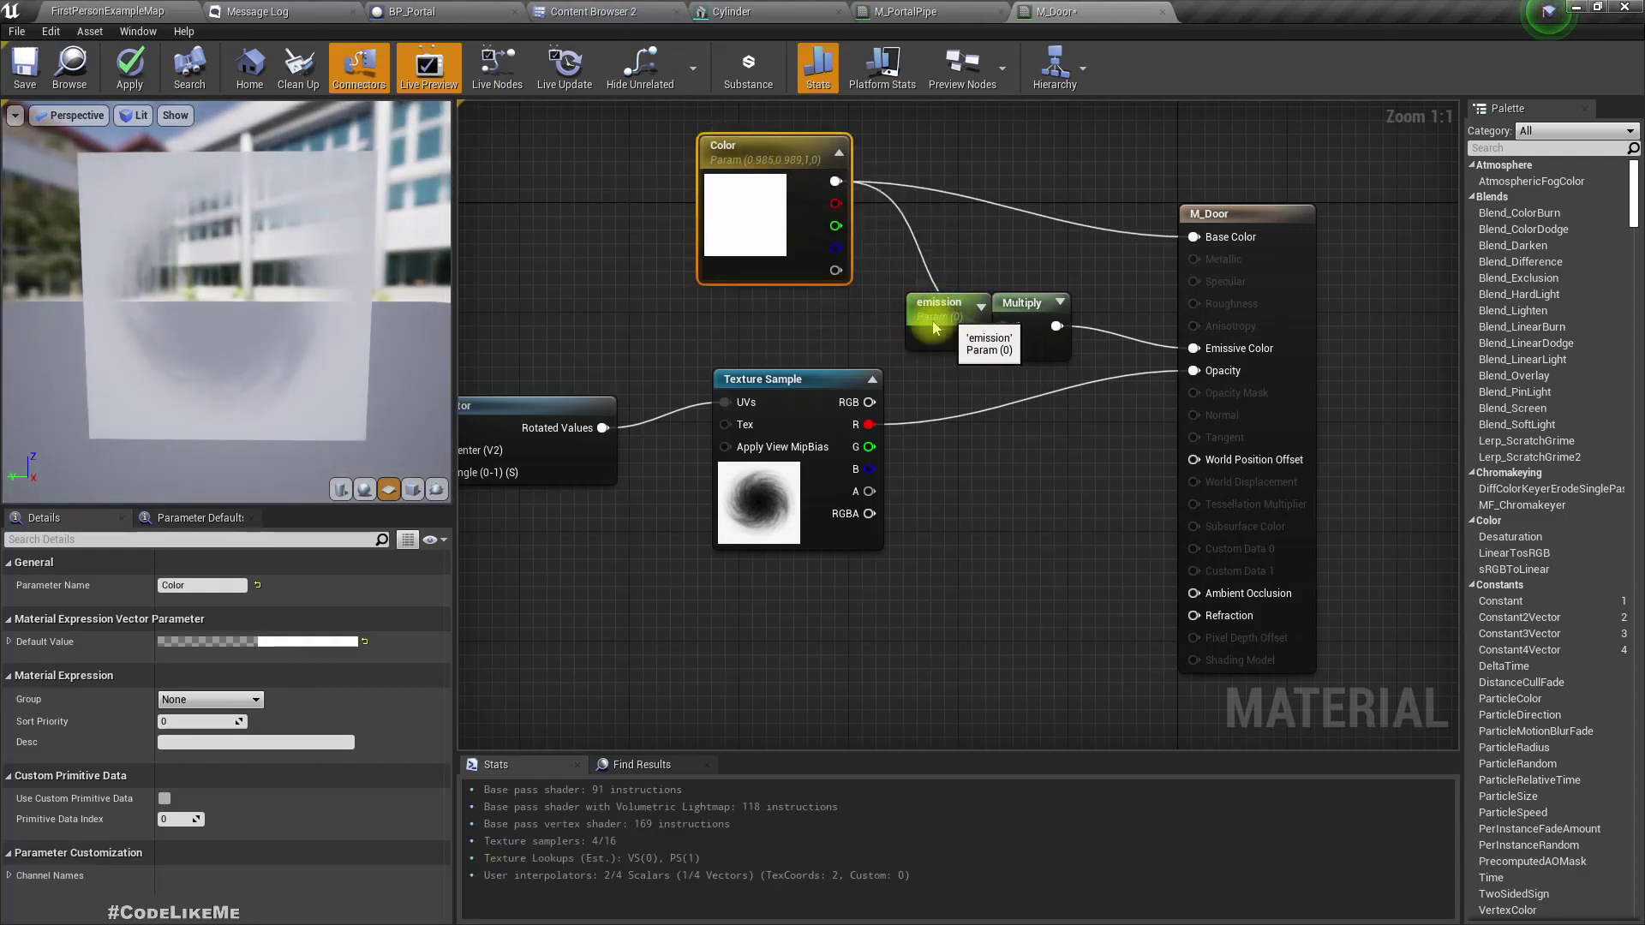
drag(934, 327, 797, 326)
drag(1035, 306, 1045, 287)
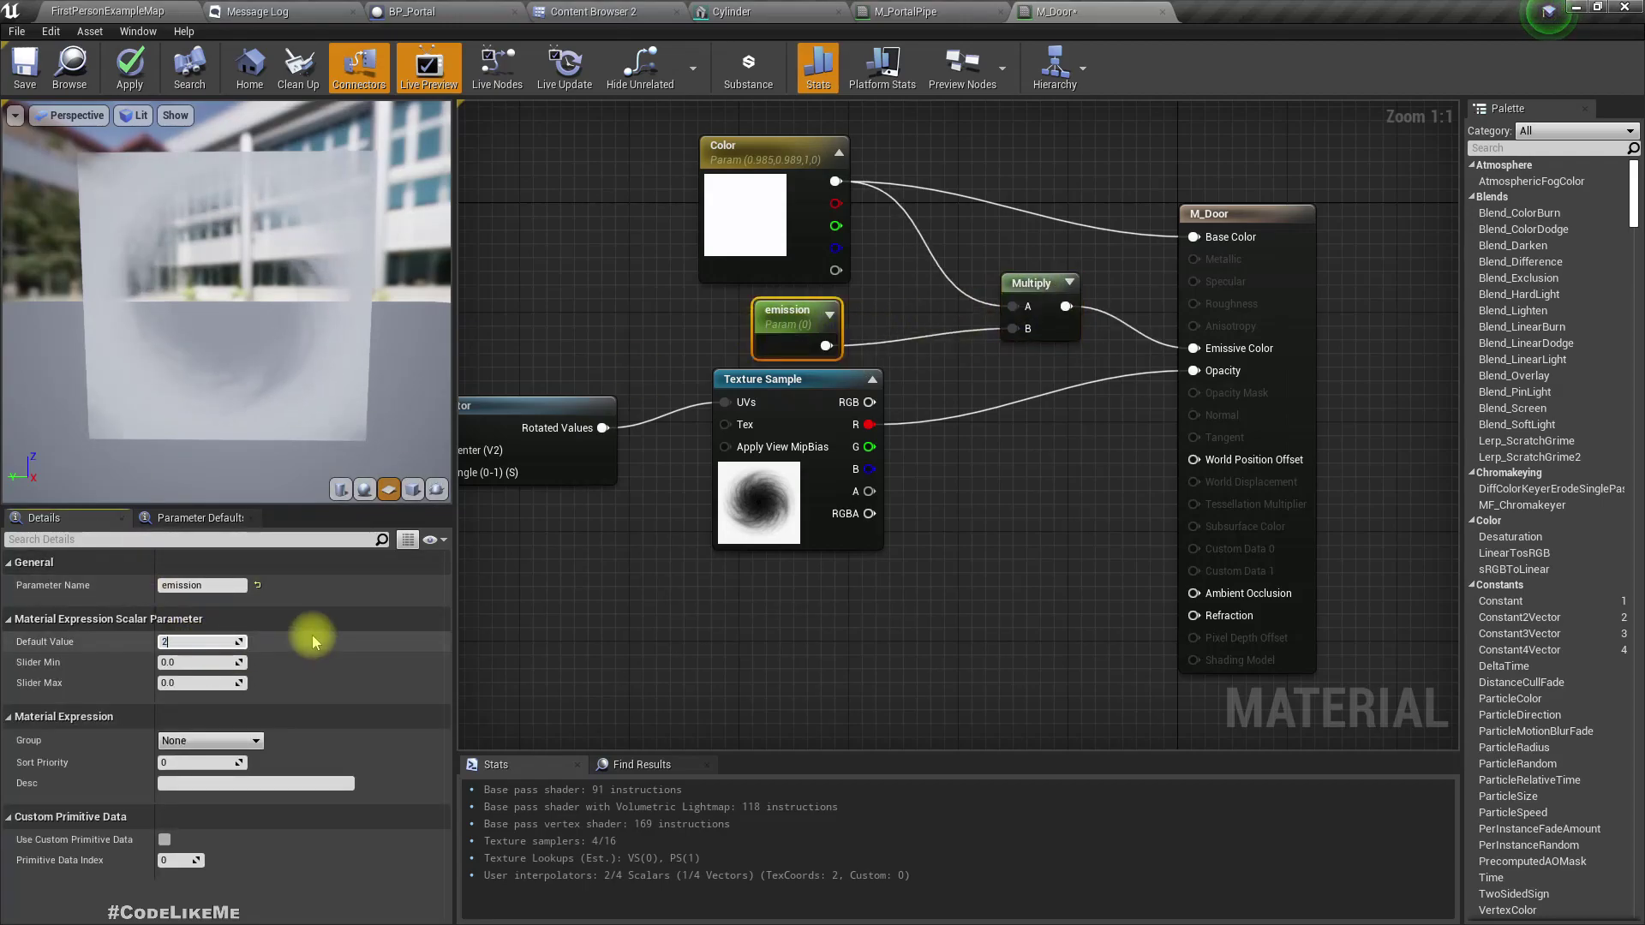
text(2)
key(Return)
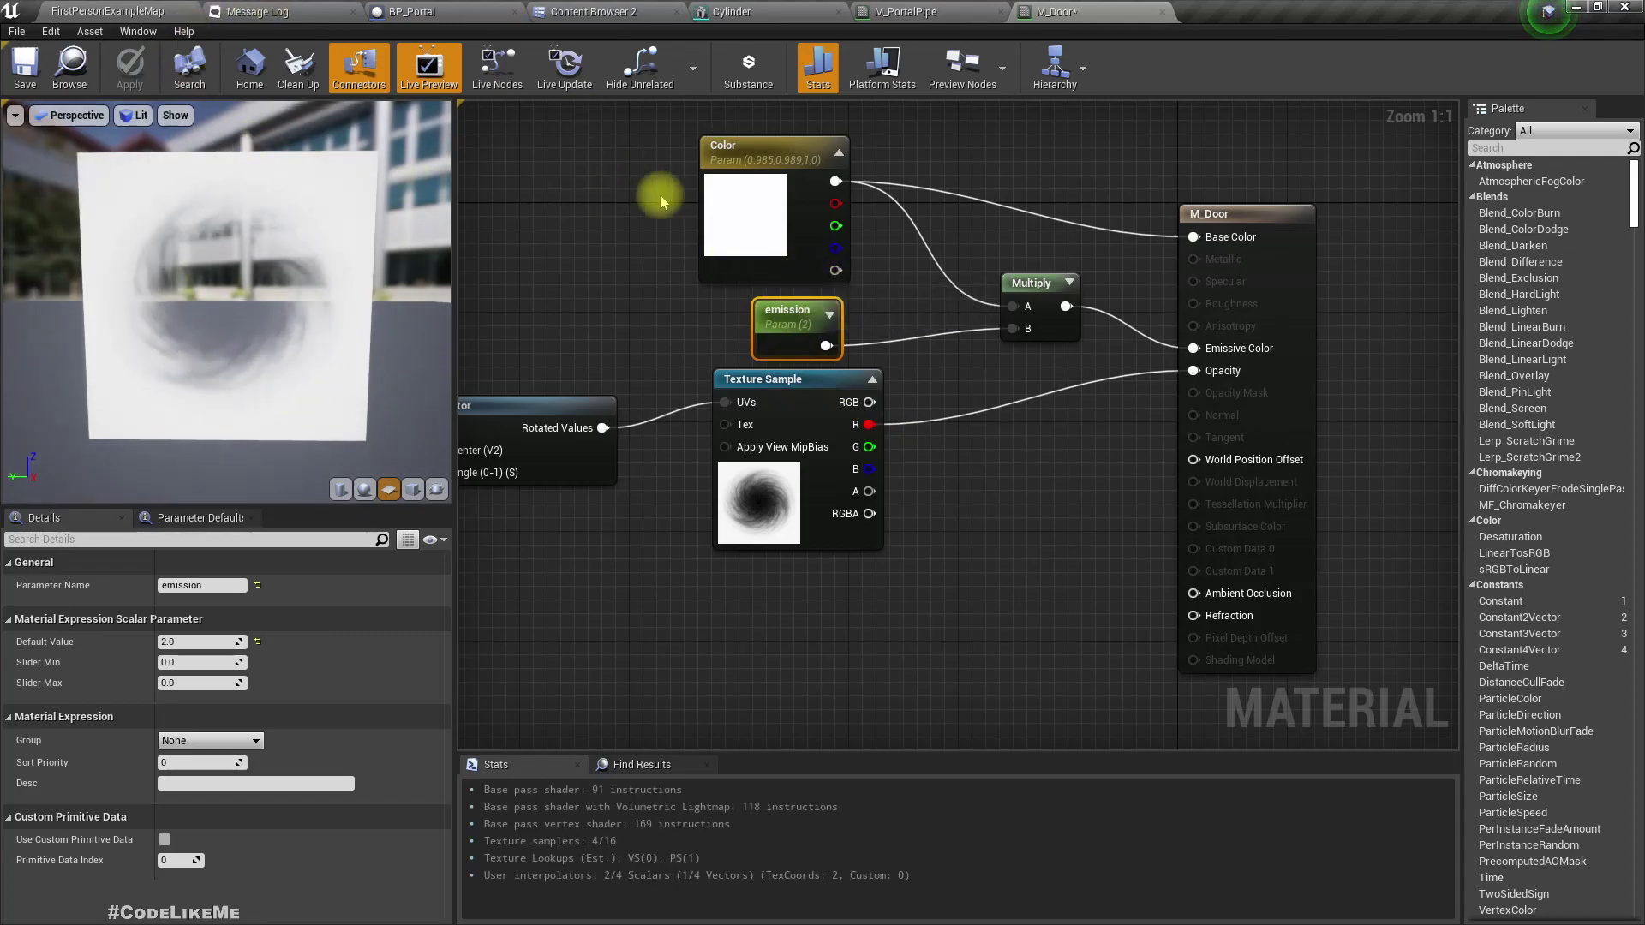
Set M_Door's Color parameter to teal (R 0, G 0.390869, B 0.479167) and apply the material
click(749, 212)
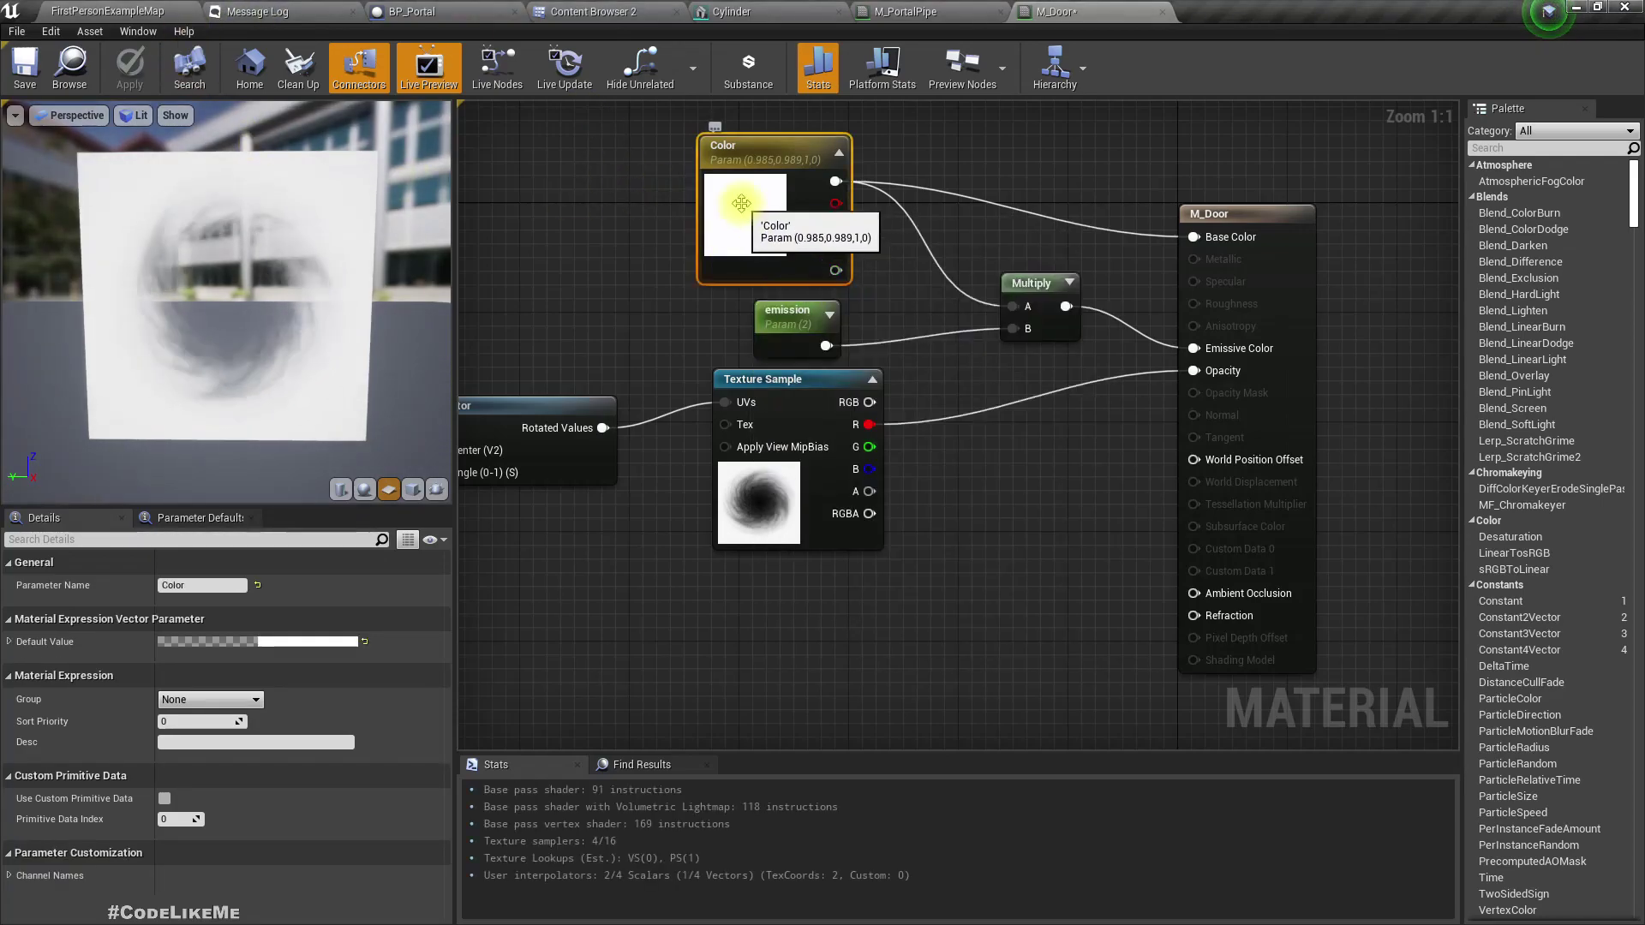
double_click(740, 204)
drag(828, 325, 665, 323)
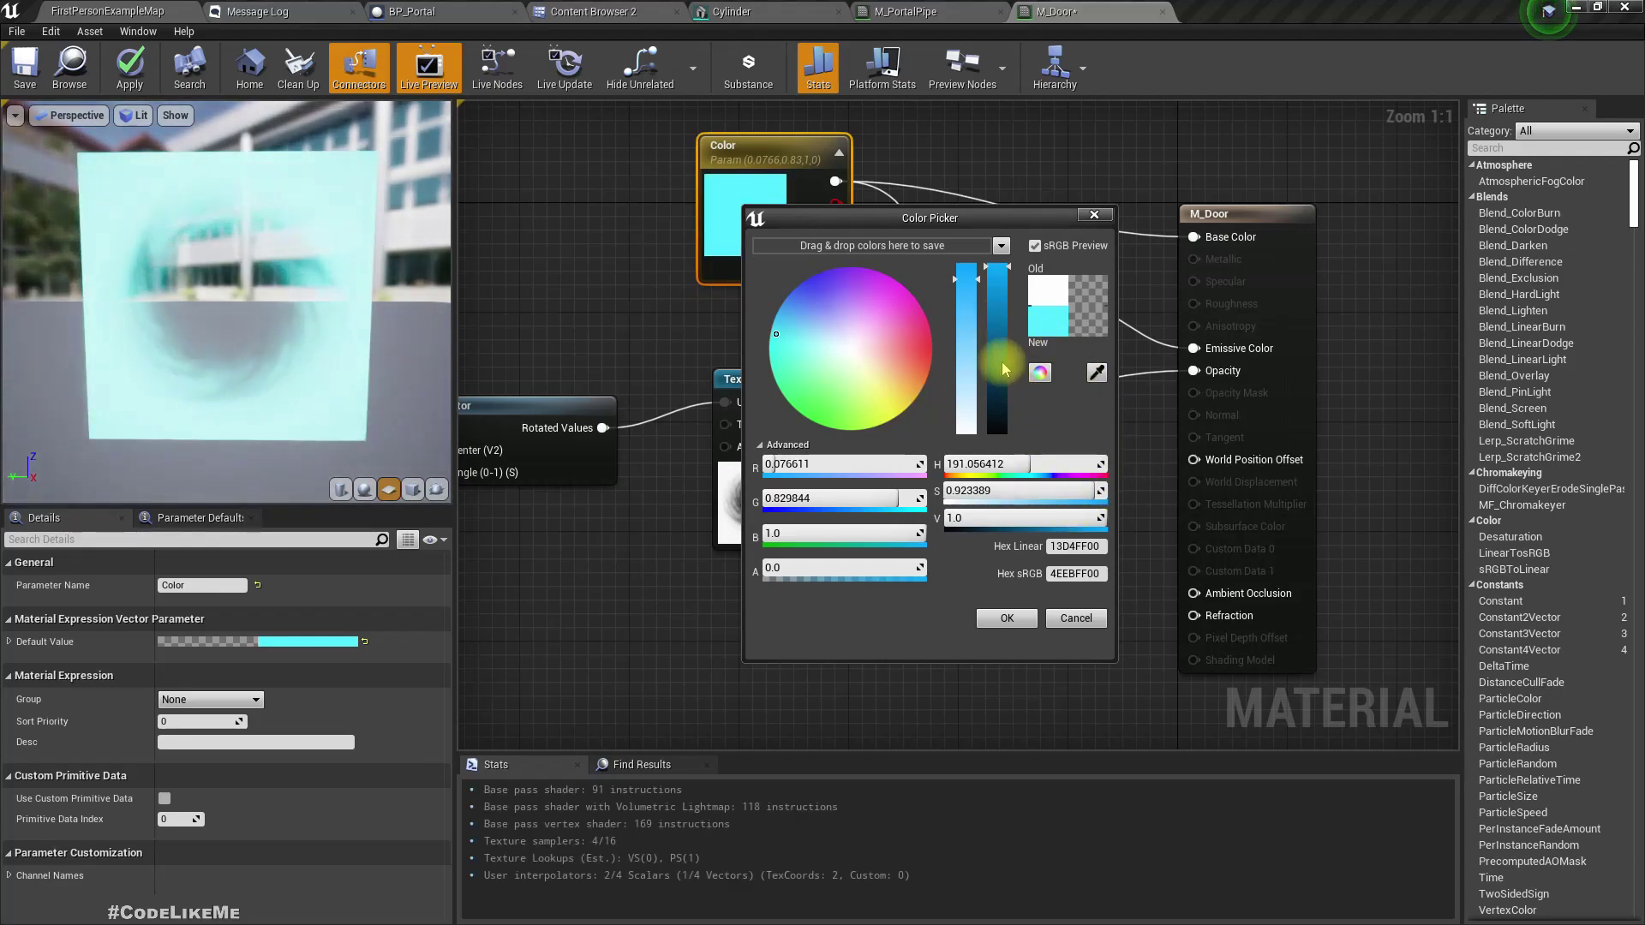
click(998, 334)
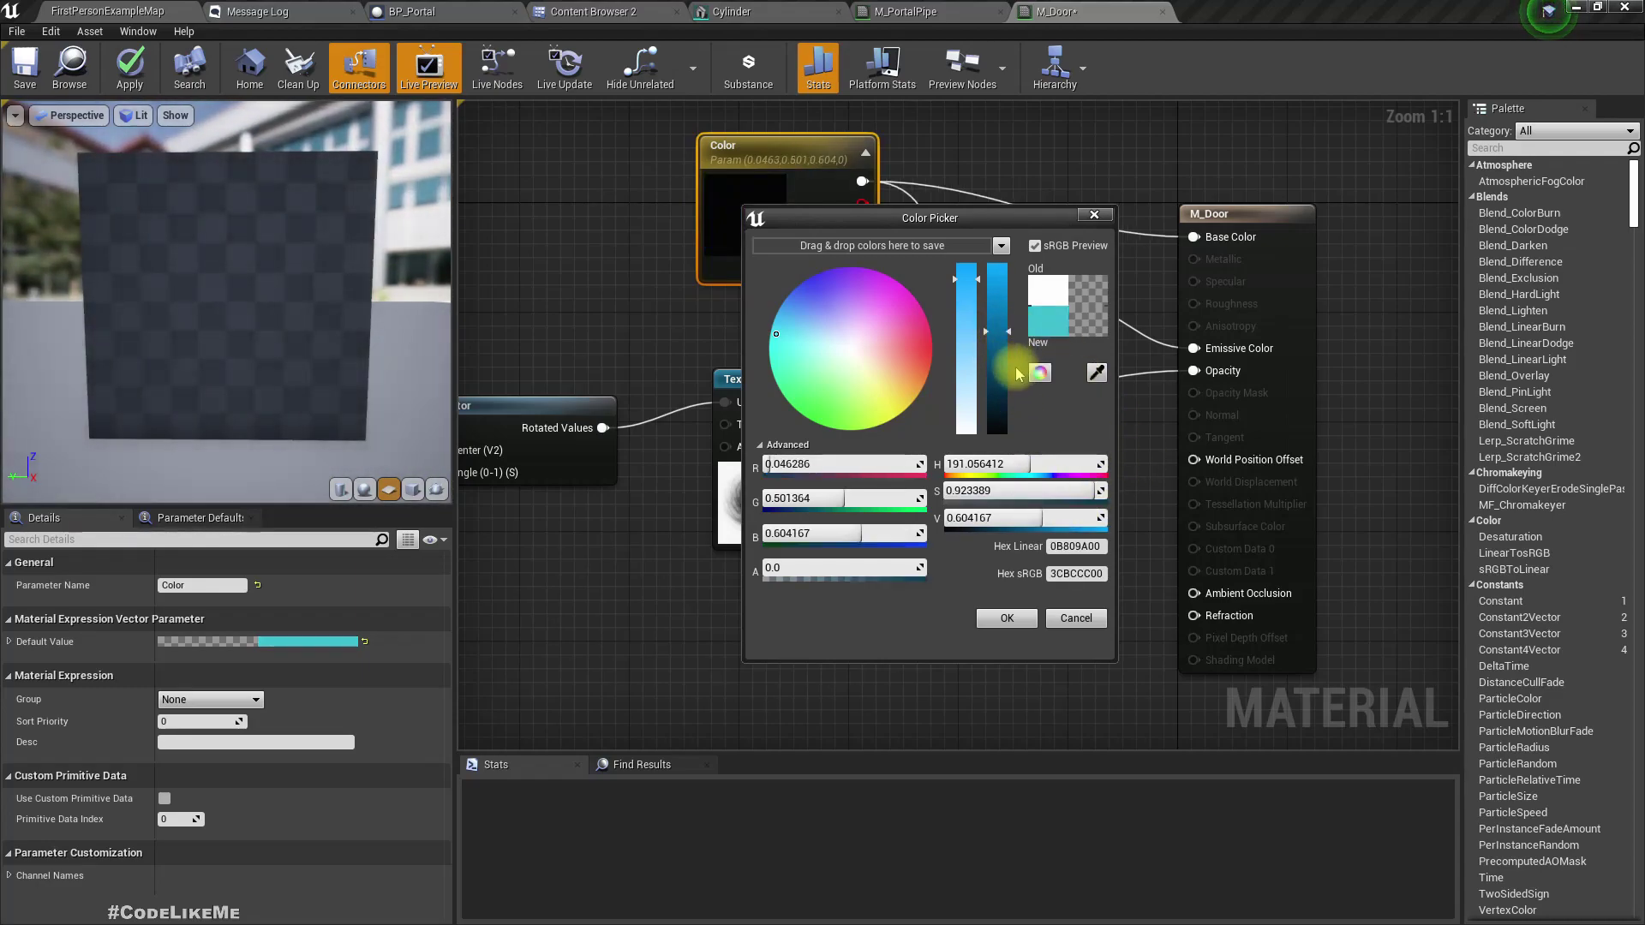
drag(965, 281, 973, 209)
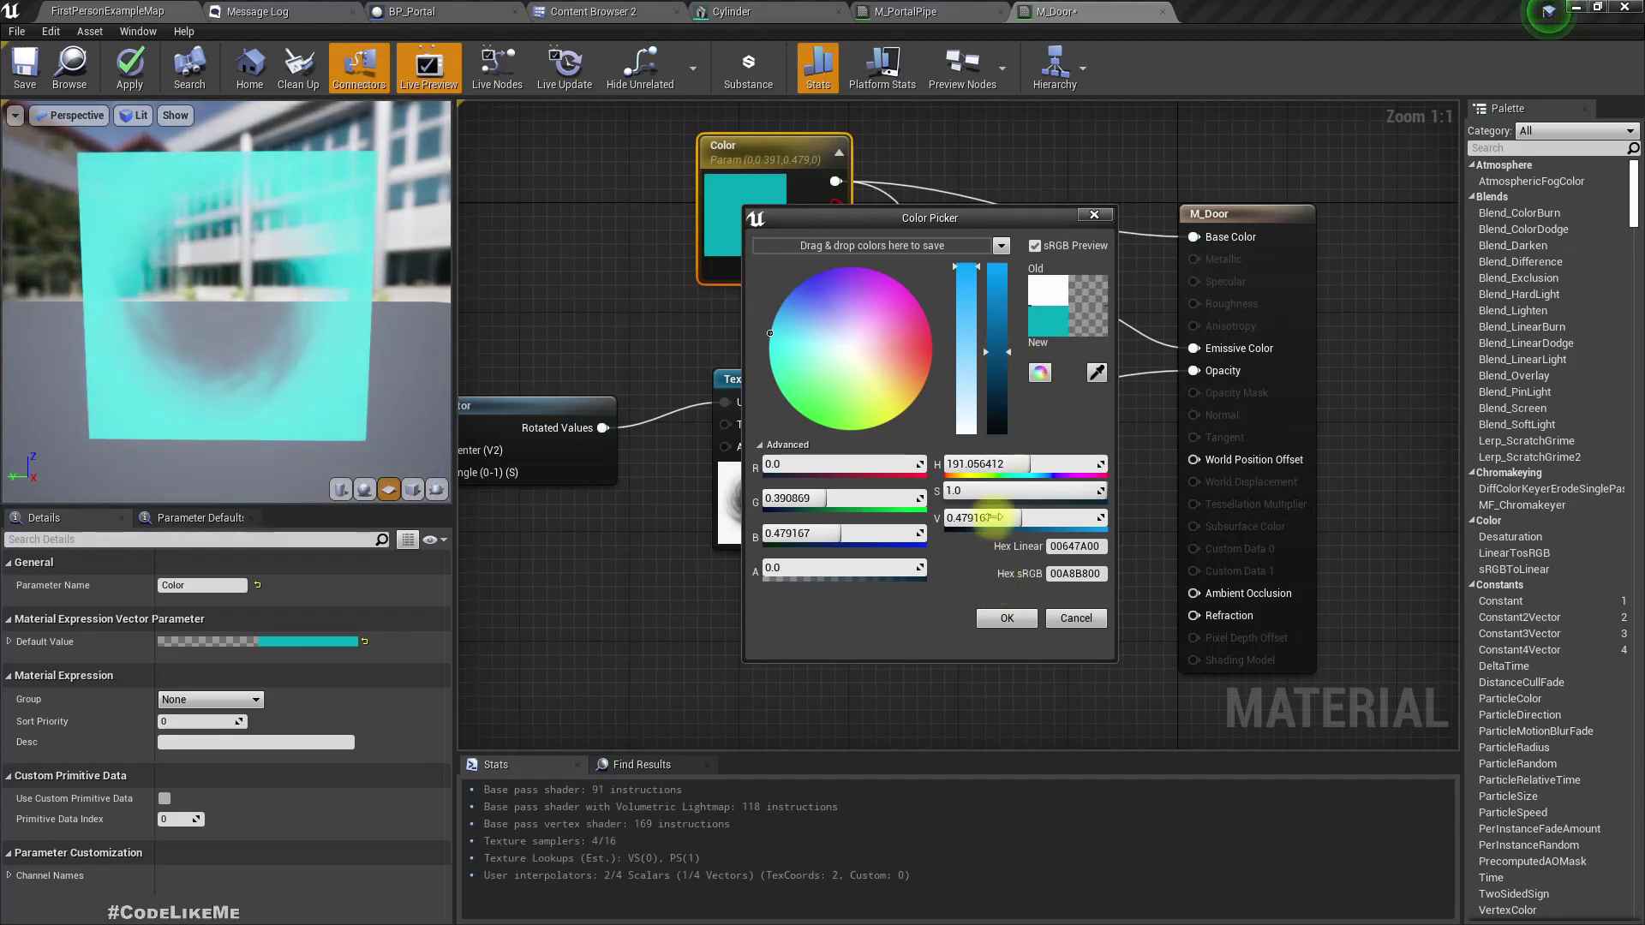
click(1004, 618)
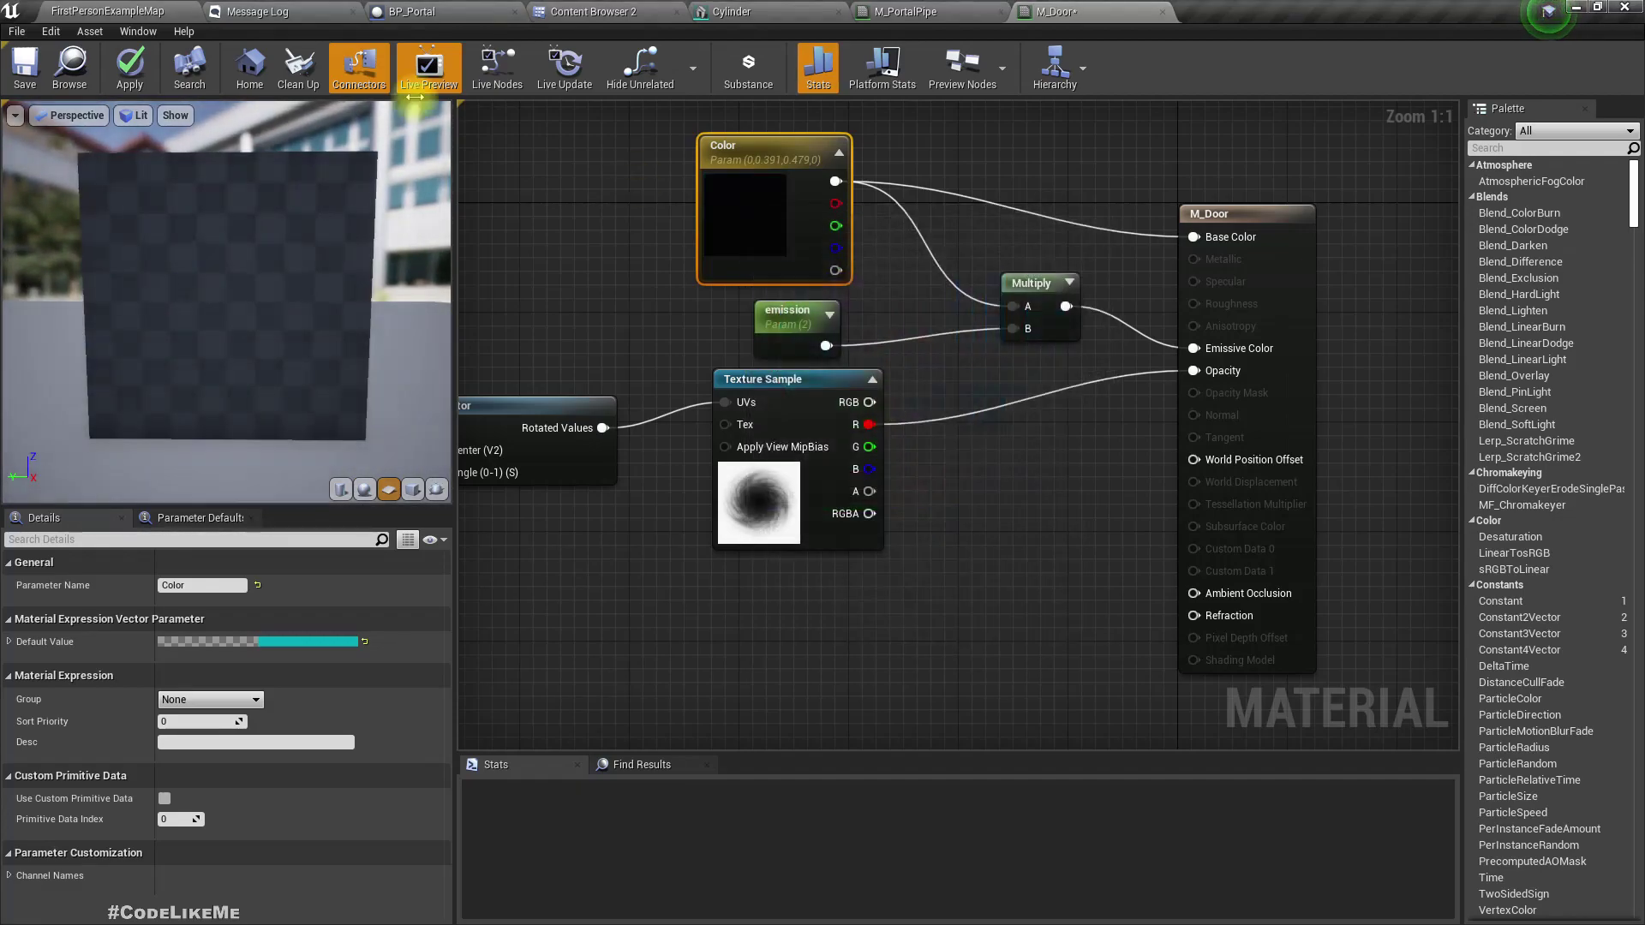
click(130, 67)
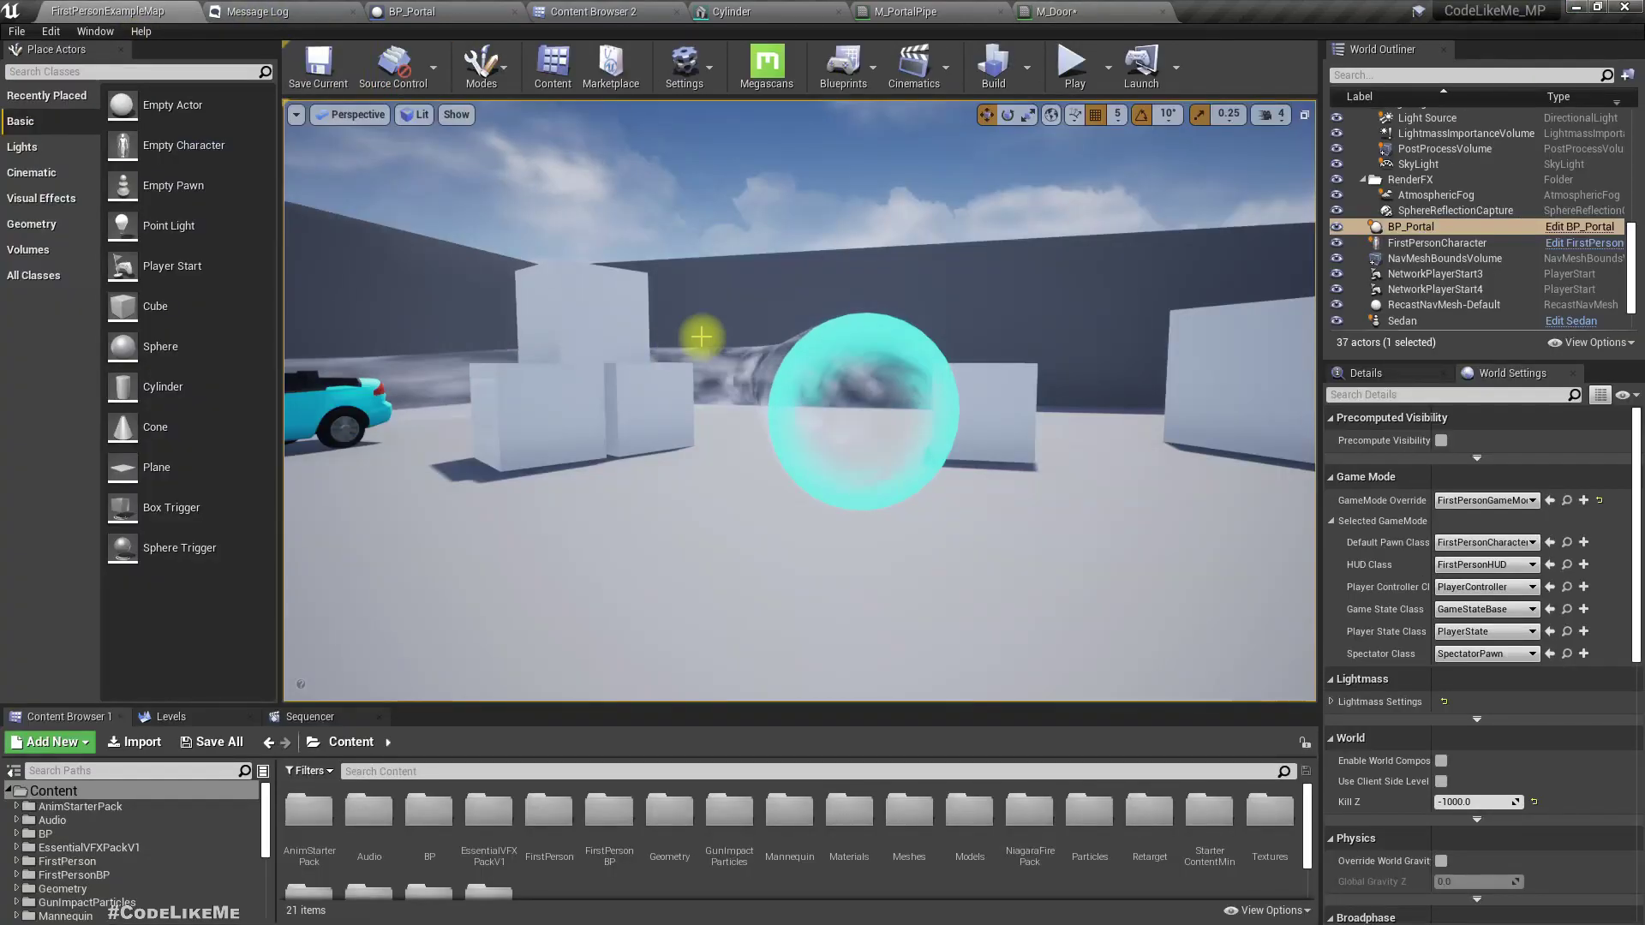
Copy the default value of the Color parameter in M_Door
click(1077, 13)
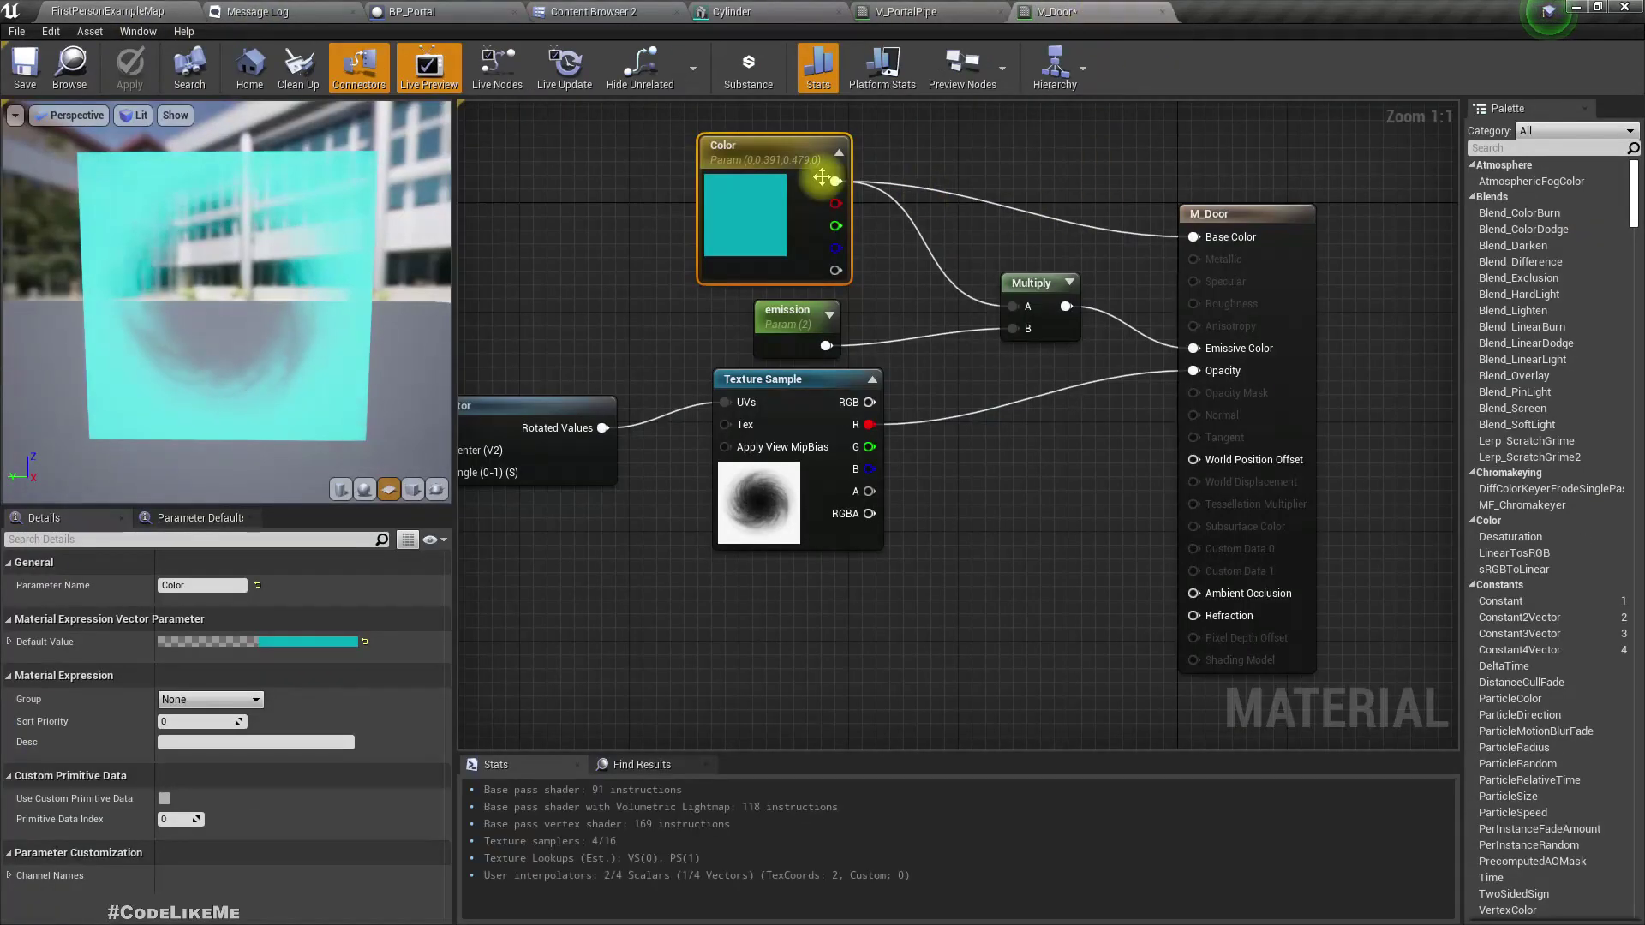
right_click(768, 211)
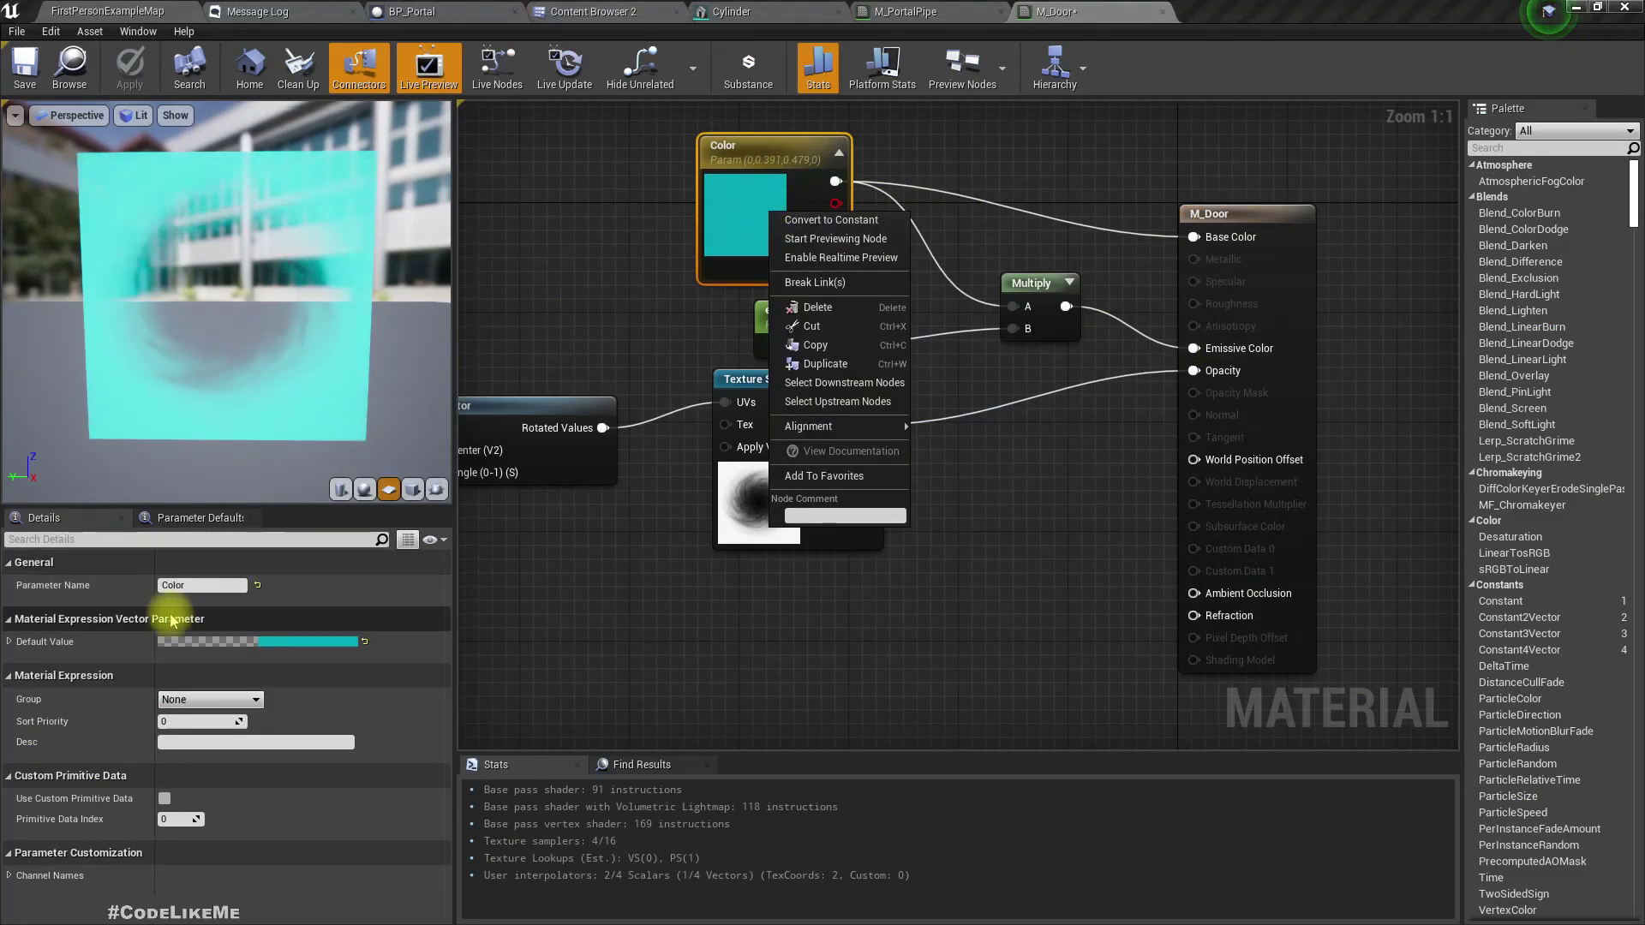
right_click(107, 649)
click(149, 710)
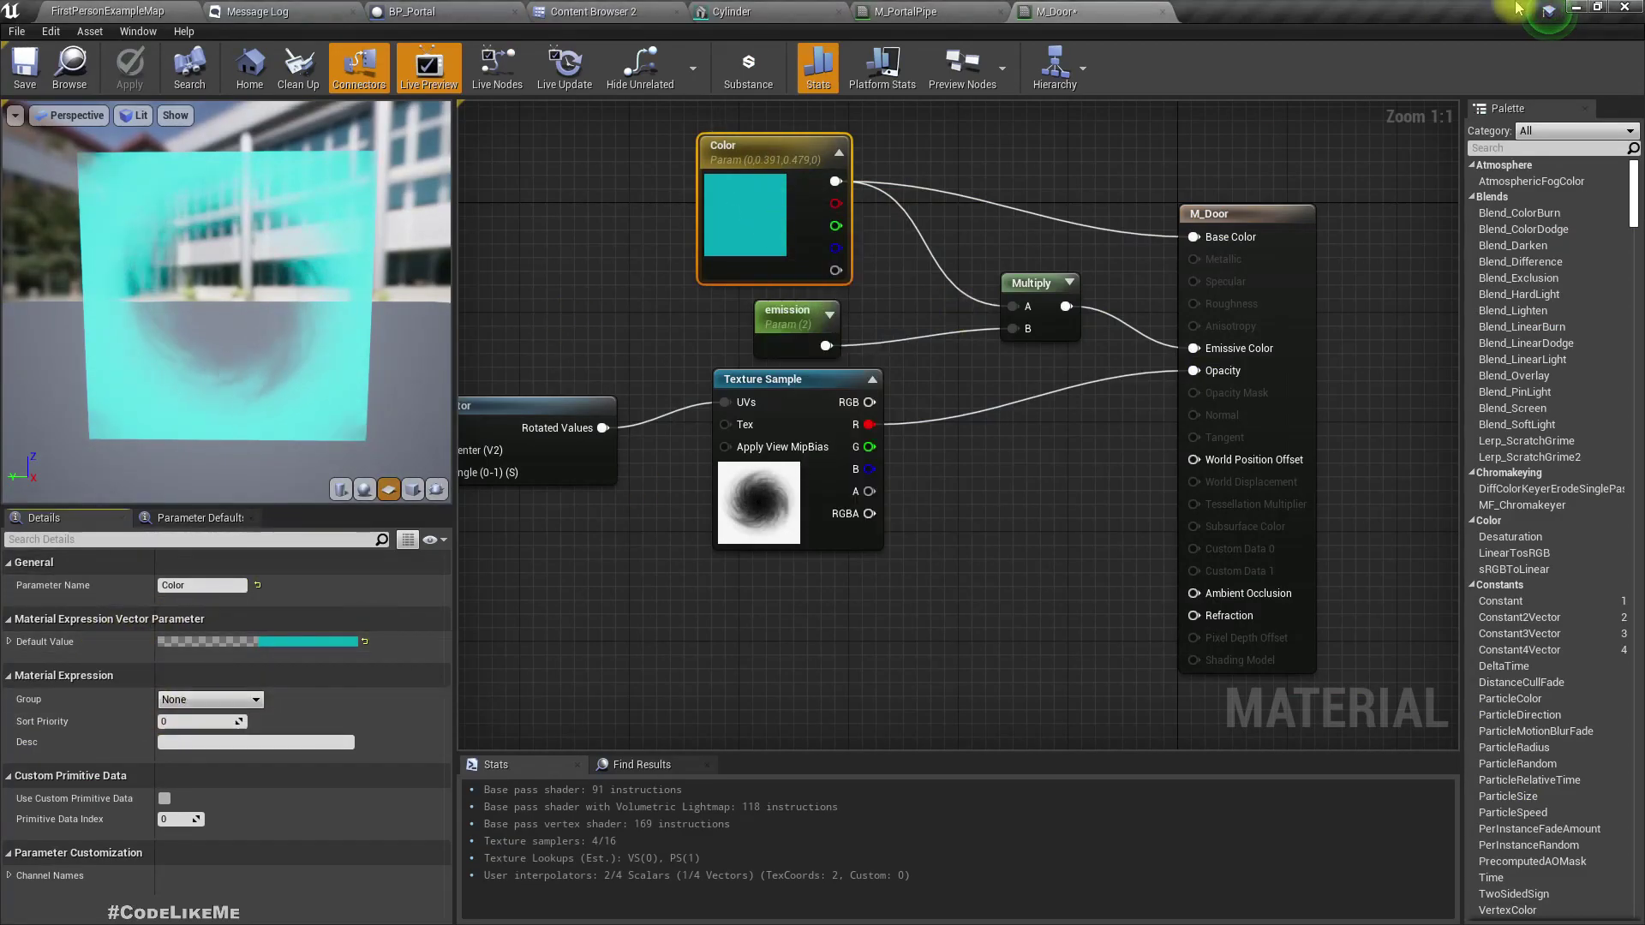
Paste the copied teal (R 0, G 0.391, B 0.479) as the default value of M_PortalPipe's Color parameter and apply the material
click(906, 11)
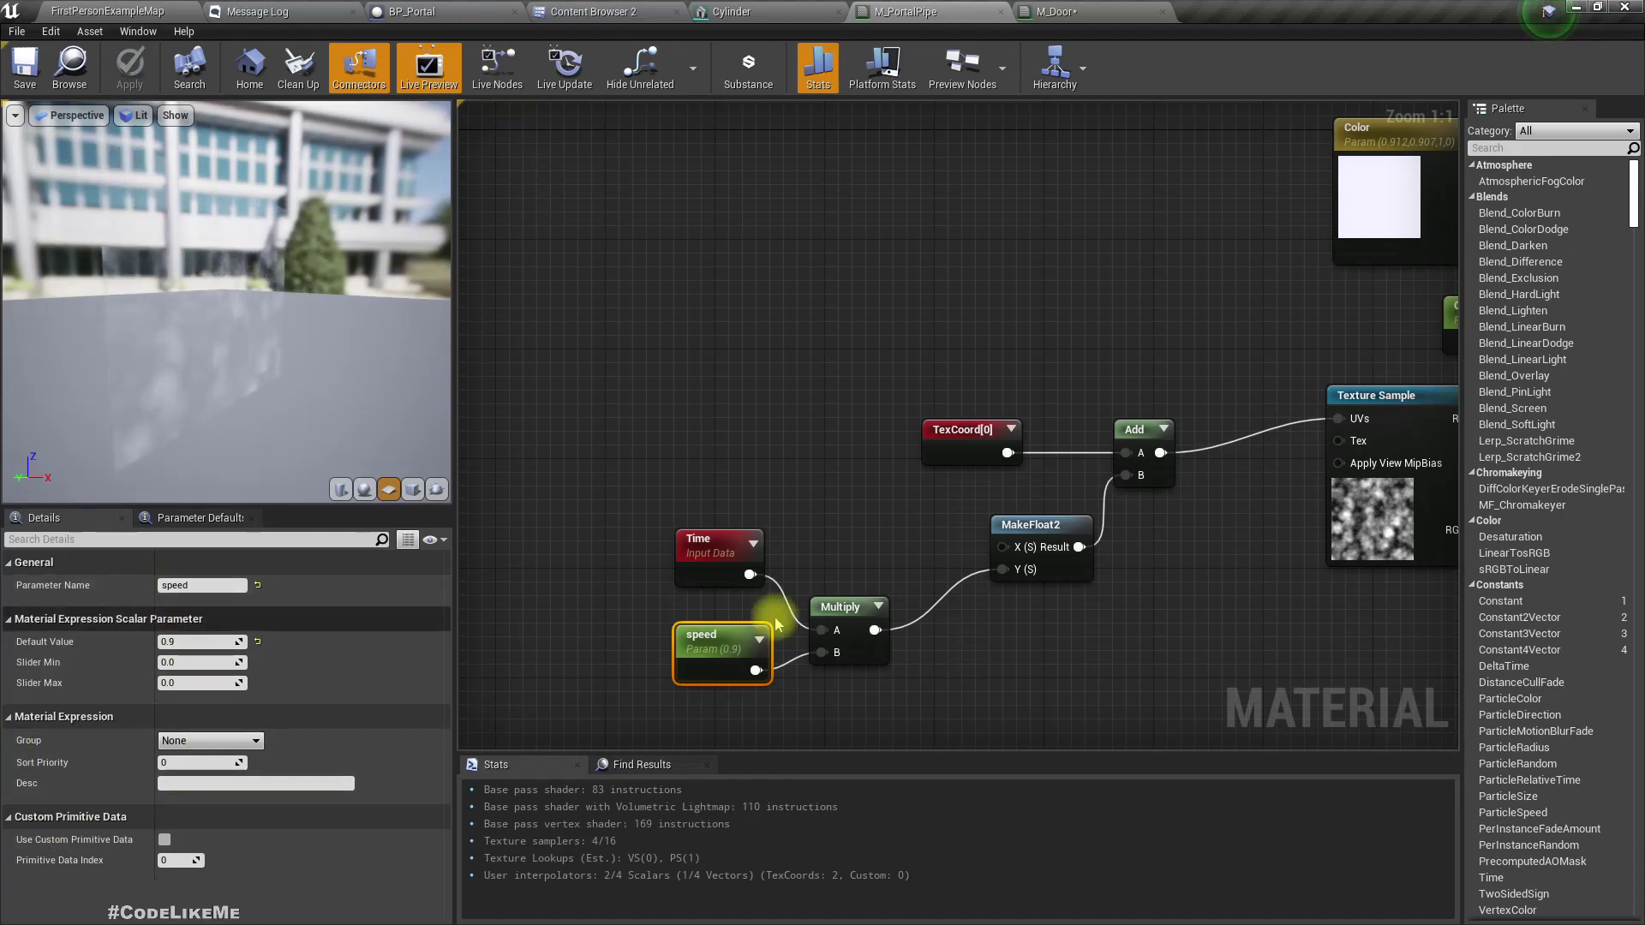
right_drag(1014, 417, 711, 494)
click(1059, 288)
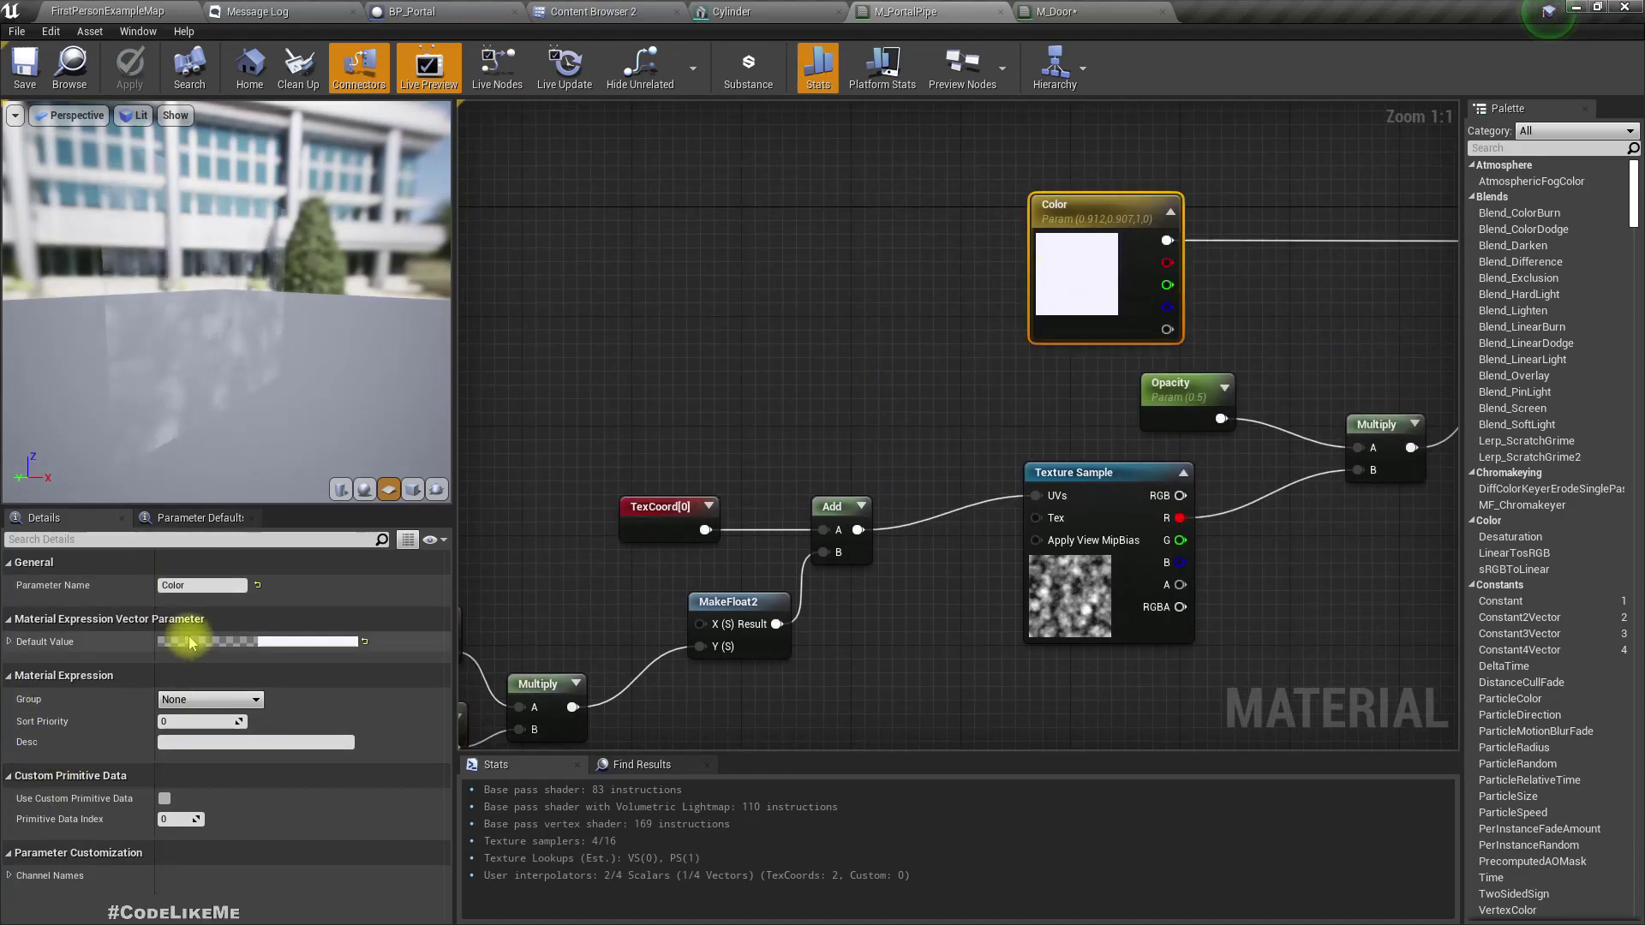
right_click(100, 649)
click(144, 727)
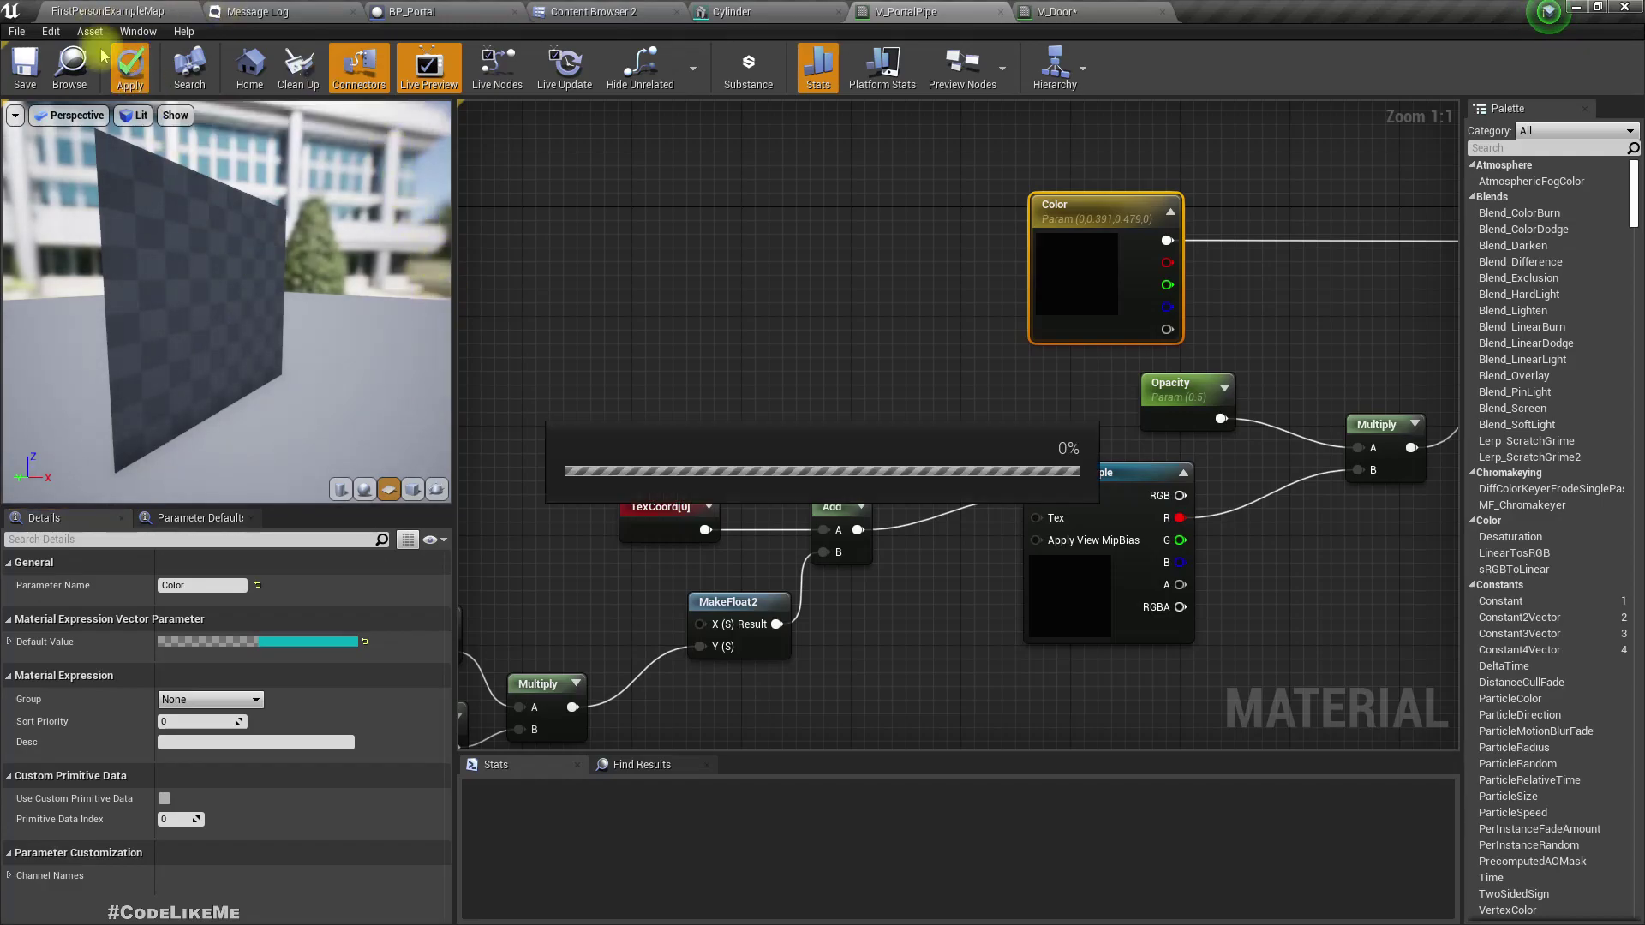
Examine the teal portal pipe and glowing doors in FirstPersonExampleMap from several positions in the full-screen viewport
click(106, 10)
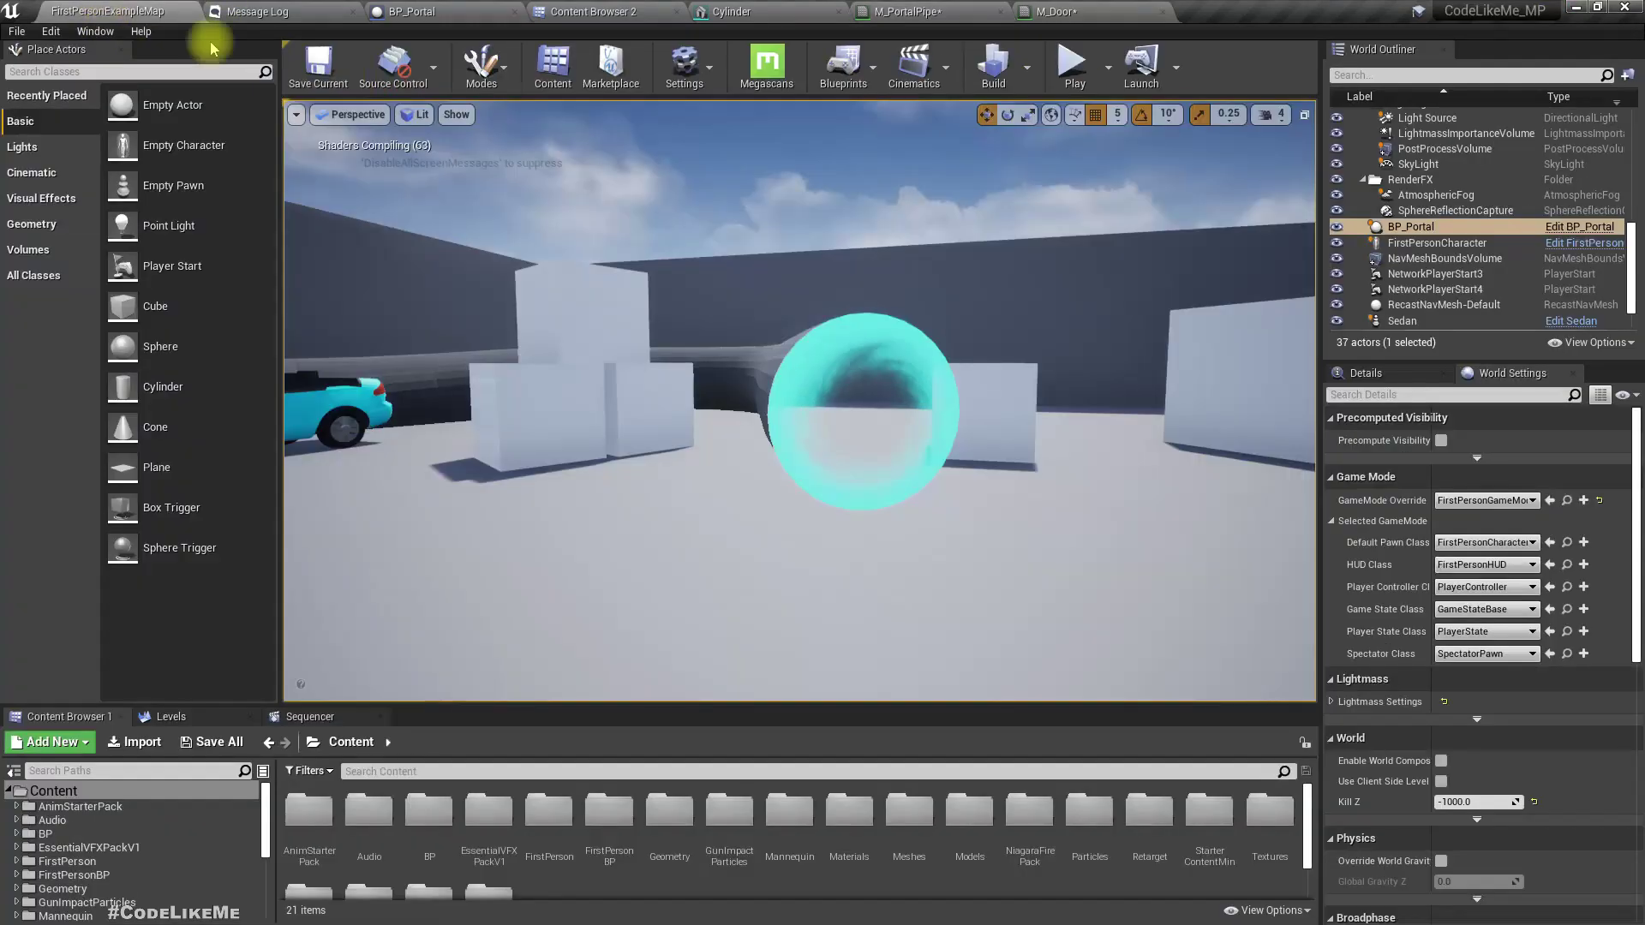
right_drag(621, 337, 557, 324)
key(F11)
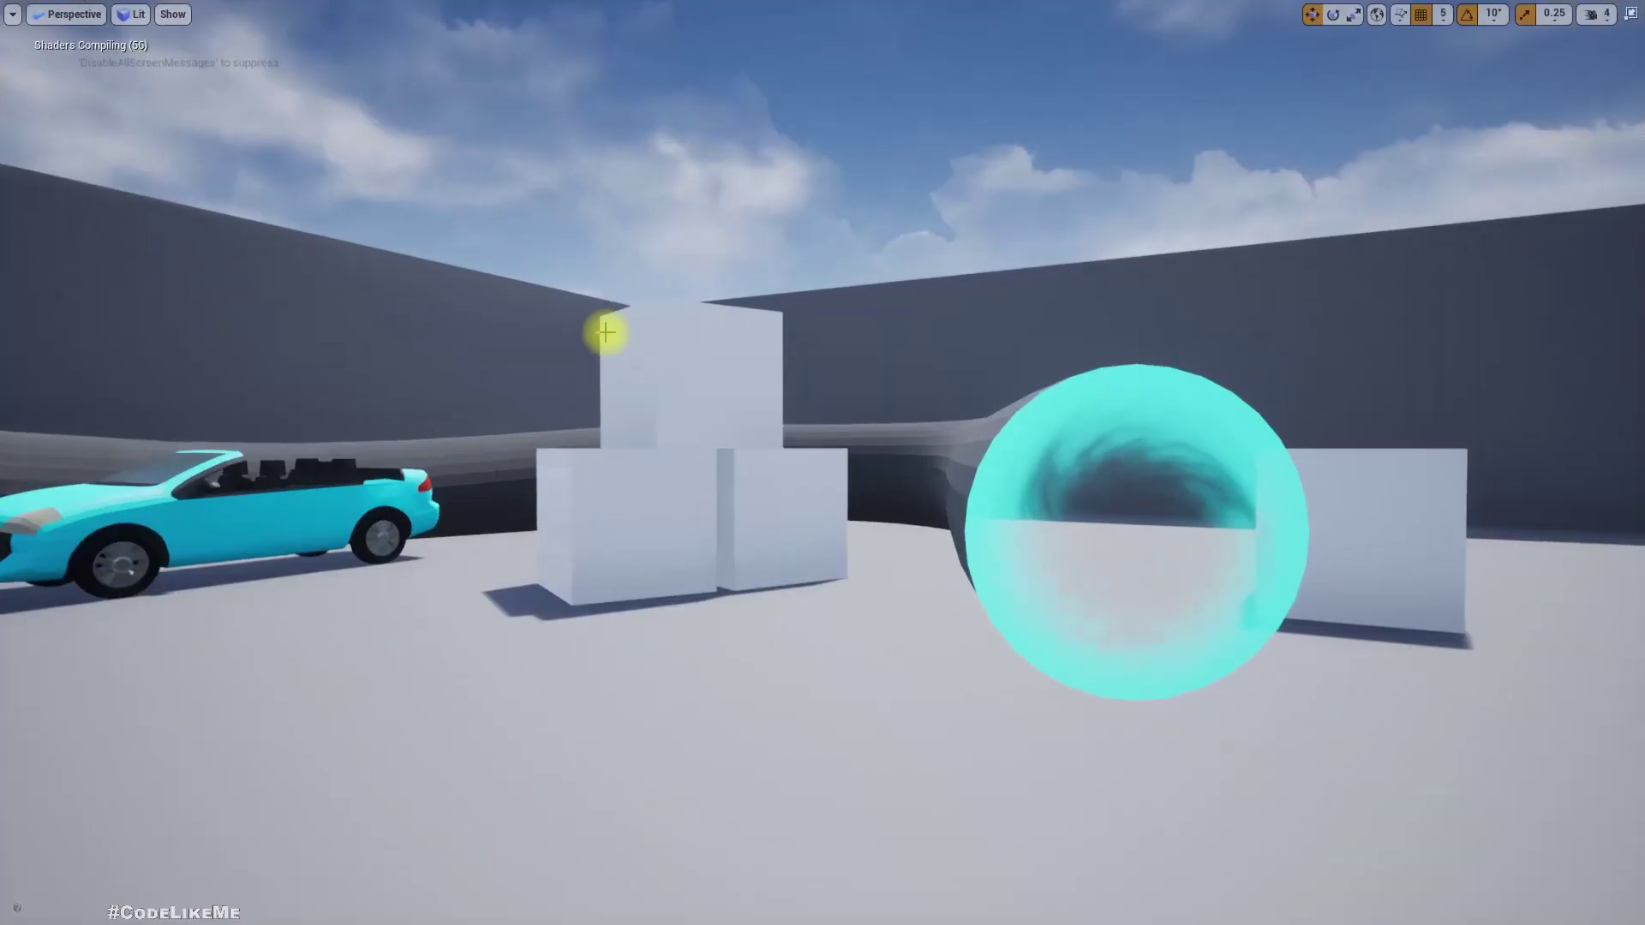
key(a)
right_drag(637, 379, 331, 425)
key(d)
key(a)
key(e)
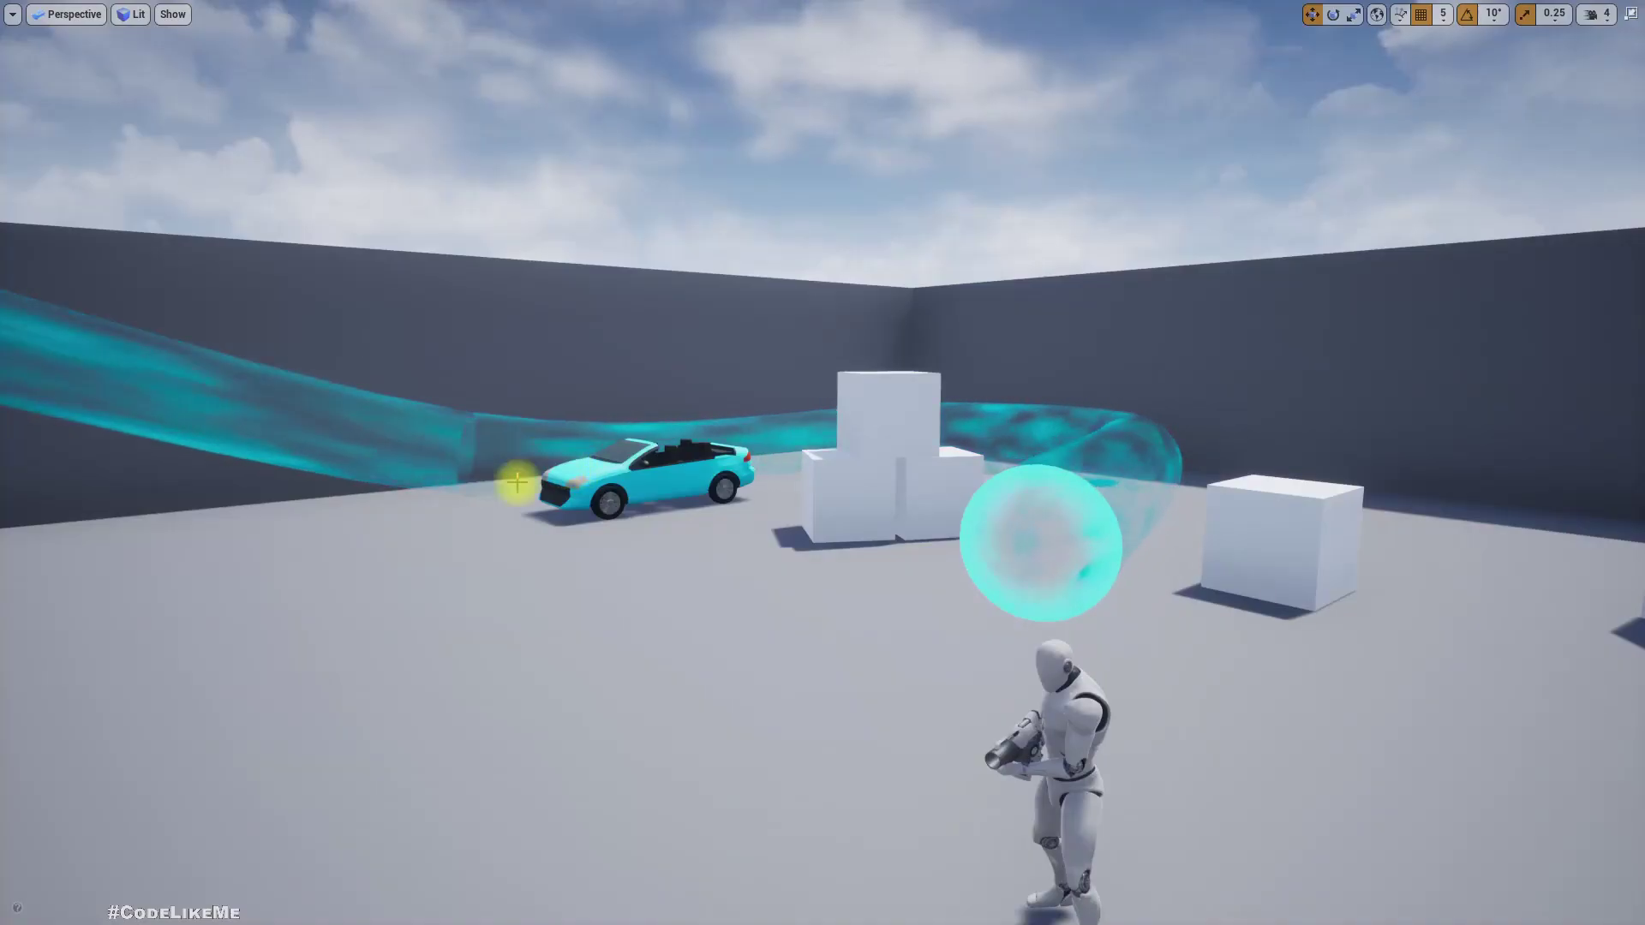
right_drag(518, 482, 485, 573)
key(a)
key(w)
key(d)
key(w)
key(w)
key(s)
key(w)
key(w)
key(w)
key(w)
key(s)
key(w)
key(s)
key(w)
key(e)
key(a)
key(d)
key(a)
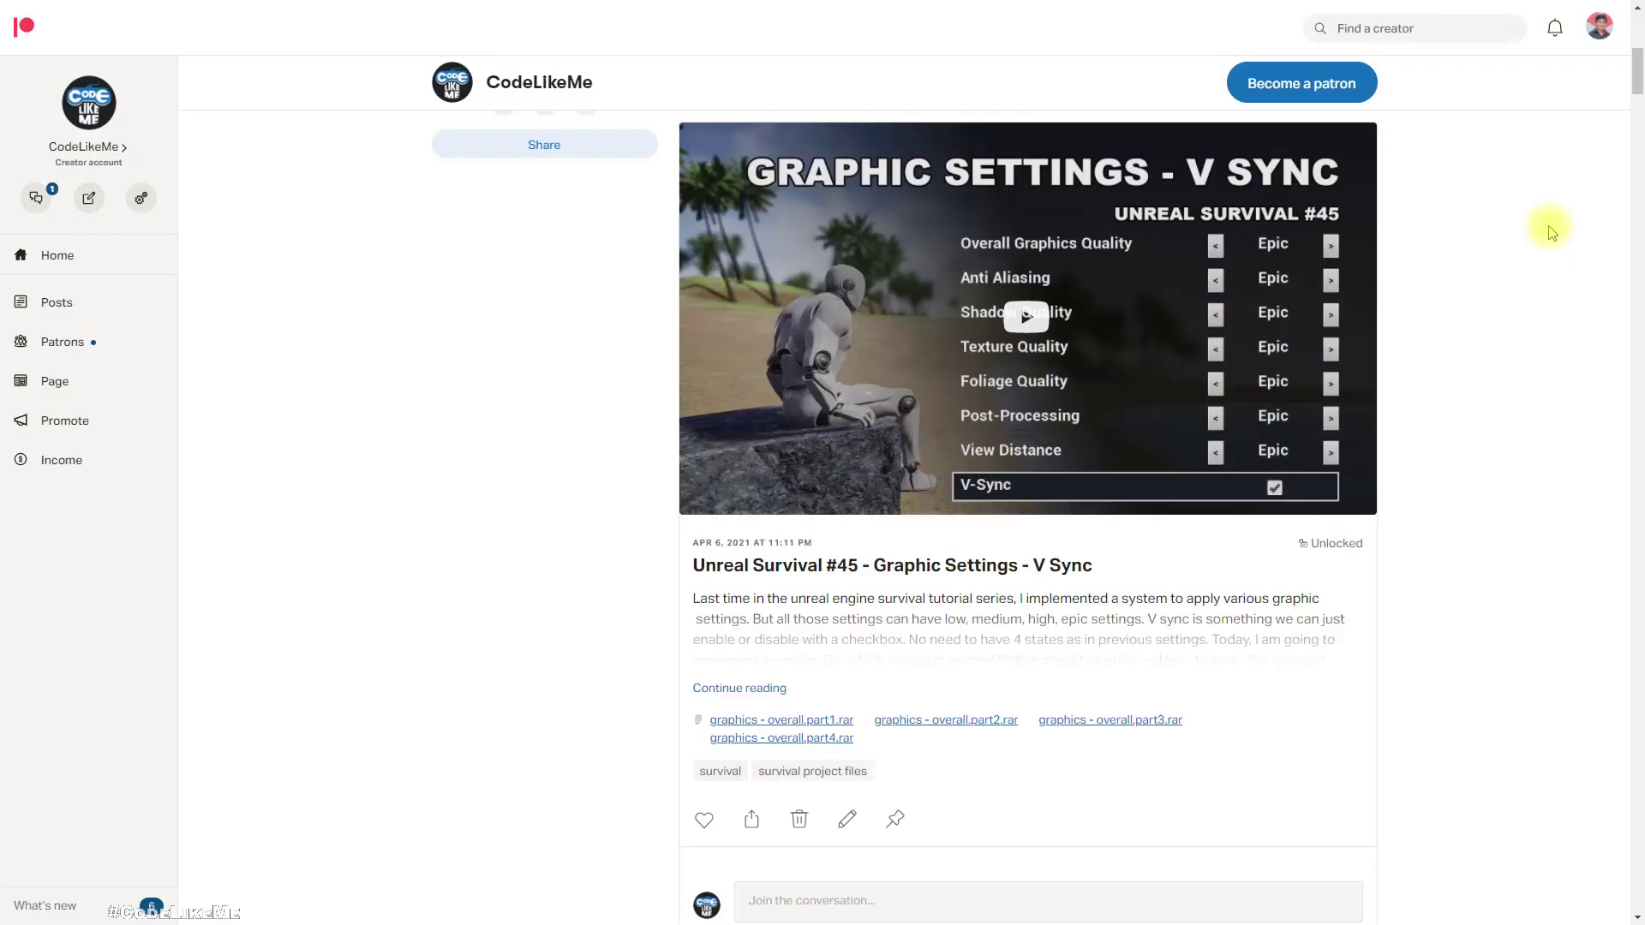
Switch to the CodeLikeMe Patreon page and look through its Unreal tutorial posts and attached project files
scroll(1102, 367, down, 15)
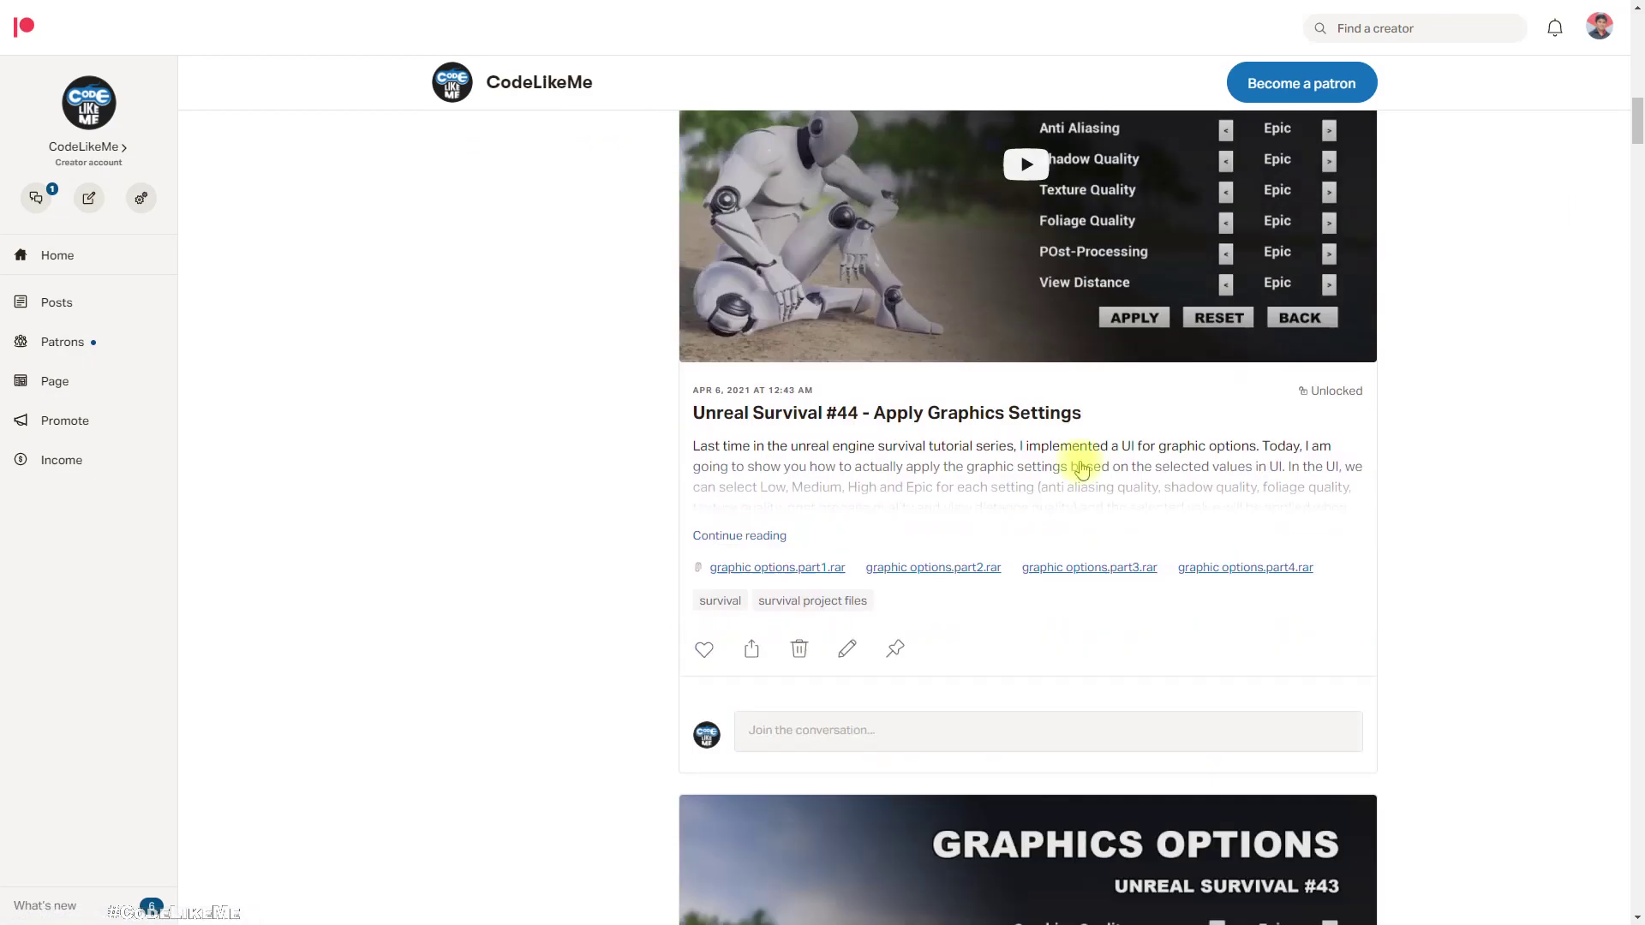
scroll(1085, 465, down, 10)
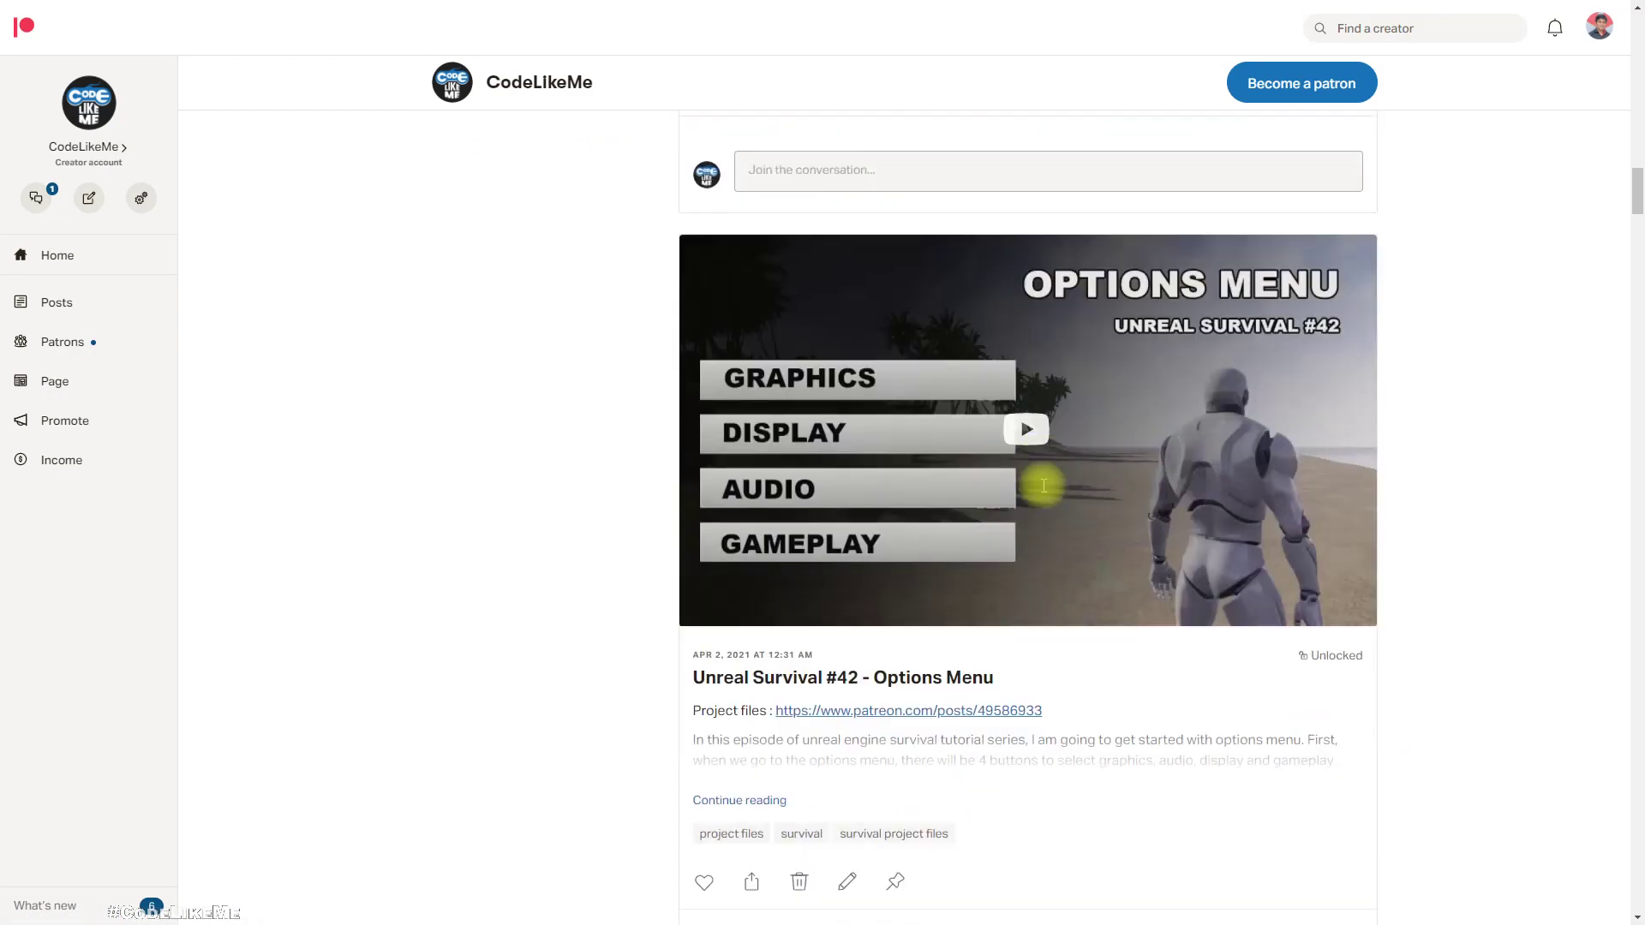
scroll(1044, 494, down, 10)
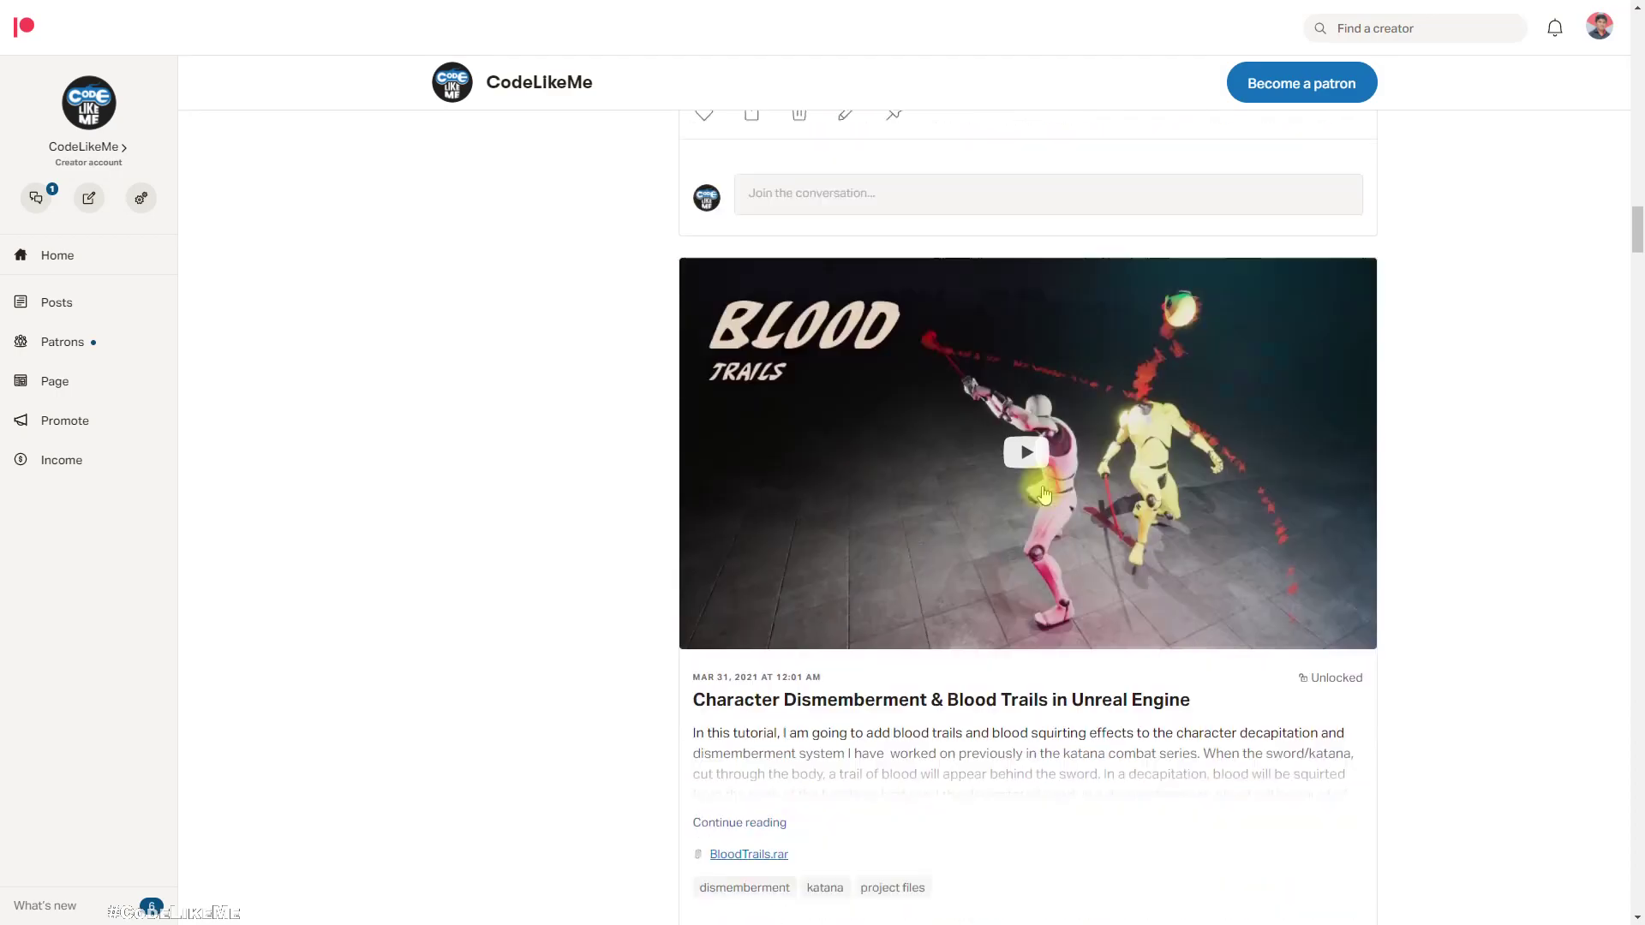
scroll(1044, 494, down, 5)
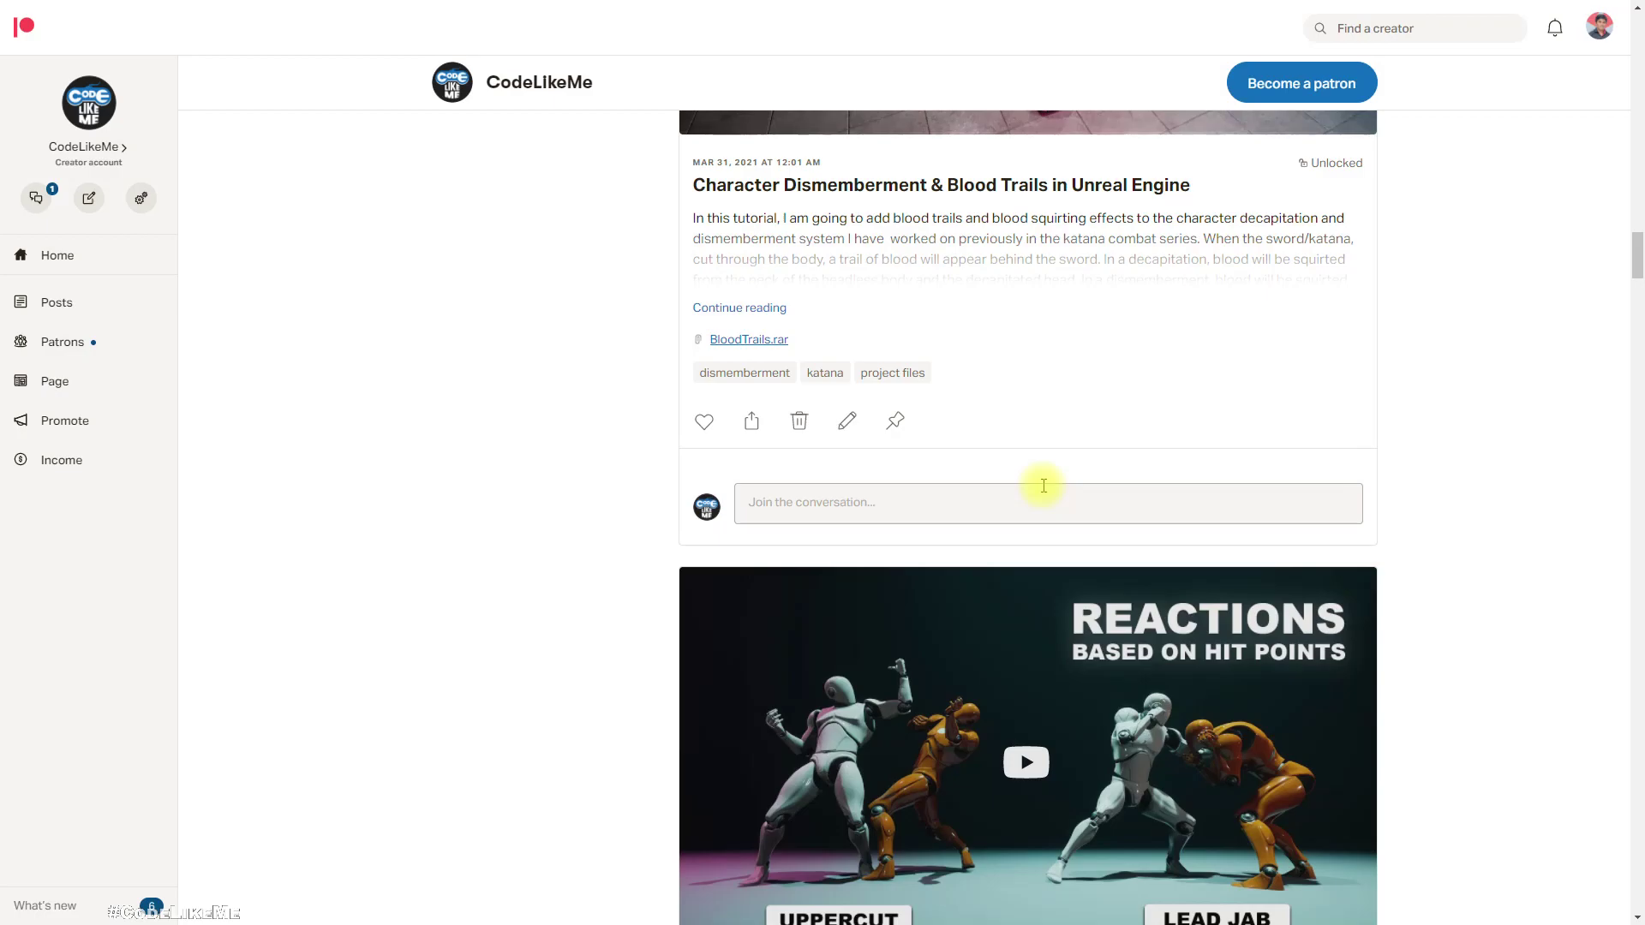
scroll(1046, 484, down, 12)
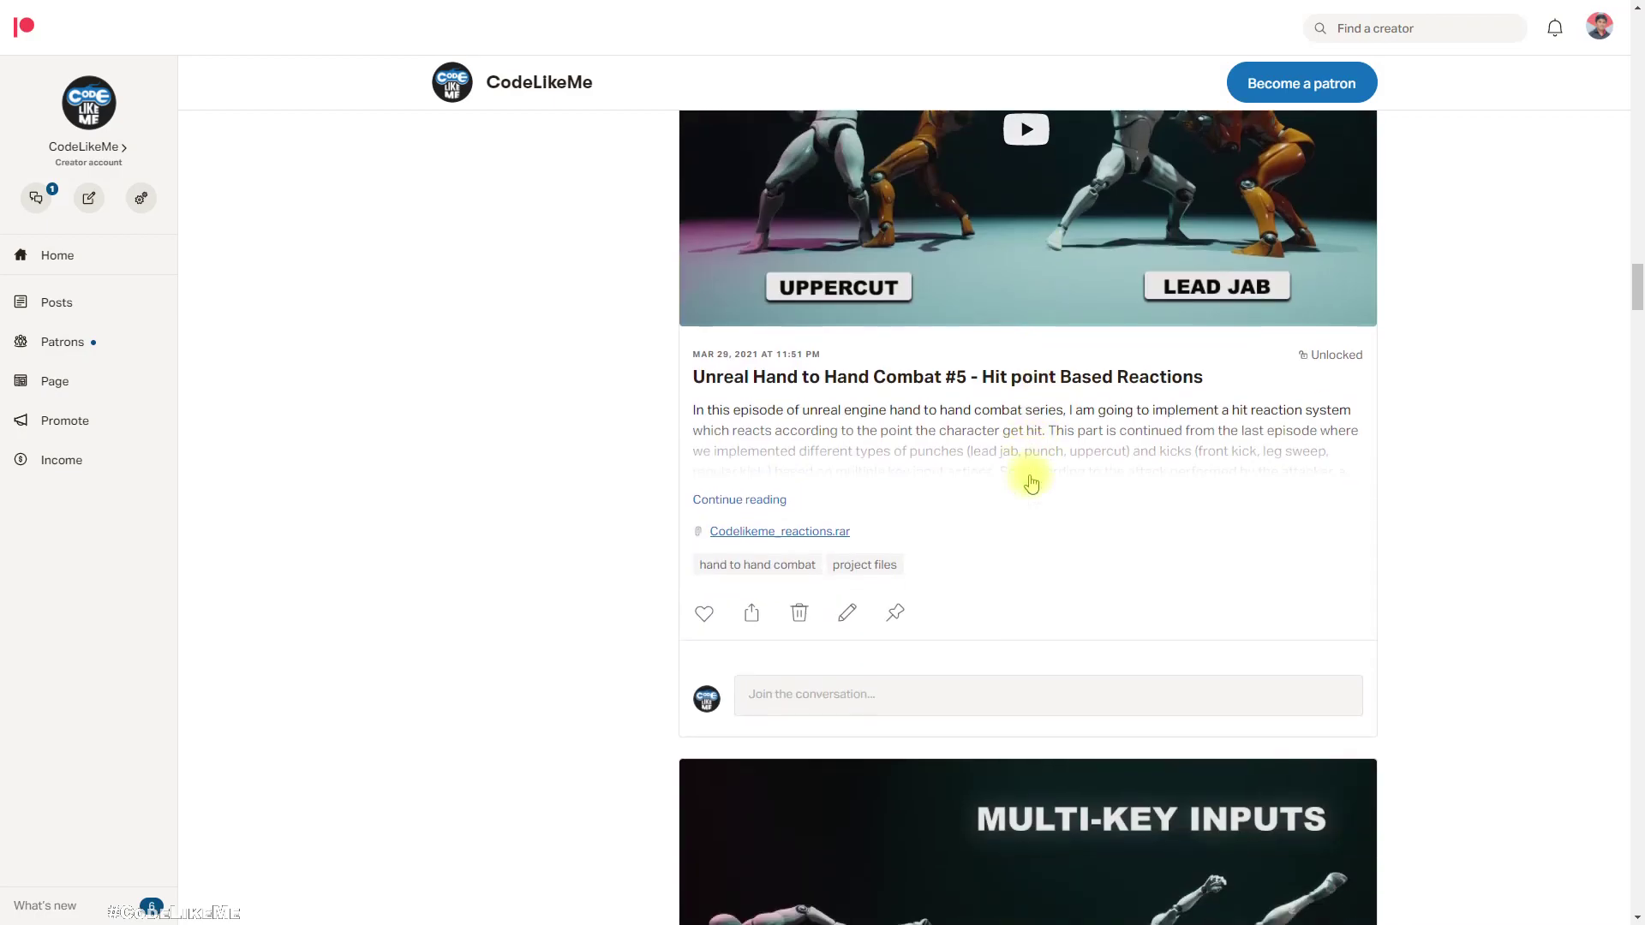
scroll(1030, 484, down, 15)
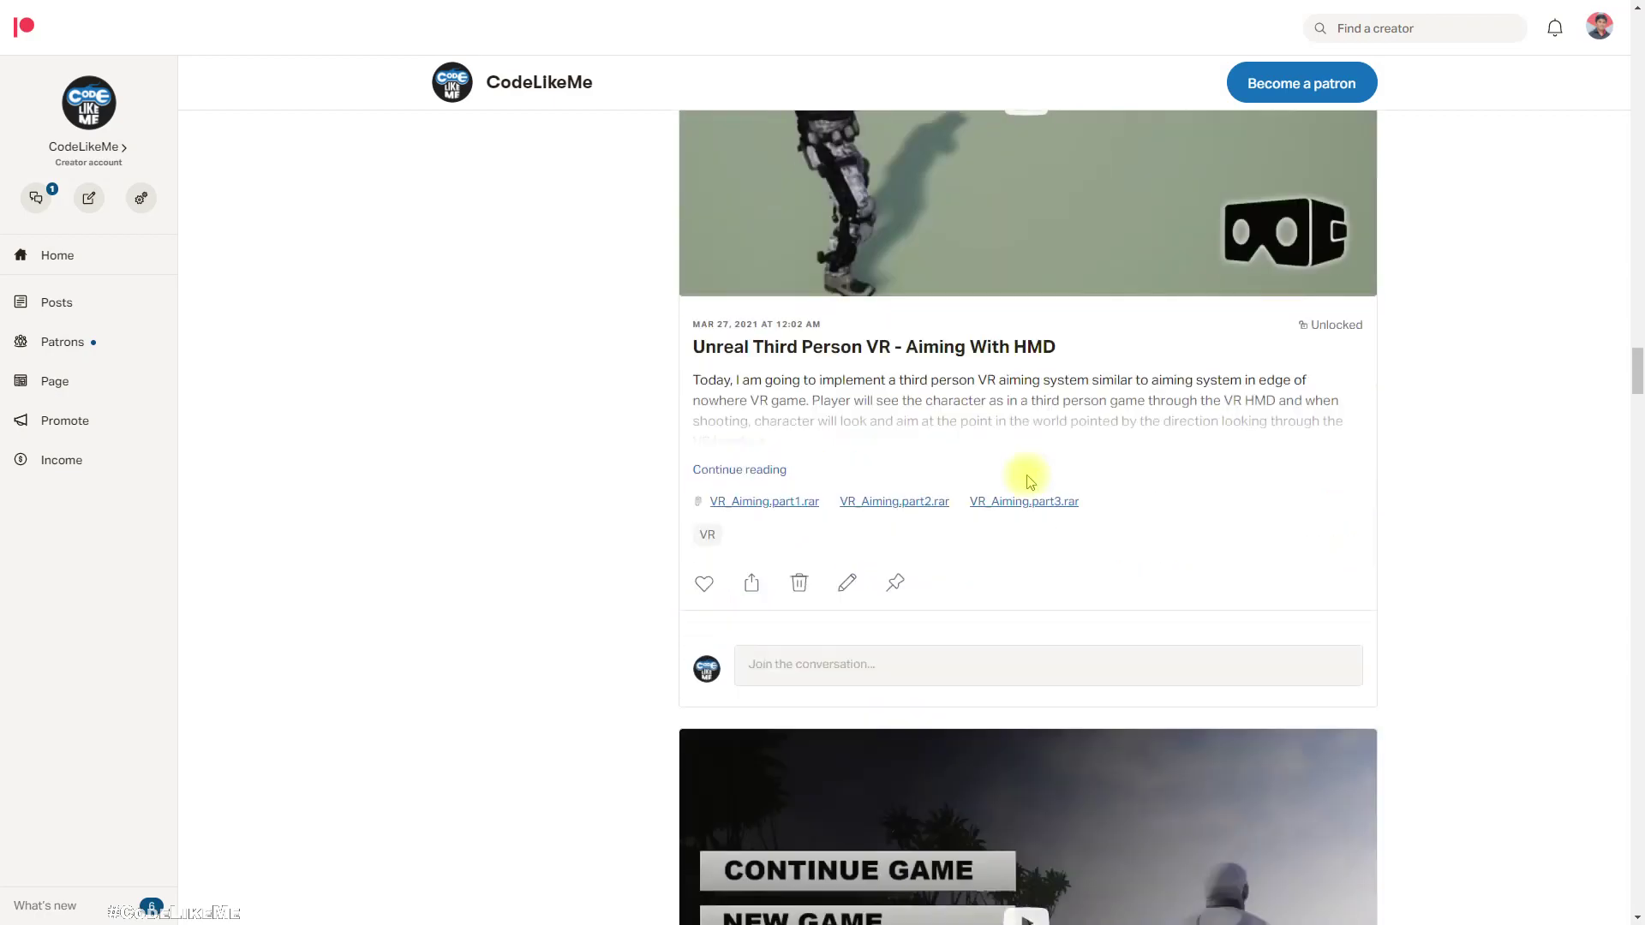
scroll(1028, 483, down, 15)
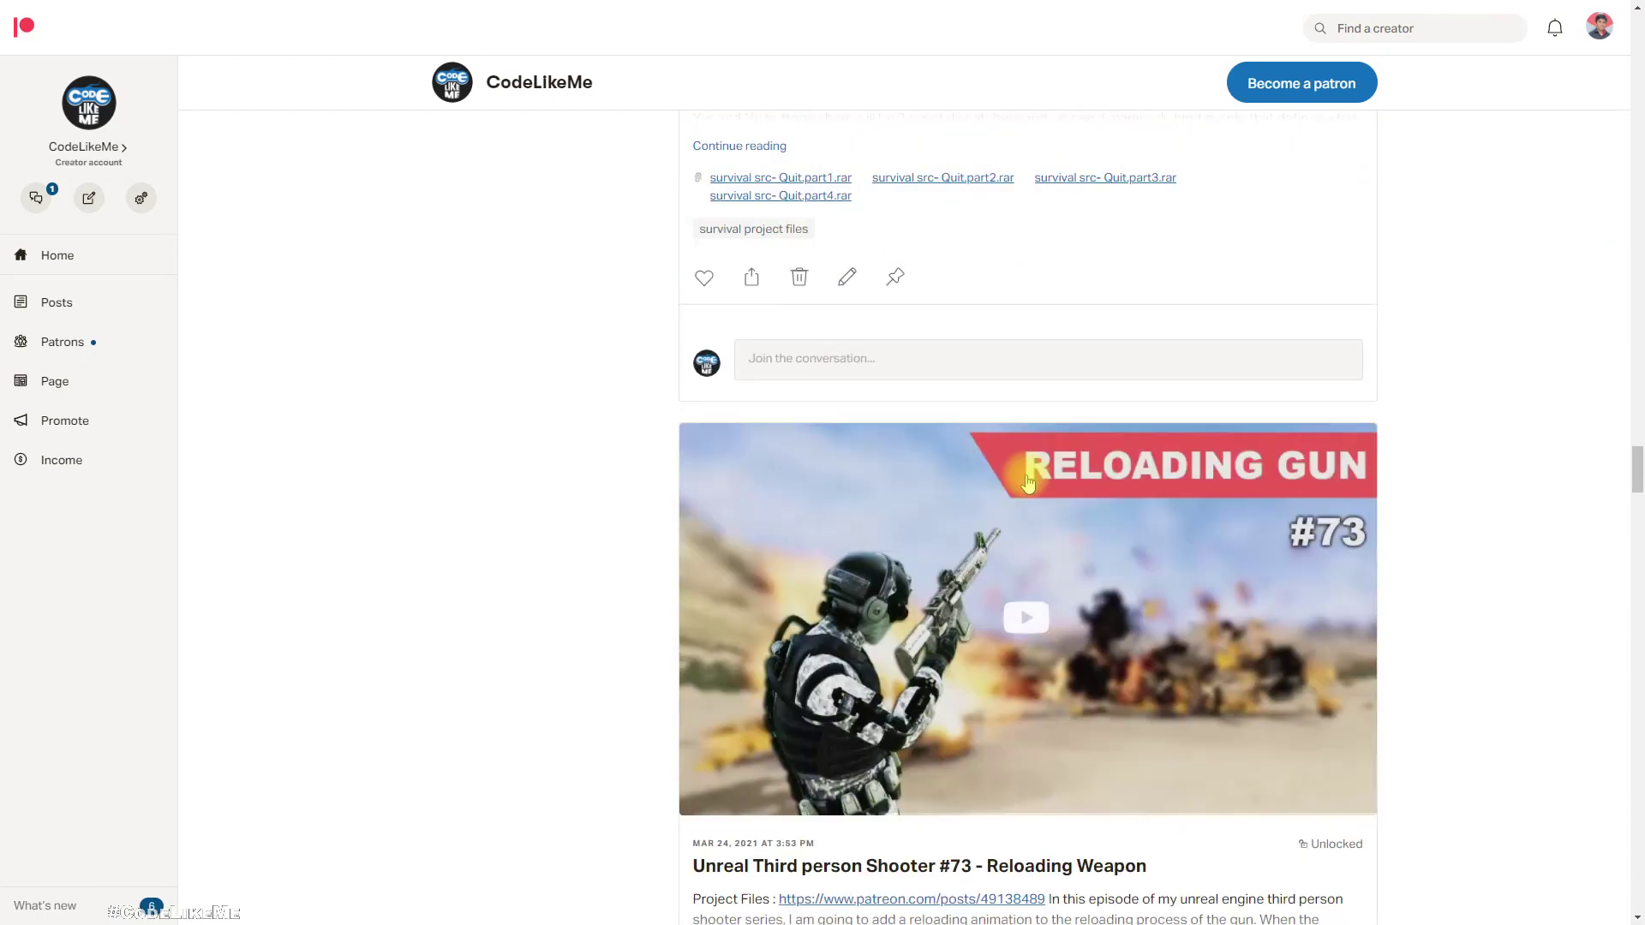
scroll(1027, 482, down, 15)
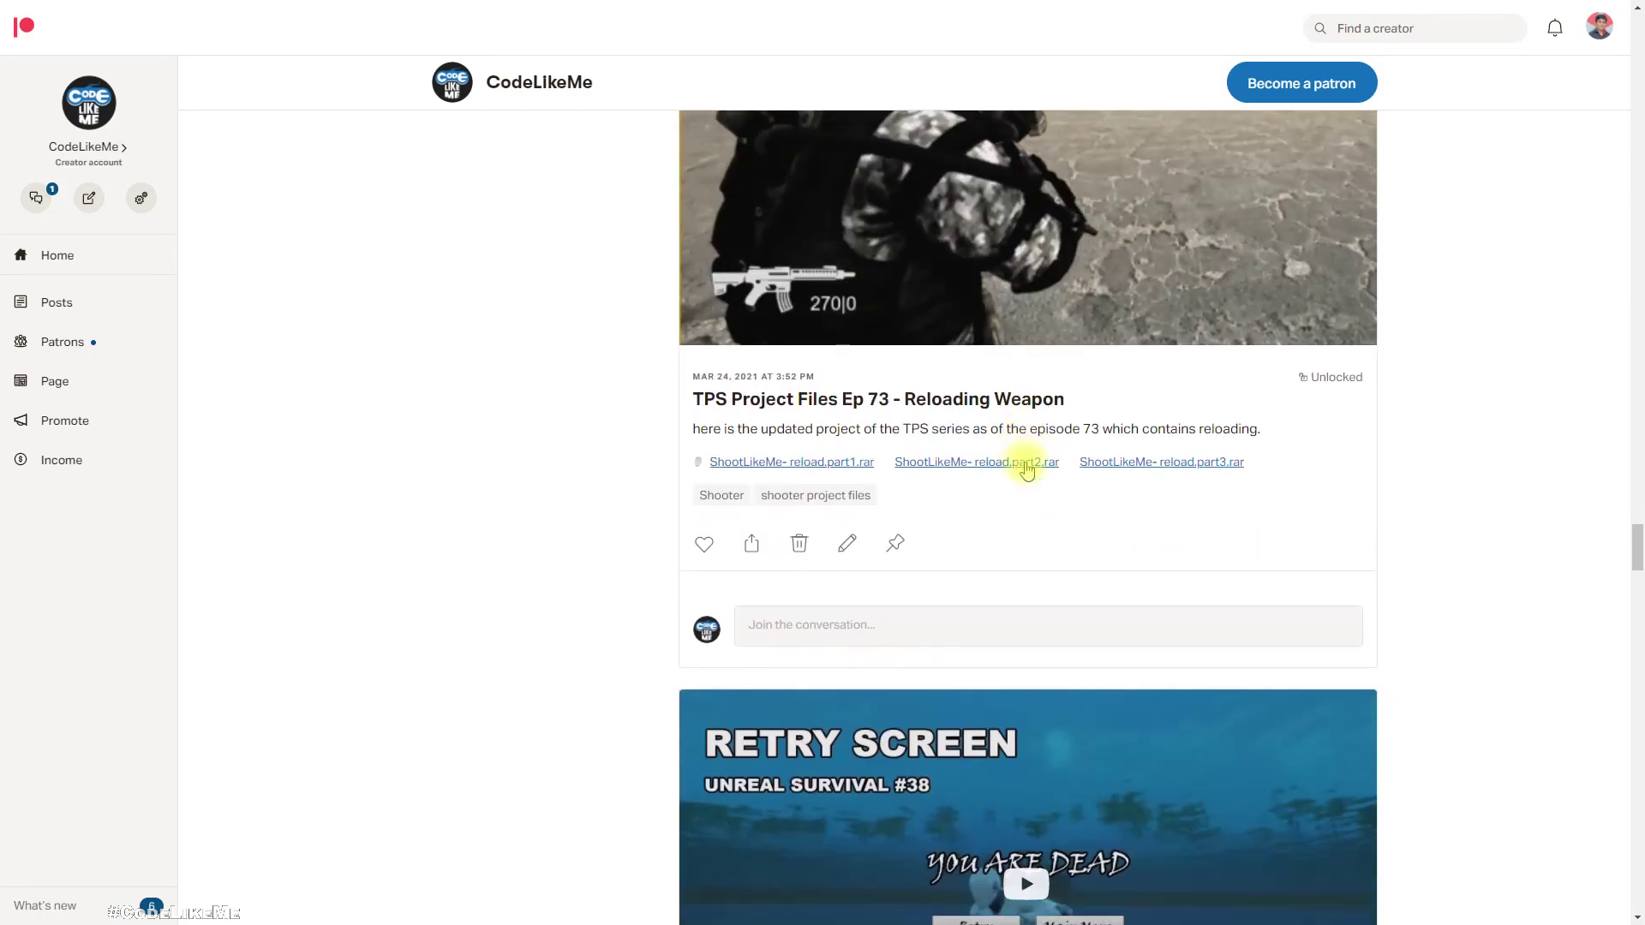
scroll(1026, 472, down, 15)
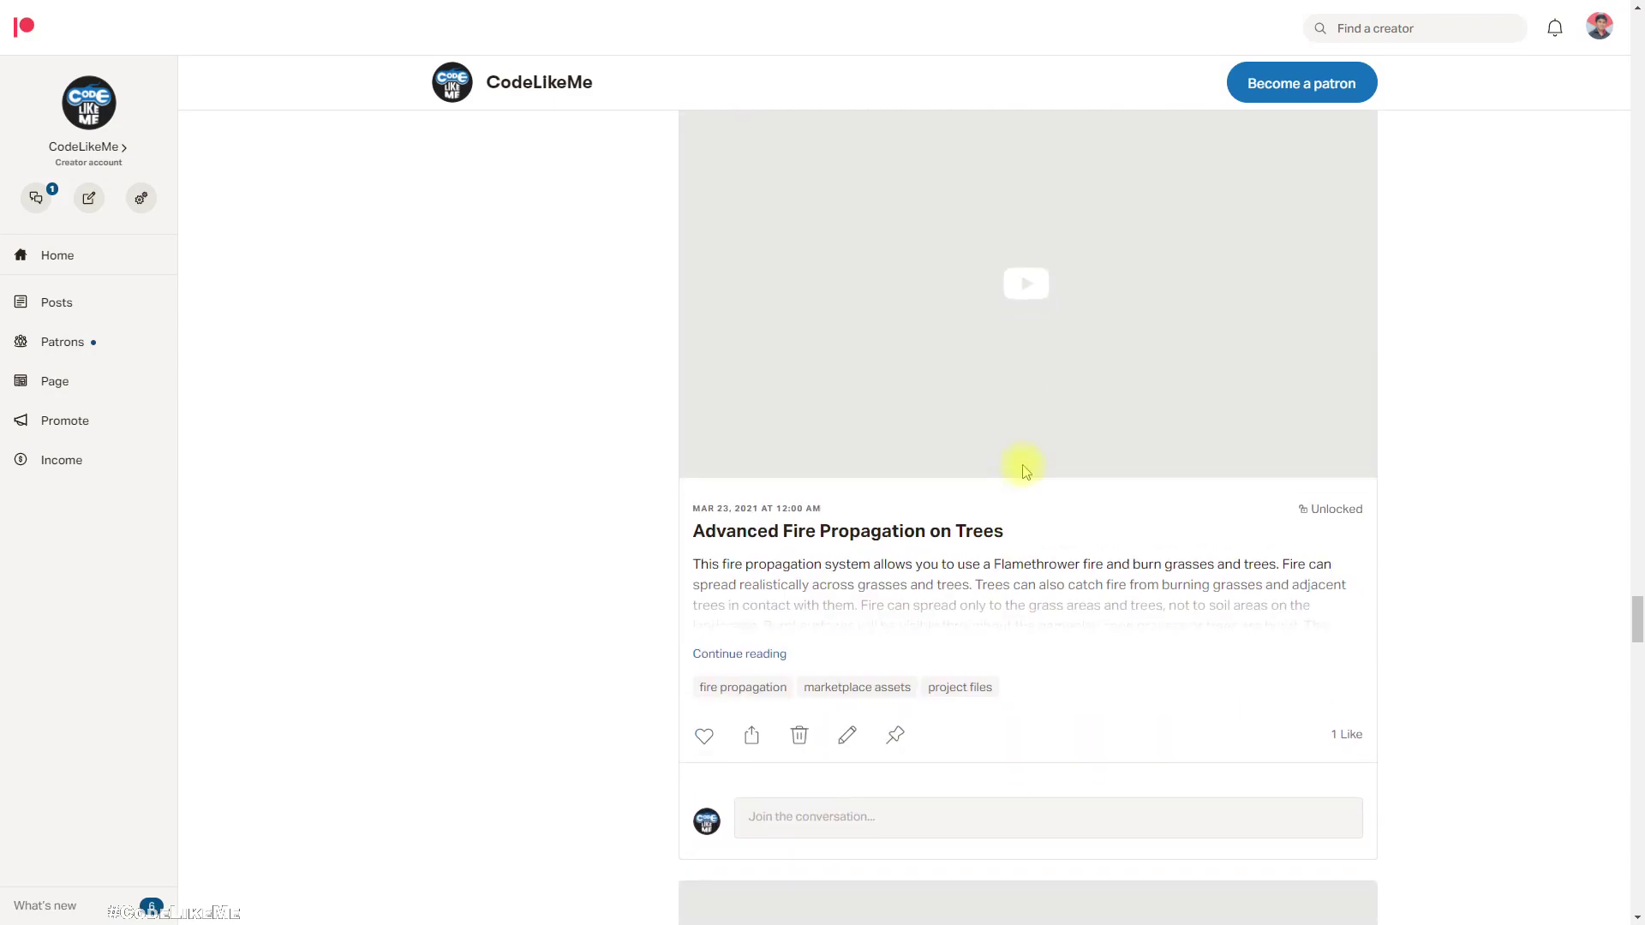
scroll(1024, 472, down, 15)
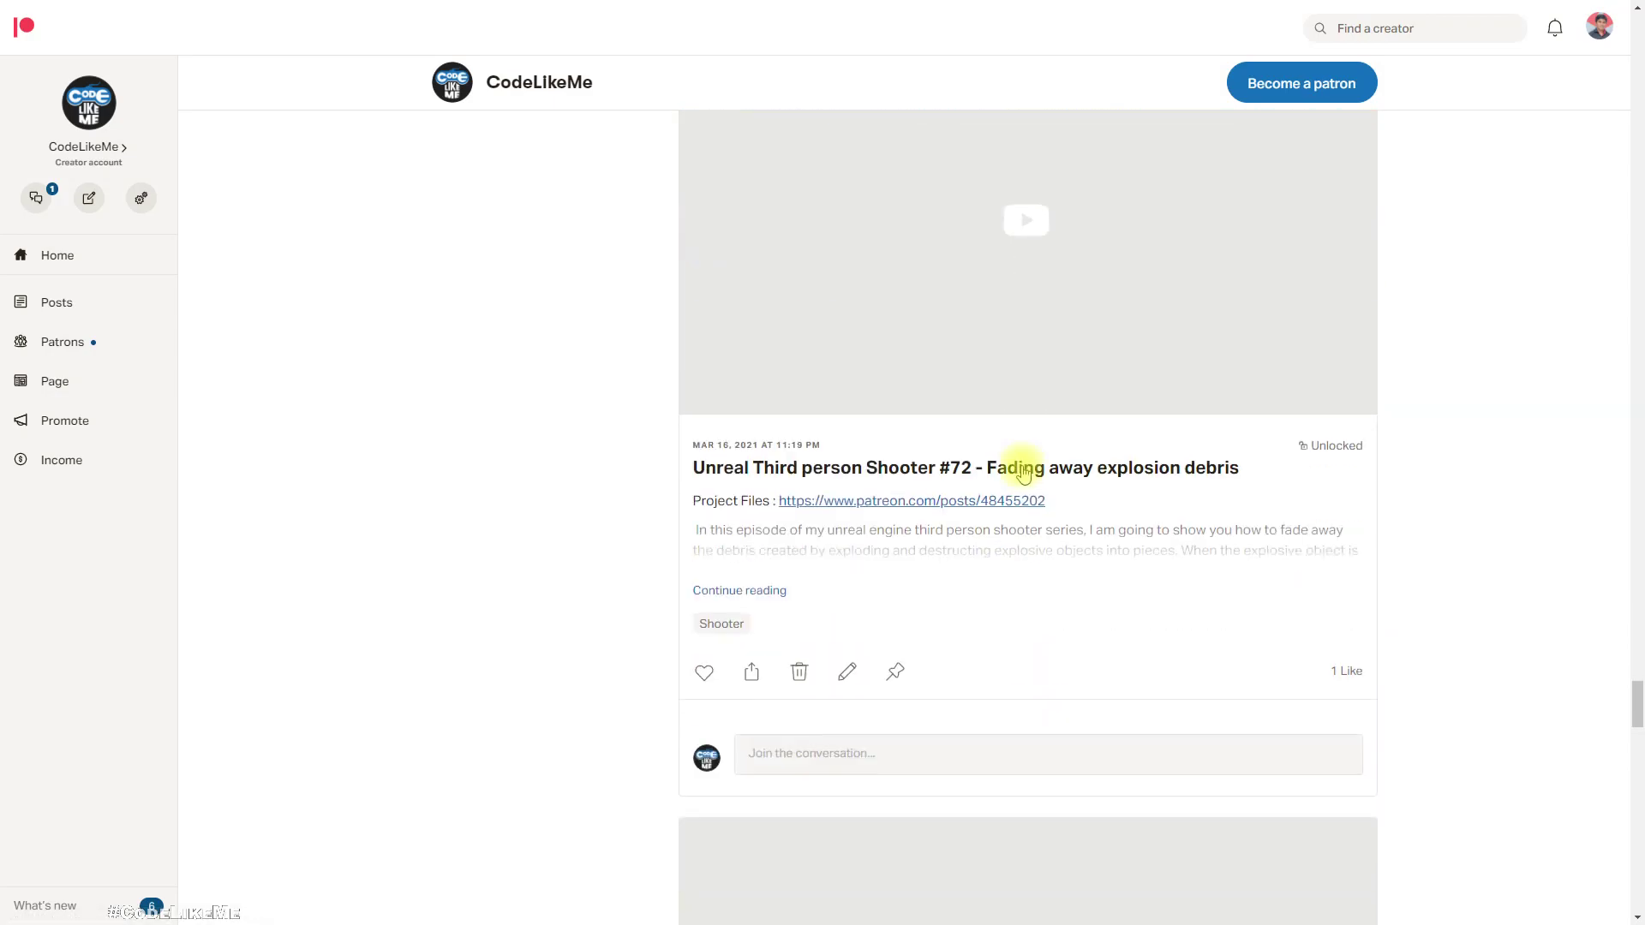
scroll(1024, 473, down, 15)
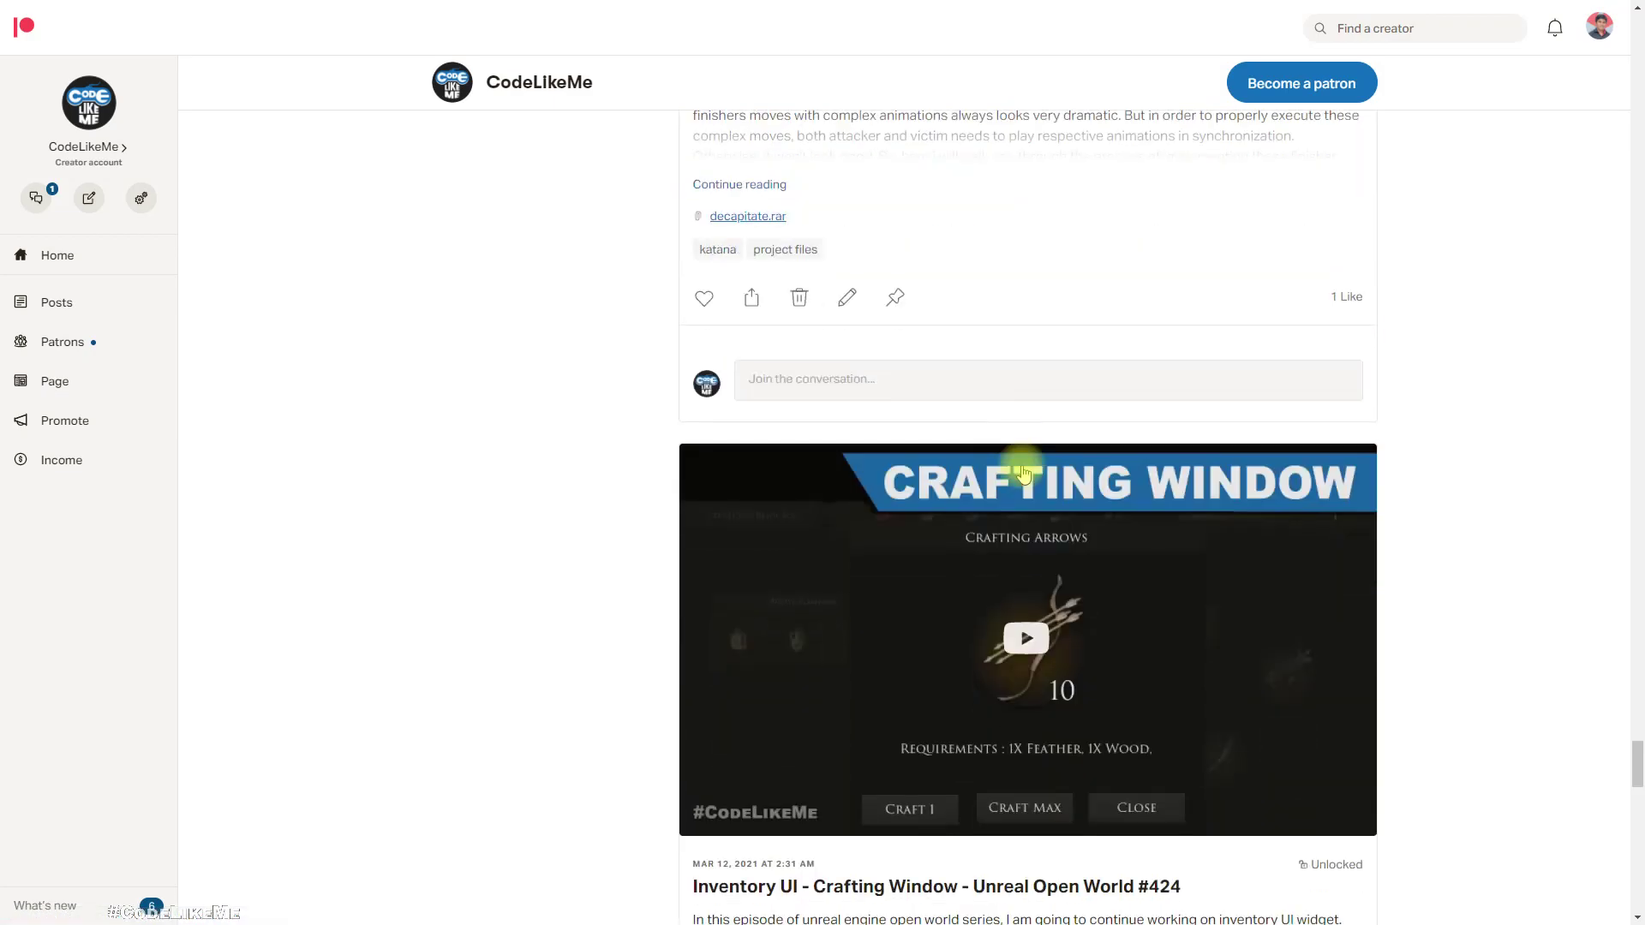
scroll(1024, 474, down, 15)
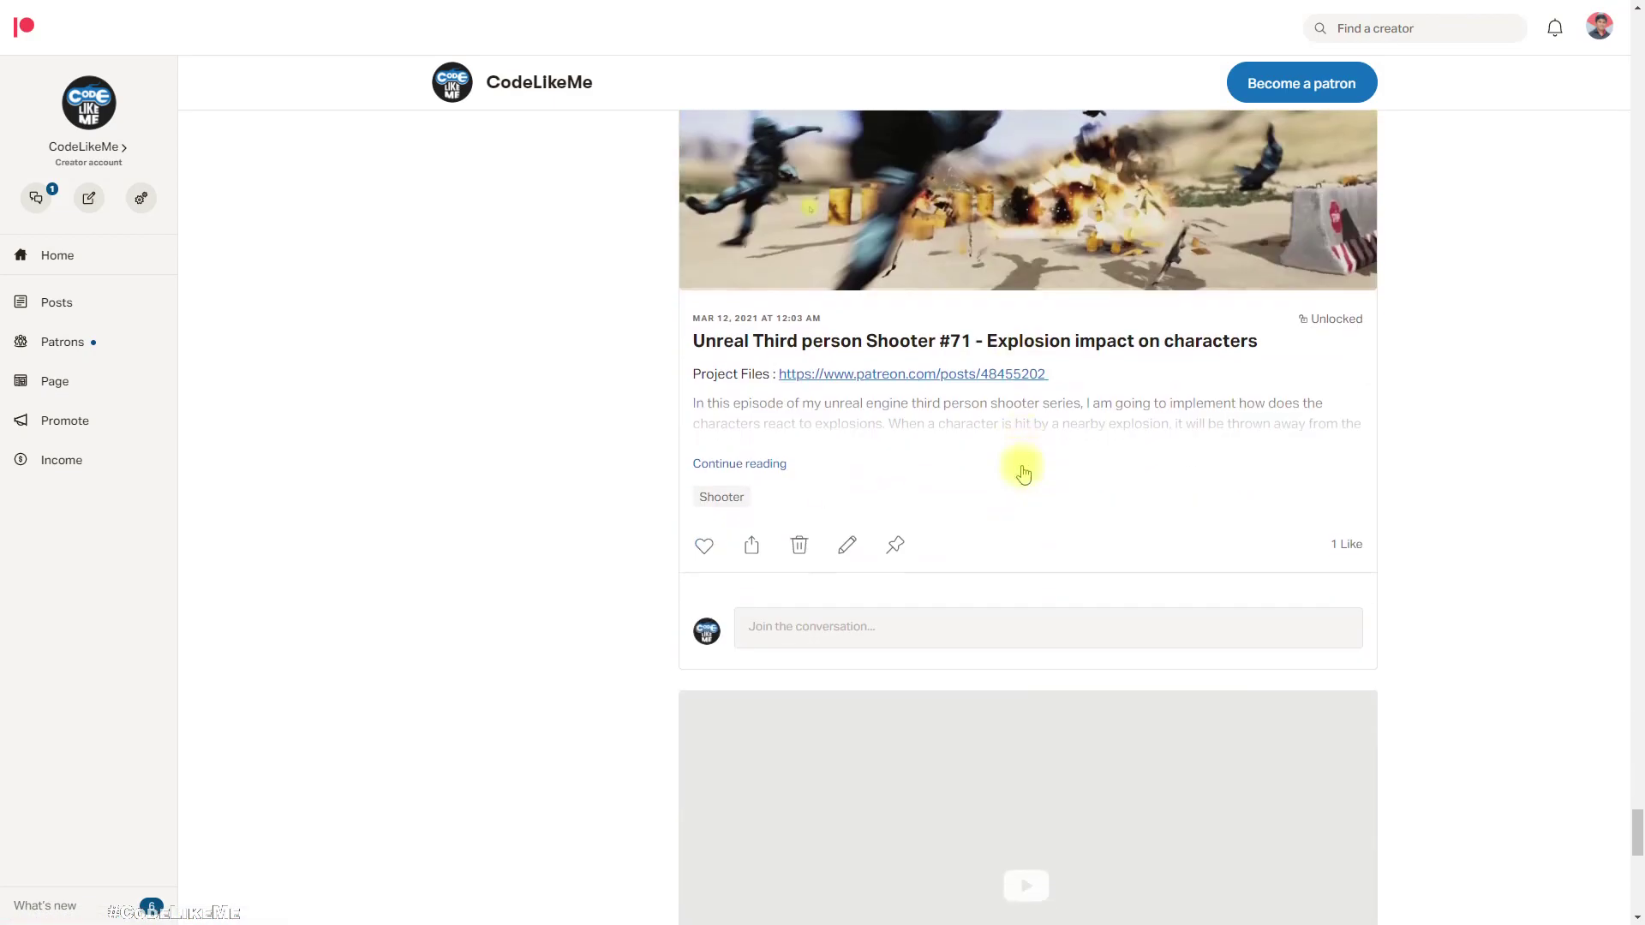